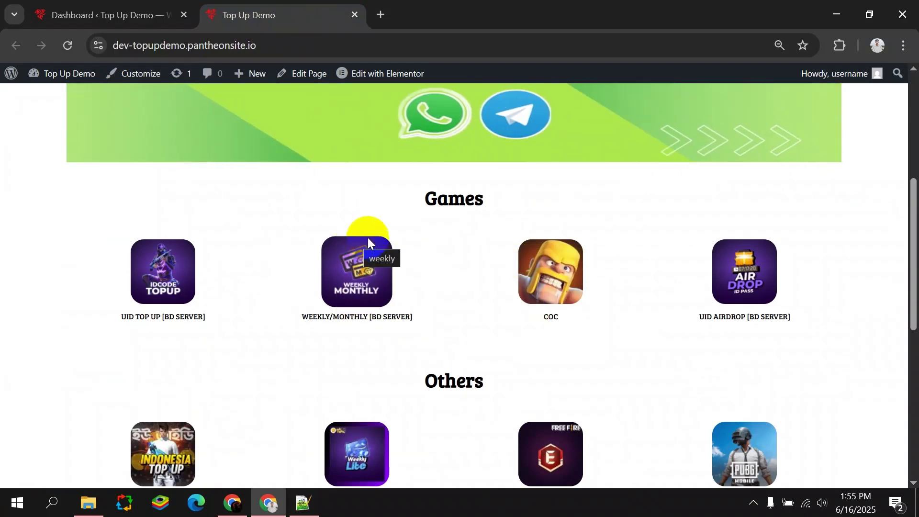
# Go to the admin Dashboard and dismiss the Welcome to WordPress panel.
pyautogui.scroll(-4, 368, 239)
pyautogui.scroll(-4, 371, 256)
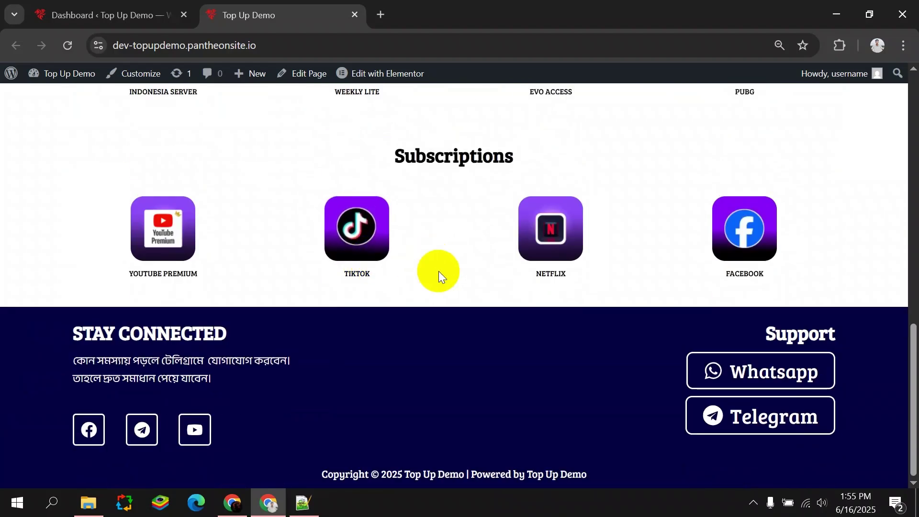
pyautogui.scroll(4, 426, 265)
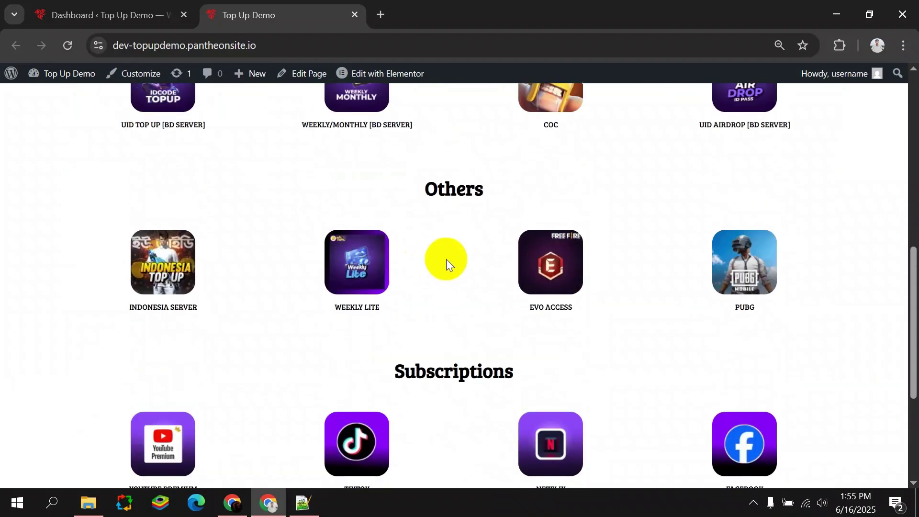
pyautogui.scroll(3, 445, 259)
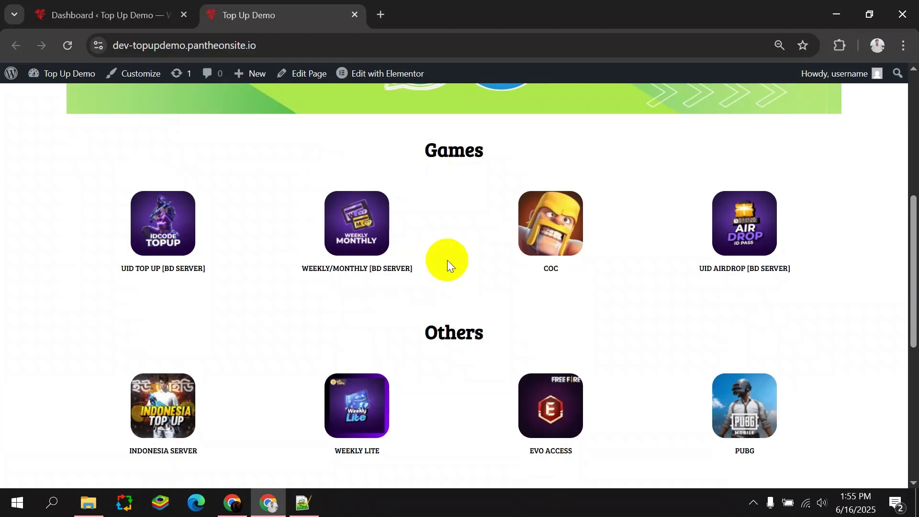
pyautogui.scroll(7, 444, 259)
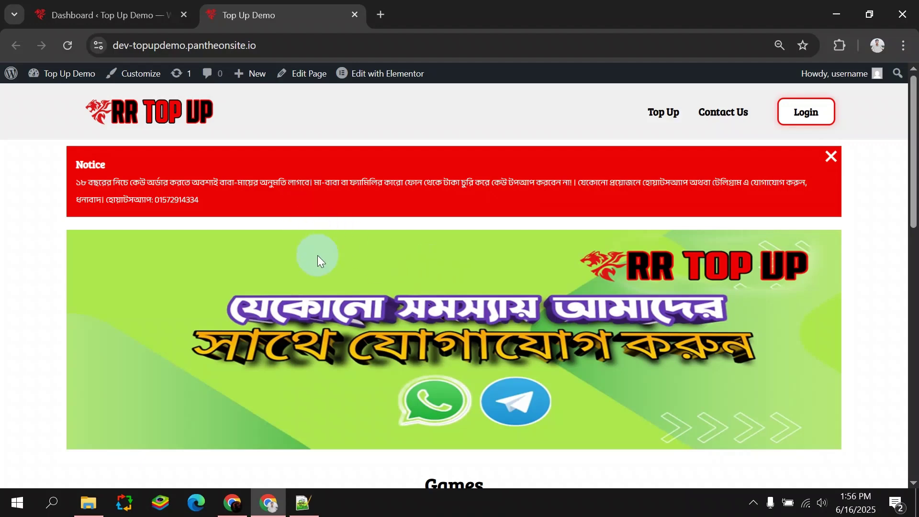
pyautogui.click(110, 14)
pyautogui.click(854, 149)
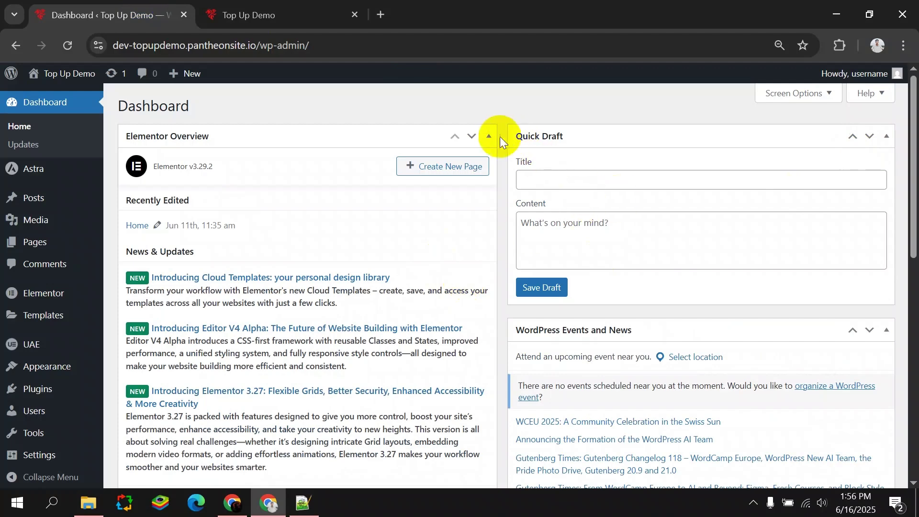
# Collapse the Elementor Overview, Site Health, At a Glance, Activity, Quick Draft and Events widgets.
pyautogui.click(489, 136)
pyautogui.click(489, 173)
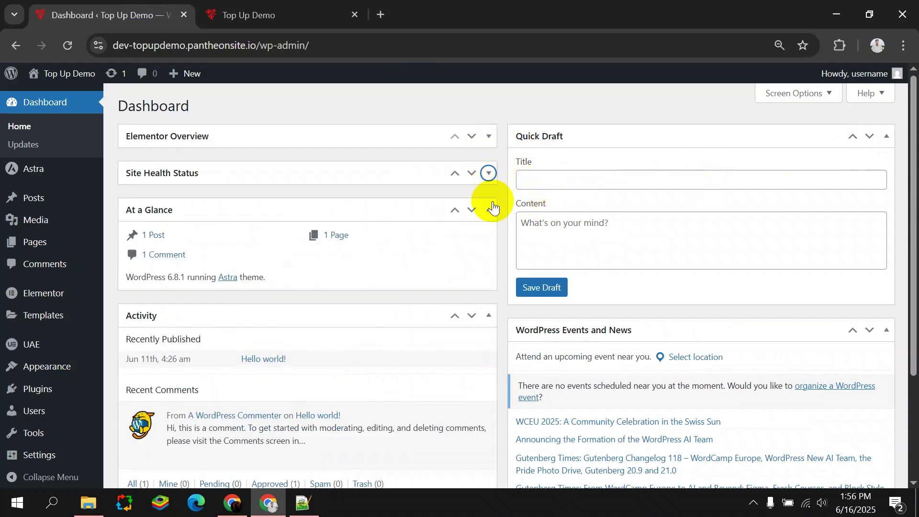
pyautogui.click(489, 209)
pyautogui.click(488, 247)
pyautogui.click(886, 136)
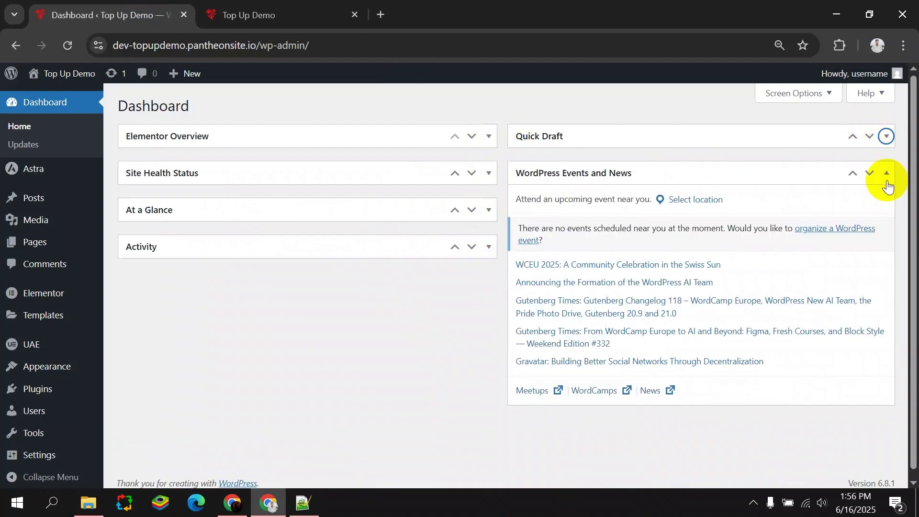
pyautogui.click(886, 178)
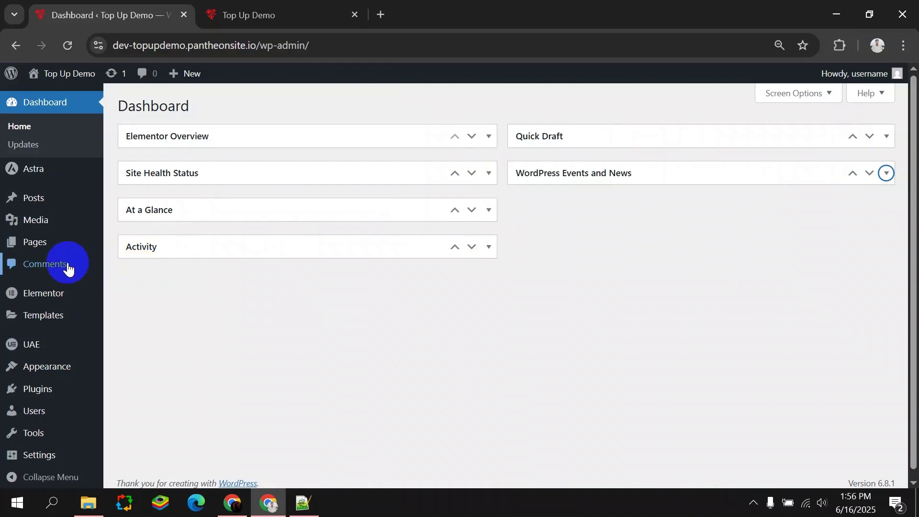
pyautogui.scroll(-1, 64, 311)
# Search Add Plugins for 'woocomme', then install and activate WooCommerce.
pyautogui.moveTo(65, 380)
pyautogui.click(179, 401)
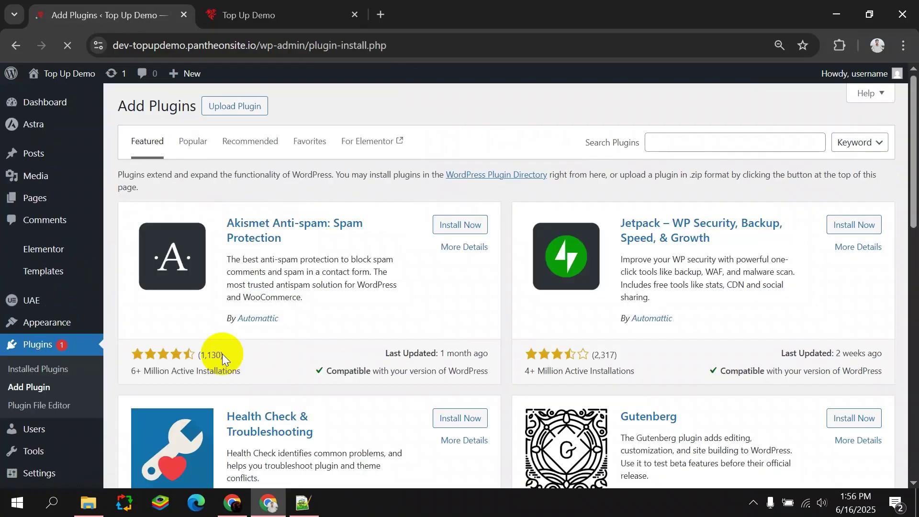
pyautogui.click(671, 141)
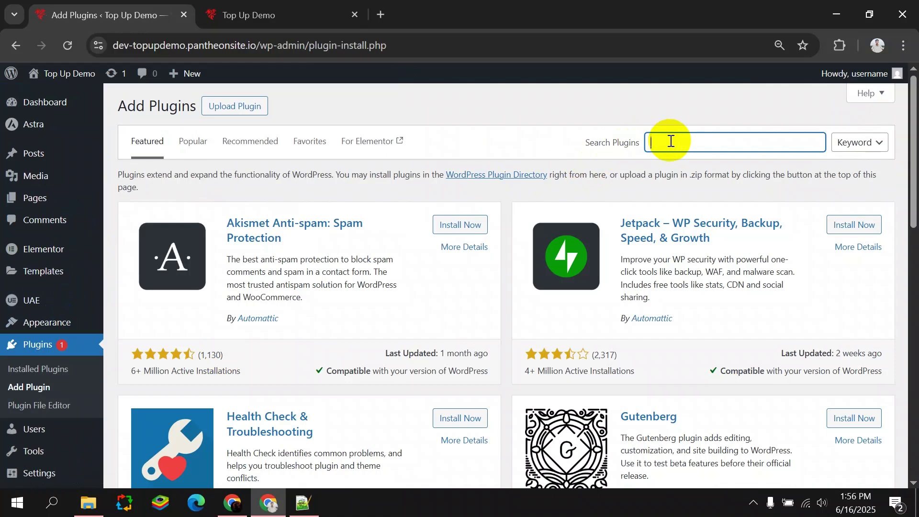
pyautogui.write('woocommerce')
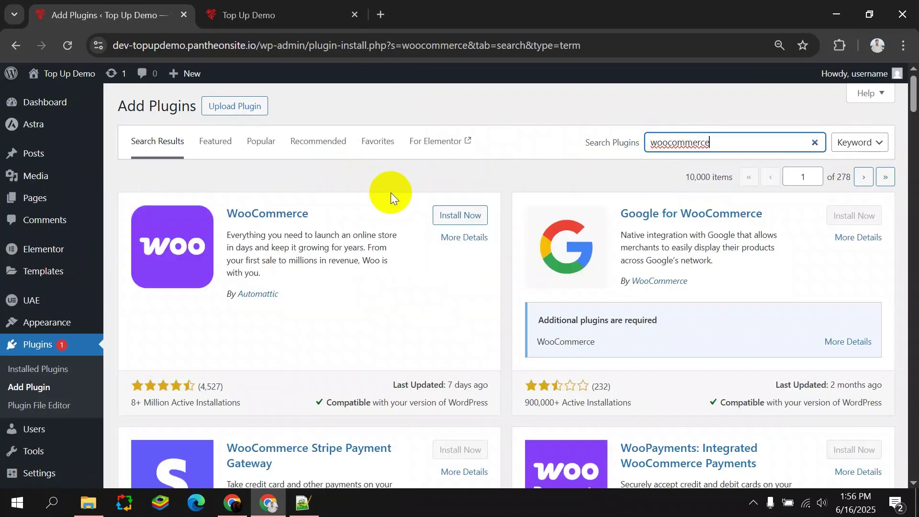
pyautogui.click(455, 215)
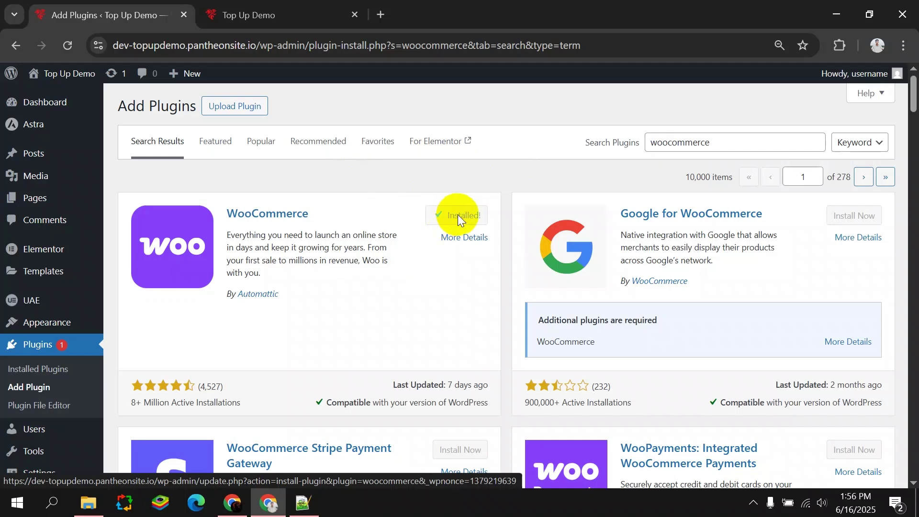
pyautogui.click(455, 215)
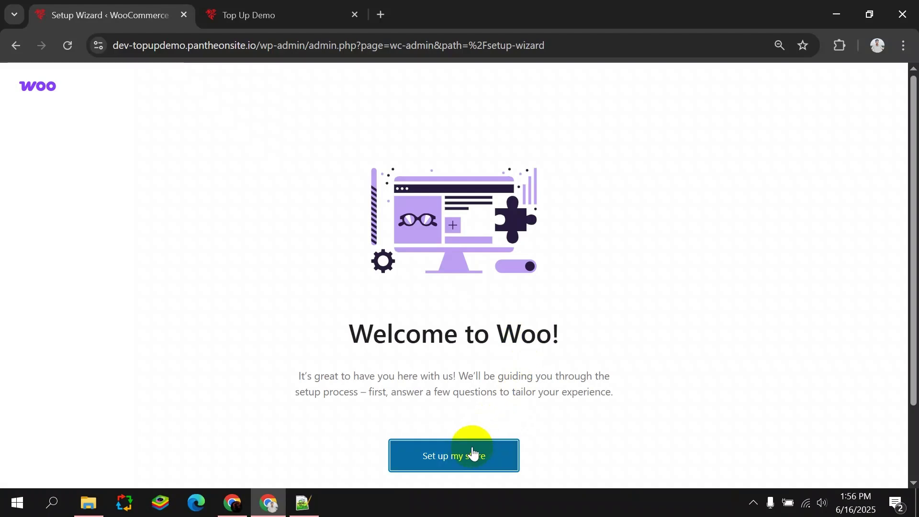
# Start the store setup and submit store details with industry Other.
pyautogui.click(467, 452)
pyautogui.click(445, 436)
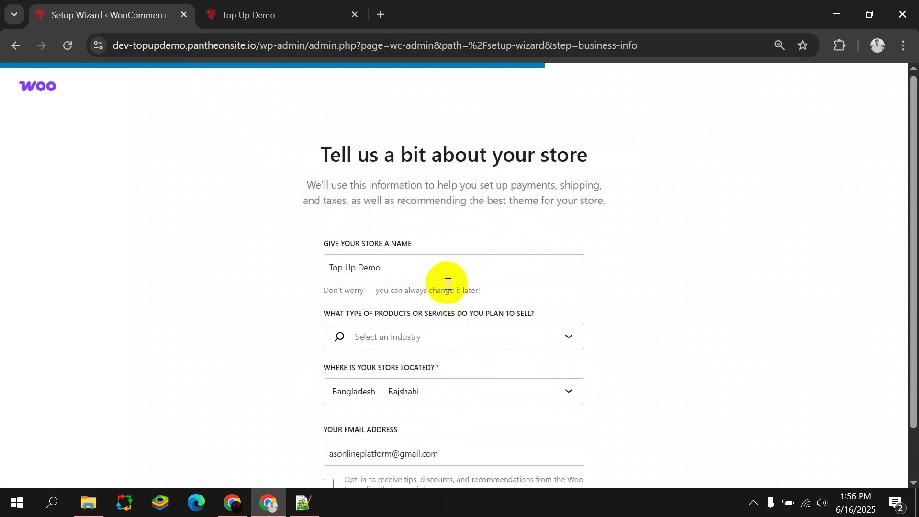
pyautogui.scroll(-1, 443, 307)
pyautogui.click(419, 286)
pyautogui.scroll(-3, 424, 335)
pyautogui.click(376, 389)
pyautogui.click(416, 472)
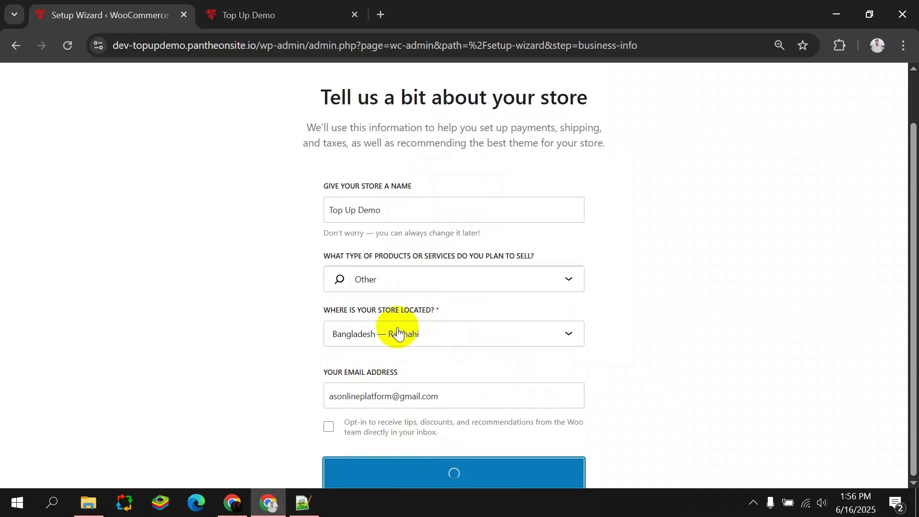
# Untick PayPal Payments, Pinterest, Google for WooCommerce, Jetpack and Klaviyo, then continue.
pyautogui.click(146, 235)
pyautogui.click(146, 297)
pyautogui.click(146, 358)
pyautogui.click(482, 235)
pyautogui.click(481, 293)
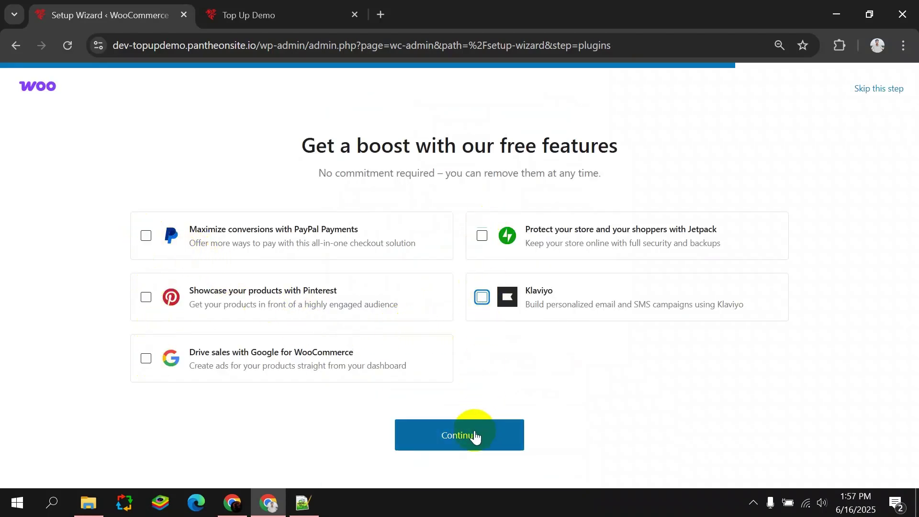
pyautogui.click(474, 435)
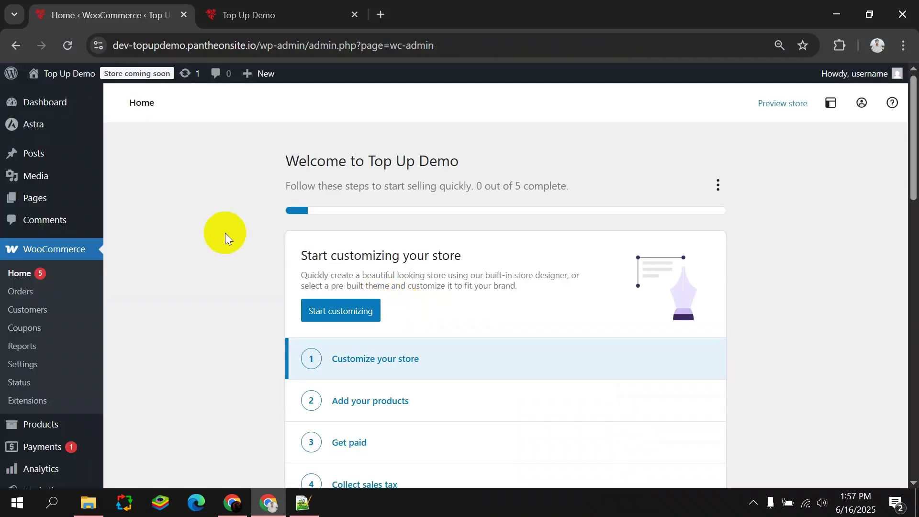
# Open Products > Add new product in a new browser tab.
pyautogui.scroll(-5, 41, 199)
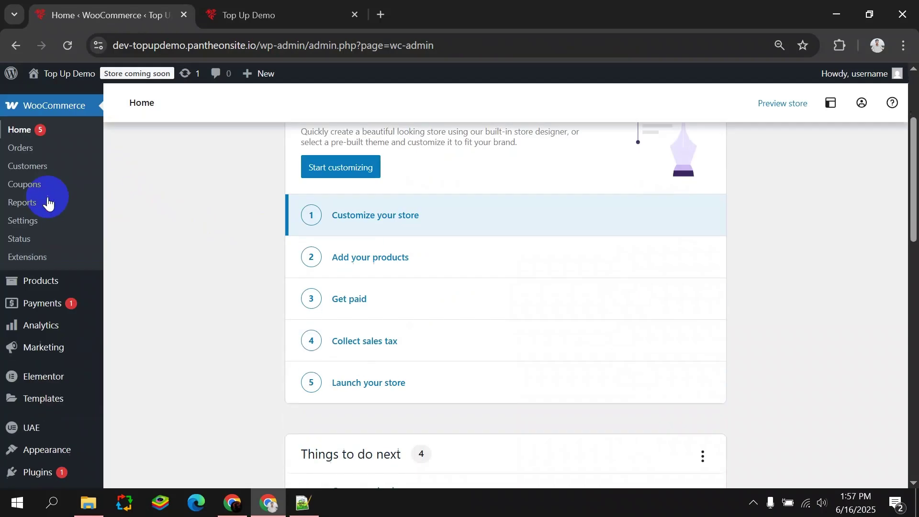
pyautogui.moveTo(48, 213)
pyautogui.rightClick(136, 230)
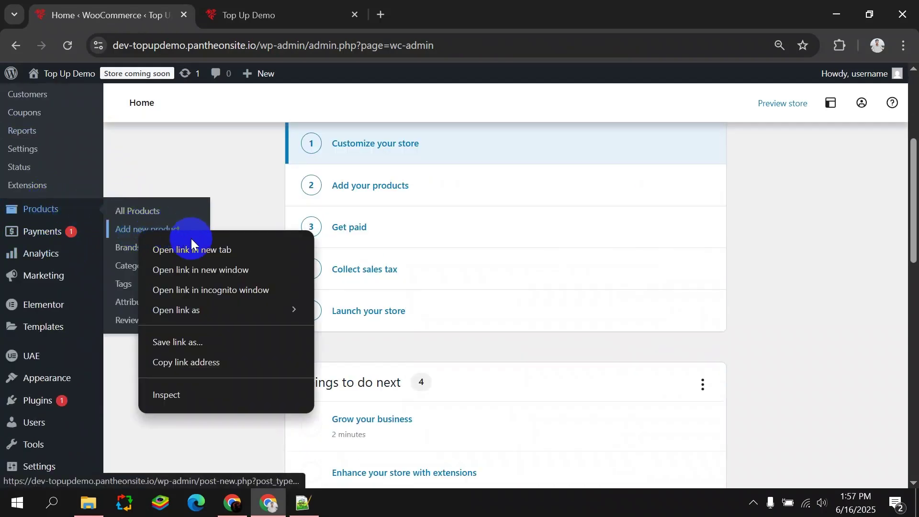
pyautogui.click(187, 247)
pyautogui.hotkey('ctrl', 'Tab')
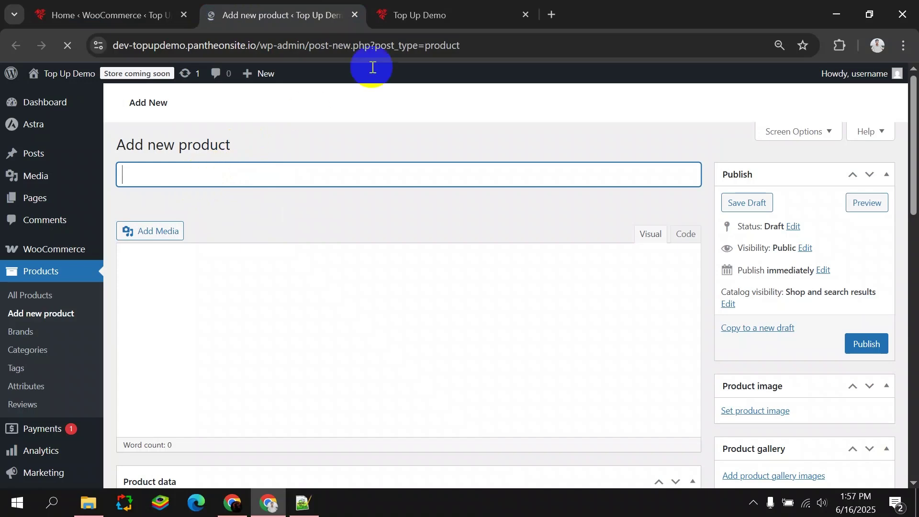
# Copy 'UID TOP UP [BD SERVER]' from the storefront and paste it as the product title.
pyautogui.hotkey('ctrl', 'Tab')
pyautogui.scroll(-6, 243, 394)
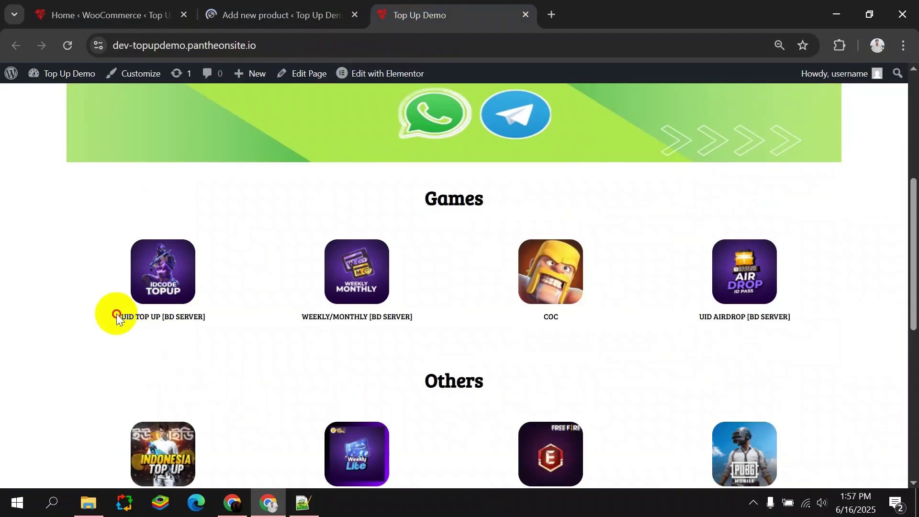
pyautogui.moveTo(116, 314); pyautogui.dragTo(229, 314)
pyautogui.hotkey('ctrl', 'c')
pyautogui.click(210, 15)
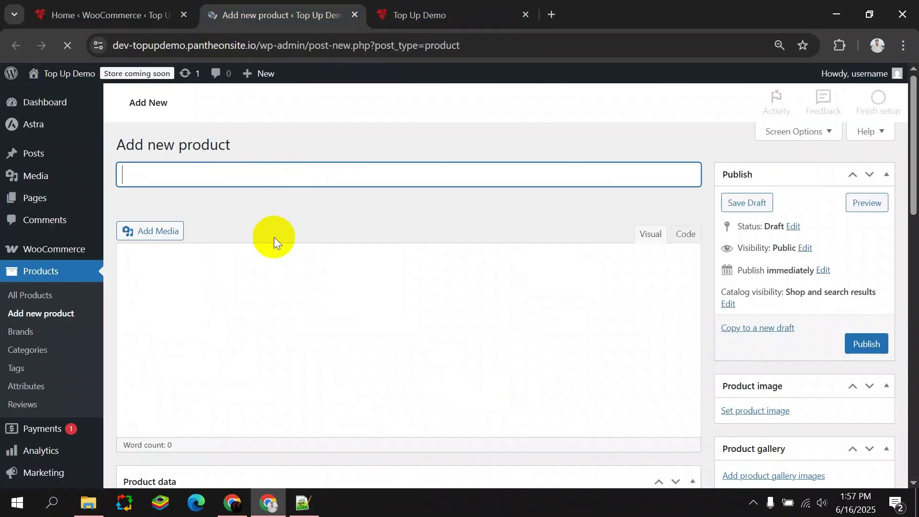
pyautogui.hotkey('ctrl', 'v')
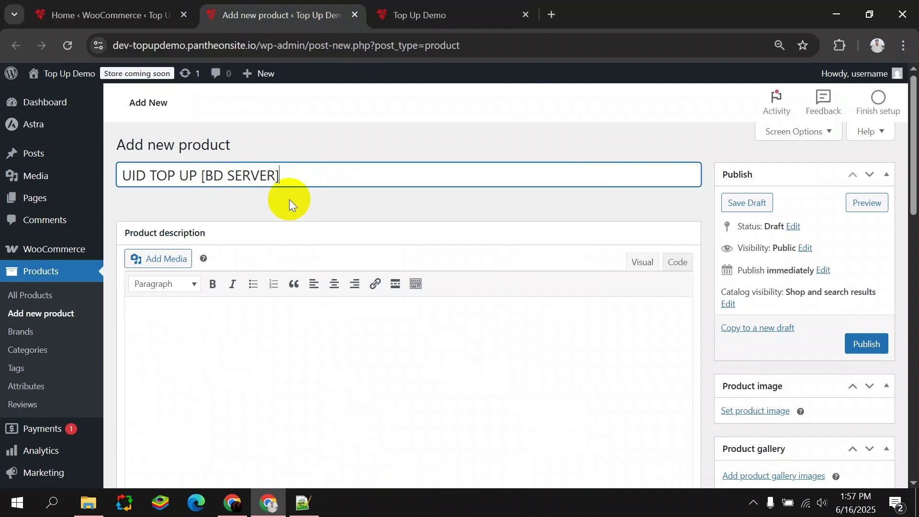
# Set the Product data type to Variable product.
pyautogui.scroll(-5, 289, 199)
pyautogui.scroll(3, 289, 204)
pyautogui.scroll(-3, 279, 246)
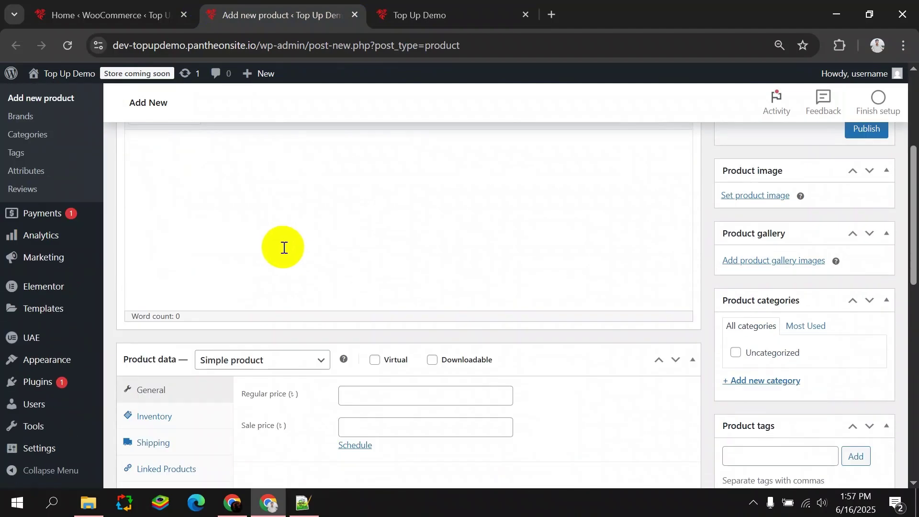
pyautogui.scroll(-3, 287, 247)
pyautogui.click(299, 227)
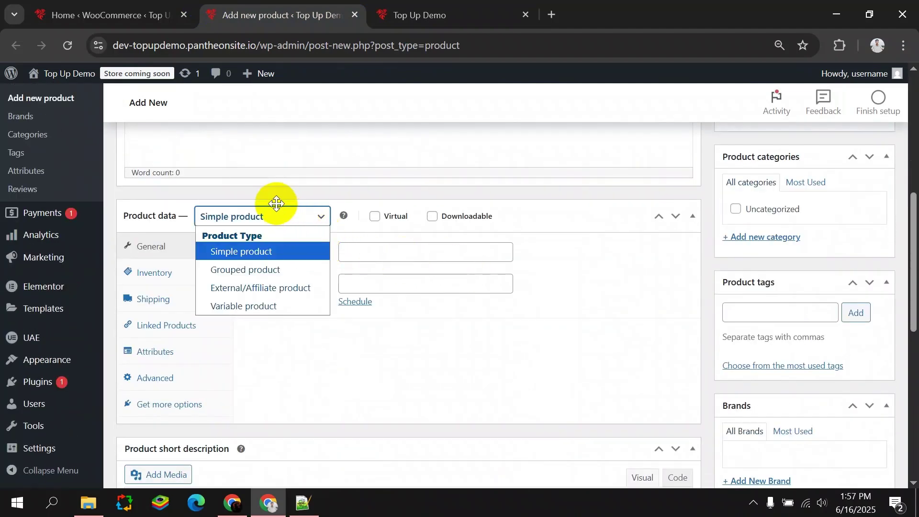
pyautogui.click(246, 306)
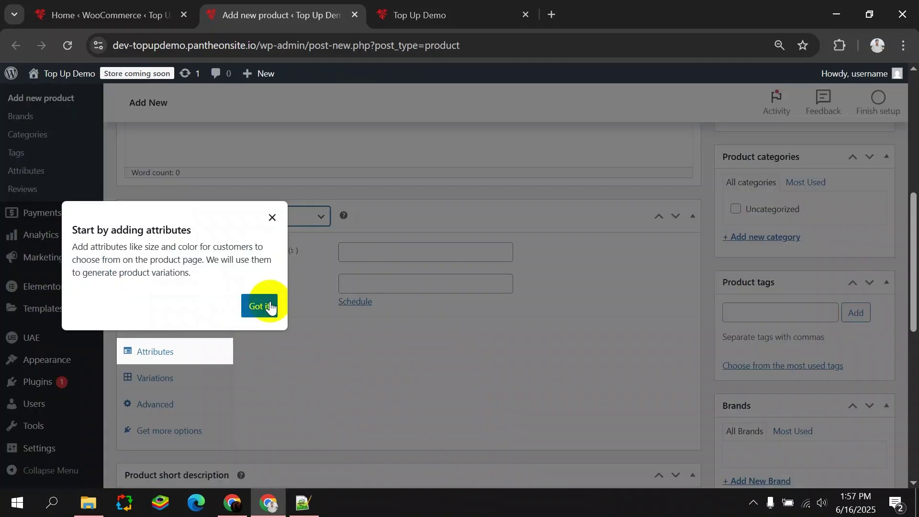
pyautogui.click(259, 307)
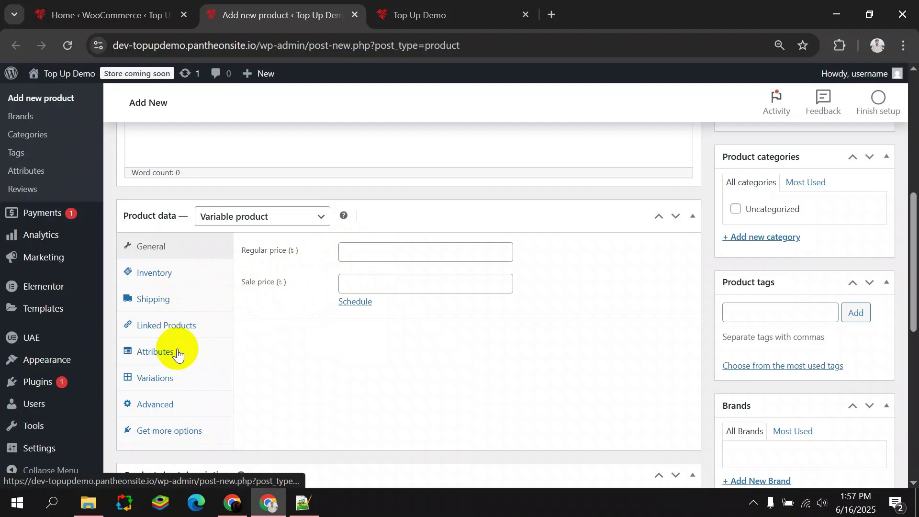
# Add a custom attribute named 'Select Recharge', correcting the spelling of Recharge.
pyautogui.click(175, 375)
pyautogui.click(181, 356)
pyautogui.click(267, 309)
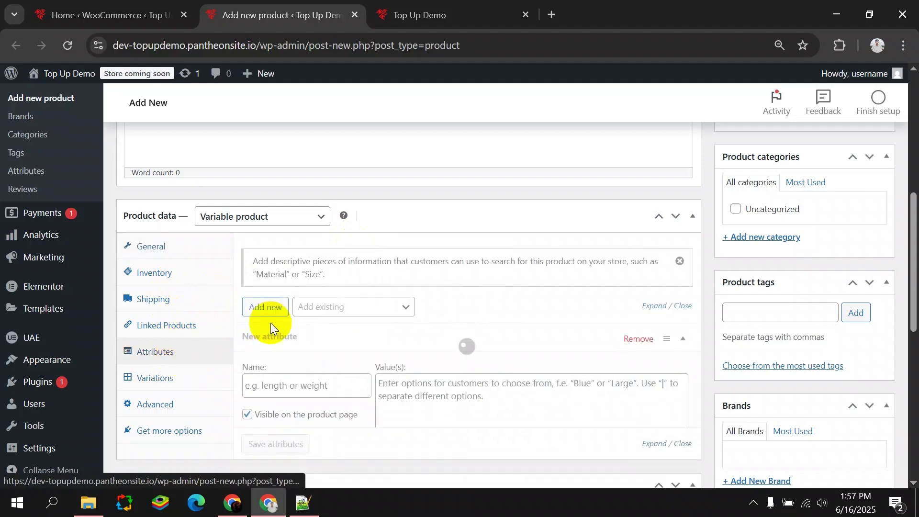
pyautogui.scroll(-3, 322, 340)
pyautogui.click(293, 241)
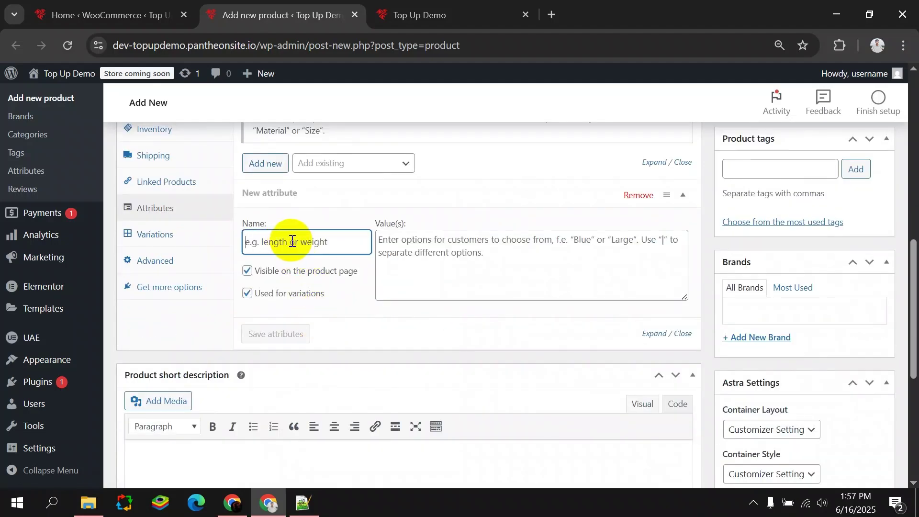
pyautogui.write('Select')
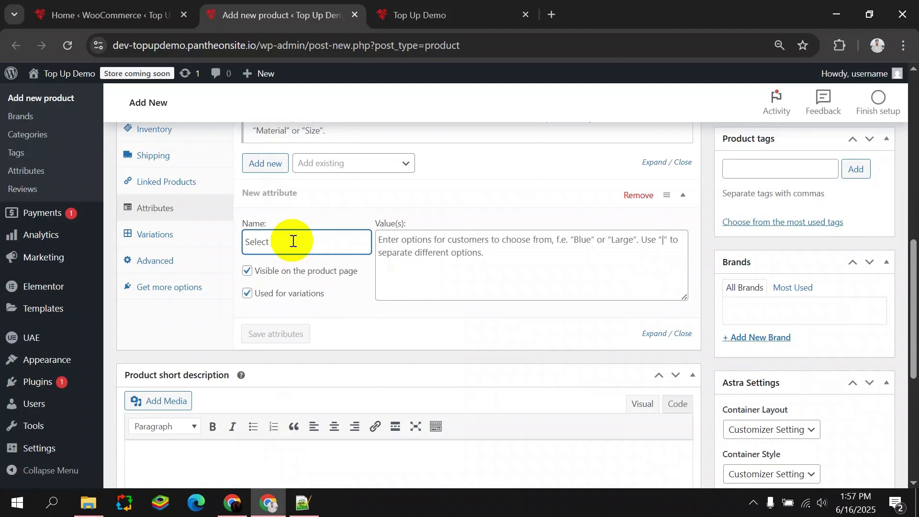
pyautogui.write(' Re')
pyautogui.doubleClick(293, 241)
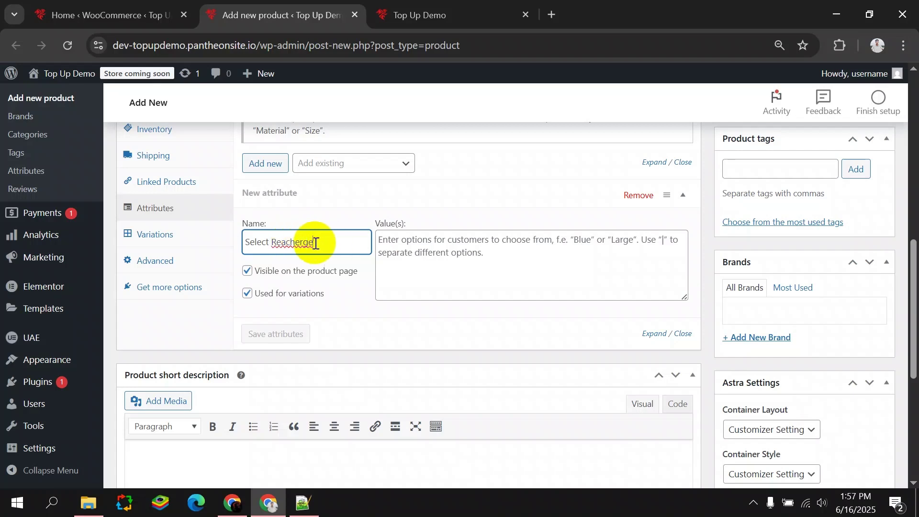
pyautogui.rightClick(303, 242)
pyautogui.click(335, 148)
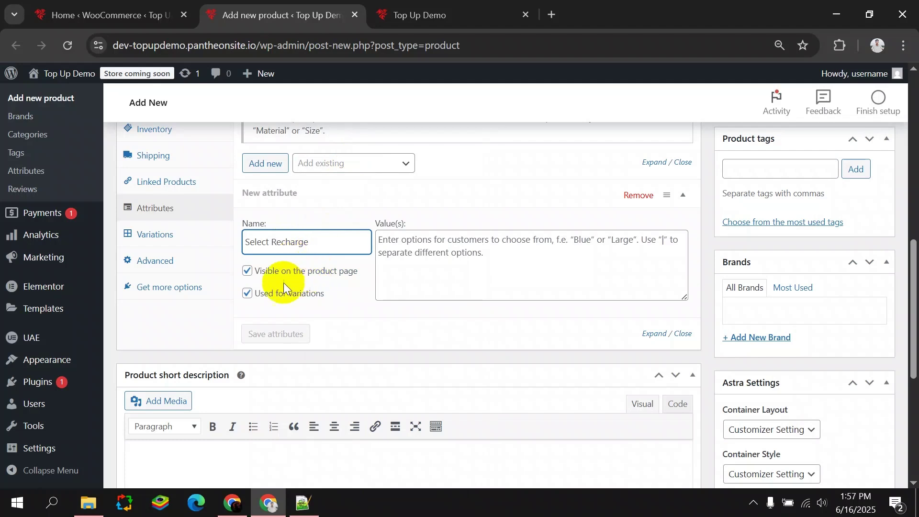
# Leave 'Visible on the product page' and 'Used for variations' unticked for the attribute.
pyautogui.click(250, 275)
pyautogui.click(247, 292)
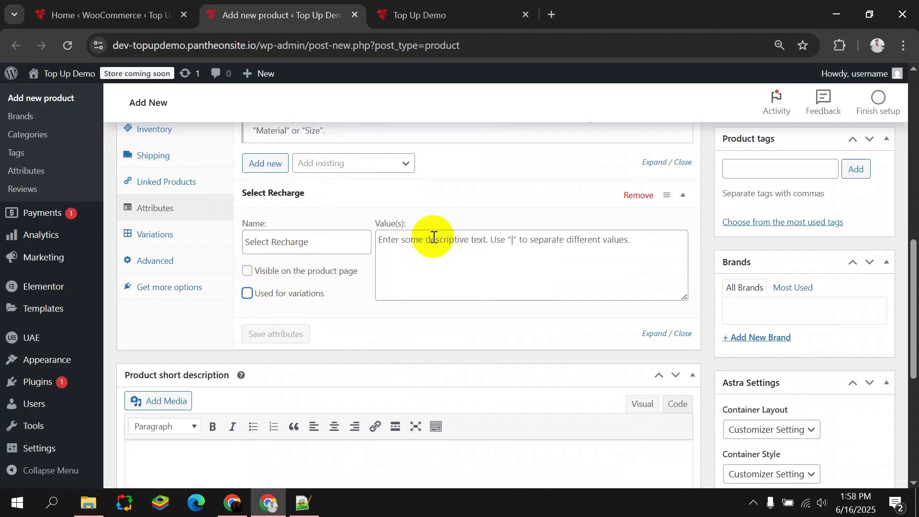
pyautogui.click(247, 298)
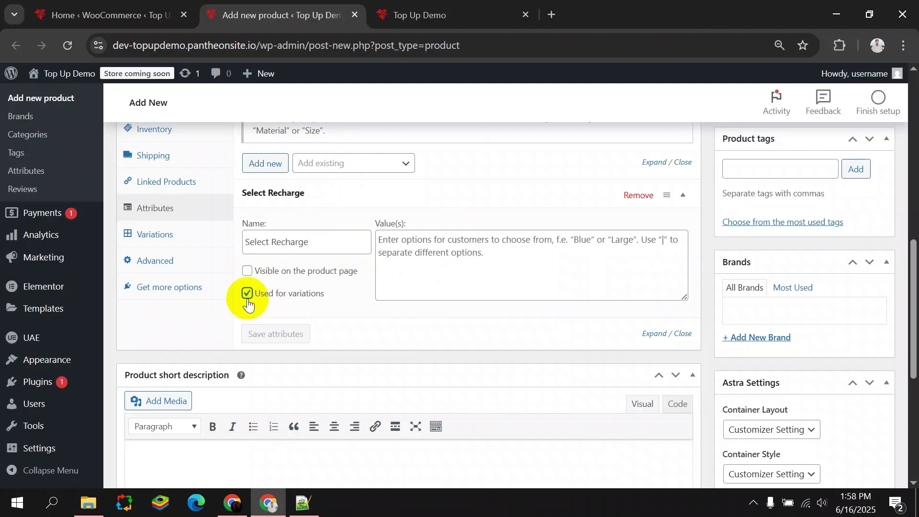
pyautogui.click(248, 299)
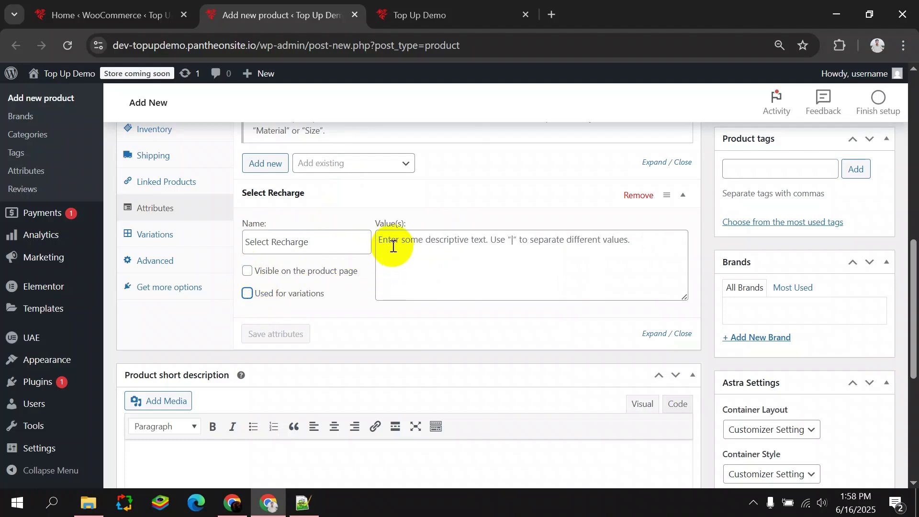
pyautogui.click(385, 256)
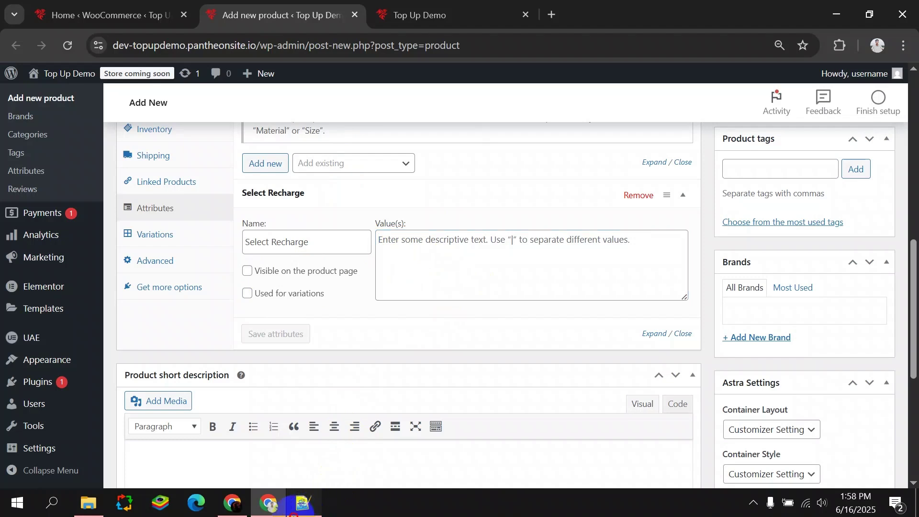
pyautogui.click(303, 503)
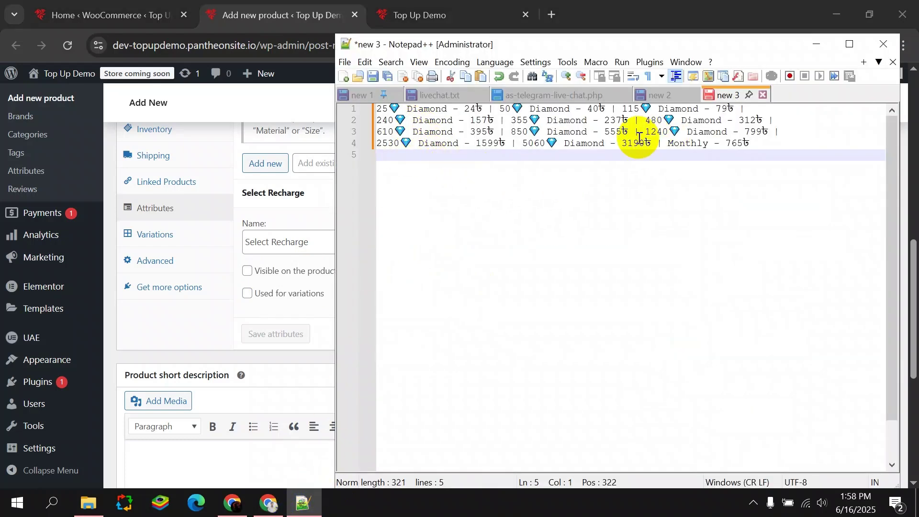
# Review the diamond price list lines in Notepad++, then return to the attribute's Value(s) box.
pyautogui.moveTo(378, 109); pyautogui.dragTo(525, 148)
pyautogui.click(609, 148)
pyautogui.moveTo(640, 143); pyautogui.dragTo(634, 132)
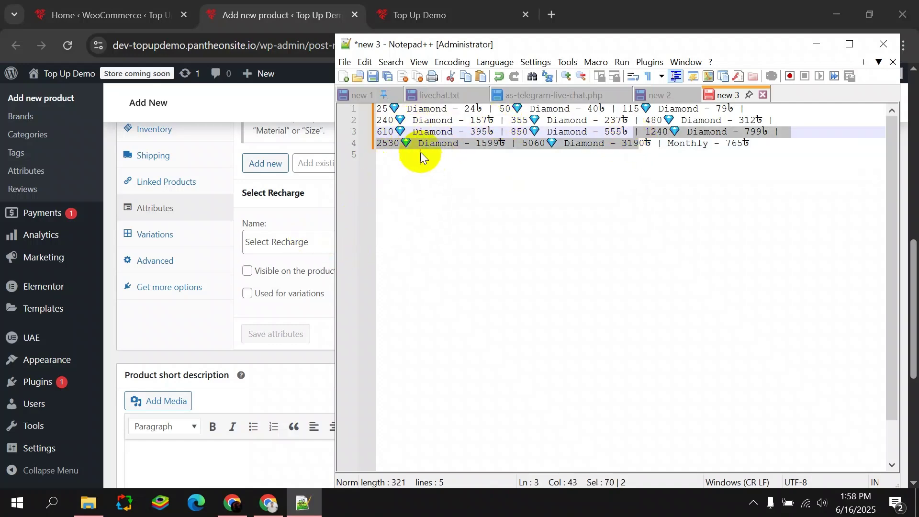
pyautogui.click(314, 225)
pyautogui.click(406, 238)
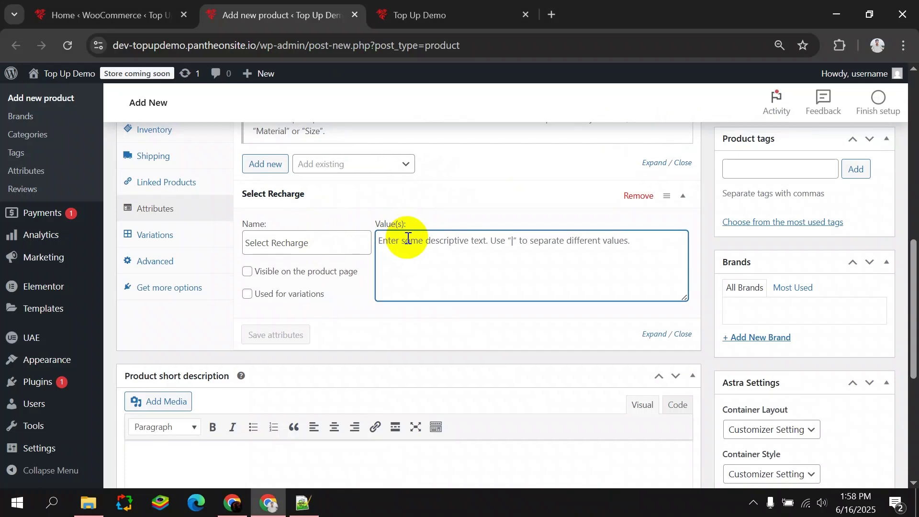
pyautogui.write('24')
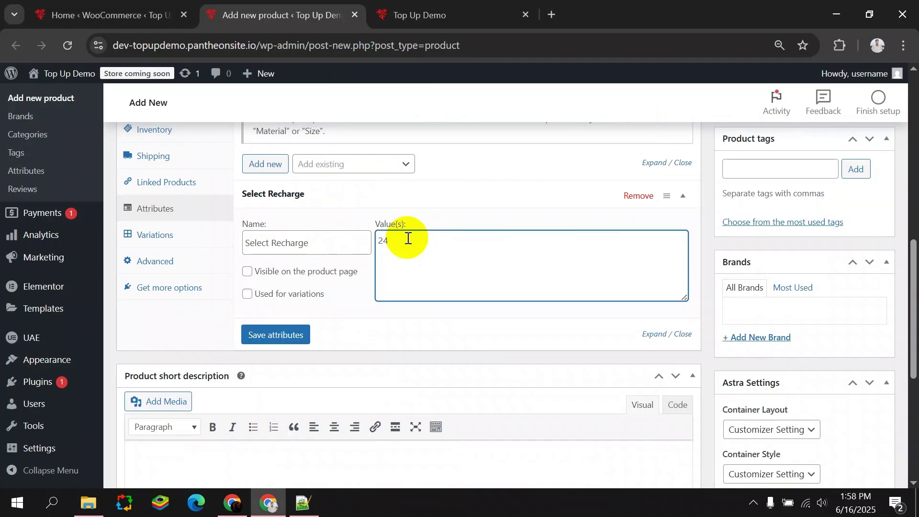
pyautogui.press('super+v')
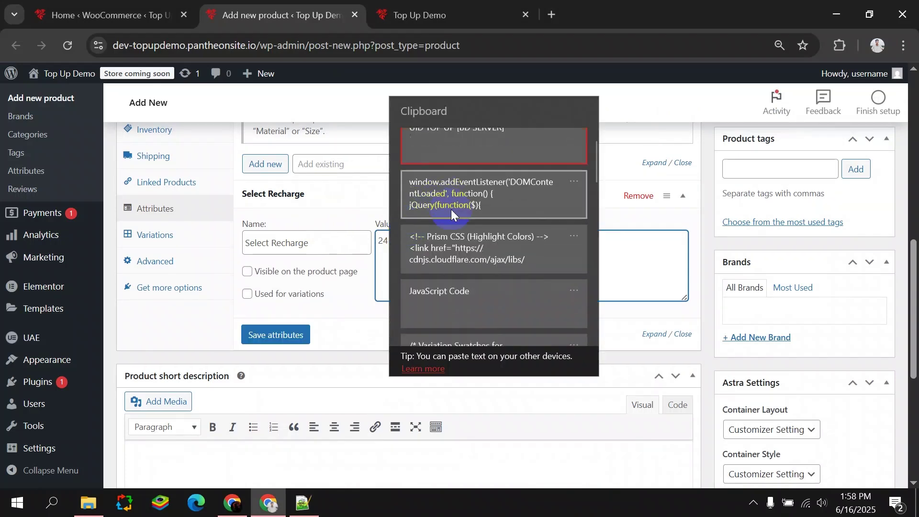
pyautogui.scroll(-5, 469, 208)
pyautogui.scroll(-10, 469, 209)
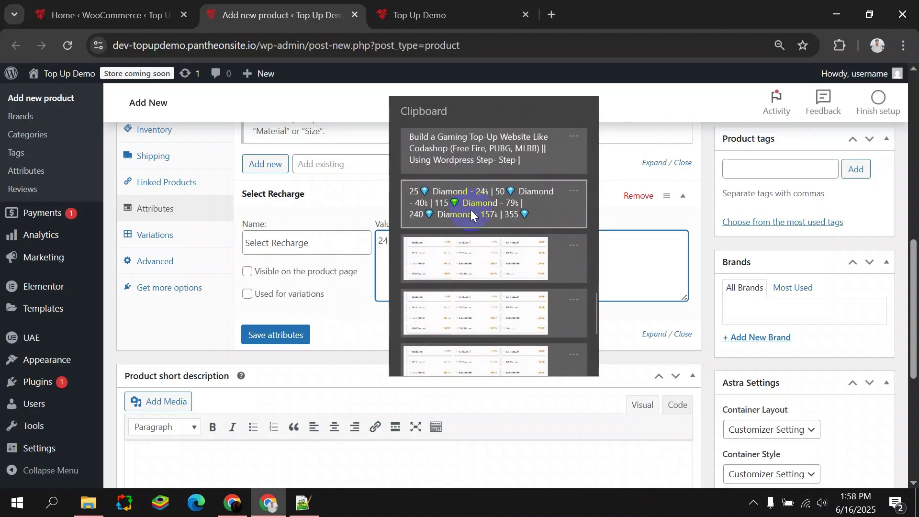
pyautogui.click(440, 328)
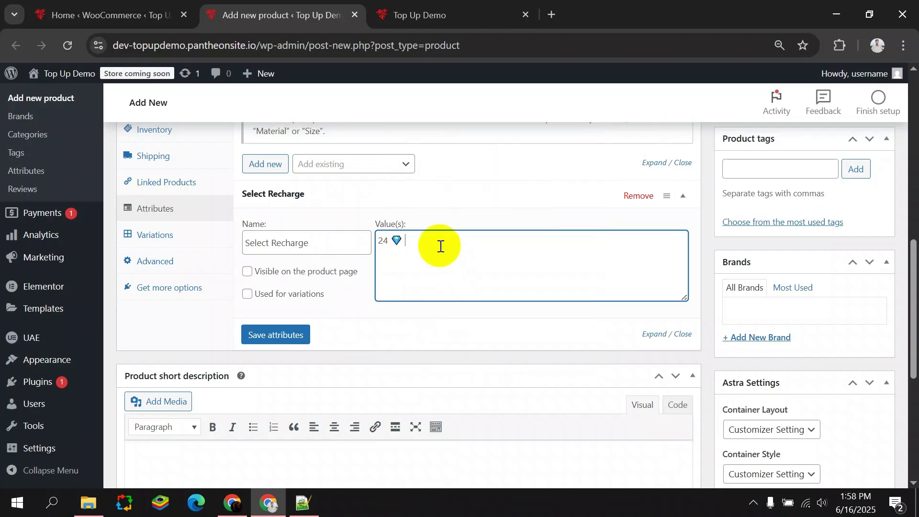
pyautogui.write('Dimaone')
pyautogui.click(393, 239)
pyautogui.press('BackSpace')
pyautogui.write('5')
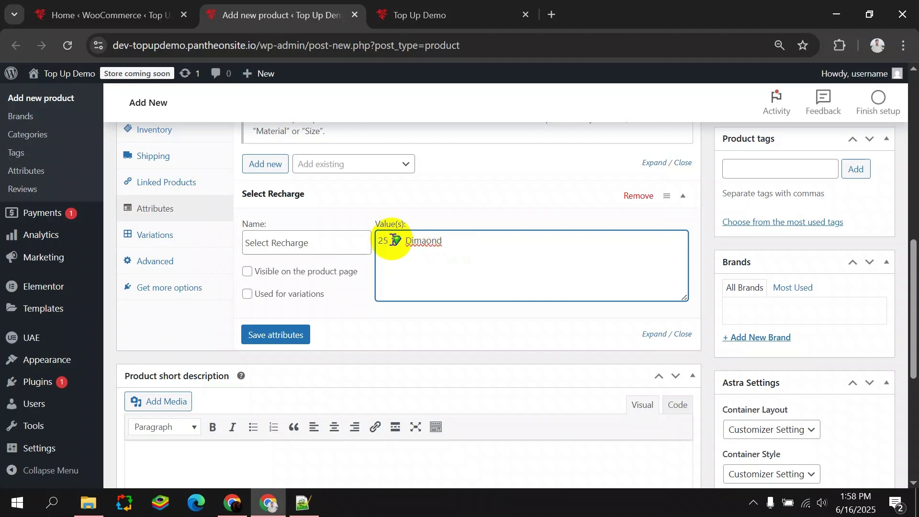
pyautogui.rightClick(430, 242)
pyautogui.click(474, 148)
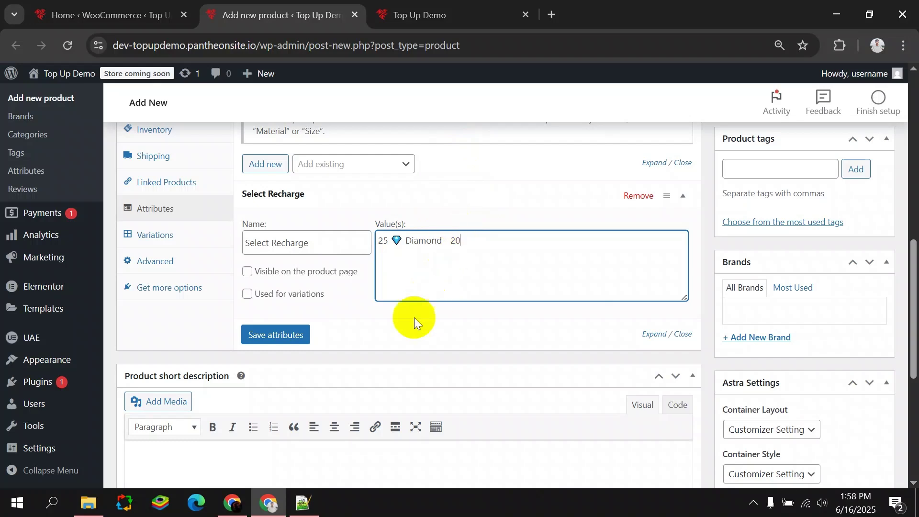
pyautogui.click(303, 503)
pyautogui.click(477, 109)
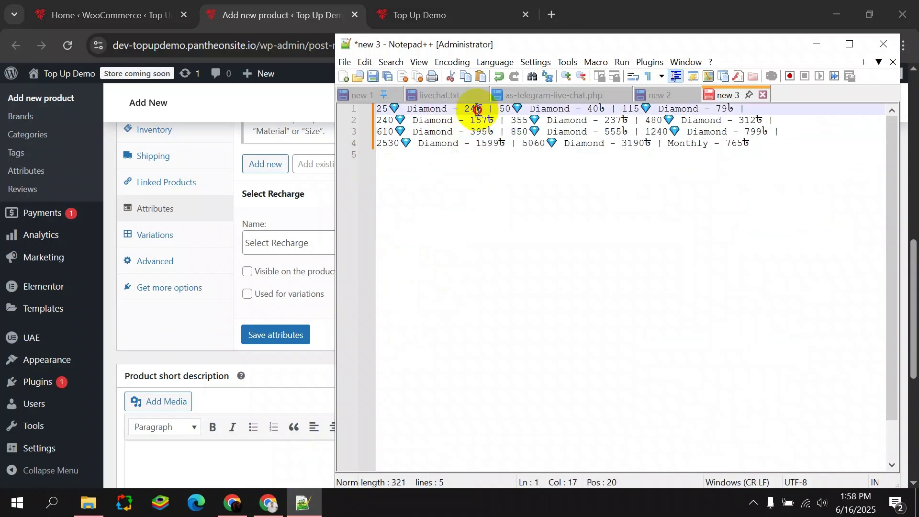
pyautogui.click(324, 207)
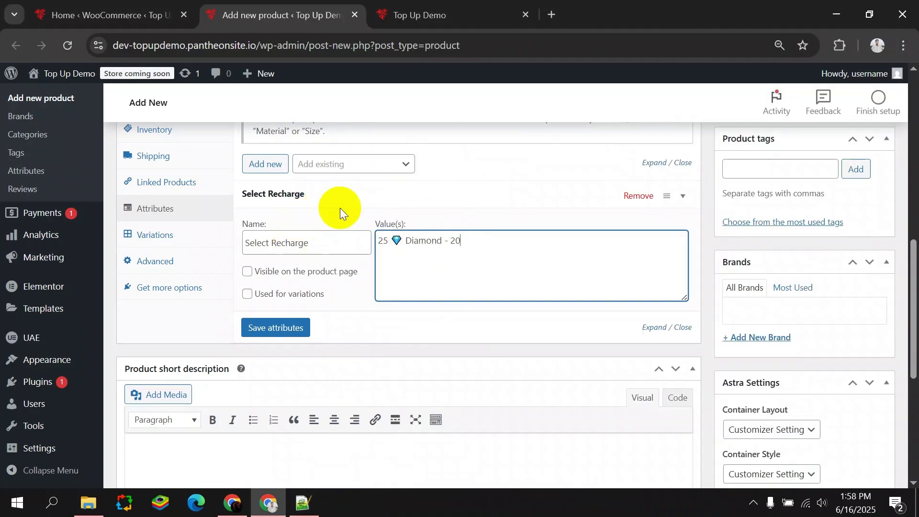
pyautogui.click(323, 206)
pyautogui.click(390, 204)
pyautogui.click(471, 241)
pyautogui.write('৳')
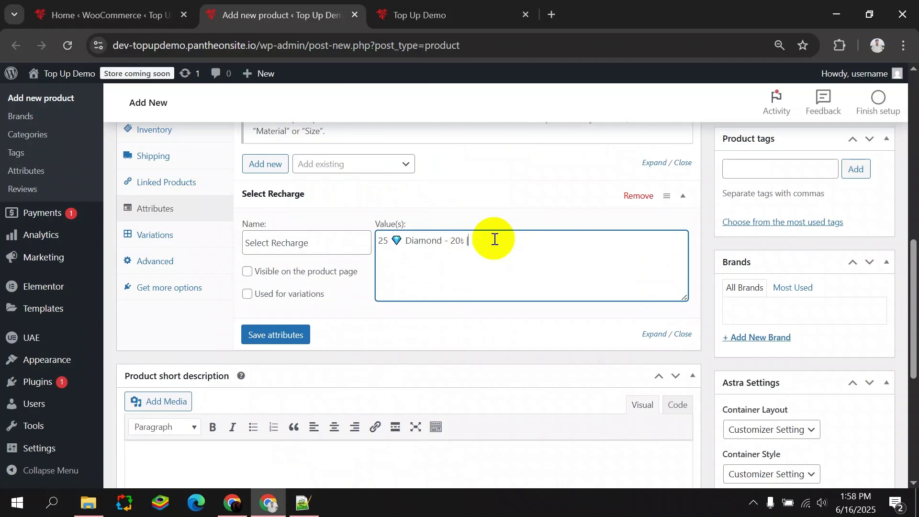
pyautogui.moveTo(476, 240); pyautogui.dragTo(378, 239)
pyautogui.click(479, 242)
pyautogui.moveTo(479, 241); pyautogui.dragTo(359, 244)
pyautogui.click(467, 250)
pyautogui.moveTo(468, 251); pyautogui.dragTo(355, 238)
pyautogui.click(475, 246)
pyautogui.moveTo(475, 245); pyautogui.dragTo(376, 245)
pyautogui.press('BackSpace')
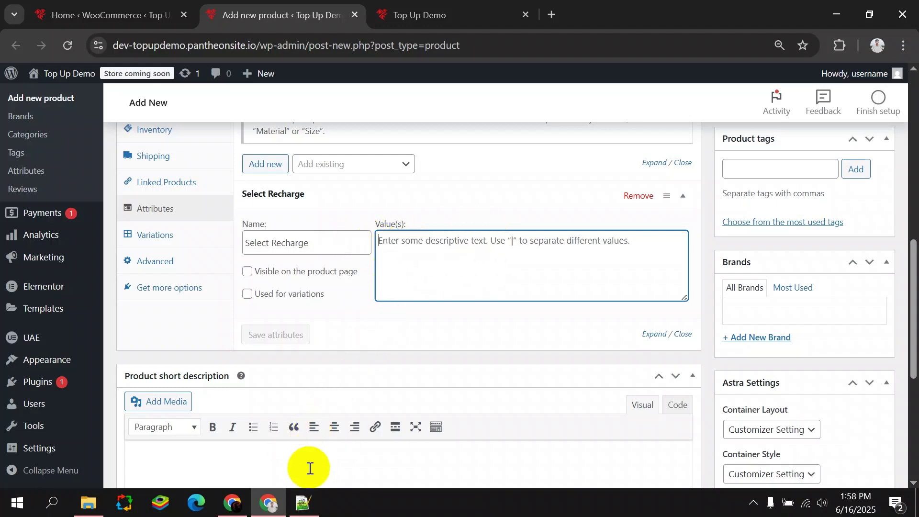
pyautogui.click(303, 502)
# Copy the entire diamond price list from Notepad++ and paste it into Value(s).
pyautogui.click(463, 138)
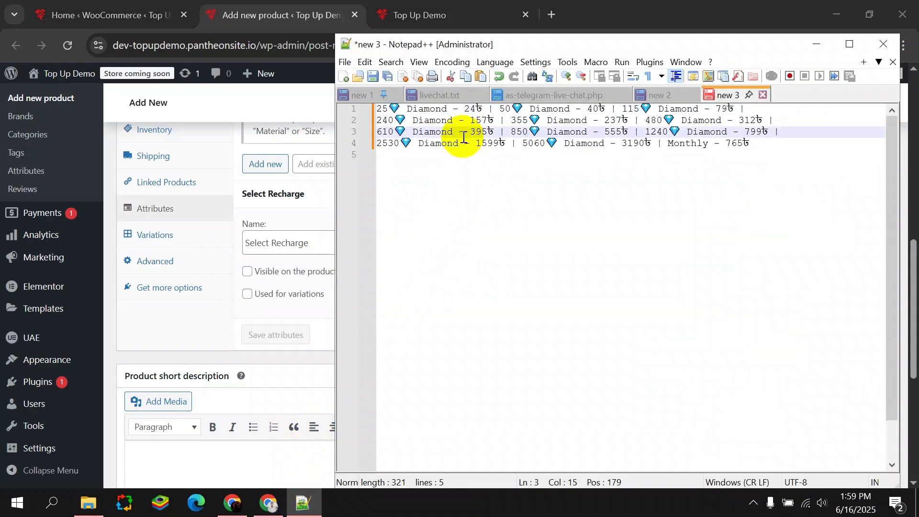
pyautogui.hotkey('ctrl', 'a')
pyautogui.hotkey('ctrl', 'c')
pyautogui.click(312, 4)
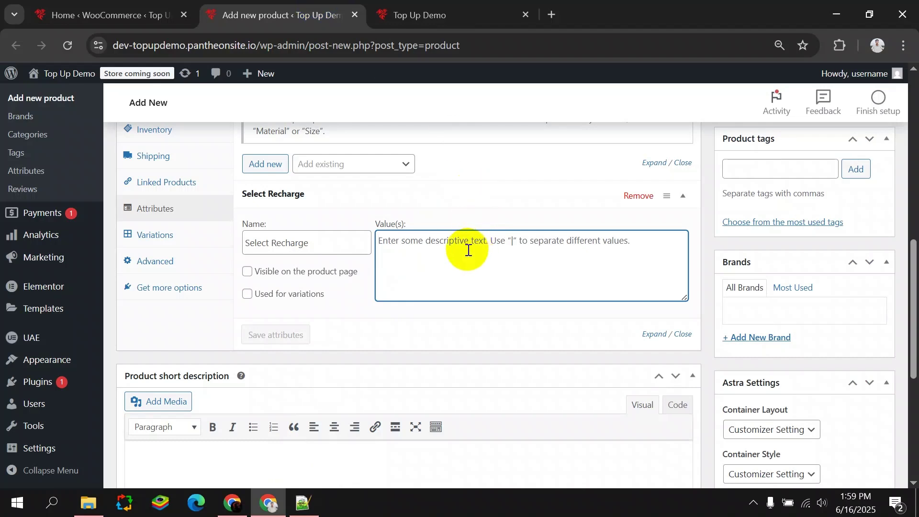
pyautogui.hotkey('ctrl', 'v')
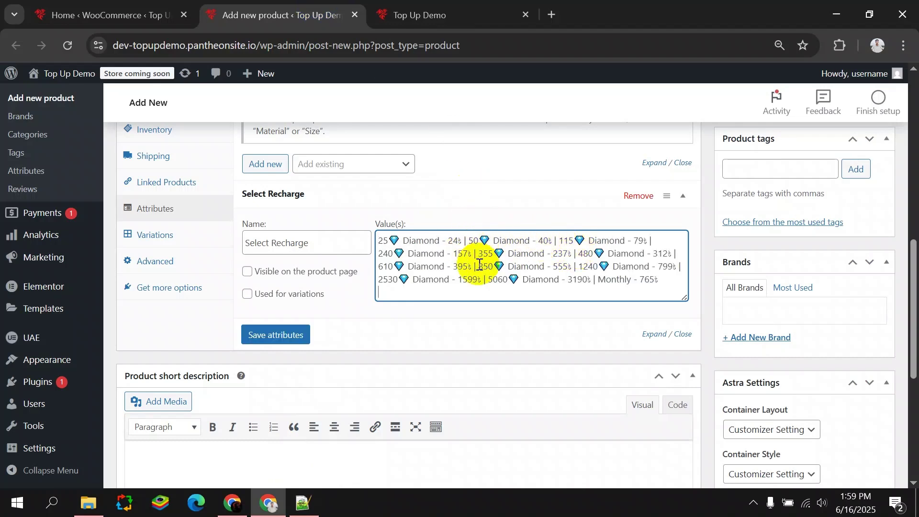
# Fix the line breaks around the 2530 and 610 entries and save the attributes.
pyautogui.press('Return')
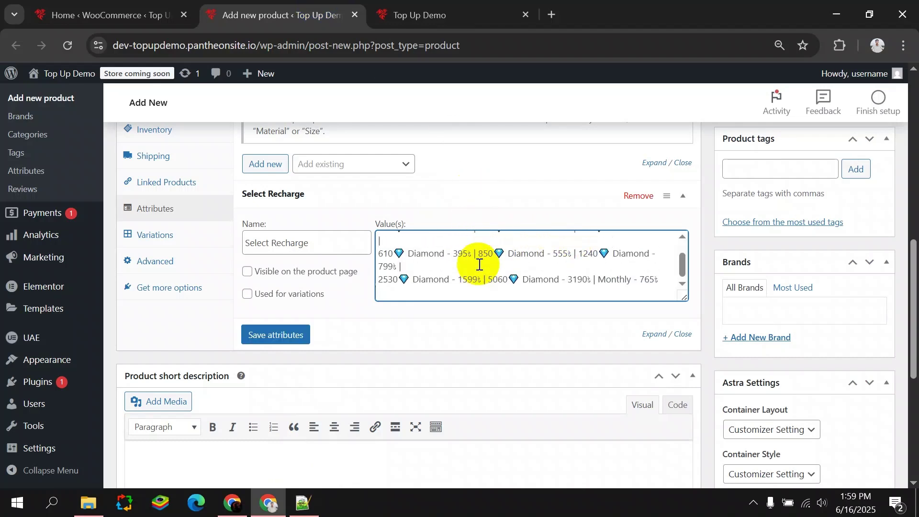
pyautogui.click(379, 281)
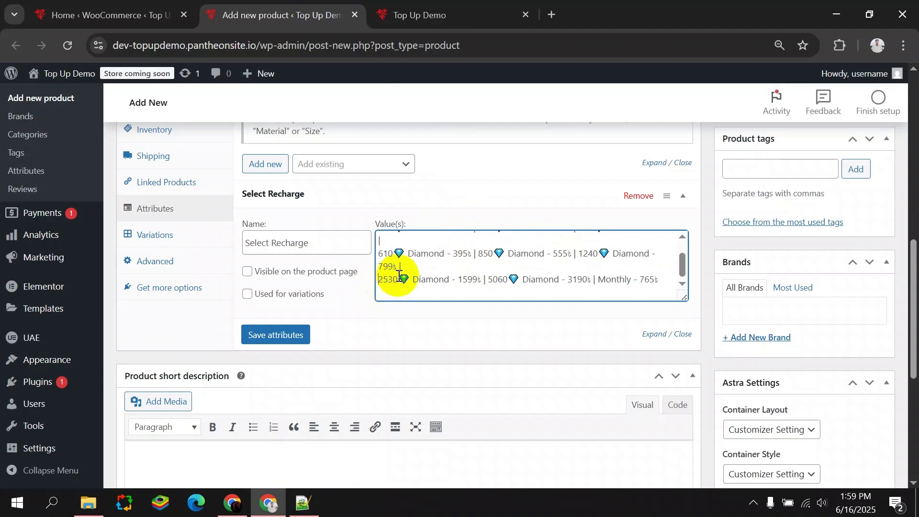
pyautogui.press('BackSpace')
pyautogui.scroll(1, 392, 266)
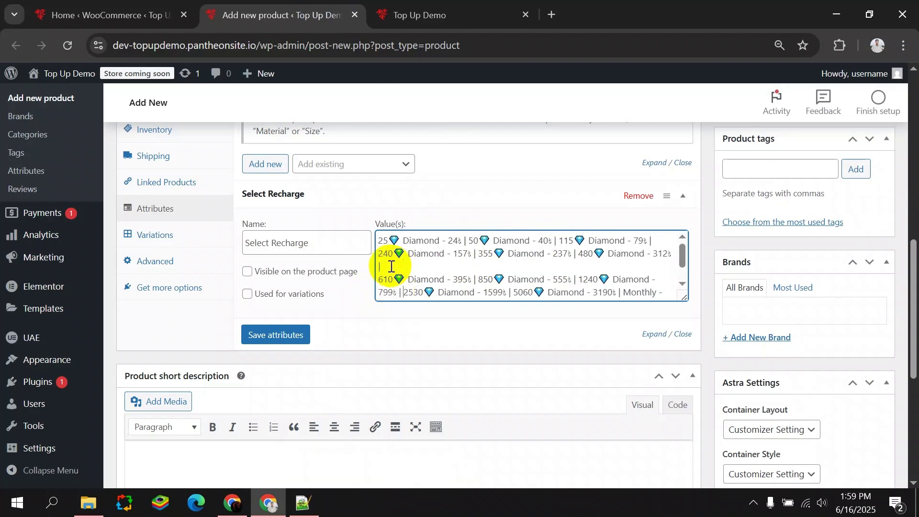
pyautogui.press('BackSpace')
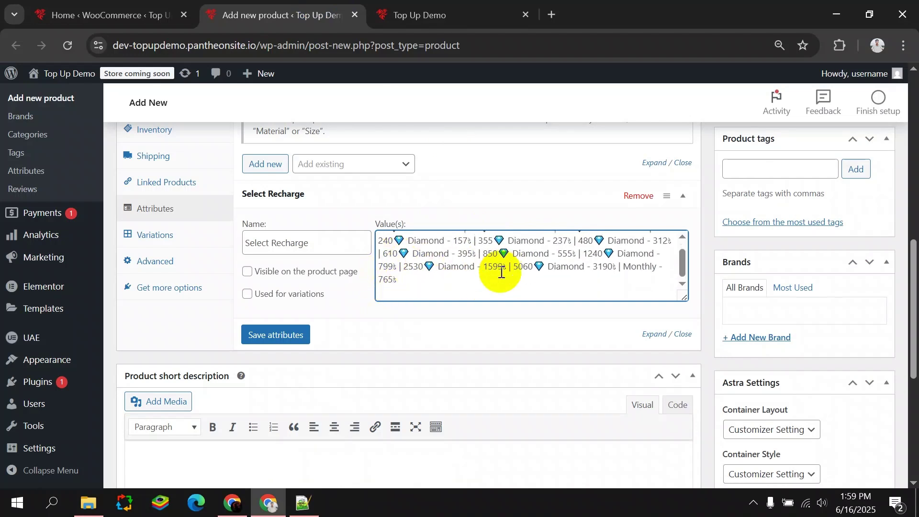
pyautogui.click(283, 335)
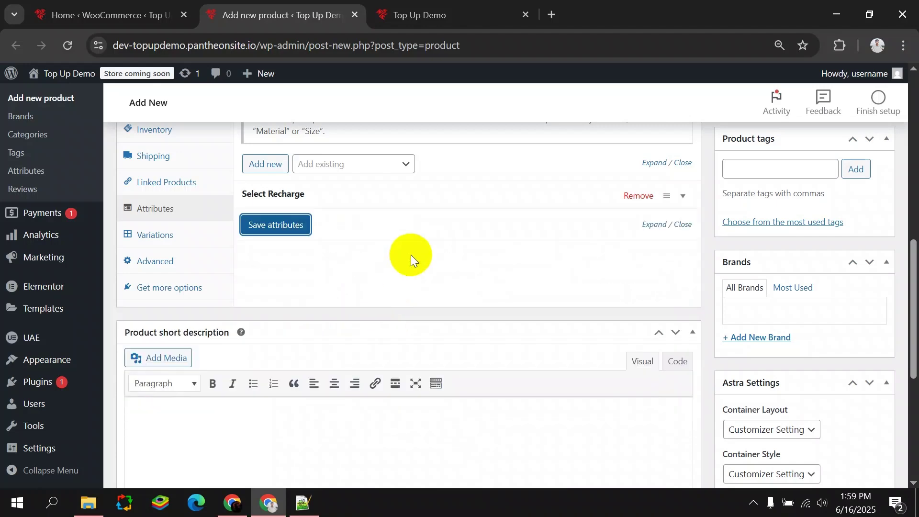
# Tick 'Visible on the product page' for Select Recharge and save the attributes.
pyautogui.click(160, 235)
pyautogui.scroll(4, 330, 254)
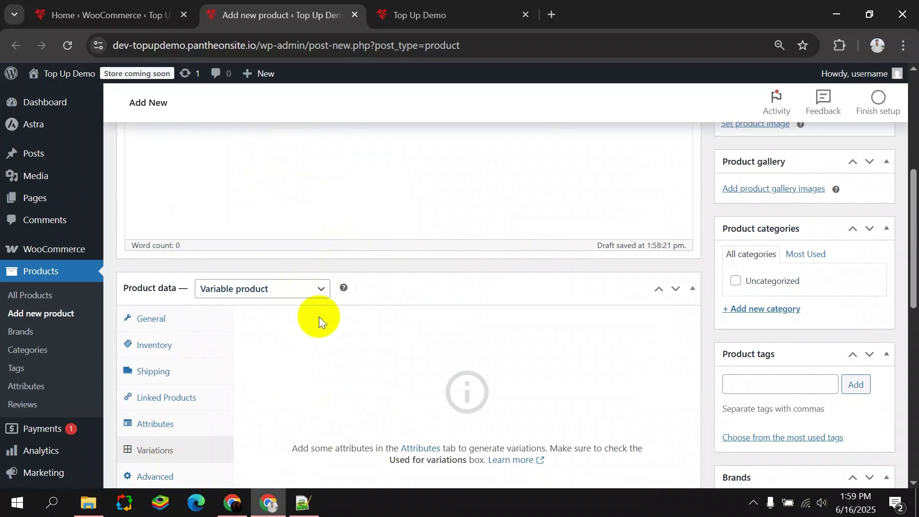
pyautogui.scroll(-3, 326, 326)
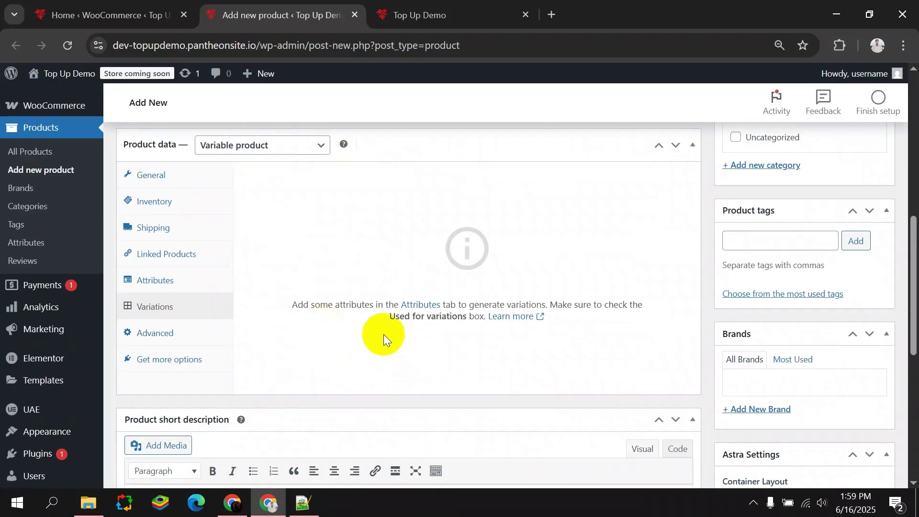
pyautogui.click(189, 281)
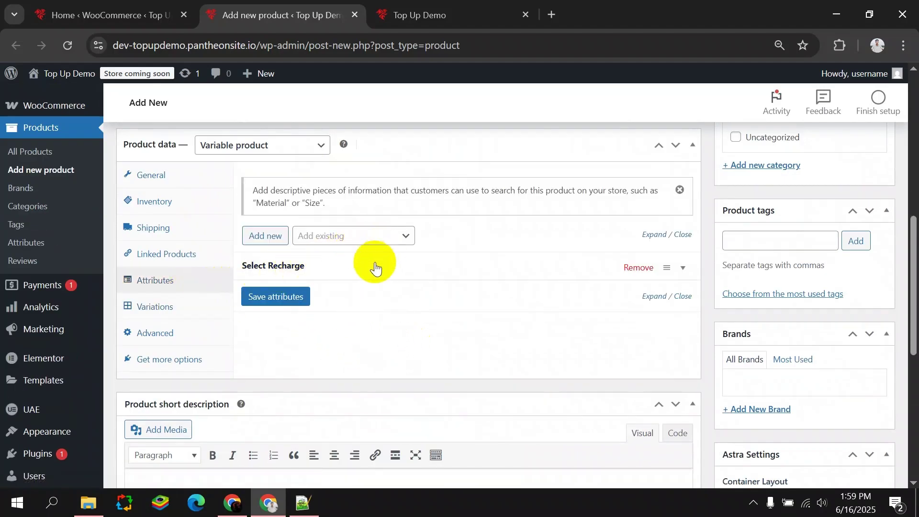
pyautogui.click(362, 272)
pyautogui.click(247, 343)
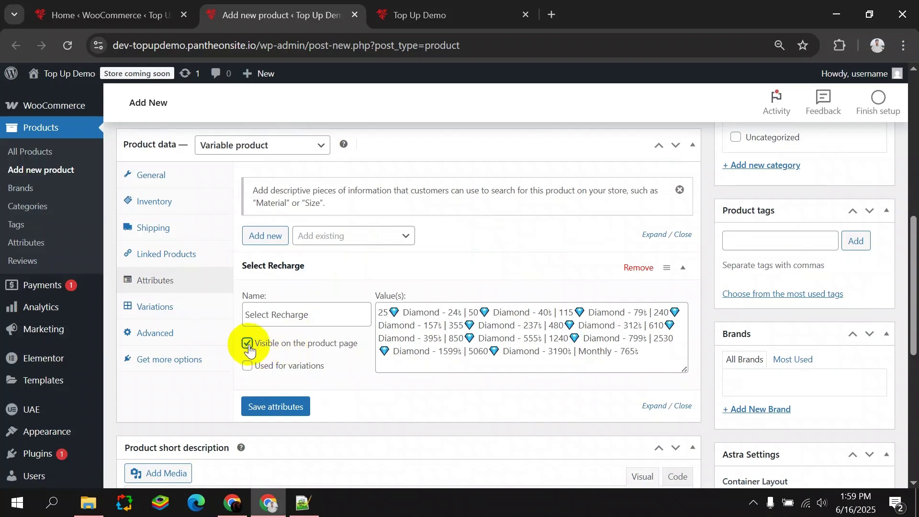
pyautogui.click(277, 402)
# Tick 'Used for variations' on Select Recharge and save the attributes.
pyautogui.click(163, 309)
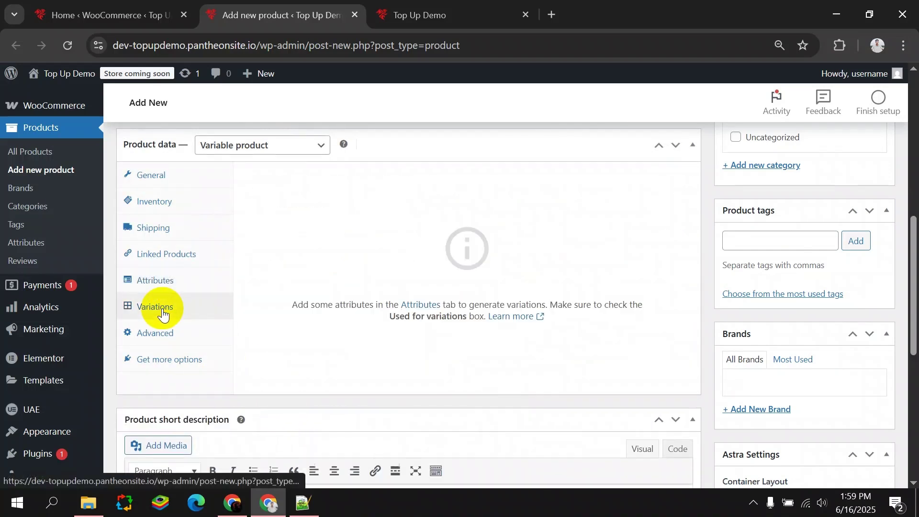
pyautogui.scroll(3, 379, 301)
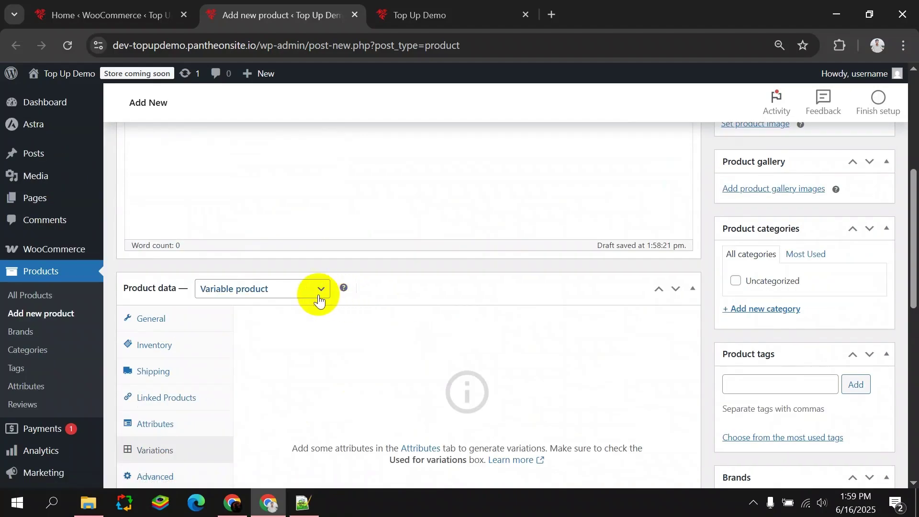
pyautogui.scroll(-3, 297, 302)
pyautogui.click(171, 286)
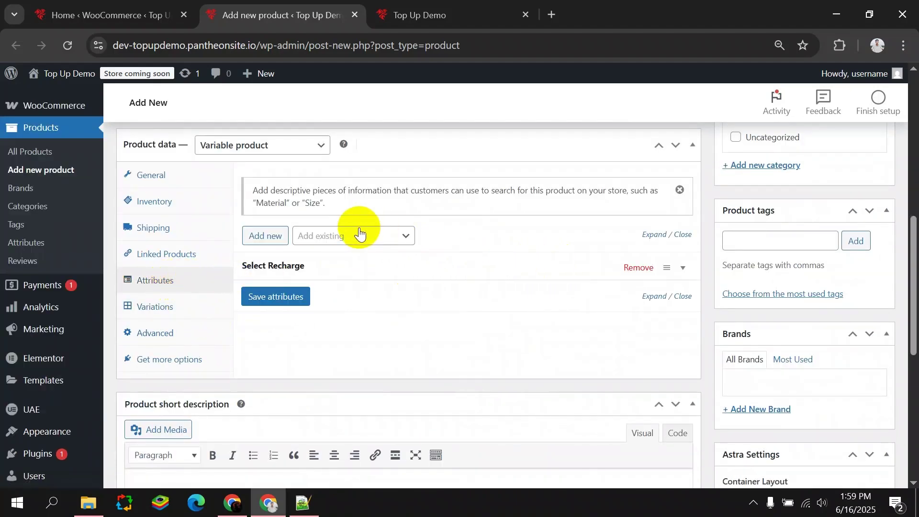
pyautogui.click(503, 272)
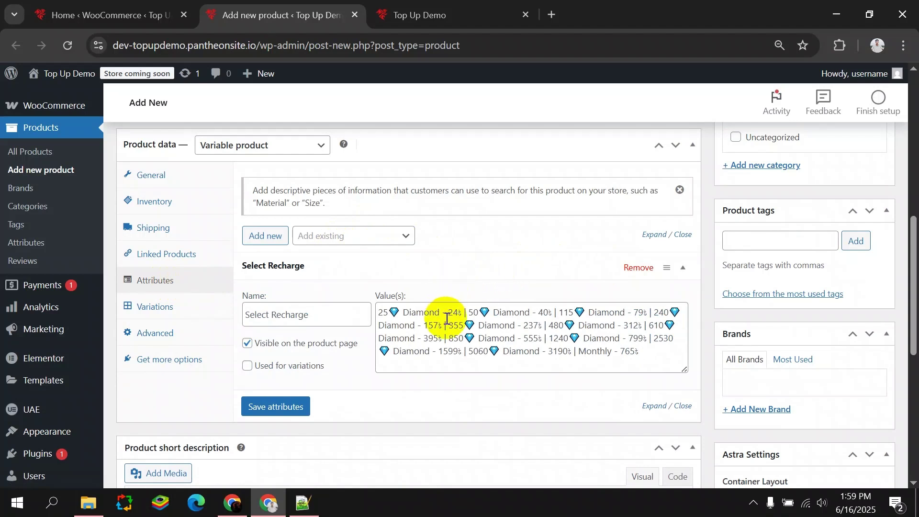
pyautogui.click(380, 312)
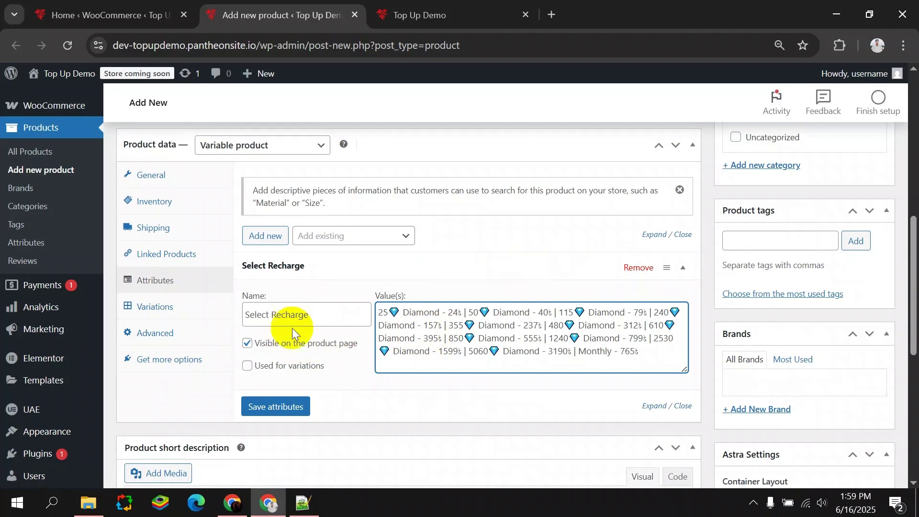
pyautogui.click(248, 367)
pyautogui.click(271, 406)
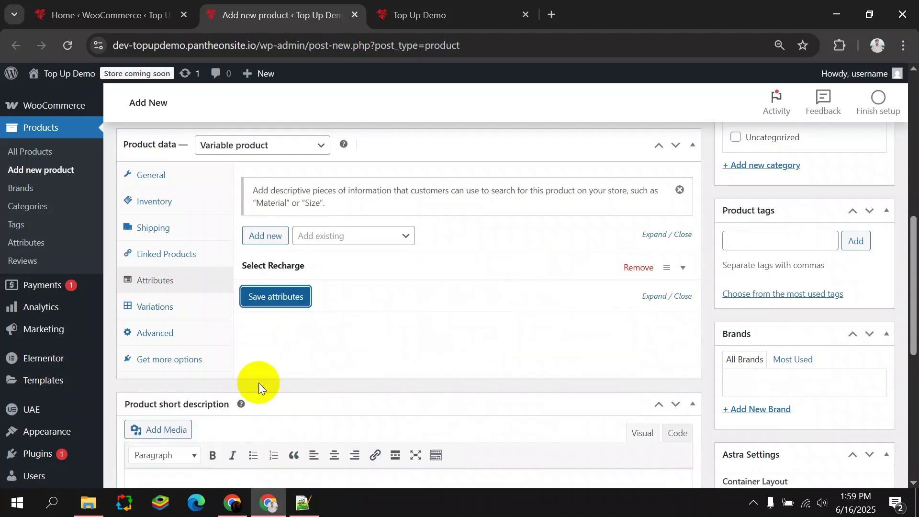
# Generate variations from all Select Recharge values and confirm.
pyautogui.click(186, 308)
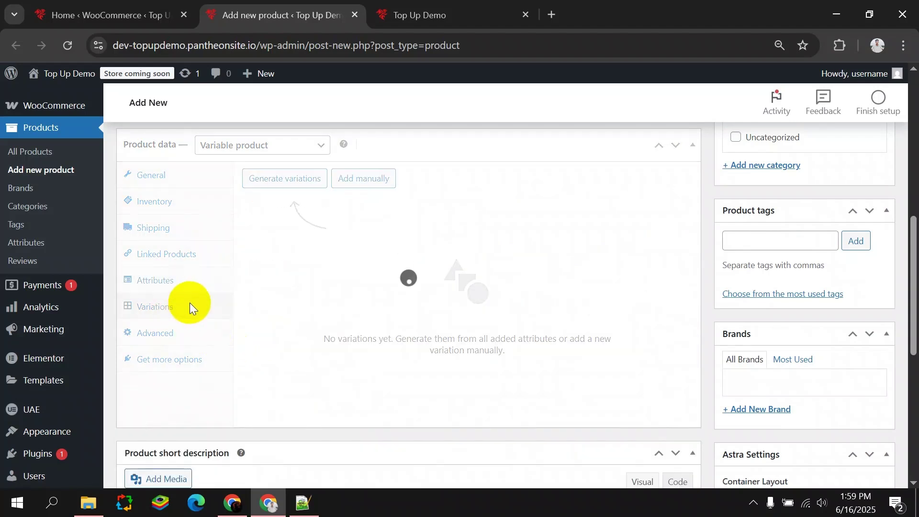
pyautogui.click(186, 283)
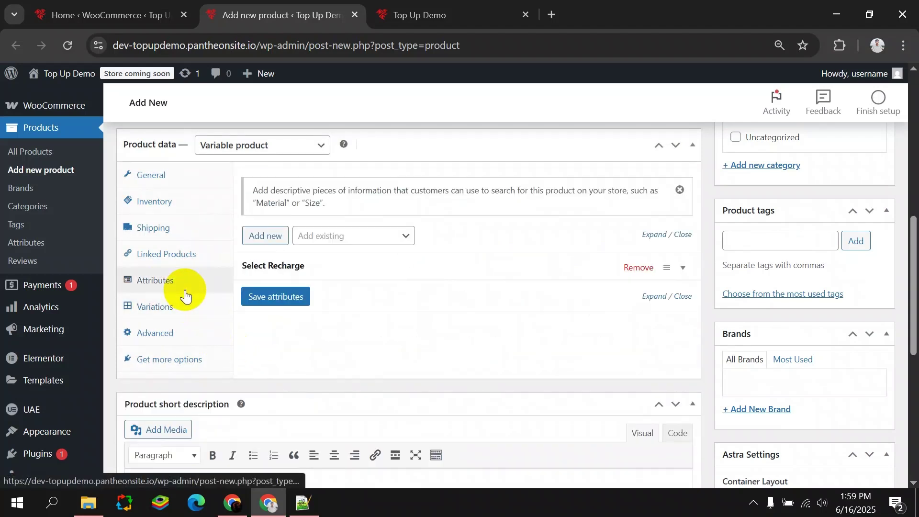
pyautogui.click(365, 266)
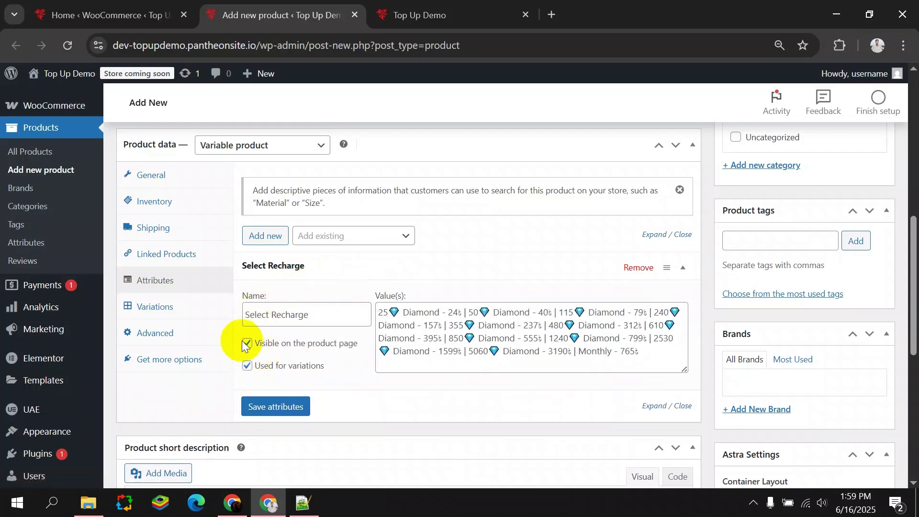
pyautogui.click(190, 306)
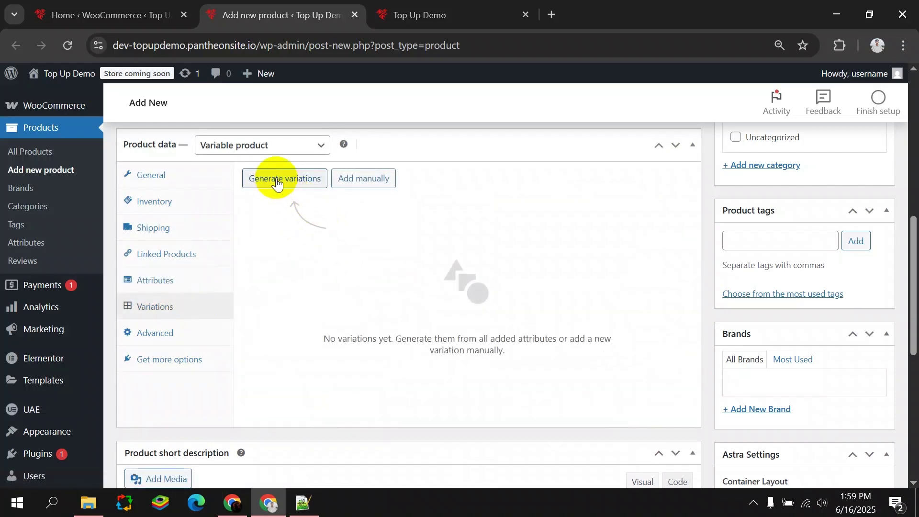
pyautogui.click(276, 180)
pyautogui.click(507, 175)
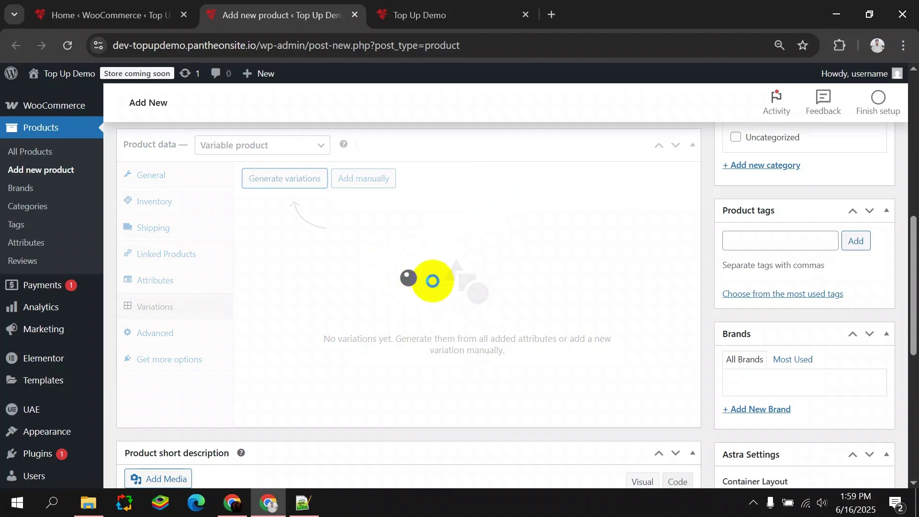
# Make the 25 Diamond variation virtual with regular price 25.
pyautogui.scroll(-6, 407, 244)
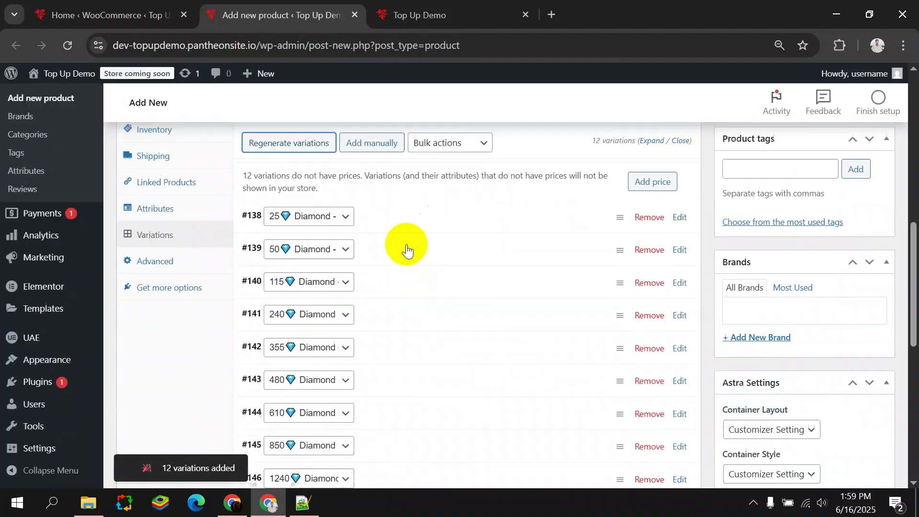
pyautogui.scroll(8, 425, 279)
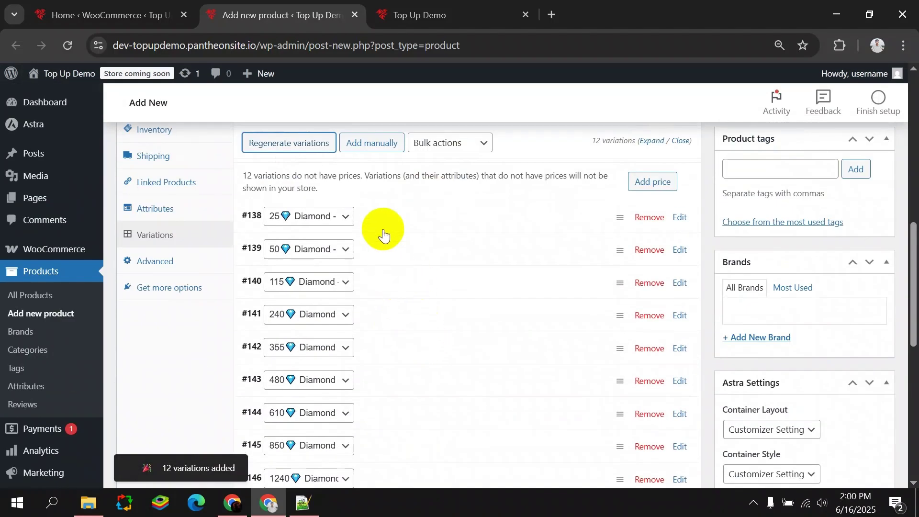
pyautogui.click(378, 216)
pyautogui.scroll(-3, 419, 240)
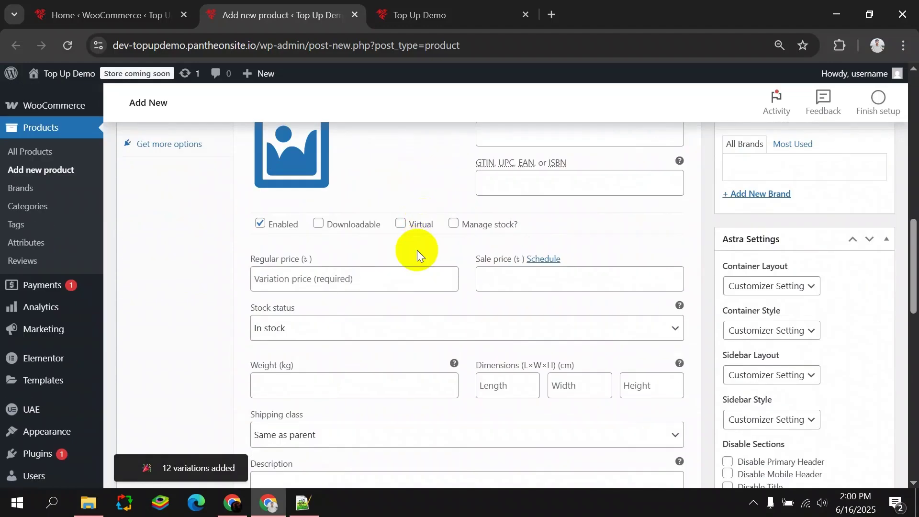
pyautogui.click(400, 224)
pyautogui.scroll(3, 378, 263)
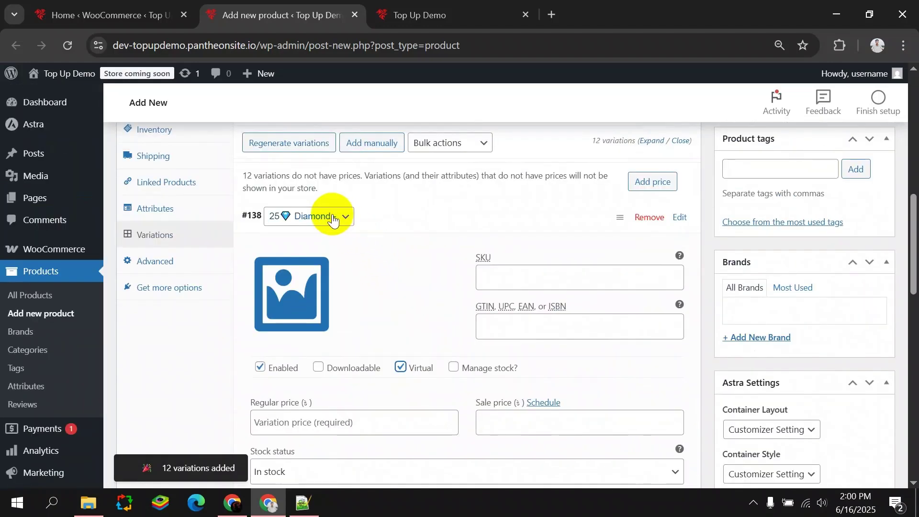
pyautogui.click(333, 216)
pyautogui.click(349, 216)
pyautogui.click(302, 421)
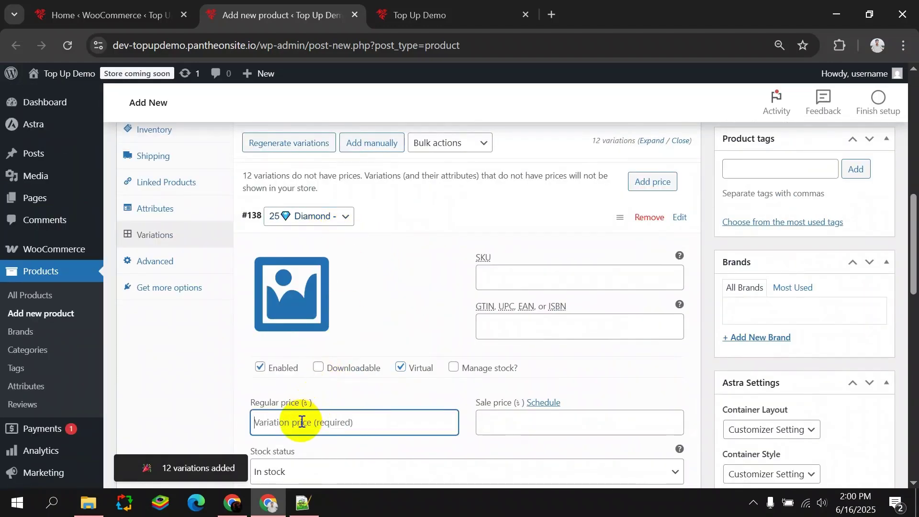
pyautogui.write('25')
pyautogui.click(377, 216)
# Make the 50 Diamond variation virtual and enter its regular price.
pyautogui.click(383, 249)
pyautogui.click(329, 250)
pyautogui.click(339, 251)
pyautogui.scroll(-5, 339, 260)
pyautogui.click(402, 185)
pyautogui.click(312, 247)
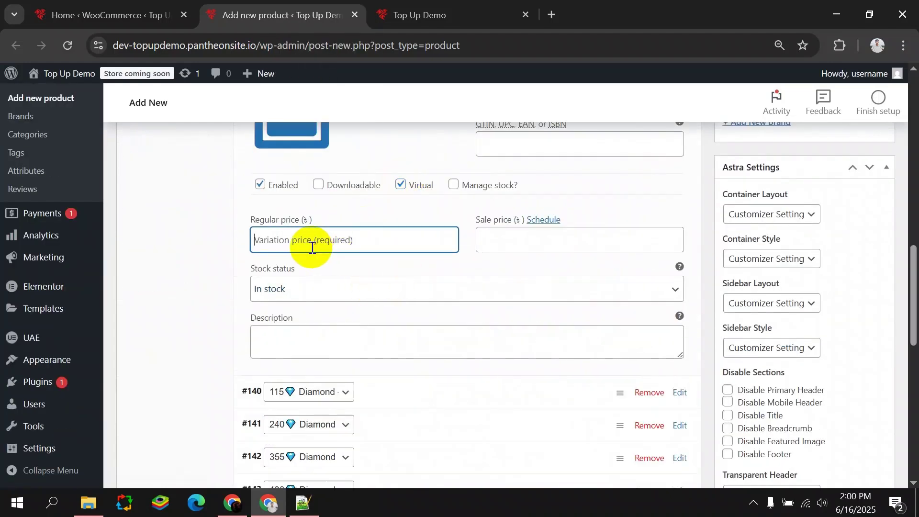
pyautogui.scroll(3, 313, 247)
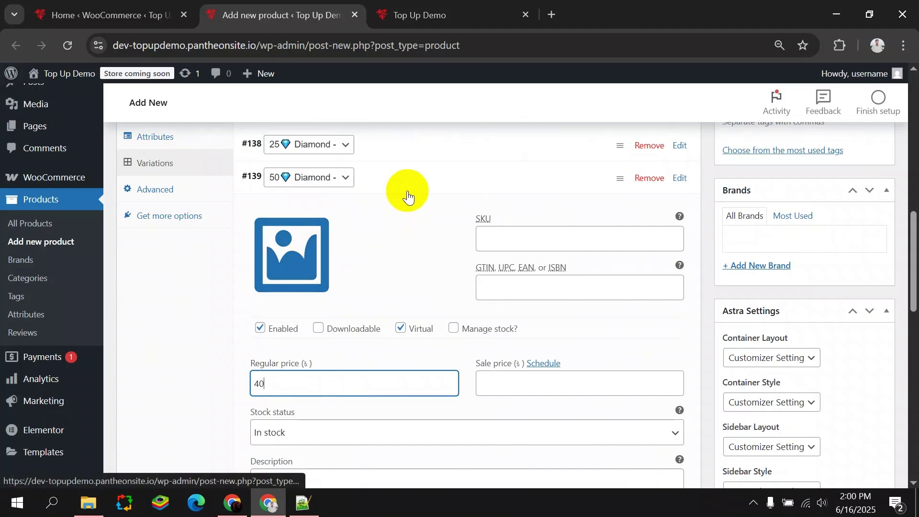
pyautogui.click(402, 177)
# Make the 115 Diamond variation virtual and enter its regular price.
pyautogui.click(382, 209)
pyautogui.click(335, 207)
pyautogui.click(349, 214)
pyautogui.scroll(-3, 398, 229)
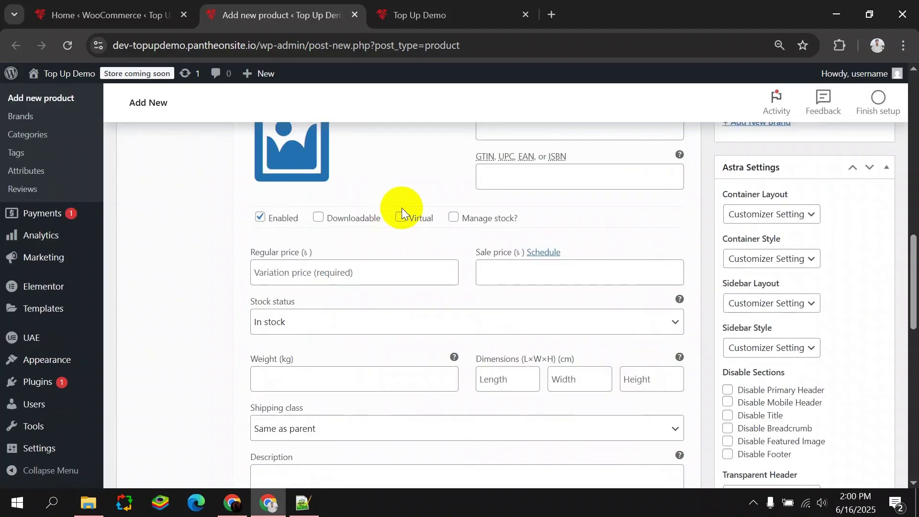
pyautogui.click(400, 213)
pyautogui.click(337, 272)
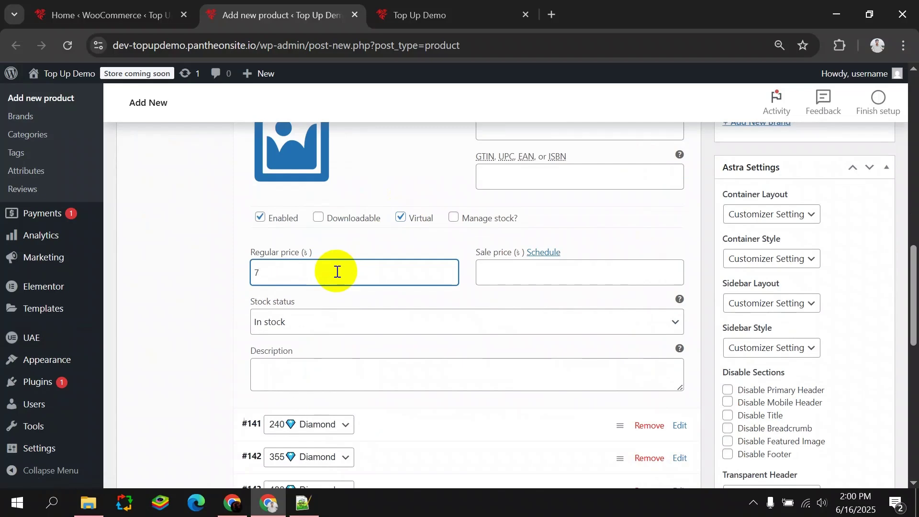
pyautogui.scroll(5, 337, 271)
pyautogui.click(396, 281)
# Mark the 240 Diamond and 355 Diamond variations as virtual.
pyautogui.click(392, 310)
pyautogui.scroll(-5, 378, 287)
pyautogui.scroll(2, 359, 247)
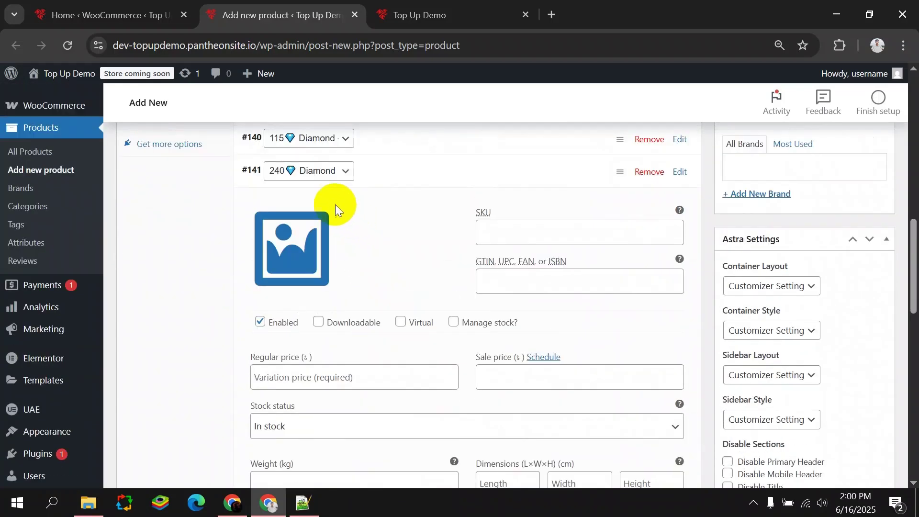
pyautogui.click(315, 171)
pyautogui.click(314, 171)
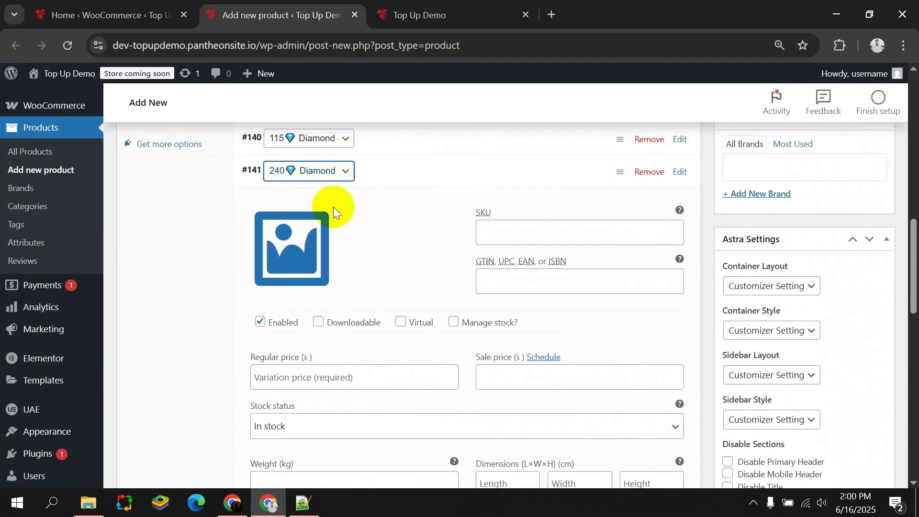
pyautogui.click(400, 321)
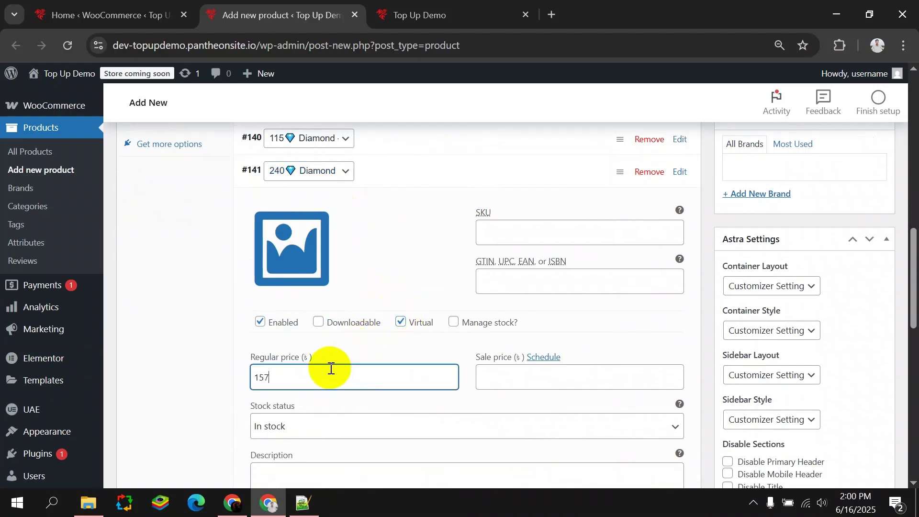
pyautogui.click(404, 168)
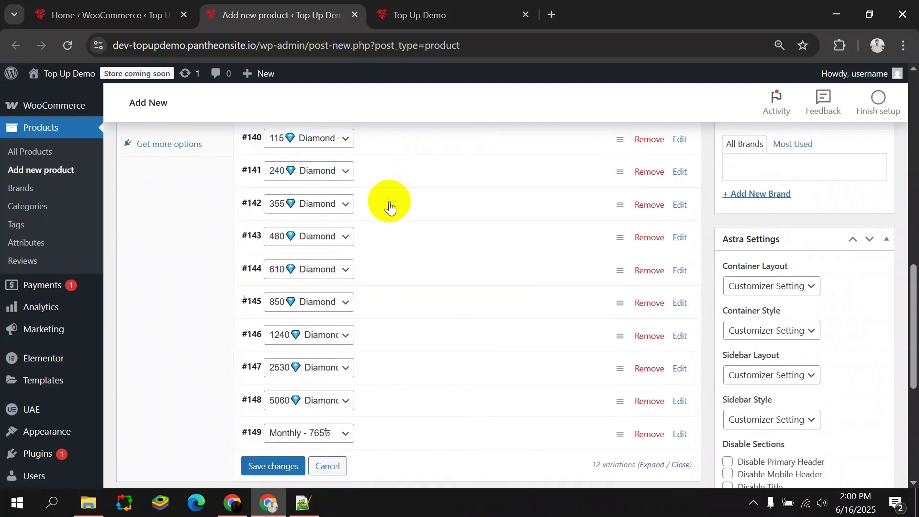
pyautogui.click(383, 204)
pyautogui.click(321, 203)
pyautogui.click(321, 203)
pyautogui.click(400, 355)
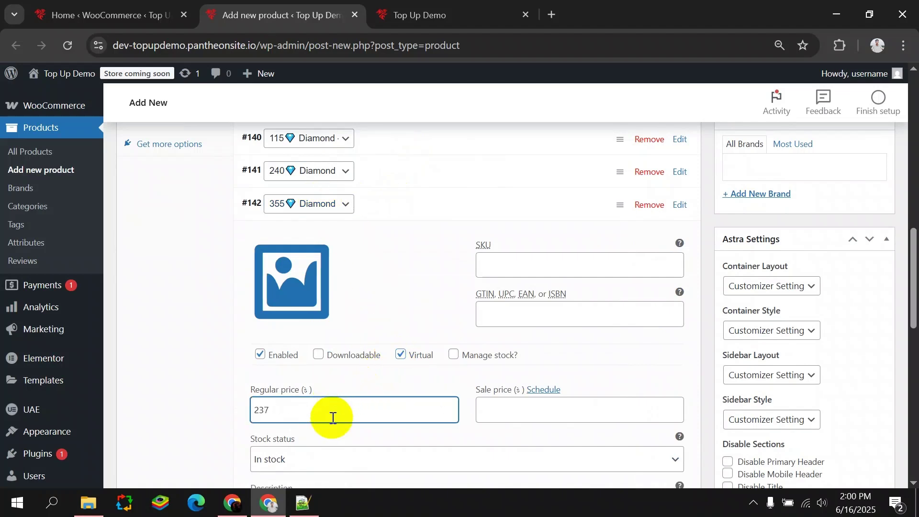
pyautogui.click(390, 201)
# Make the 480 Diamond variation virtual with regular price 312.
pyautogui.click(388, 237)
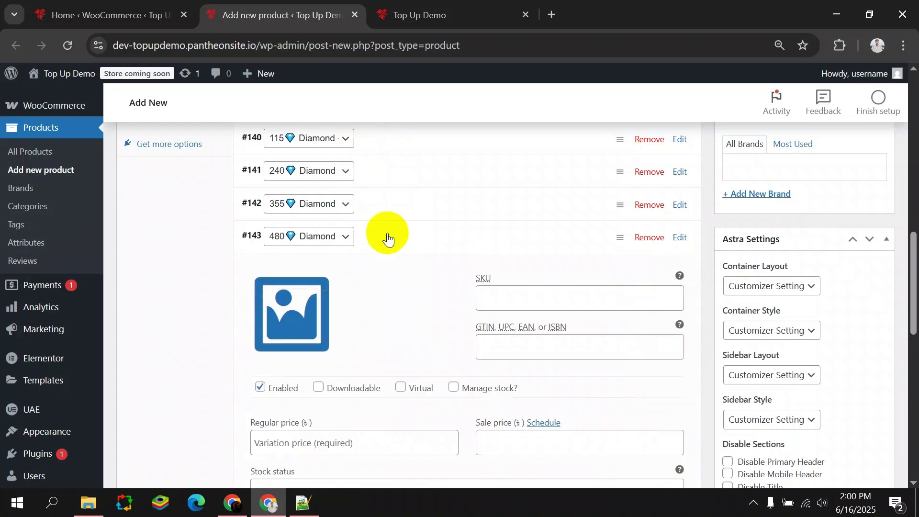
pyautogui.scroll(-2, 388, 238)
pyautogui.click(334, 165)
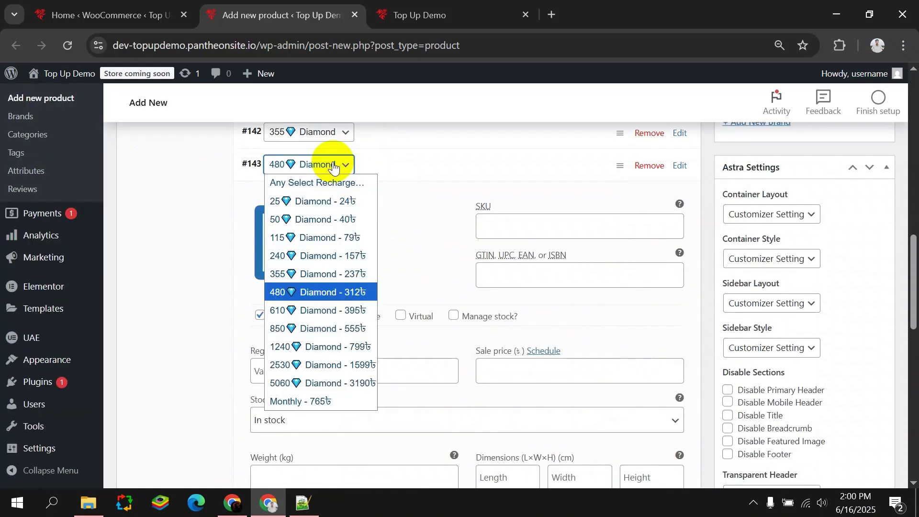
pyautogui.click(334, 165)
pyautogui.click(400, 315)
pyautogui.click(311, 373)
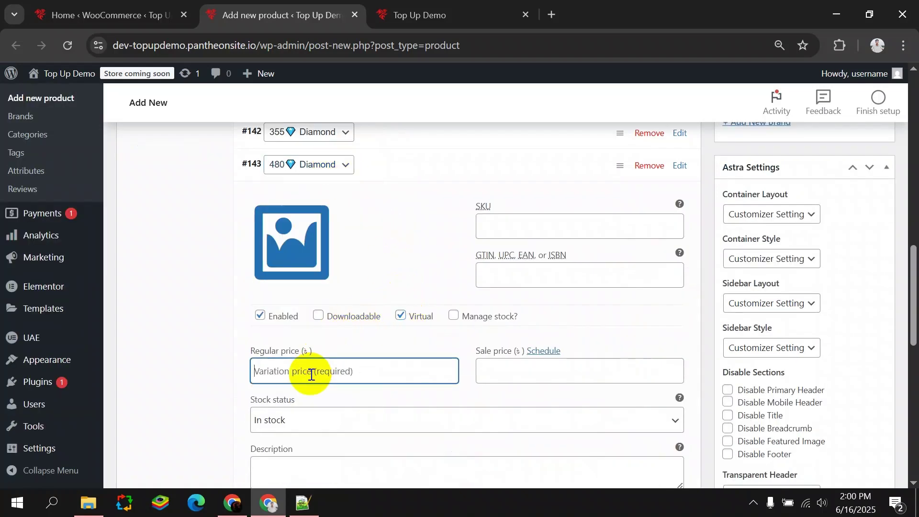
pyautogui.write('312')
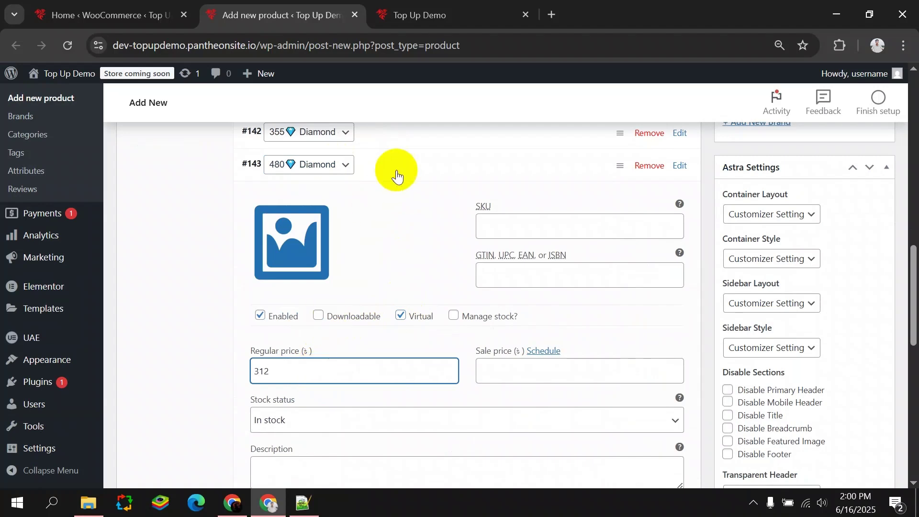
pyautogui.click(388, 175)
# Make the 610 Diamond variation virtual and enter its regular price.
pyautogui.click(369, 194)
pyautogui.click(327, 196)
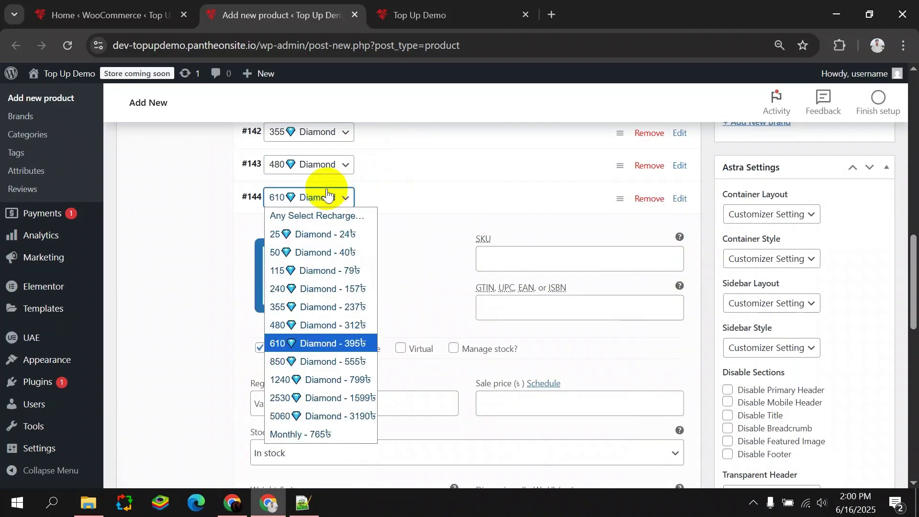
pyautogui.click(327, 195)
pyautogui.click(401, 348)
pyautogui.click(333, 400)
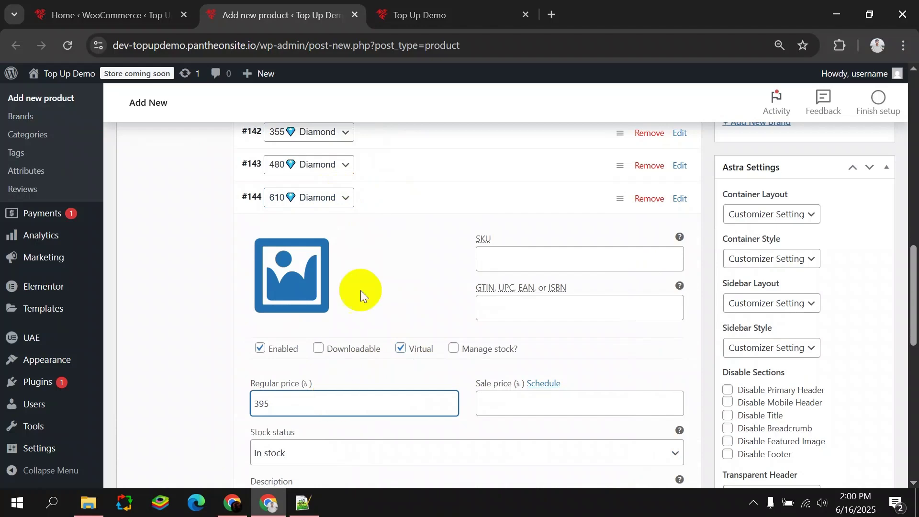
pyautogui.click(386, 207)
# Make the 850 Diamond variation virtual and enter its regular price.
pyautogui.click(362, 230)
pyautogui.click(334, 231)
pyautogui.click(334, 231)
pyautogui.click(400, 381)
pyautogui.scroll(-3, 388, 339)
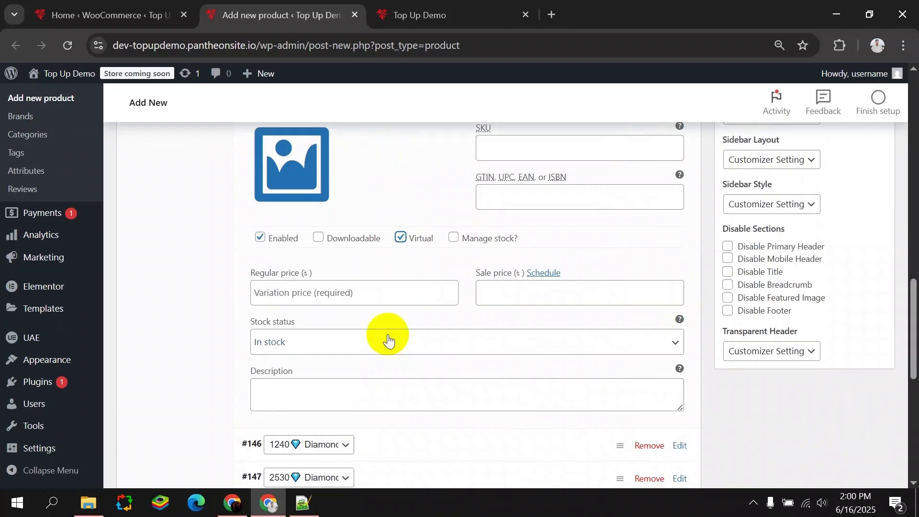
pyautogui.click(341, 298)
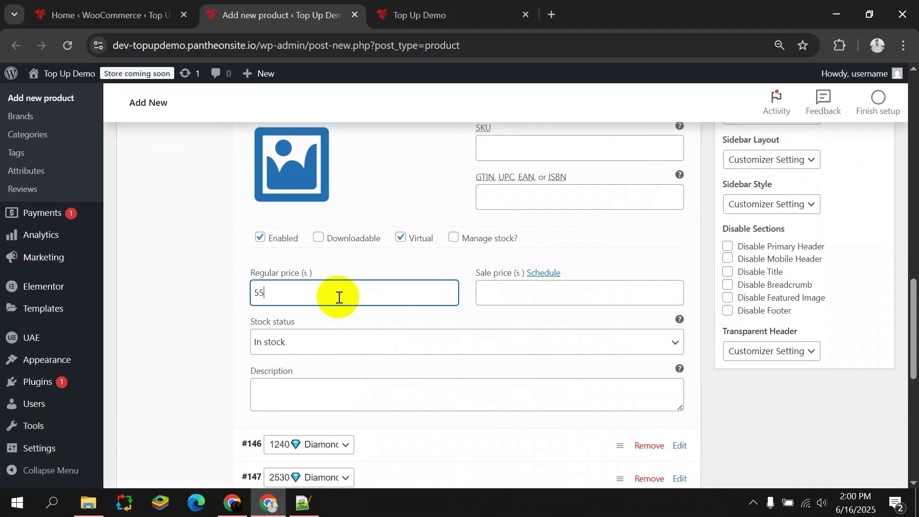
pyautogui.scroll(2, 364, 278)
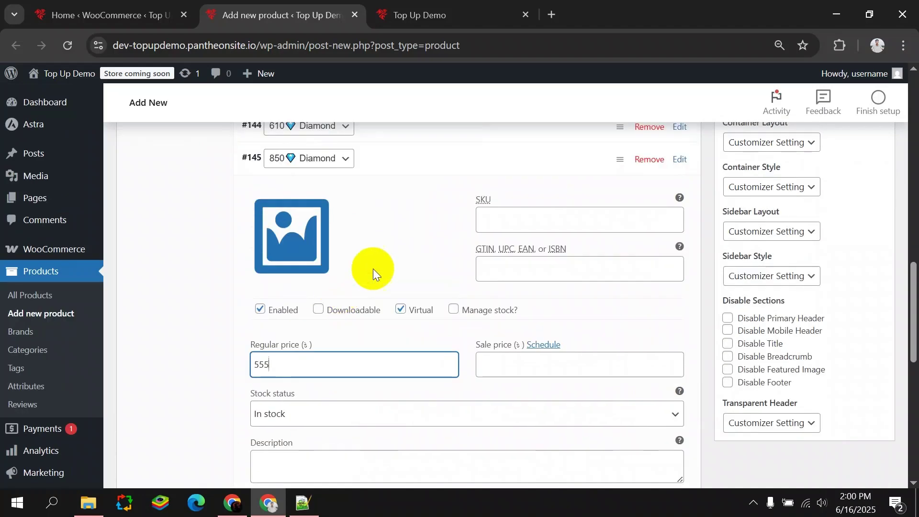
pyautogui.click(381, 160)
# Make the 1240 Diamond variation (#146) virtual and enter its regular price.
pyautogui.click(375, 203)
pyautogui.click(328, 191)
pyautogui.click(326, 197)
pyautogui.click(401, 342)
pyautogui.click(329, 400)
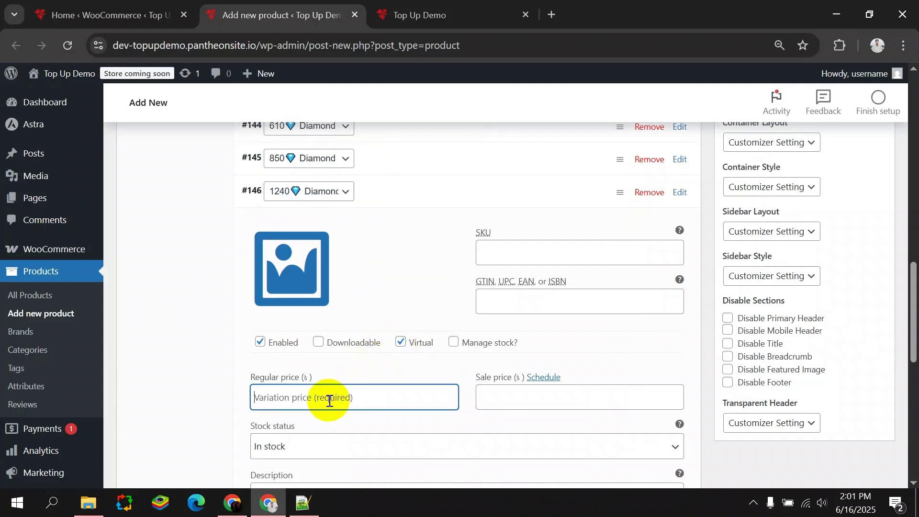
pyautogui.click(396, 184)
# Make the 2530 Diamond variation (#147) virtual and price it.
pyautogui.click(373, 222)
pyautogui.click(331, 225)
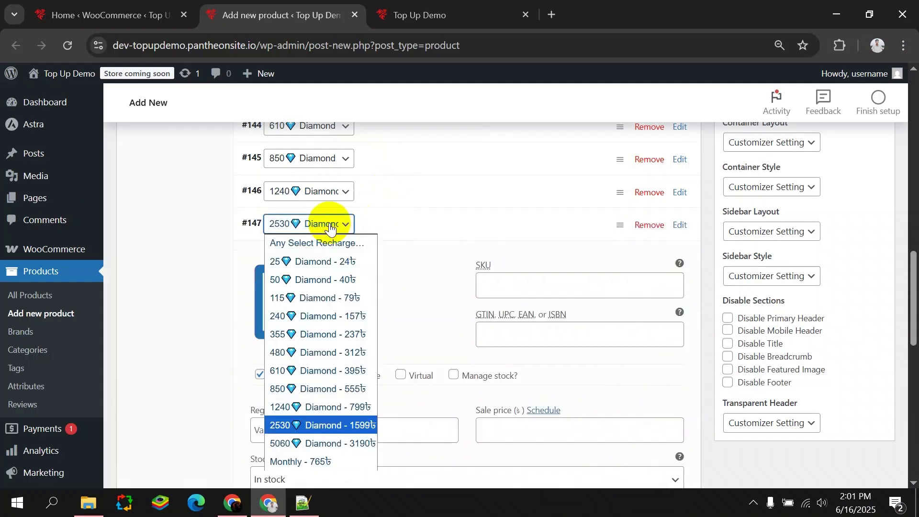
pyautogui.click(331, 227)
pyautogui.scroll(-3, 421, 215)
pyautogui.click(400, 231)
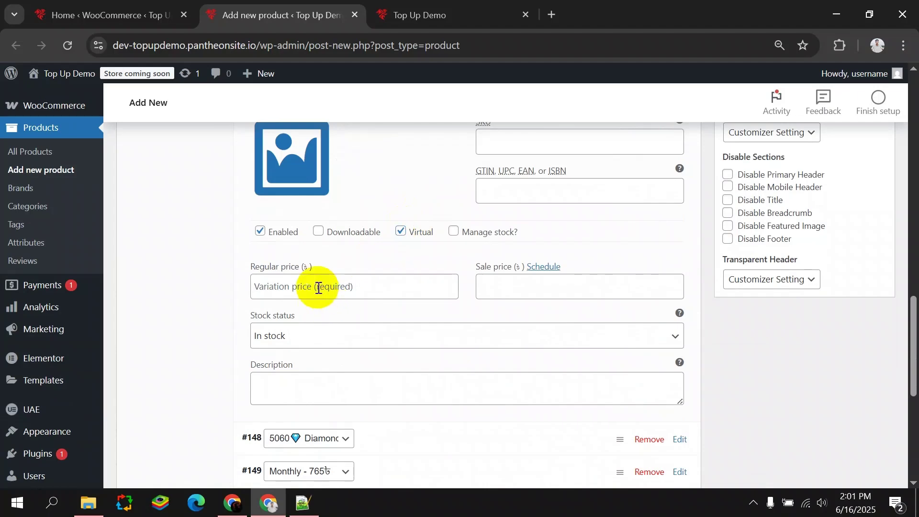
pyautogui.scroll(3, 318, 288)
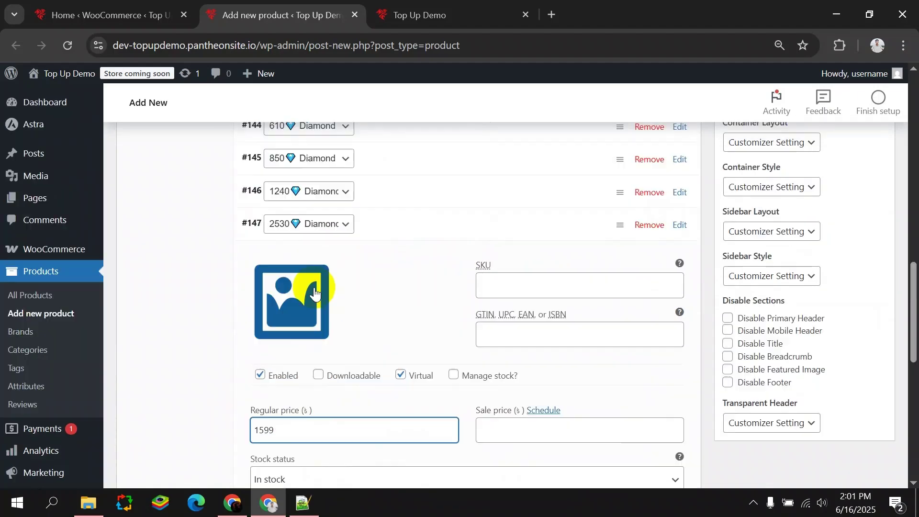
pyautogui.click(377, 223)
# Make the 5060 Diamond variation (#148) virtual and enter its regular price.
pyautogui.click(383, 254)
pyautogui.click(338, 256)
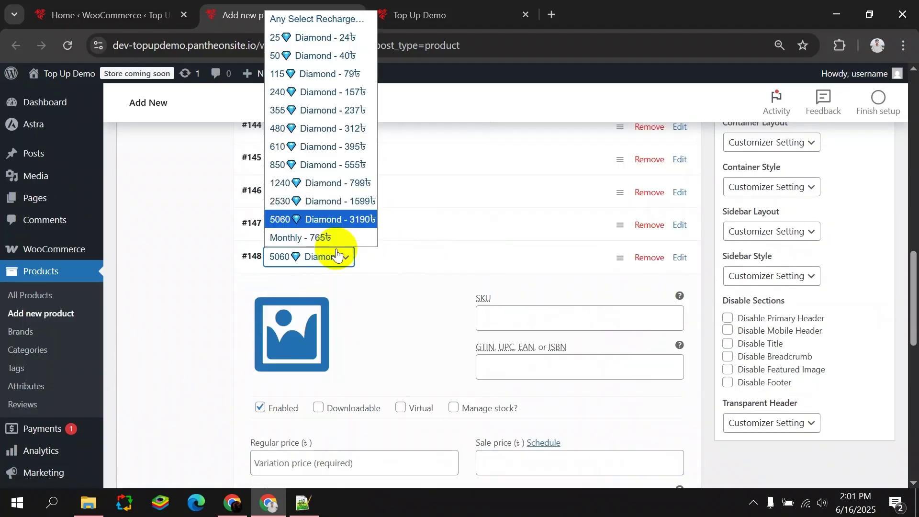
pyautogui.click(337, 256)
pyautogui.scroll(-4, 402, 250)
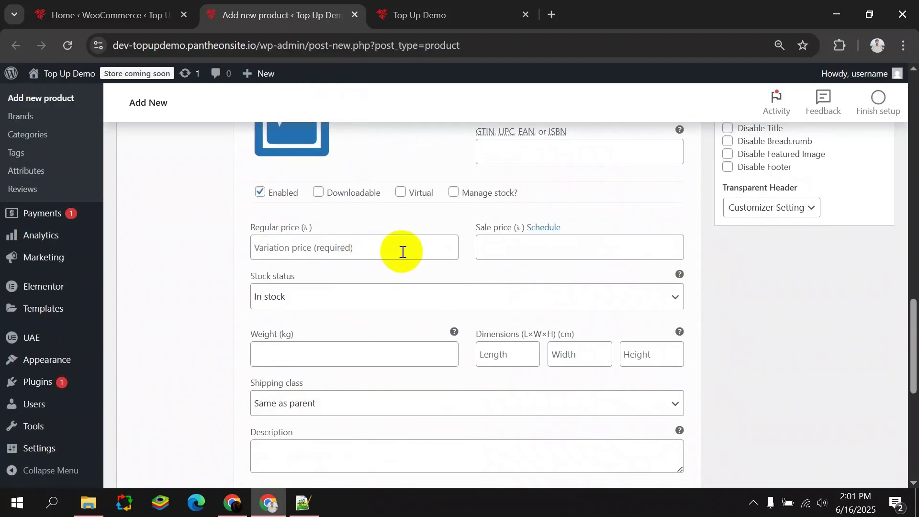
pyautogui.click(401, 190)
pyautogui.scroll(4, 363, 178)
pyautogui.click(326, 253)
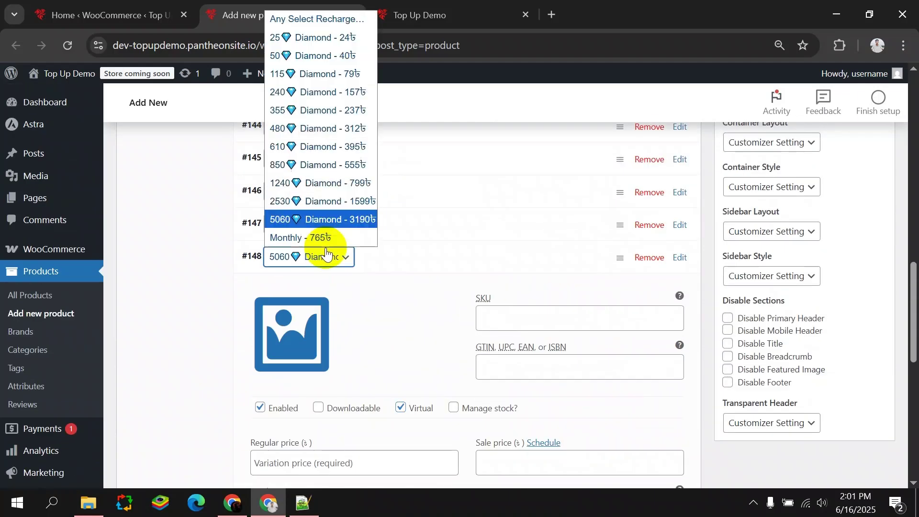
pyautogui.click(326, 254)
pyautogui.scroll(-3, 306, 373)
pyautogui.click(299, 325)
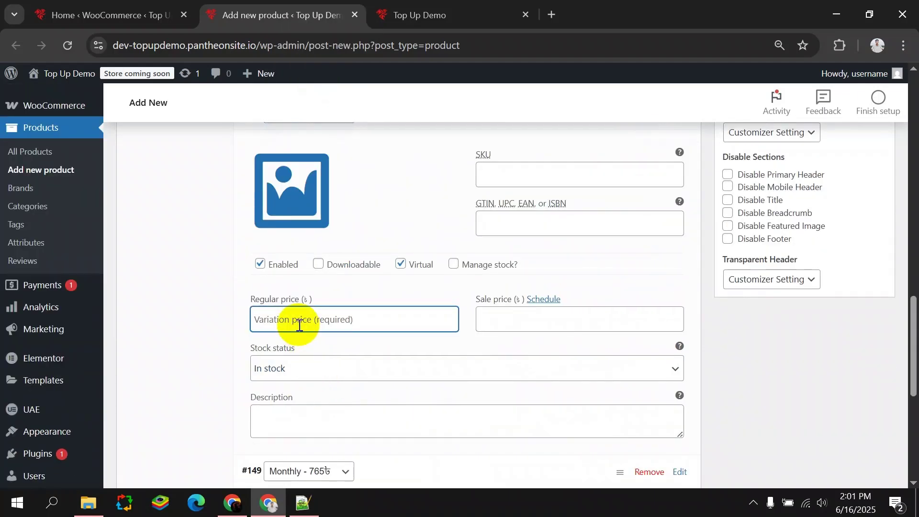
pyautogui.scroll(4, 299, 325)
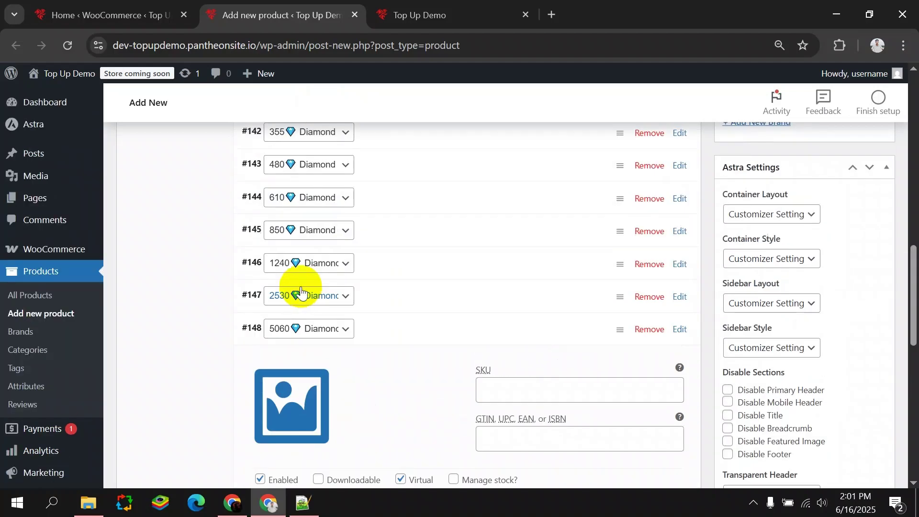
pyautogui.click(385, 336)
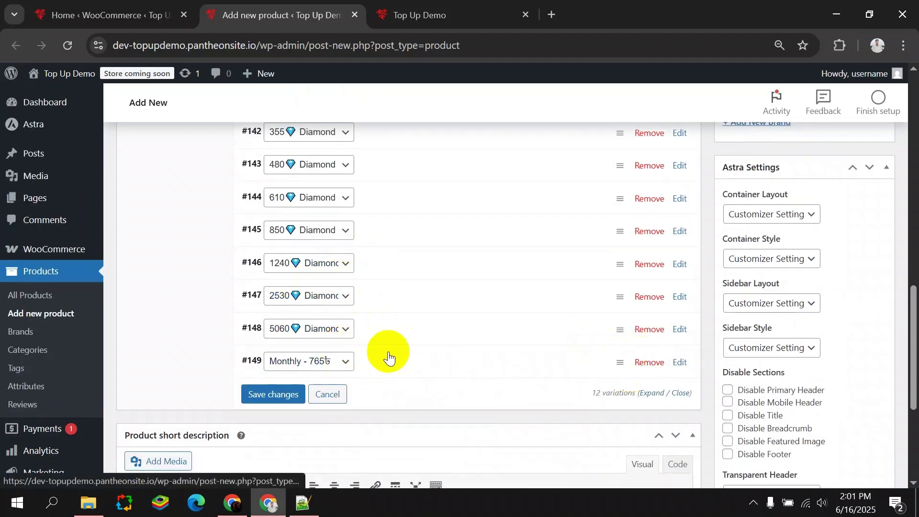
# Make the Monthly variation (#149) virtual at 765 and save the variation changes.
pyautogui.click(366, 359)
pyautogui.scroll(-3, 367, 359)
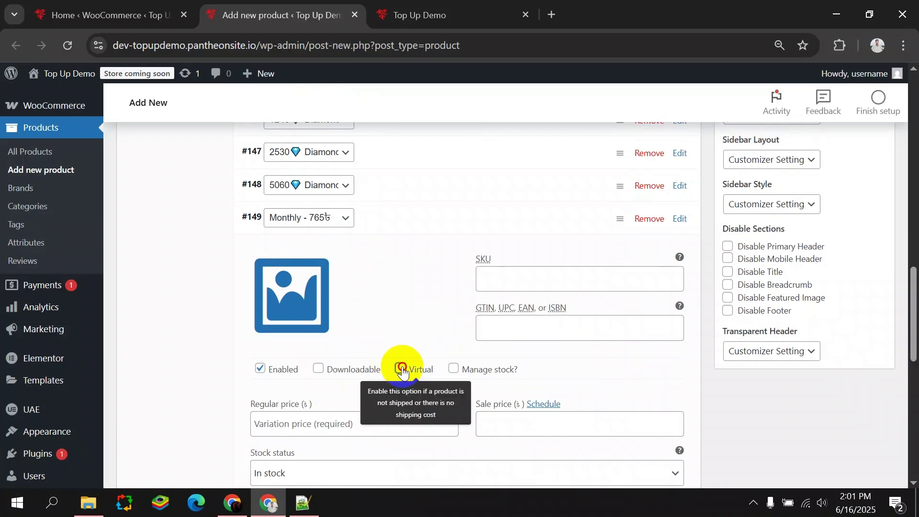
pyautogui.click(401, 369)
pyautogui.click(297, 419)
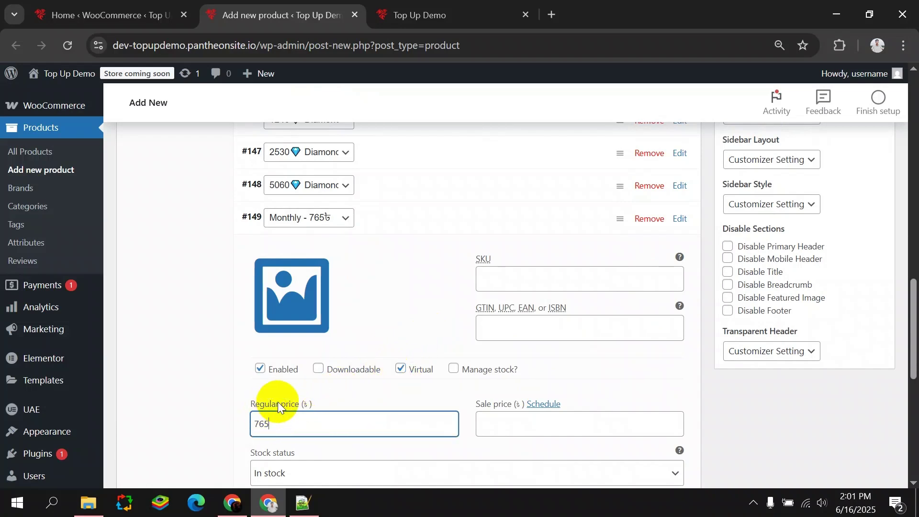
pyautogui.scroll(-3, 328, 349)
pyautogui.click(271, 438)
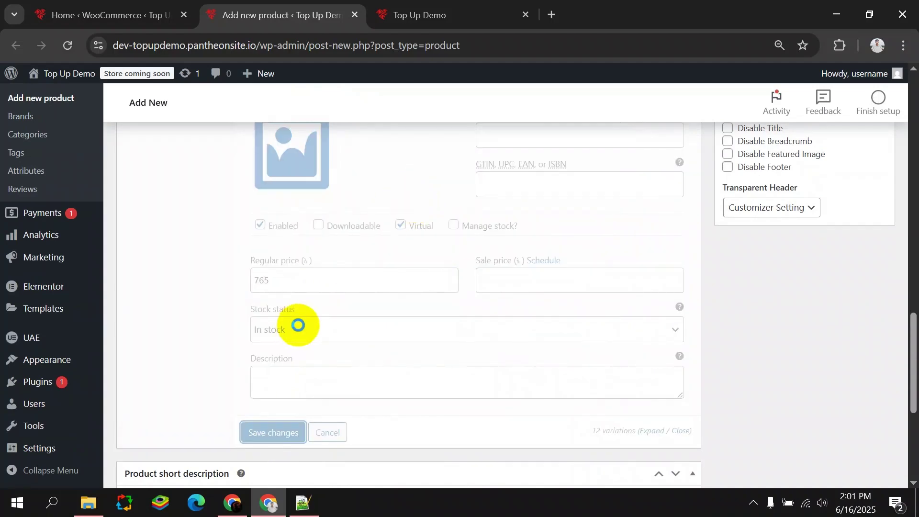
# Set the IDCODE TOPUP image (uid-1.png) from the Media Library as the product image.
pyautogui.scroll(10, 302, 351)
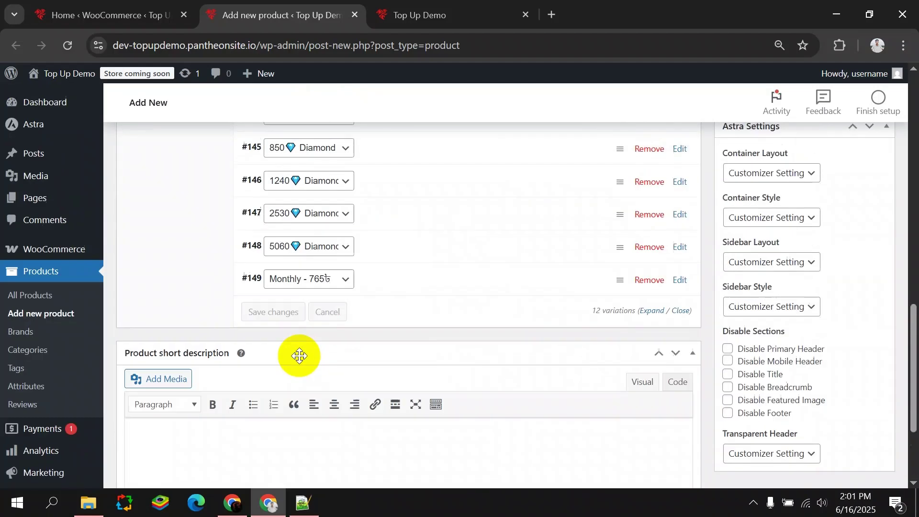
pyautogui.scroll(7, 386, 344)
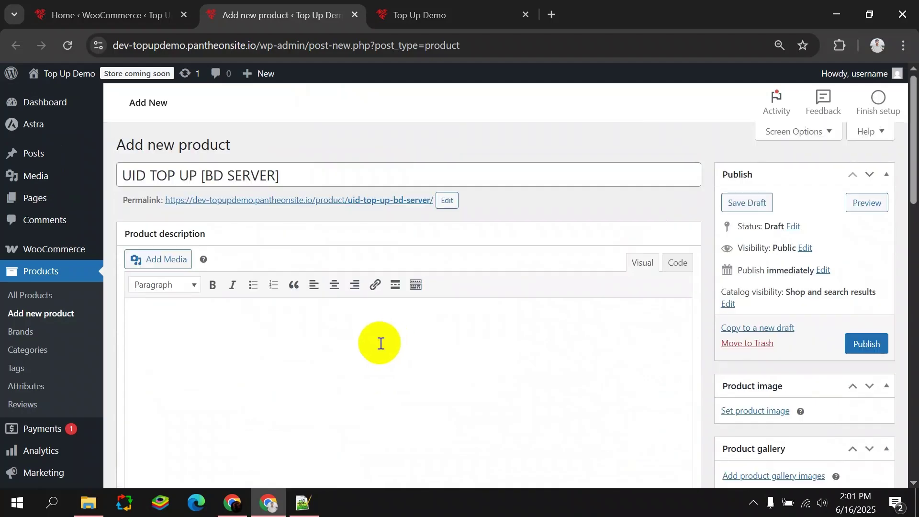
pyautogui.scroll(-5, 695, 289)
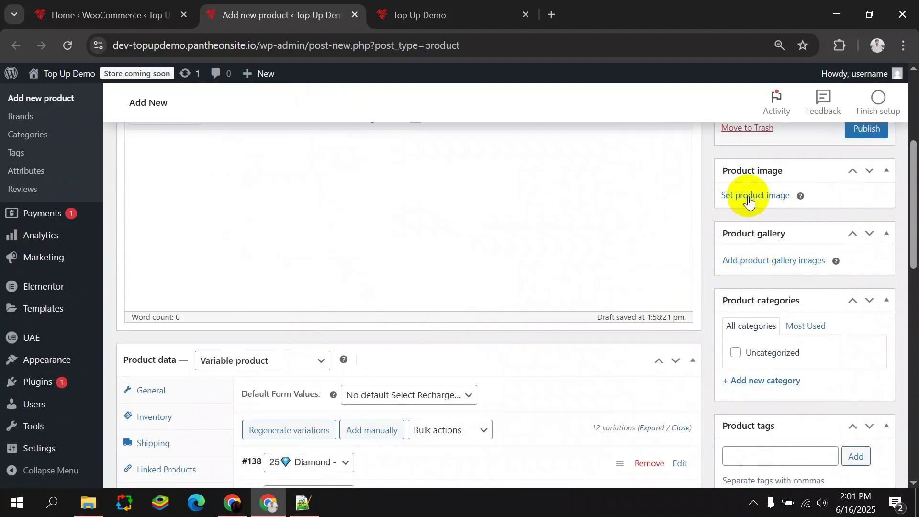
pyautogui.click(748, 196)
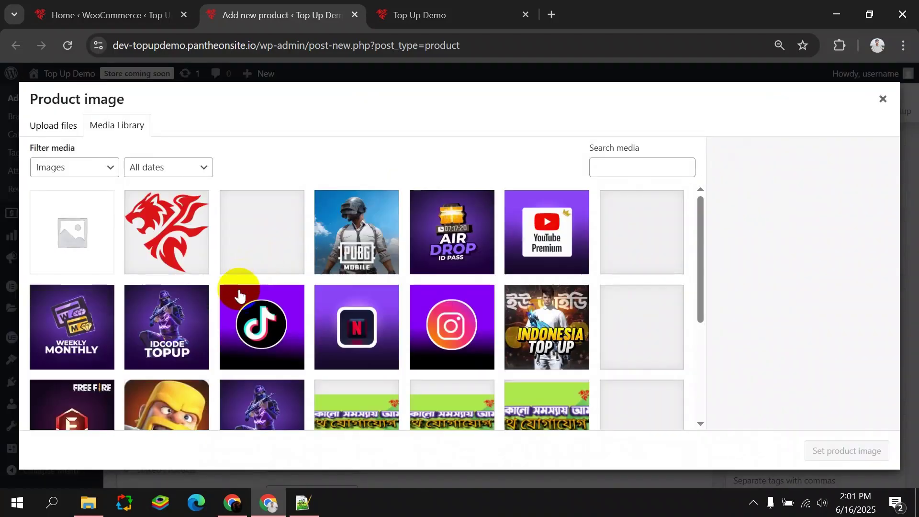
pyautogui.scroll(-2, 240, 306)
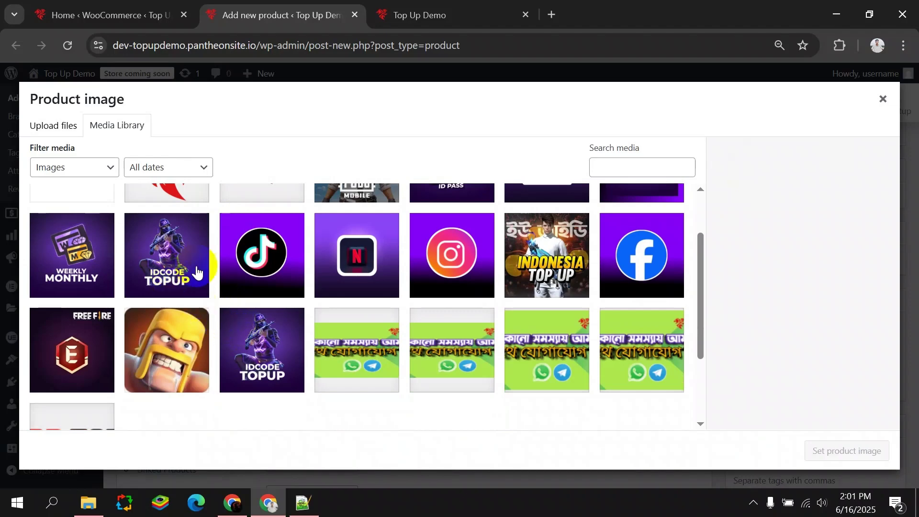
pyautogui.click(177, 274)
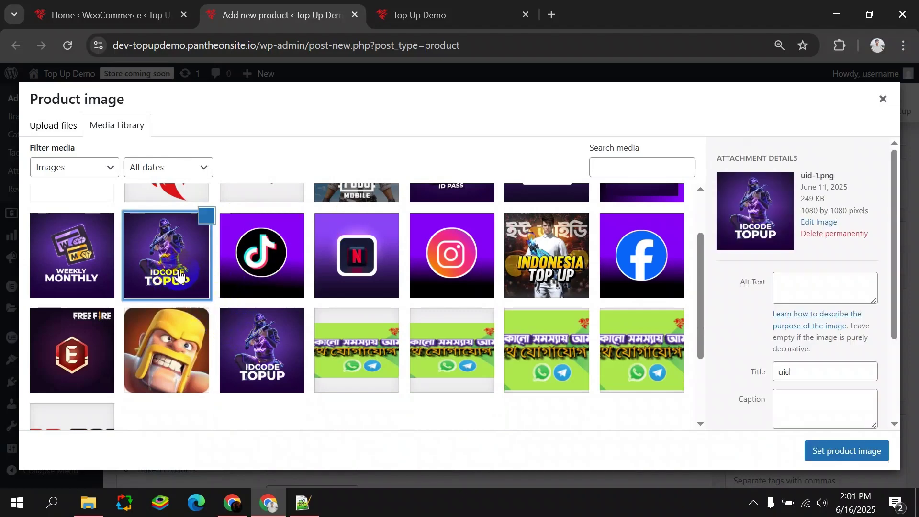
pyautogui.click(835, 451)
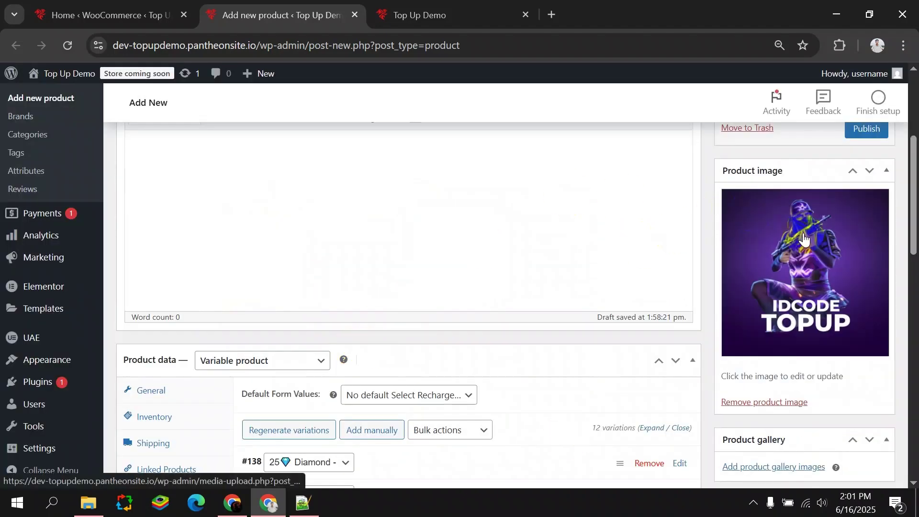
# Publish the UID TOP UP [BD SERVER] product.
pyautogui.scroll(5, 640, 268)
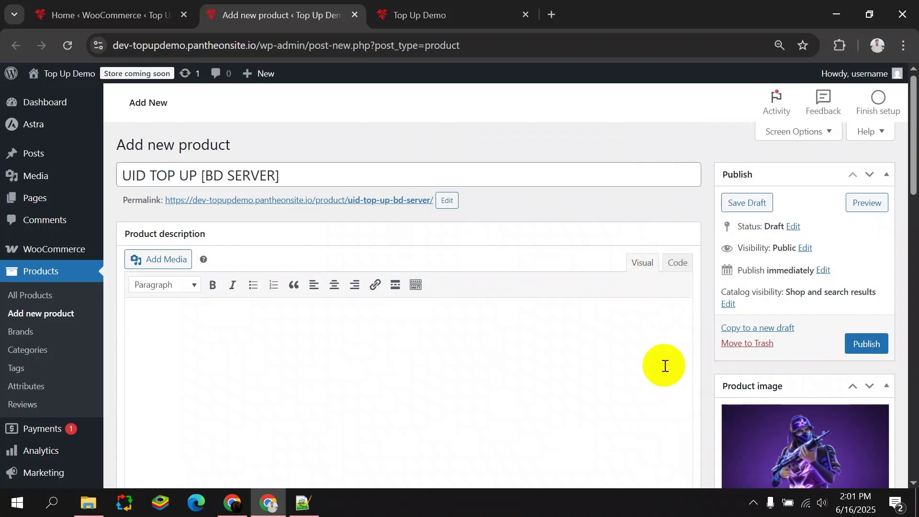
pyautogui.scroll(-3, 665, 365)
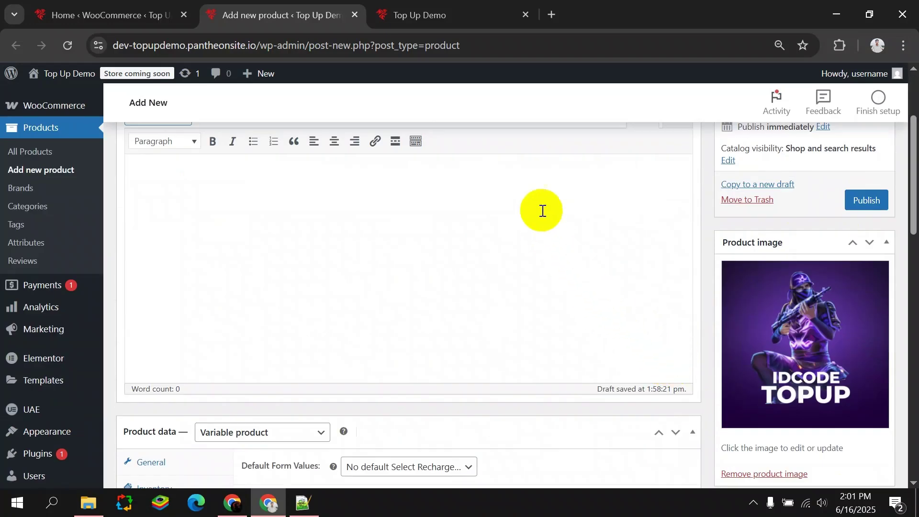
pyautogui.click(868, 199)
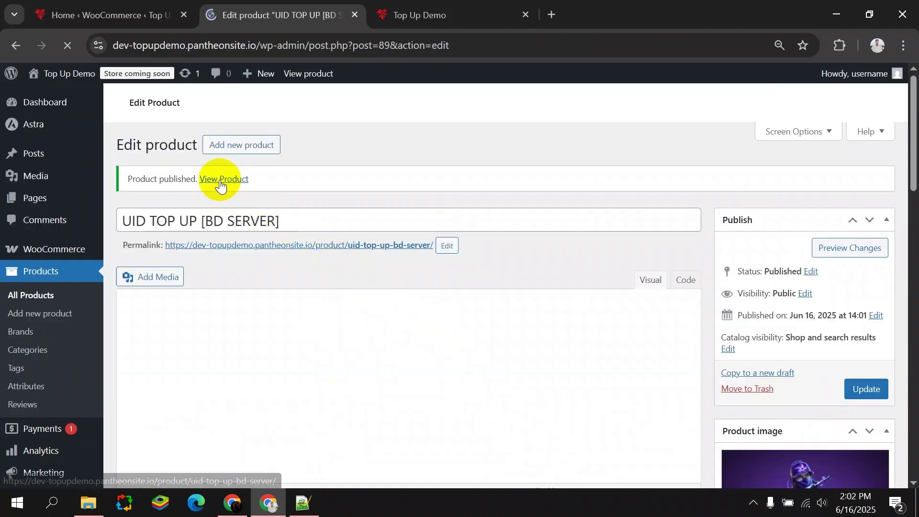
# Open the UID TOP UP [BD SERVER] product page in a new browser tab.
pyautogui.rightClick(221, 185)
pyautogui.click(273, 198)
pyautogui.click(422, 15)
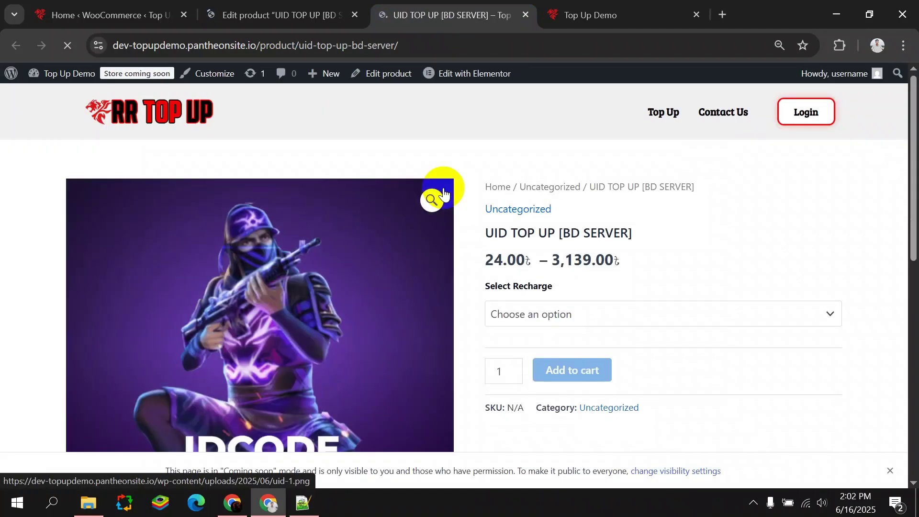
pyautogui.scroll(-5, 438, 196)
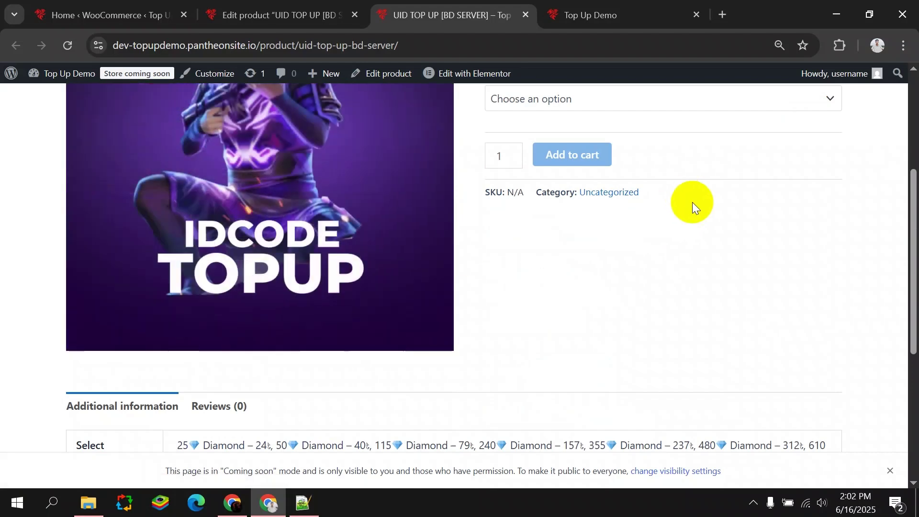
pyautogui.scroll(3, 613, 304)
# Inspect the Select Recharge diamond options, priced 24.00–3,139.00, and the Additional information section.
pyautogui.click(654, 246)
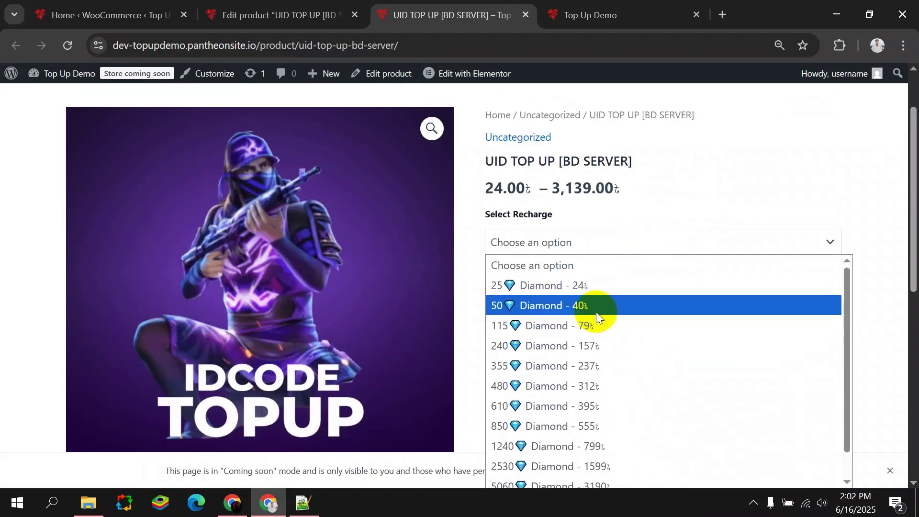
pyautogui.click(587, 244)
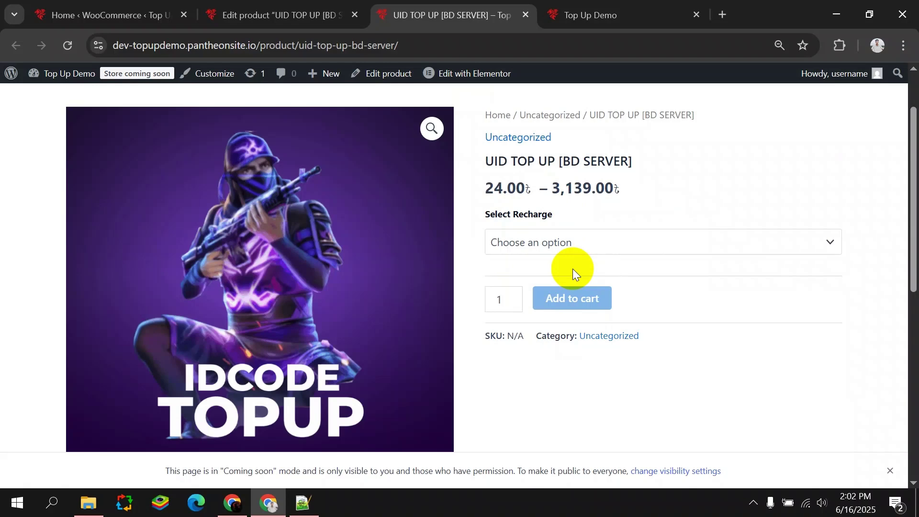
pyautogui.click(560, 244)
pyautogui.click(559, 242)
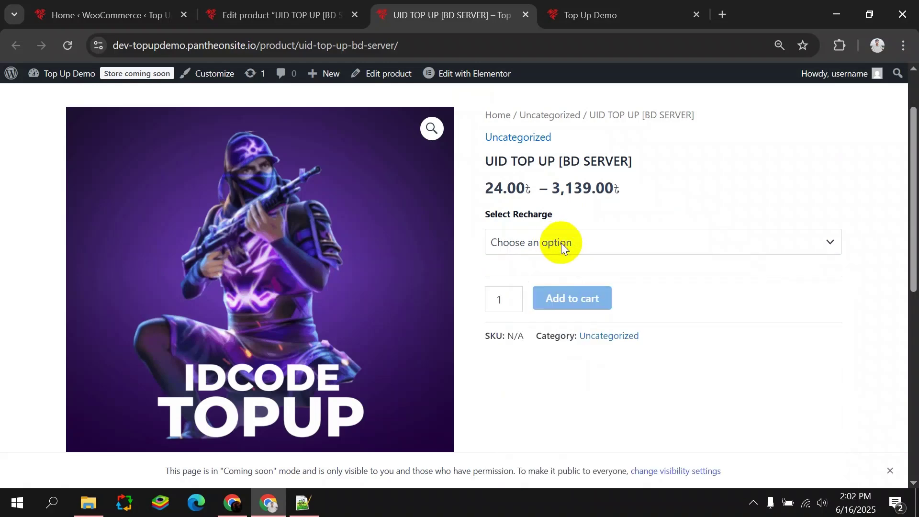
pyautogui.scroll(-5, 561, 247)
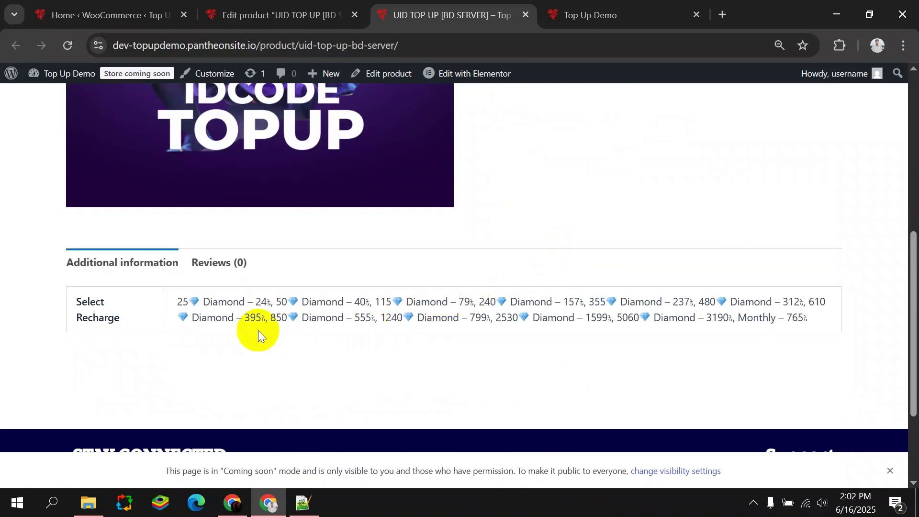
pyautogui.moveTo(169, 307); pyautogui.dragTo(760, 328)
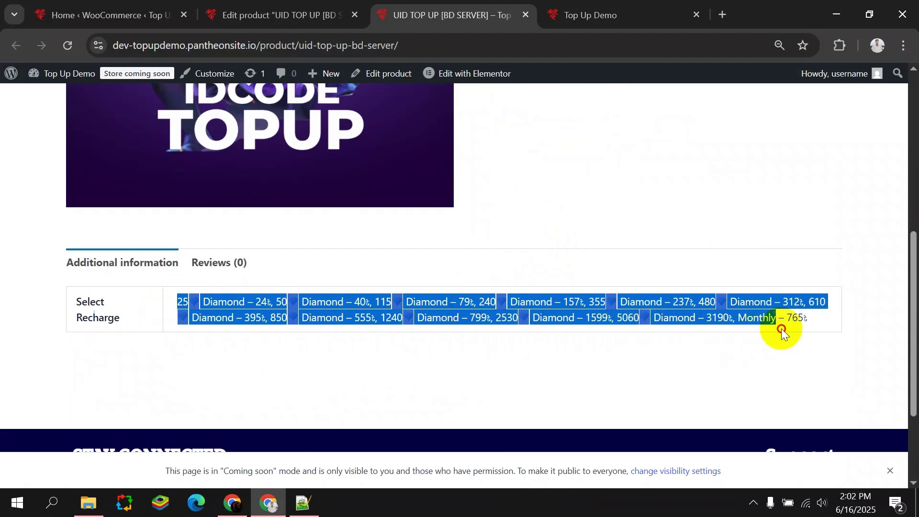
pyautogui.click(808, 319)
# Uncheck 'Visible on the product page' for Select Recharge and save the attributes.
pyautogui.click(293, 12)
pyautogui.scroll(-10, 251, 303)
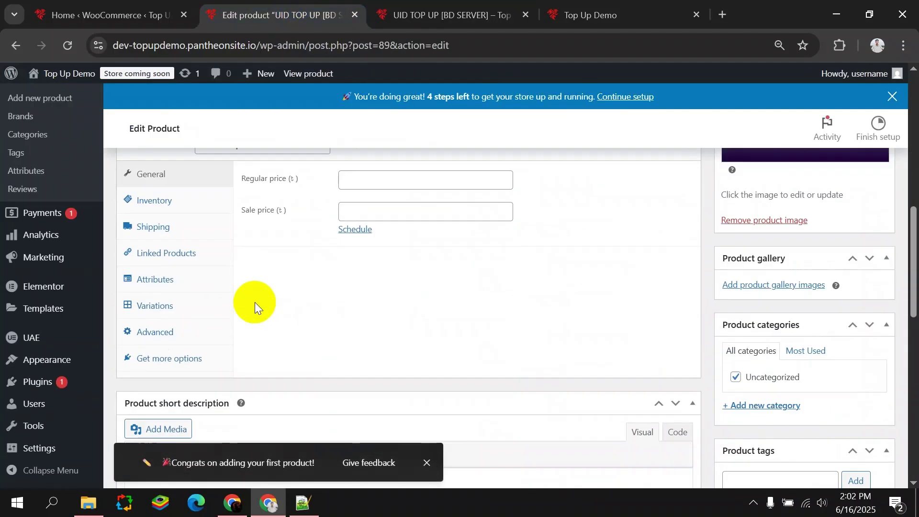
pyautogui.click(182, 278)
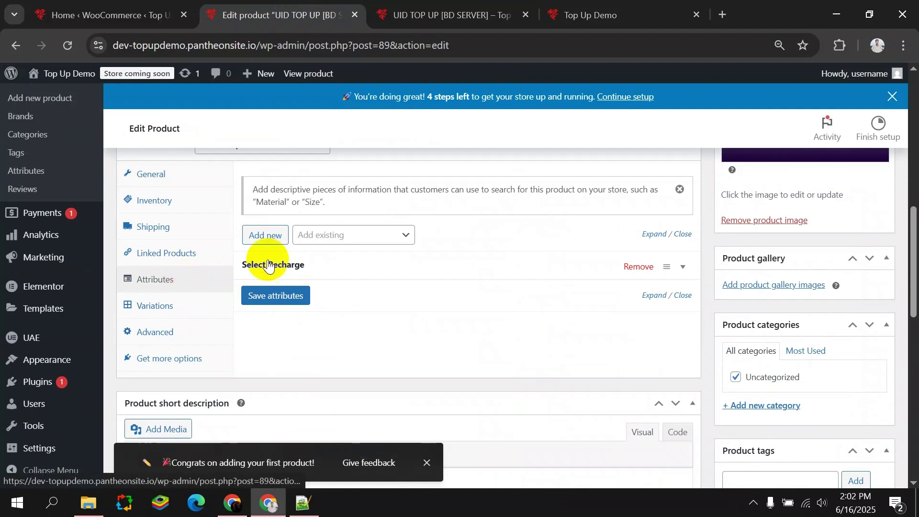
pyautogui.click(316, 264)
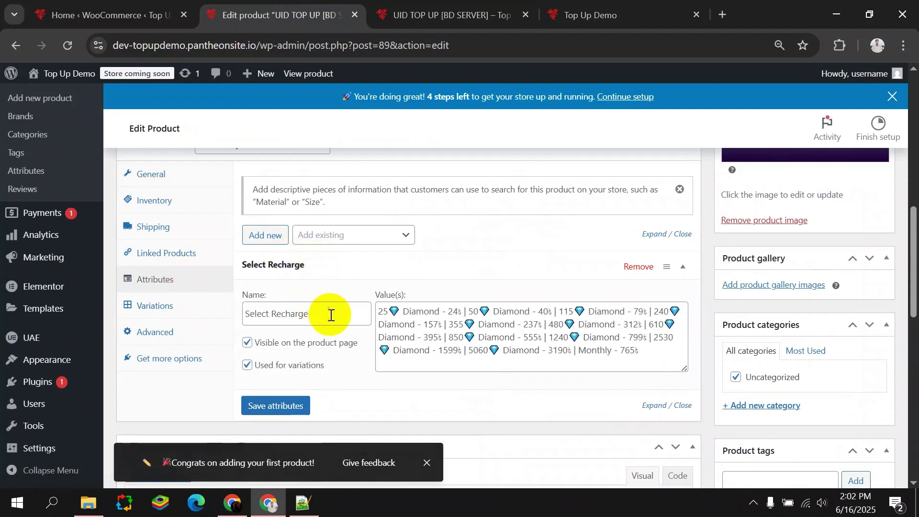
pyautogui.click(247, 343)
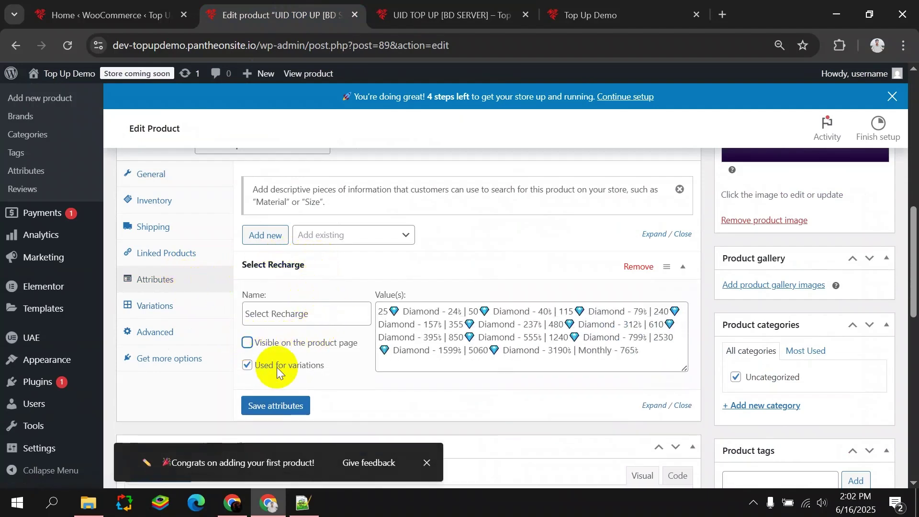
pyautogui.click(273, 405)
# Reload the storefront product page to confirm the 24.00–3,139.00 recharge choices, then return to the editor.
pyautogui.click(445, 15)
pyautogui.click(67, 45)
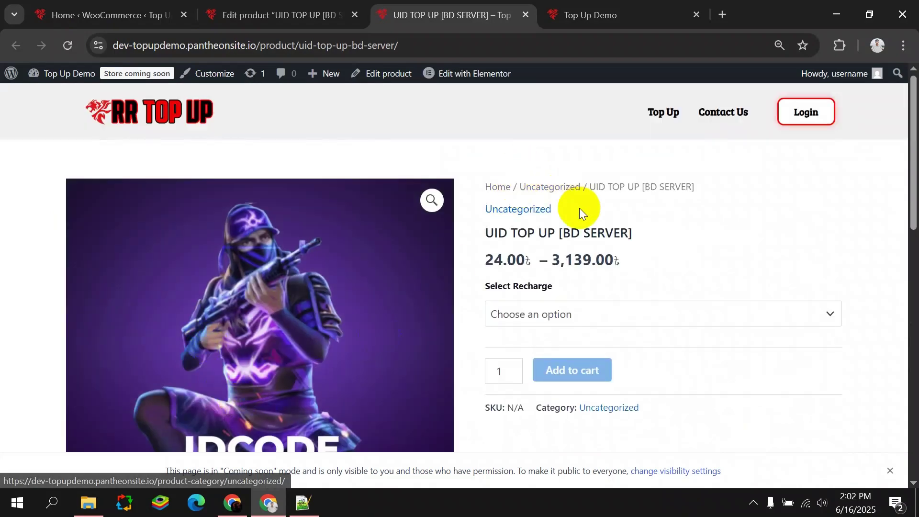
pyautogui.click(518, 311)
pyautogui.click(426, 148)
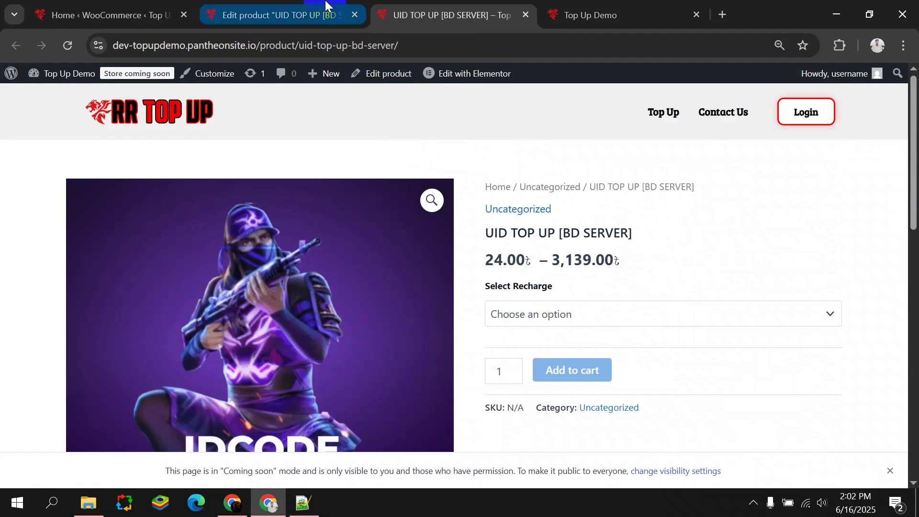
pyautogui.click(278, 15)
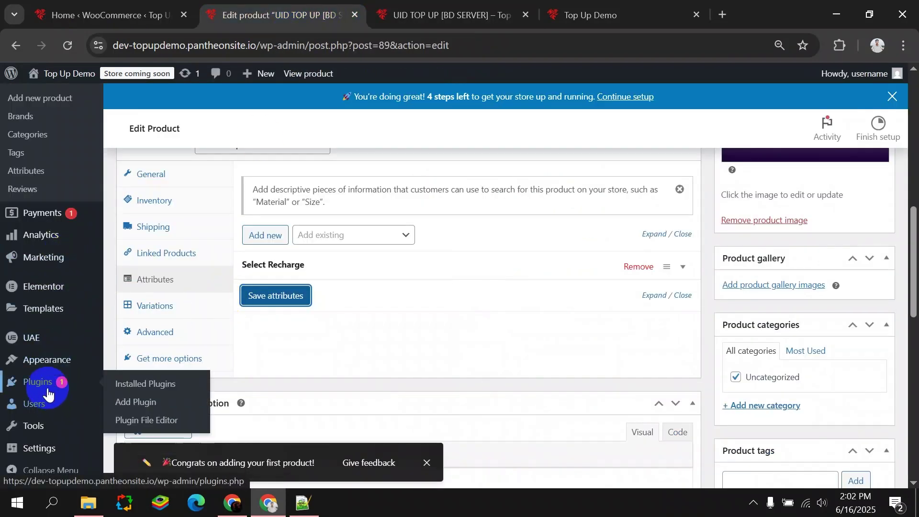
# In a new tab, search for the tutorial author's blog and open it.
pyautogui.click(722, 15)
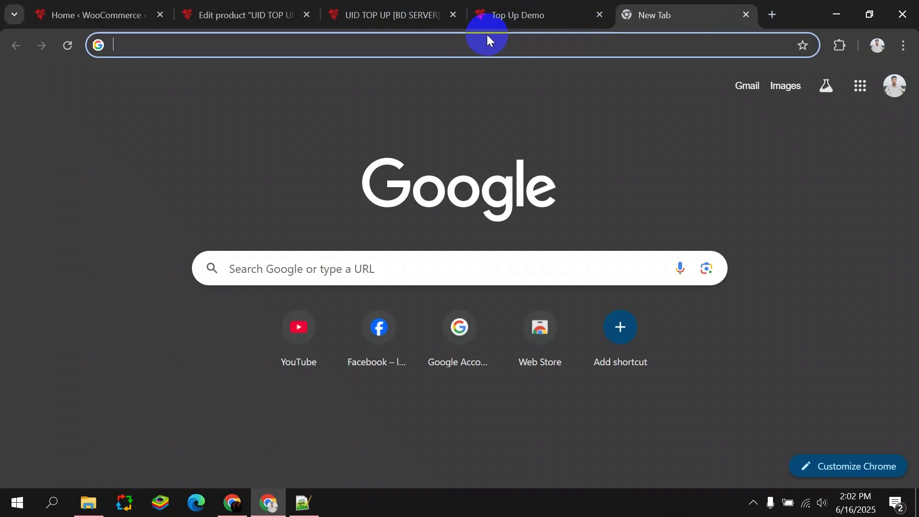
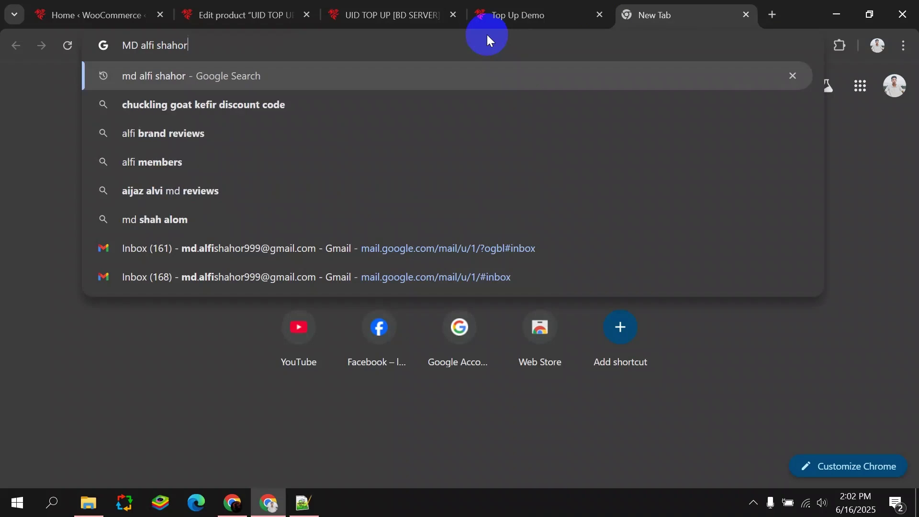
pyautogui.press('Return')
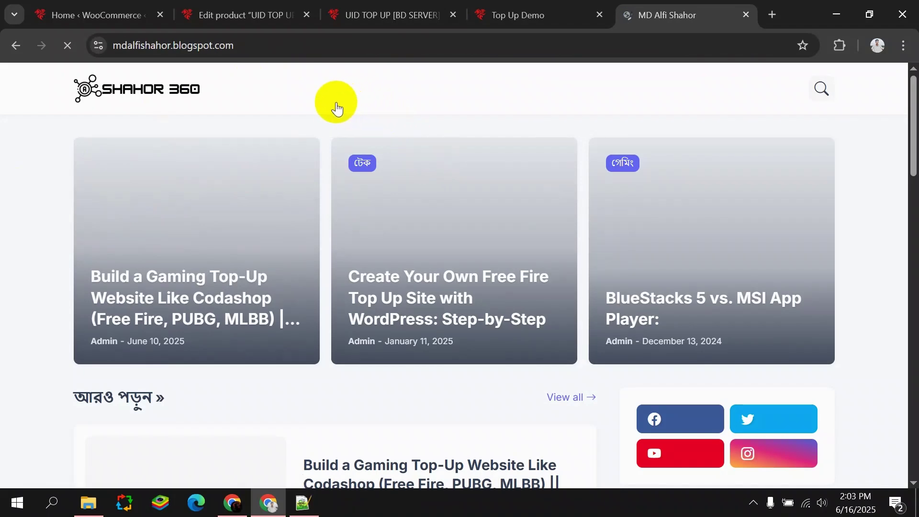
pyautogui.scroll(-2, 337, 119)
pyautogui.scroll(1, 547, 259)
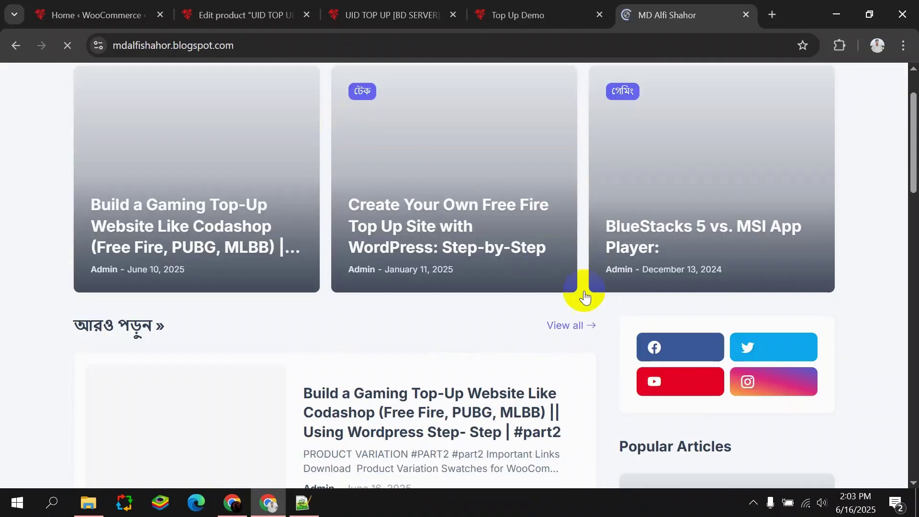
pyautogui.scroll(1, 416, 273)
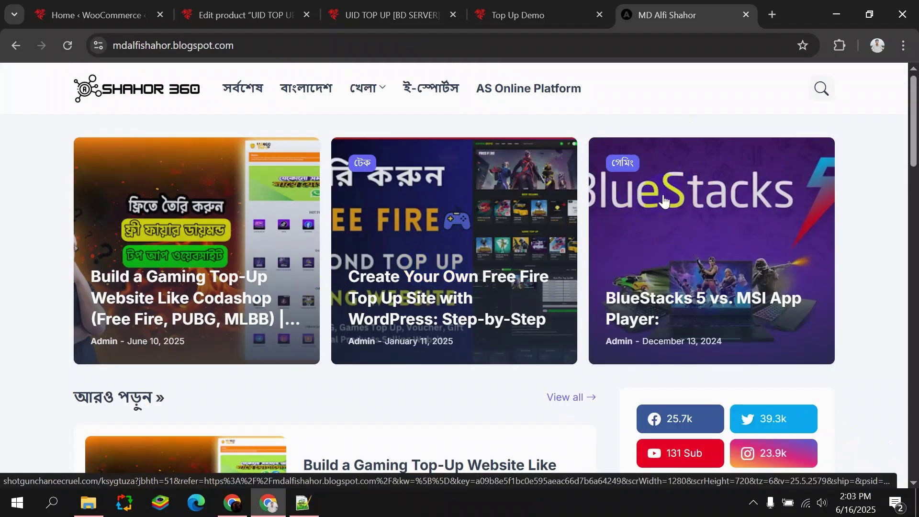
pyautogui.click(819, 94)
pyautogui.click(748, 15)
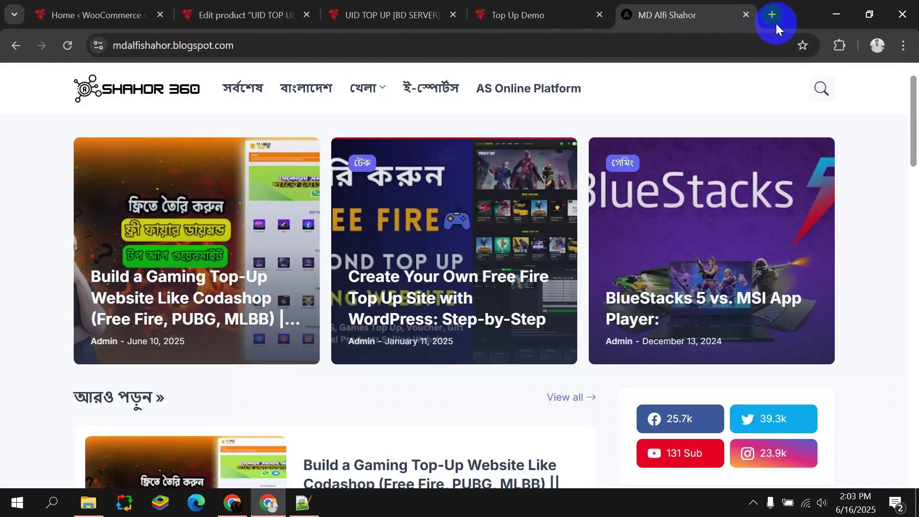
# Find and open the part 2 Gaming Top-Up tutorial post, closing the ad tabs.
pyautogui.click(820, 86)
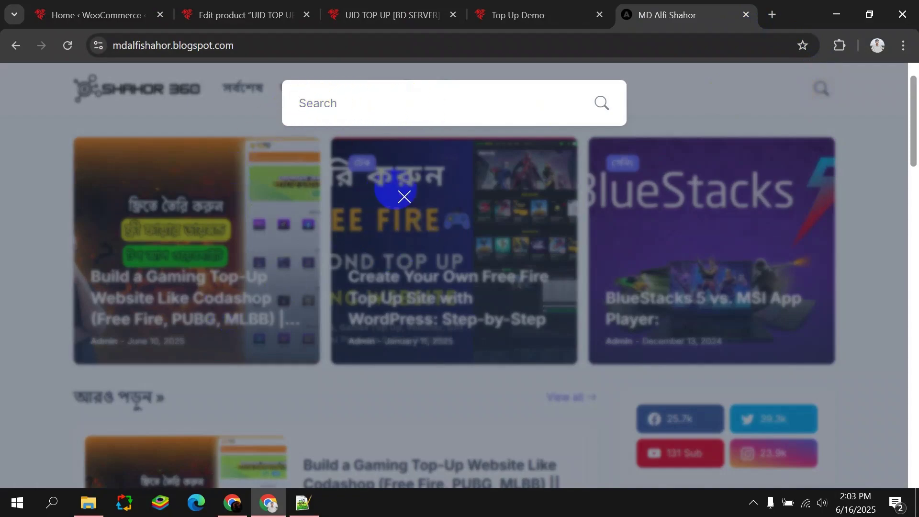
pyautogui.click(455, 200)
pyautogui.scroll(-4, 447, 174)
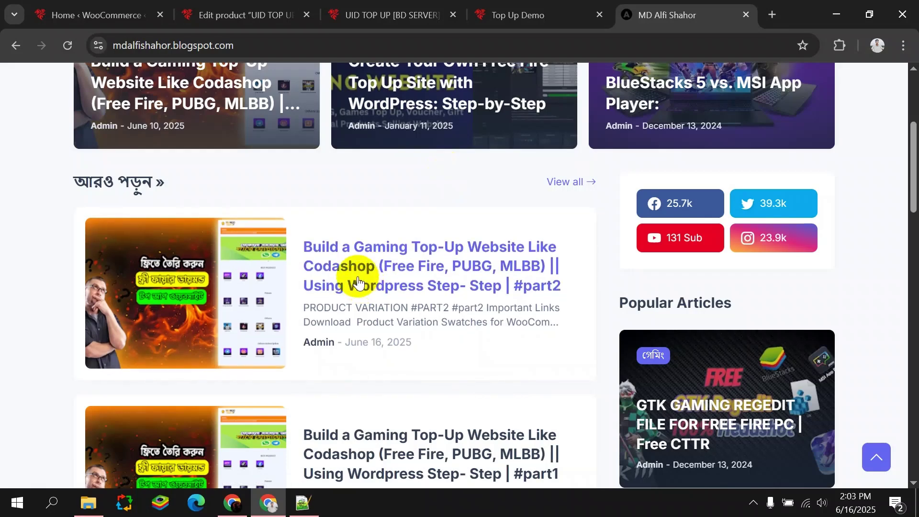
pyautogui.click(369, 248)
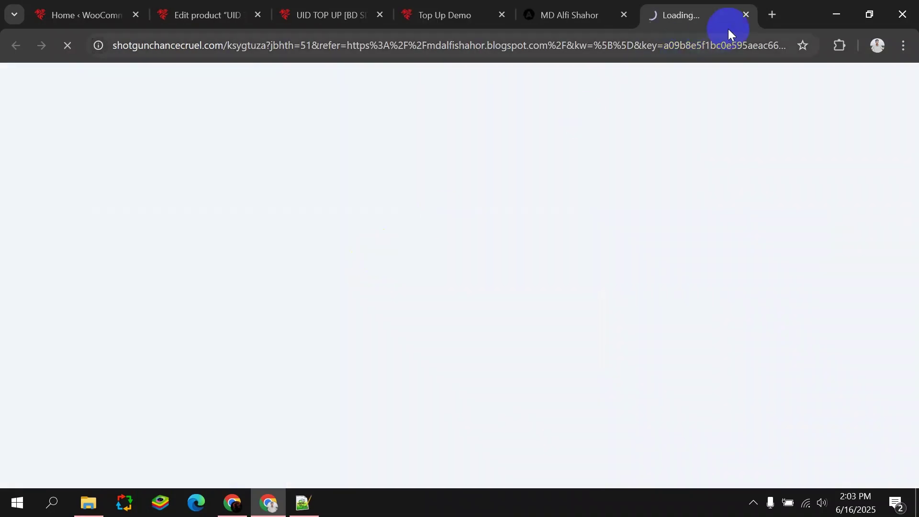
pyautogui.click(749, 14)
pyautogui.click(389, 322)
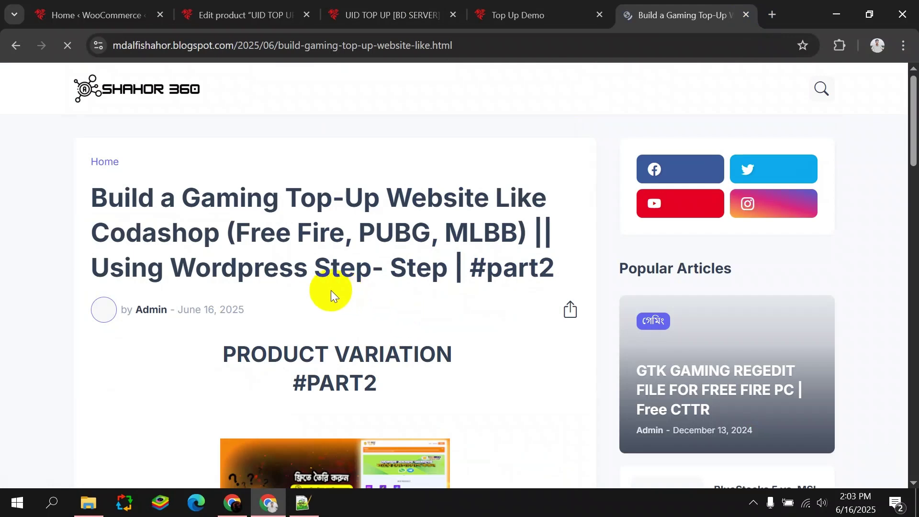
# Dismiss the full-screen ad and open the Product Variation Swatches link under Important Links.
pyautogui.scroll(-5, 332, 290)
pyautogui.click(308, 236)
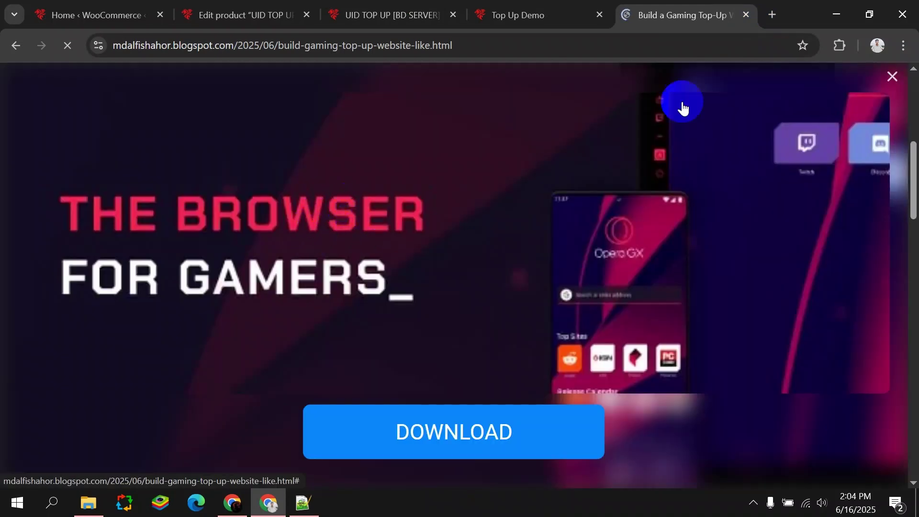
pyautogui.click(891, 77)
pyautogui.scroll(-2, 246, 211)
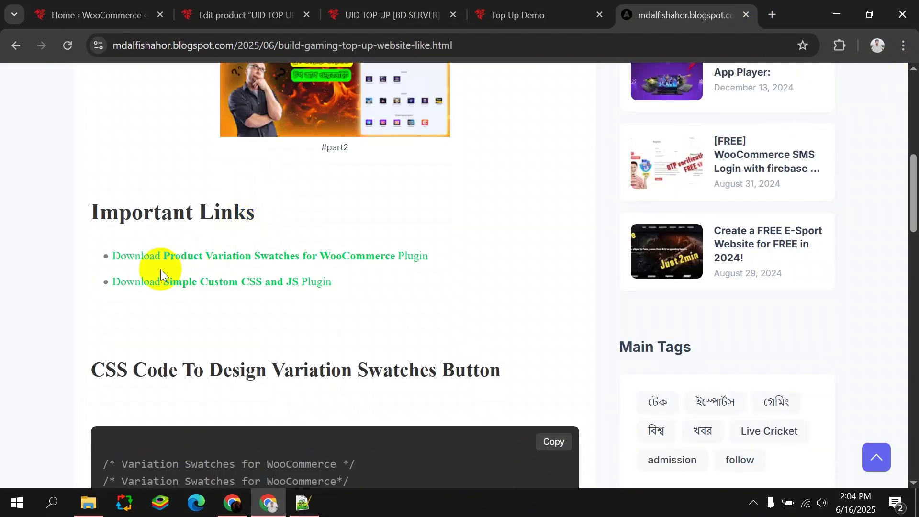
pyautogui.click(224, 259)
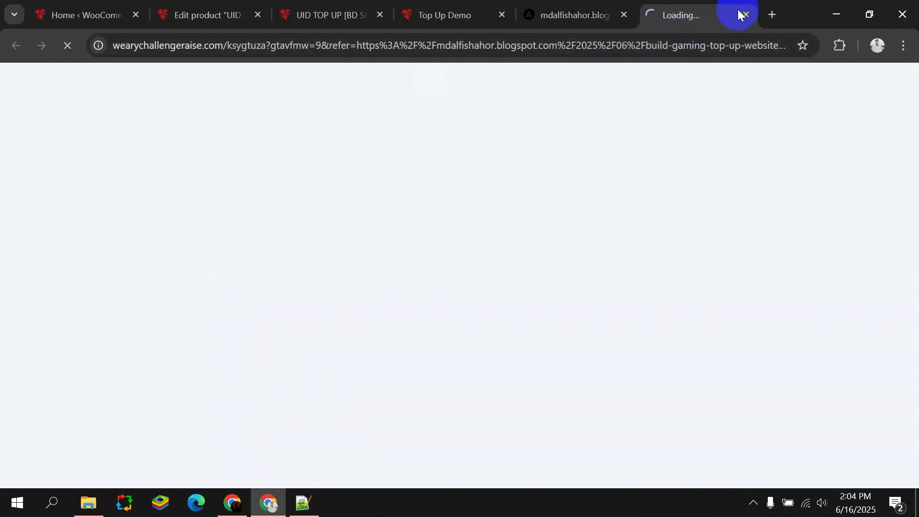
# Download the Variation Swatches for WooCommerce 2.4.0 zip from its WordPress.org plugin page.
pyautogui.click(745, 14)
pyautogui.click(178, 261)
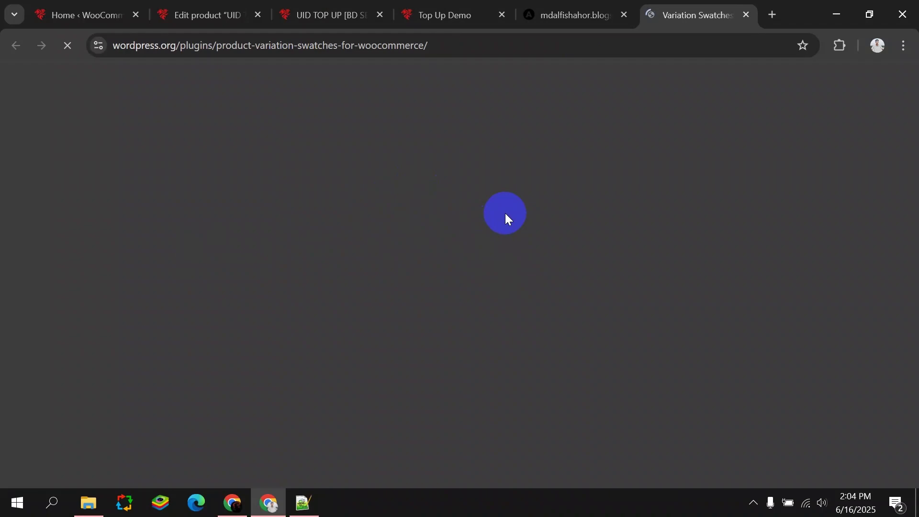
pyautogui.scroll(-5, 521, 194)
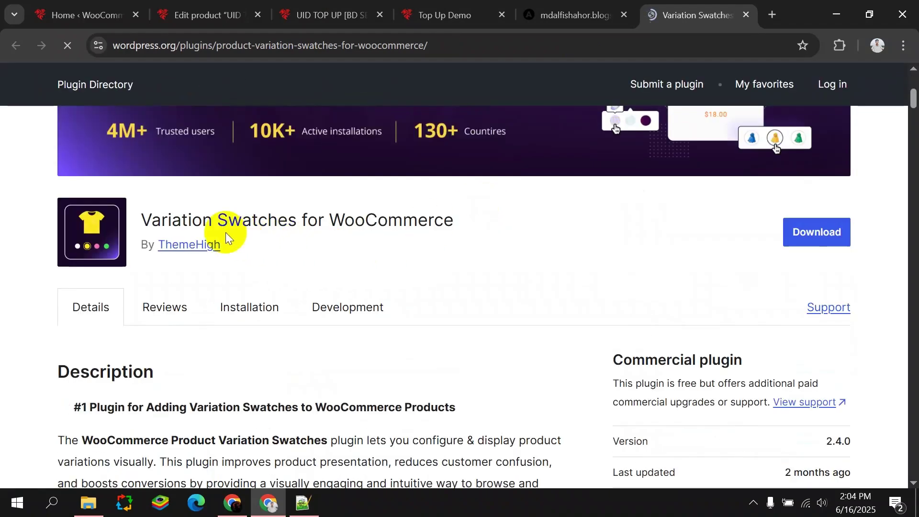
pyautogui.click(817, 229)
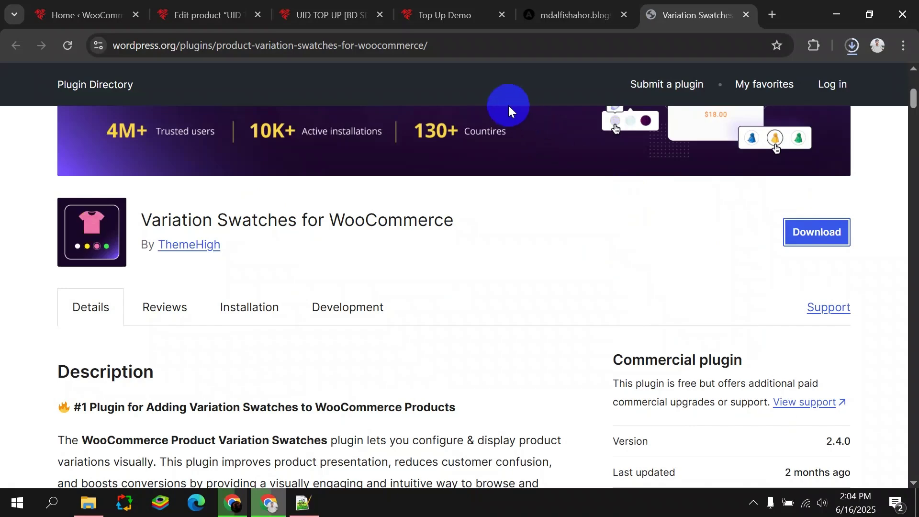
pyautogui.click(84, 15)
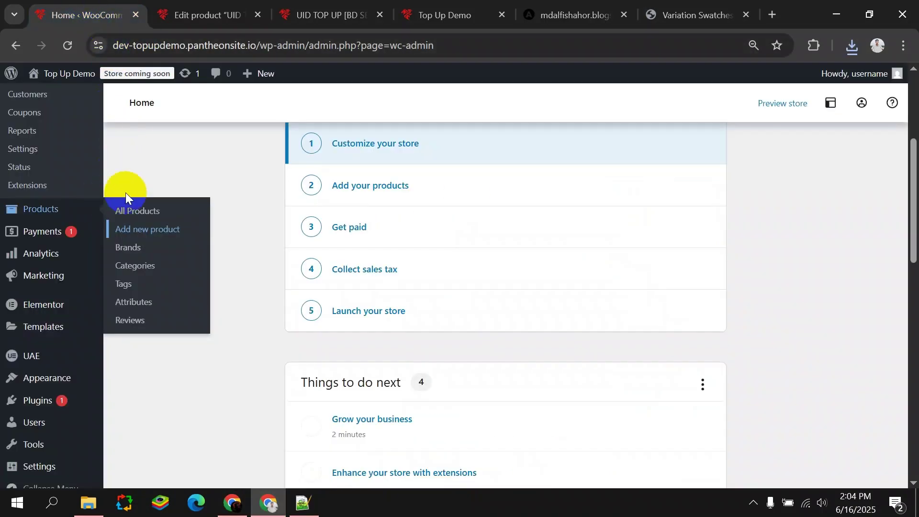
# Upload the downloaded Product Variation Swatches 2.4.0 zip through Upload Plugin, then install and activate it.
pyautogui.moveTo(36, 407)
pyautogui.click(146, 416)
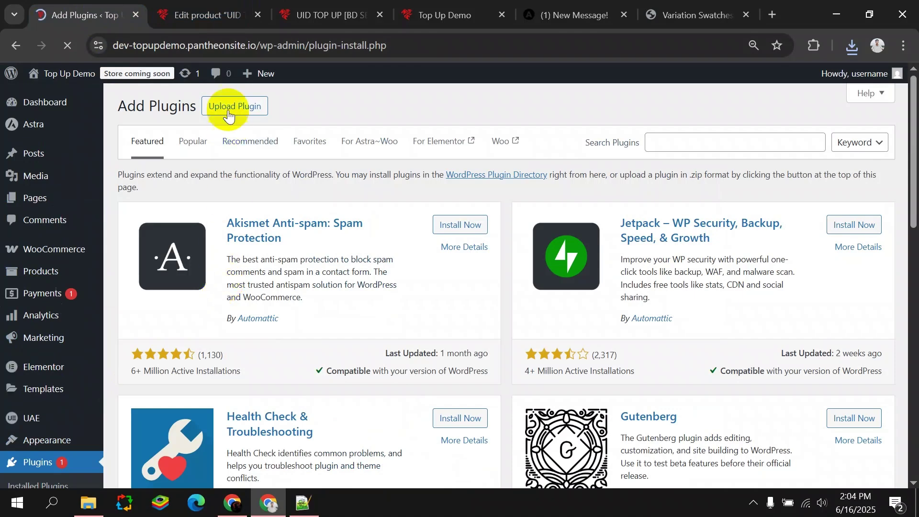
pyautogui.click(235, 106)
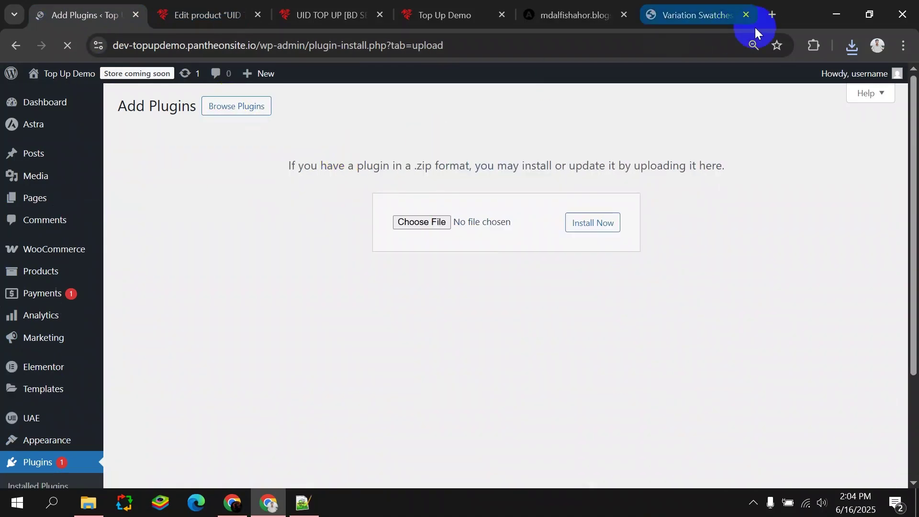
pyautogui.click(854, 40)
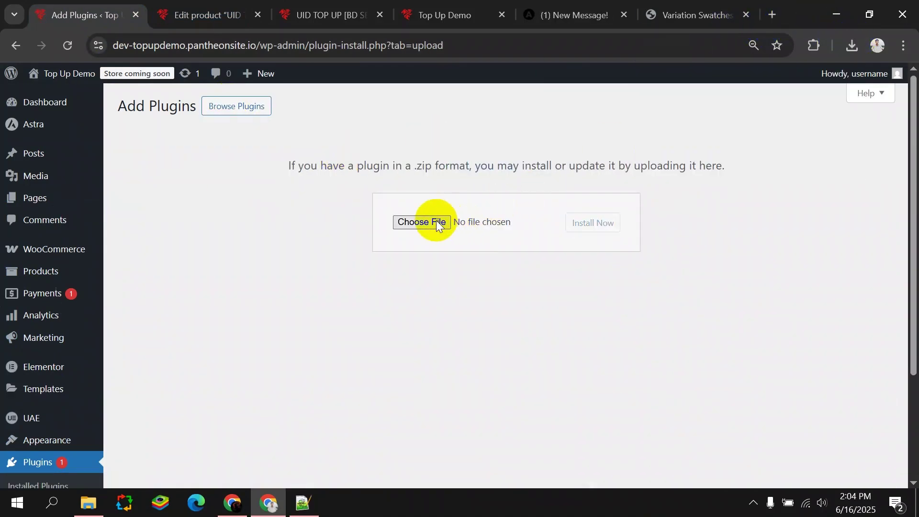
pyautogui.click(435, 221)
pyautogui.click(441, 11)
pyautogui.click(814, 45)
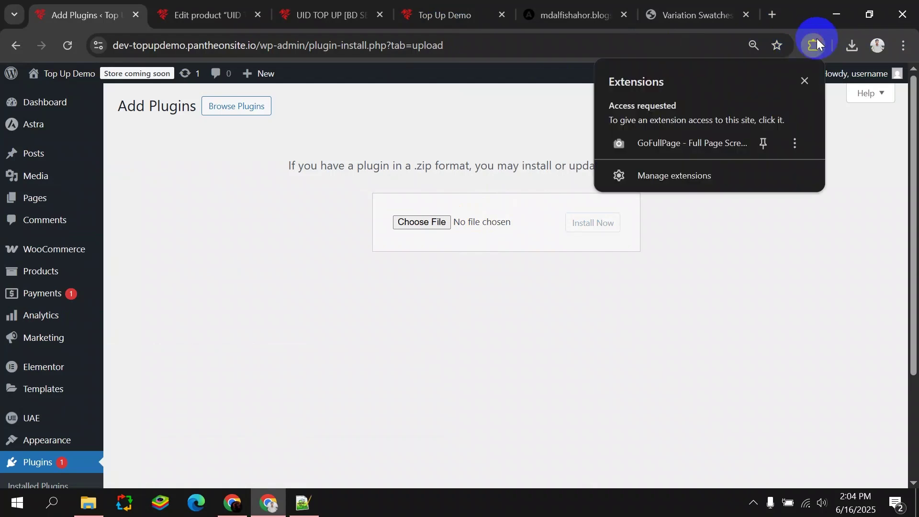
pyautogui.click(847, 48)
pyautogui.moveTo(739, 109); pyautogui.dragTo(424, 220)
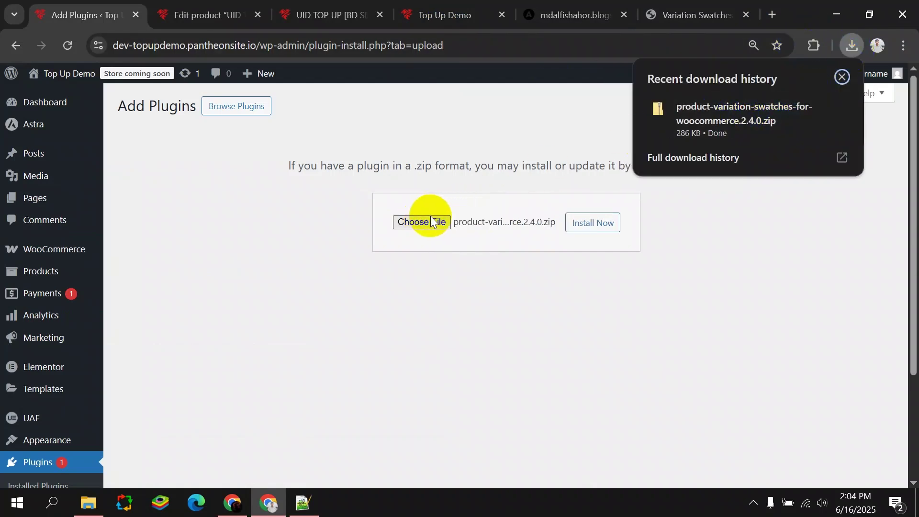
pyautogui.click(599, 223)
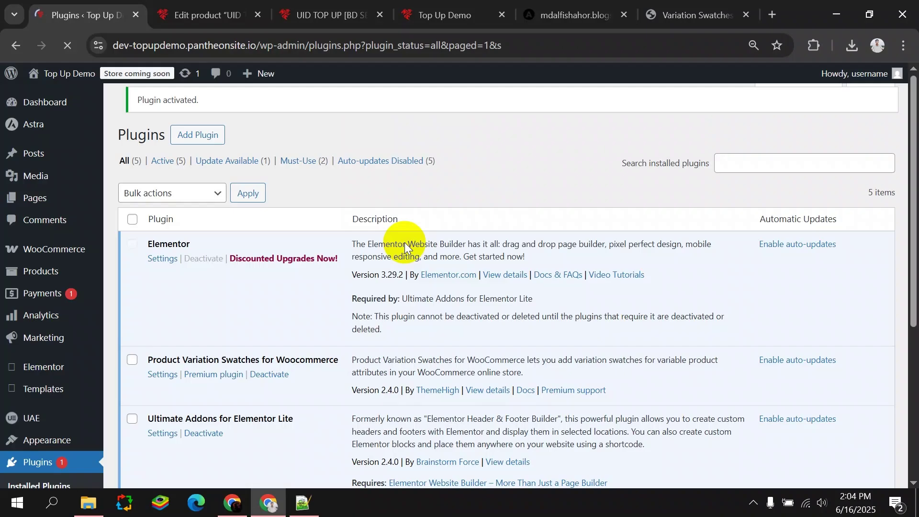
pyautogui.click(550, 10)
# Follow the blog's link and download Simple Custom CSS and JS 3.50 from WordPress.org.
pyautogui.click(897, 91)
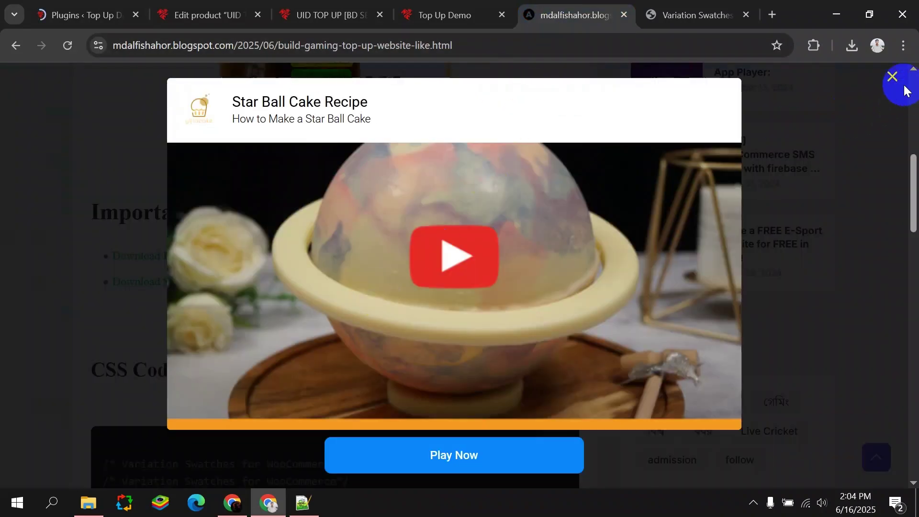
pyautogui.click(226, 284)
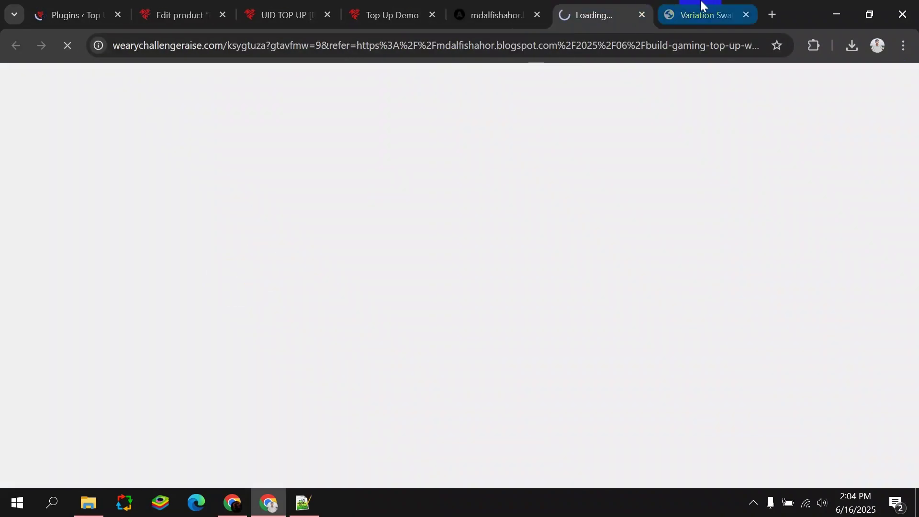
pyautogui.click(642, 15)
pyautogui.click(255, 283)
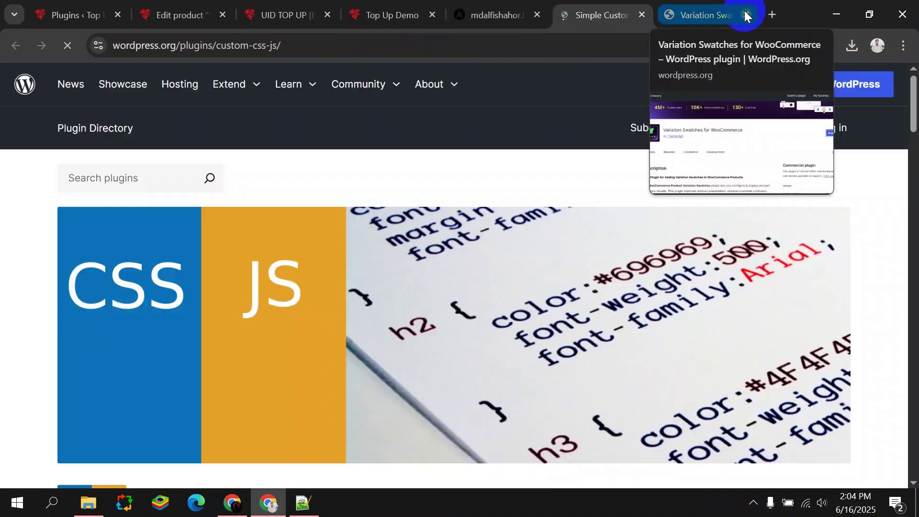
pyautogui.click(746, 15)
pyautogui.scroll(-6, 399, 278)
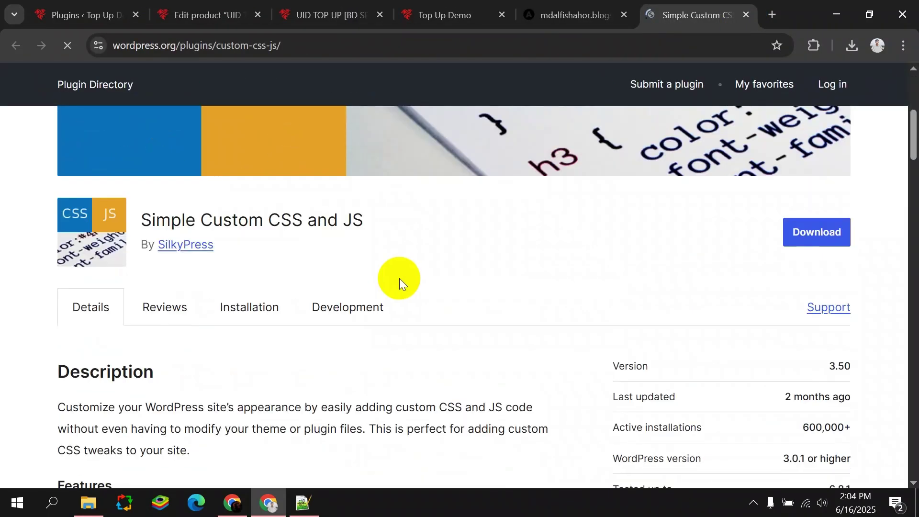
pyautogui.click(790, 220)
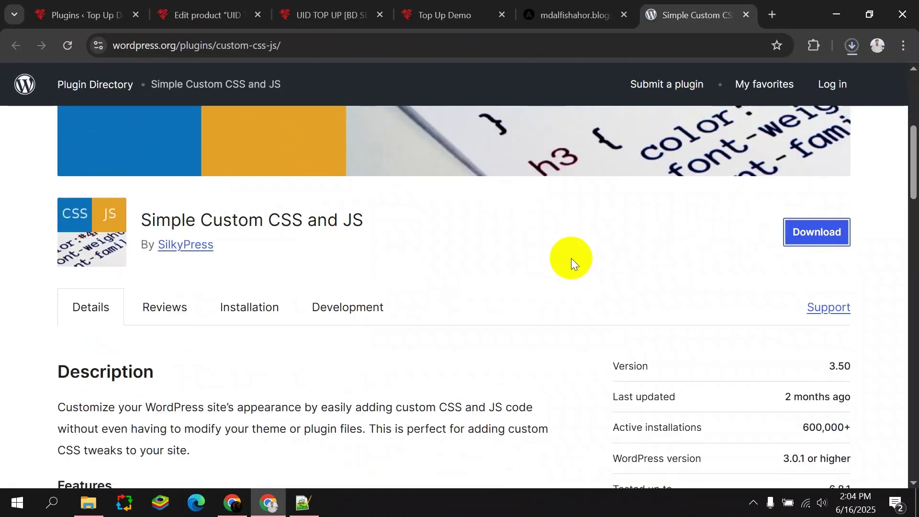
pyautogui.click(94, 5)
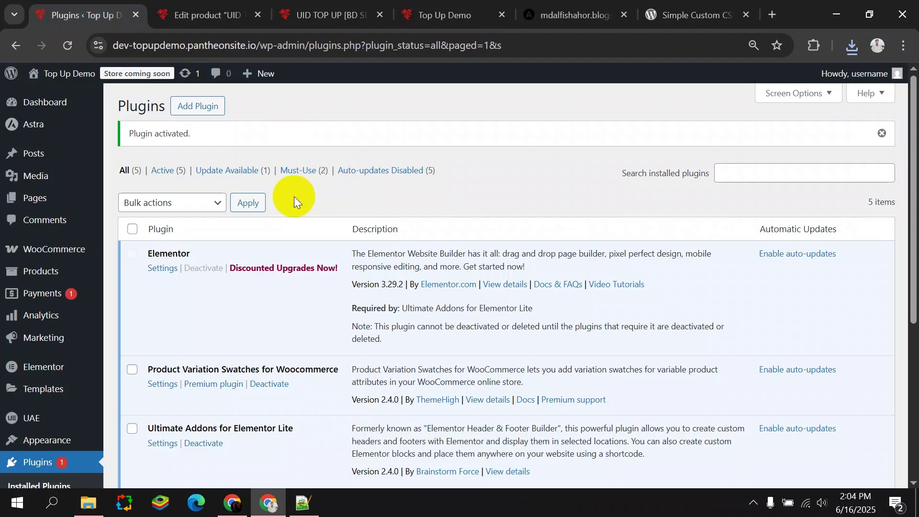
# Upload custom-css-js.3.50.zip, install it and activate Simple Custom CSS and JS.
pyautogui.click(206, 107)
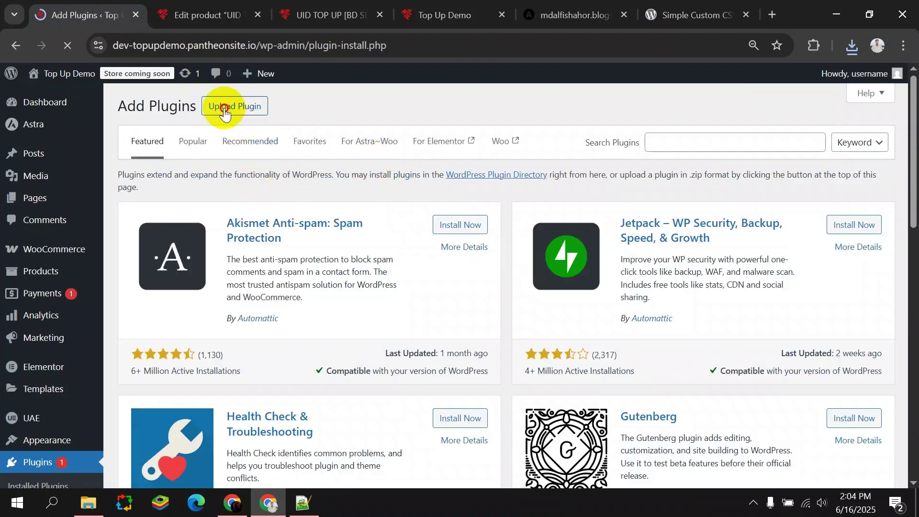
pyautogui.click(225, 108)
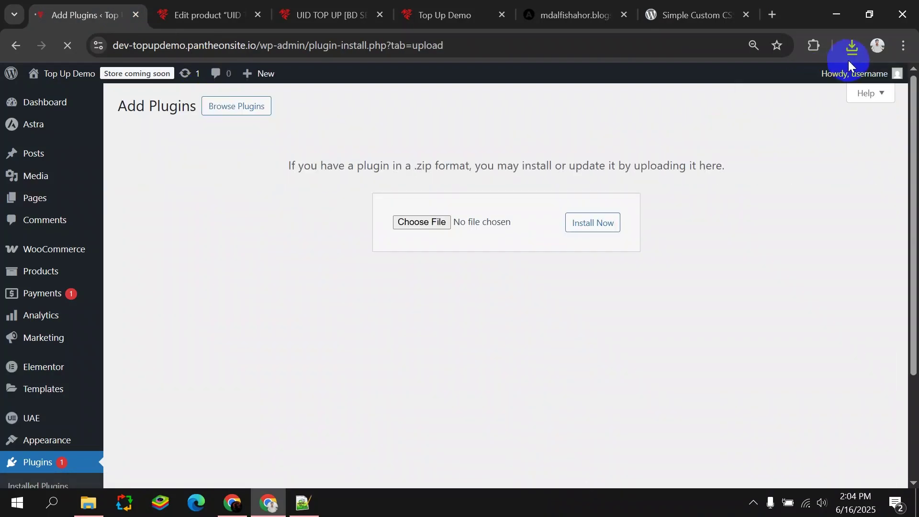
pyautogui.click(849, 51)
pyautogui.moveTo(724, 109); pyautogui.dragTo(433, 239)
pyautogui.click(590, 221)
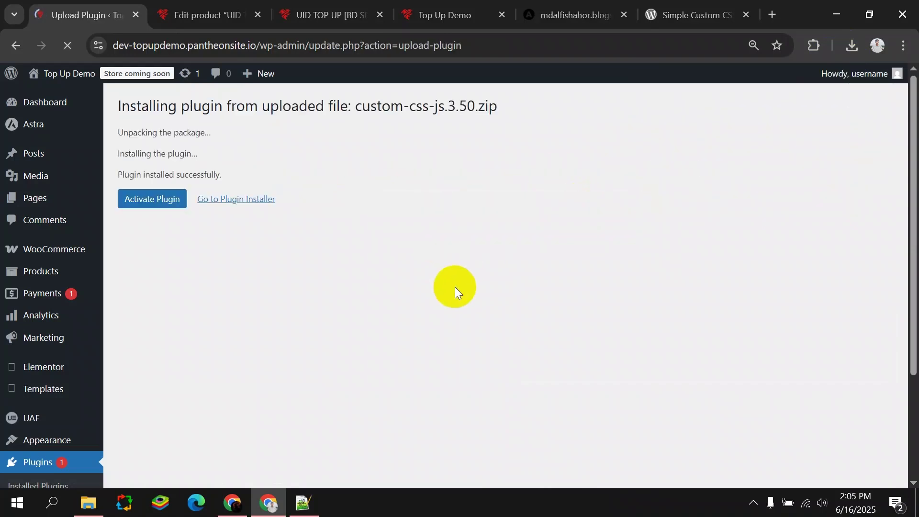
pyautogui.click(163, 199)
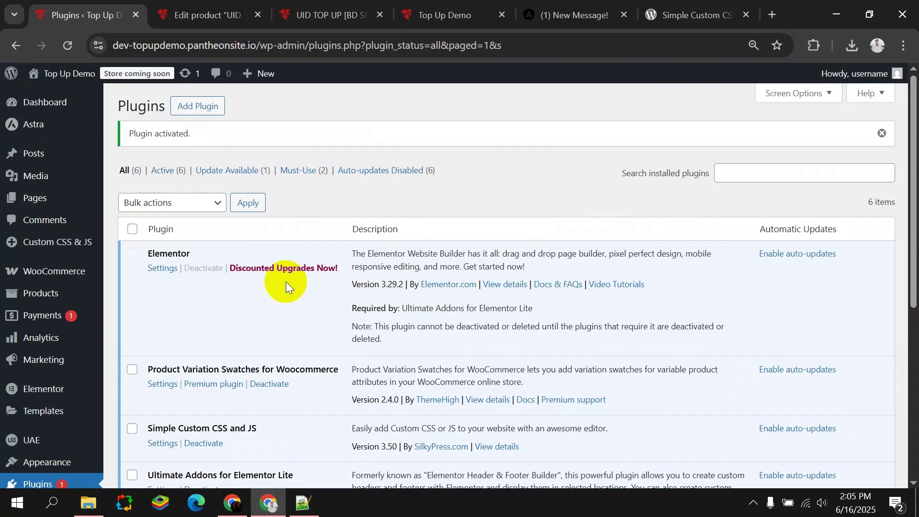
pyautogui.click(82, 273)
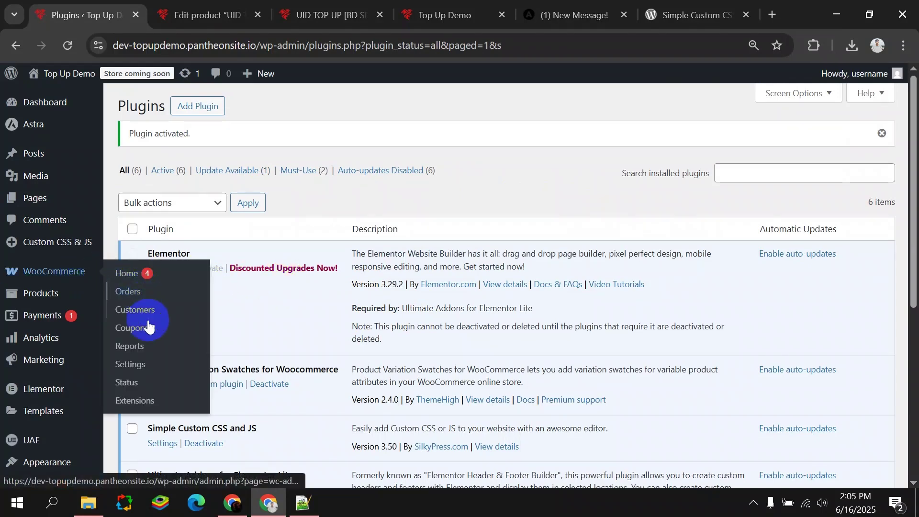
# Open WooCommerce General settings and review the BDT currency, Right position and enabled coupons.
pyautogui.click(143, 364)
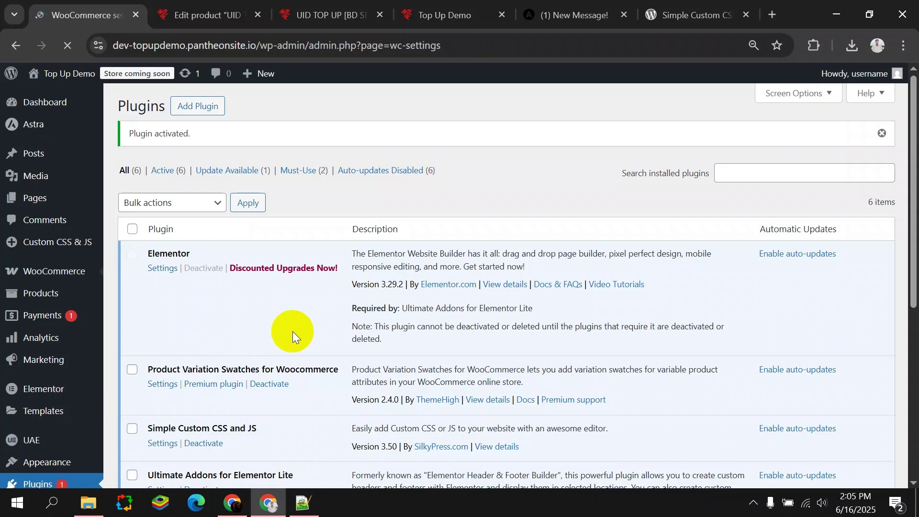
pyautogui.scroll(-6, 293, 332)
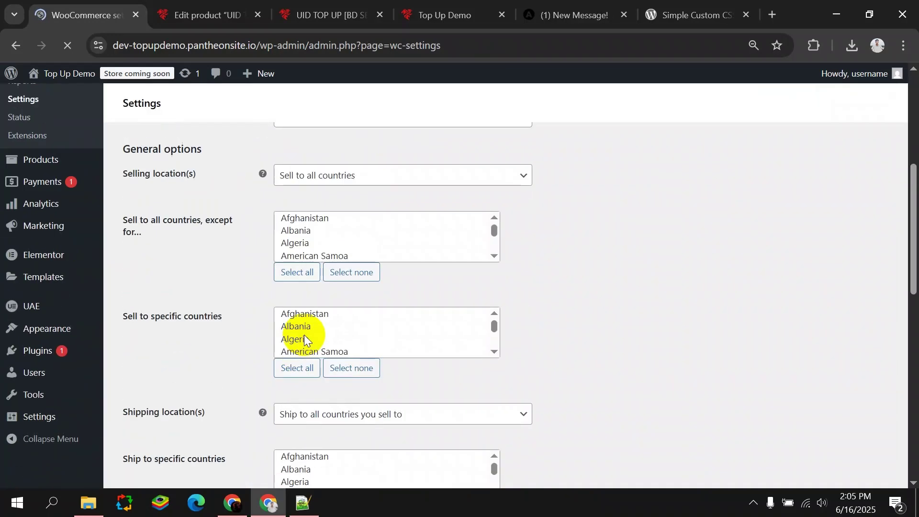
pyautogui.scroll(-5, 317, 249)
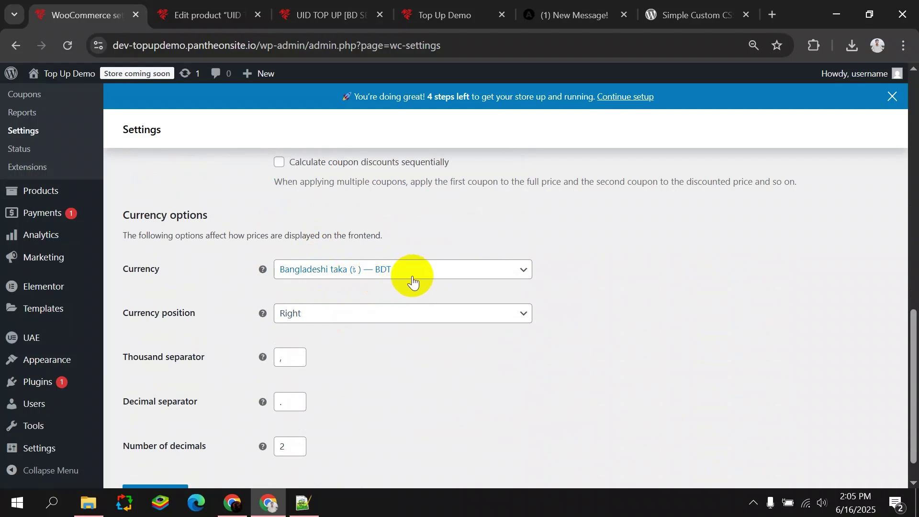
pyautogui.scroll(-1, 56, 365)
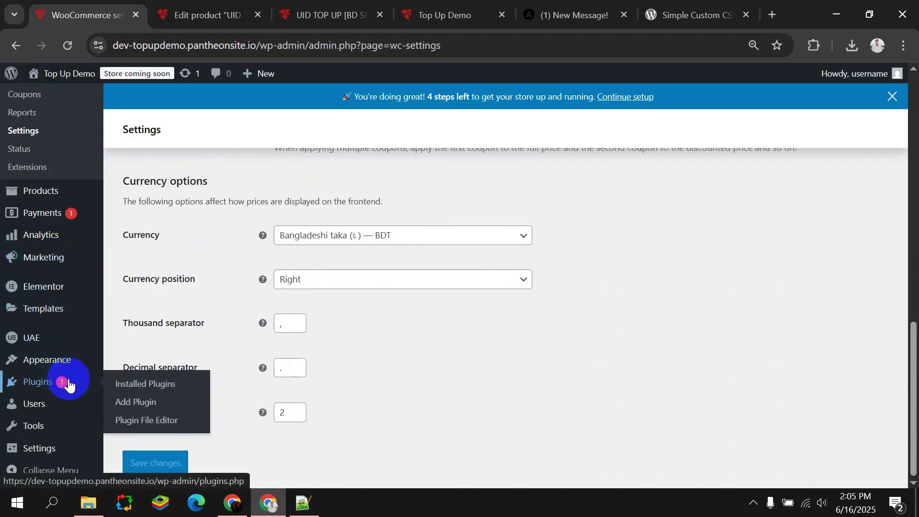
pyautogui.scroll(3, 56, 221)
pyautogui.click(50, 289)
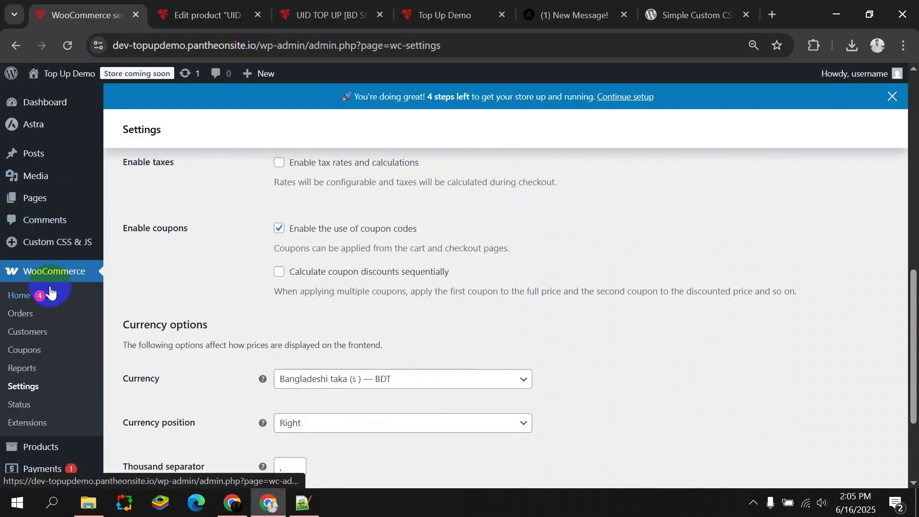
pyautogui.moveTo(57, 249)
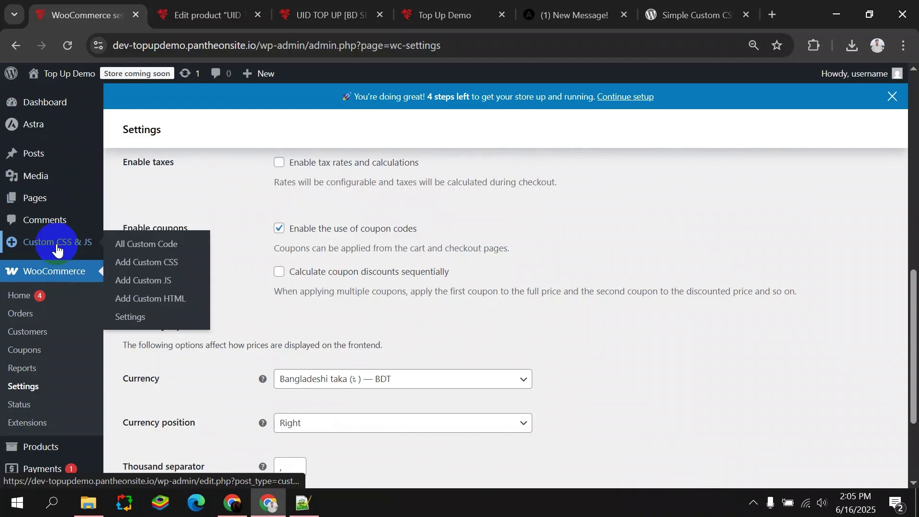
pyautogui.scroll(-2, 57, 275)
# In Swatches global settings, enable Auto Convert, set unavailable and out-of-stock variations to Blur, and save.
pyautogui.moveTo(74, 376)
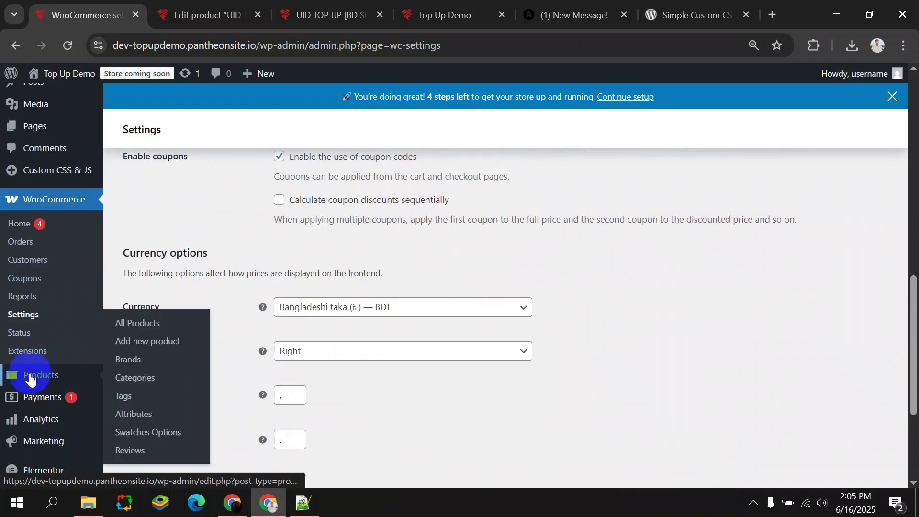
pyautogui.click(153, 438)
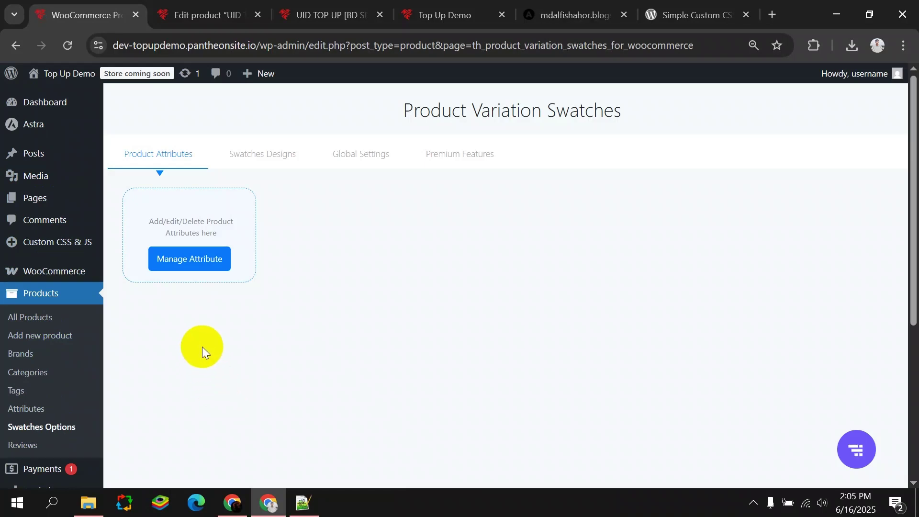
pyautogui.click(350, 146)
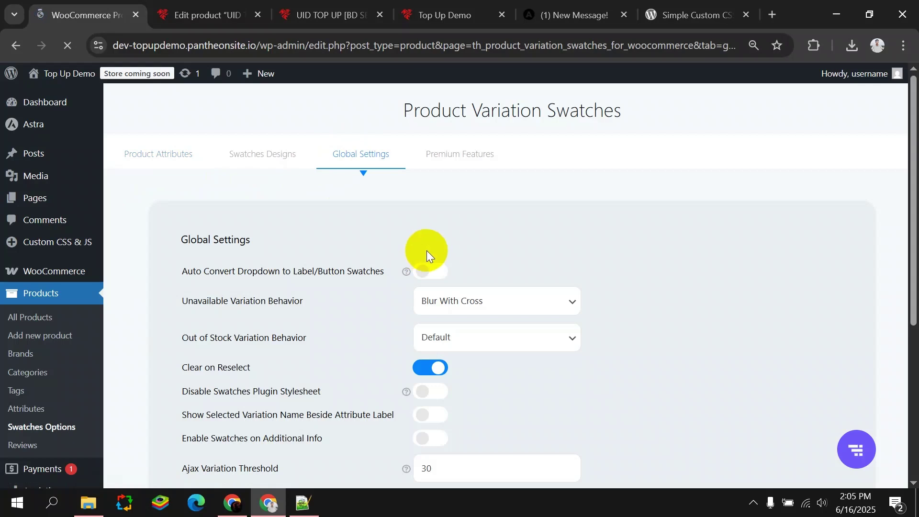
pyautogui.scroll(-1, 364, 194)
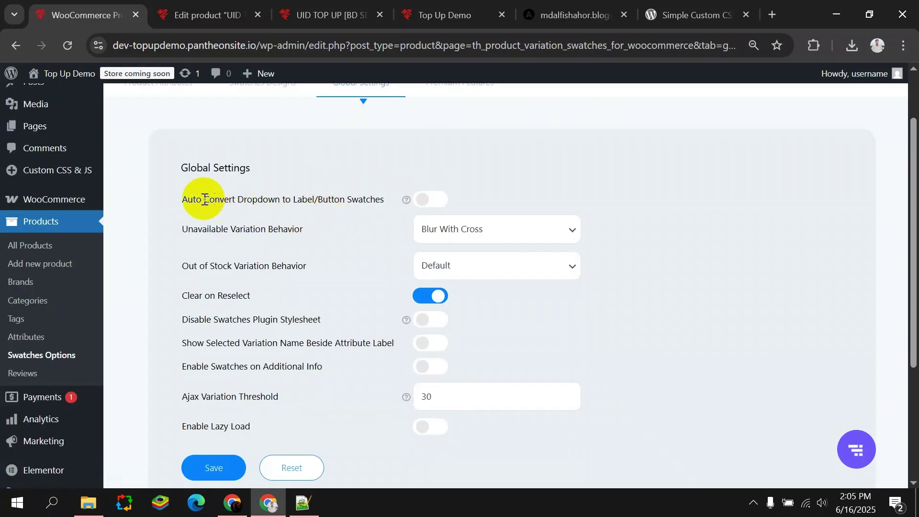
pyautogui.click(423, 199)
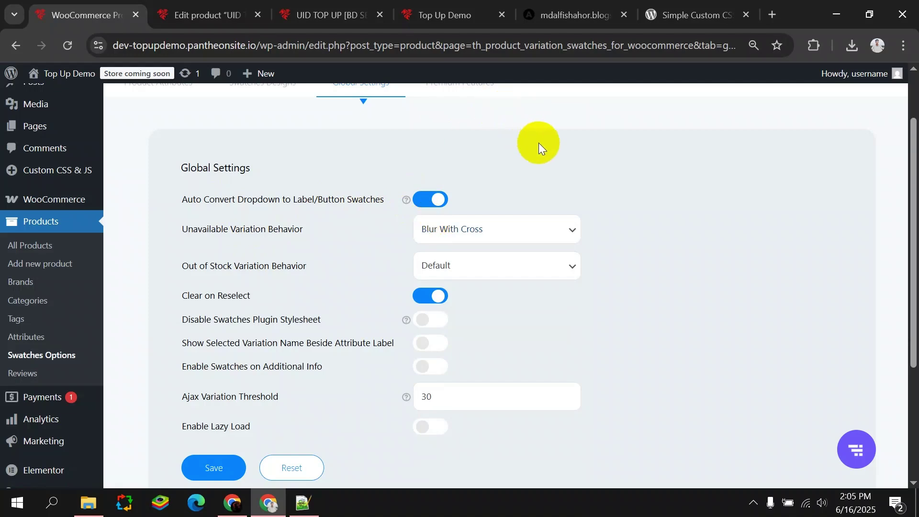
pyautogui.click(453, 231)
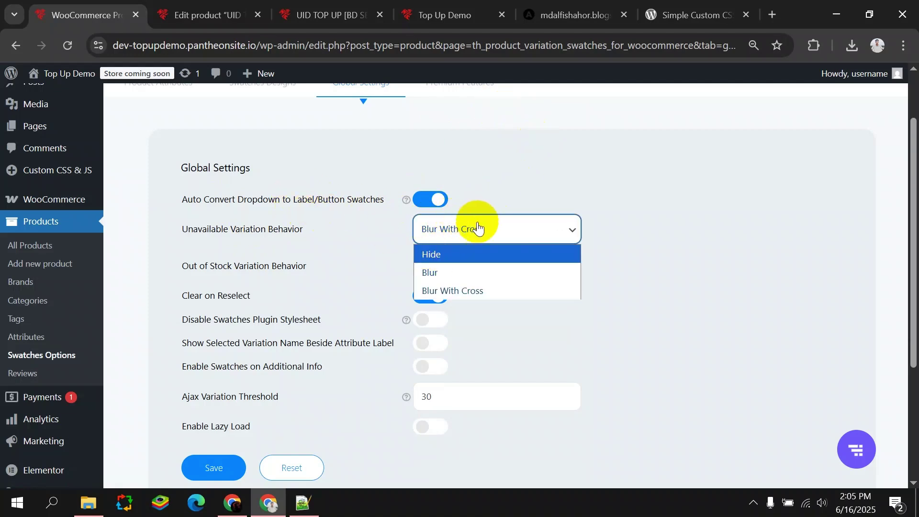
pyautogui.click(456, 273)
pyautogui.click(437, 264)
pyautogui.click(435, 307)
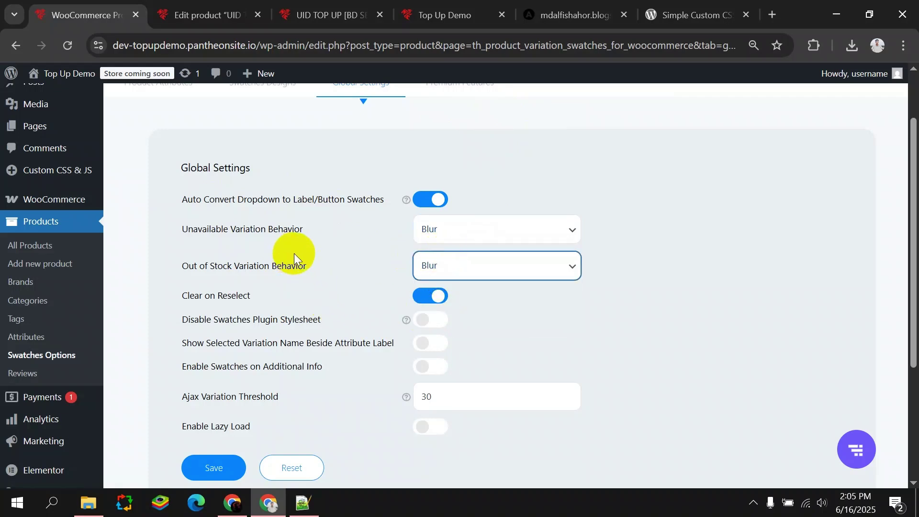
pyautogui.scroll(-1, 287, 246)
pyautogui.click(222, 405)
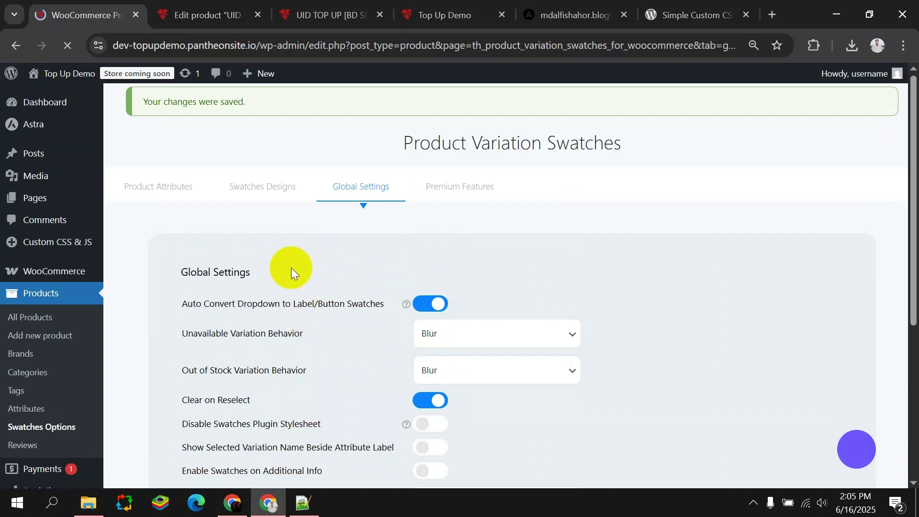
pyautogui.click(330, 15)
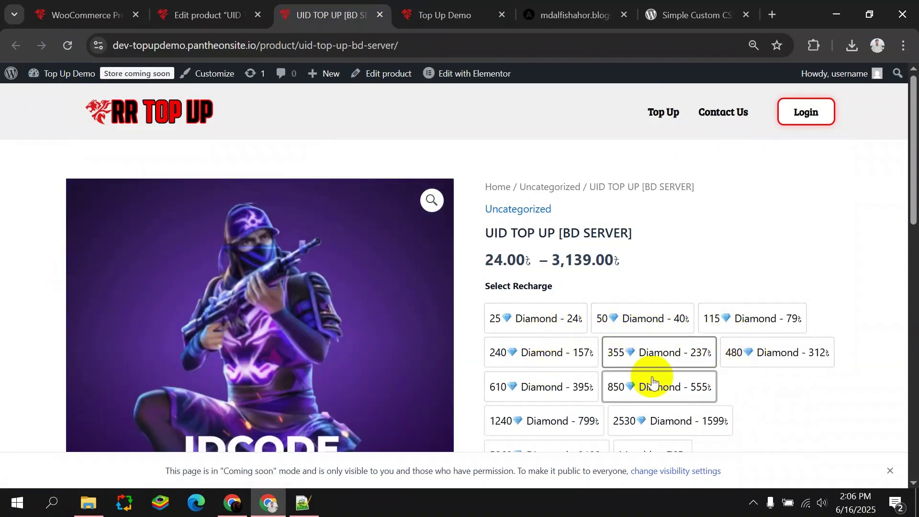
pyautogui.scroll(-3, 560, 330)
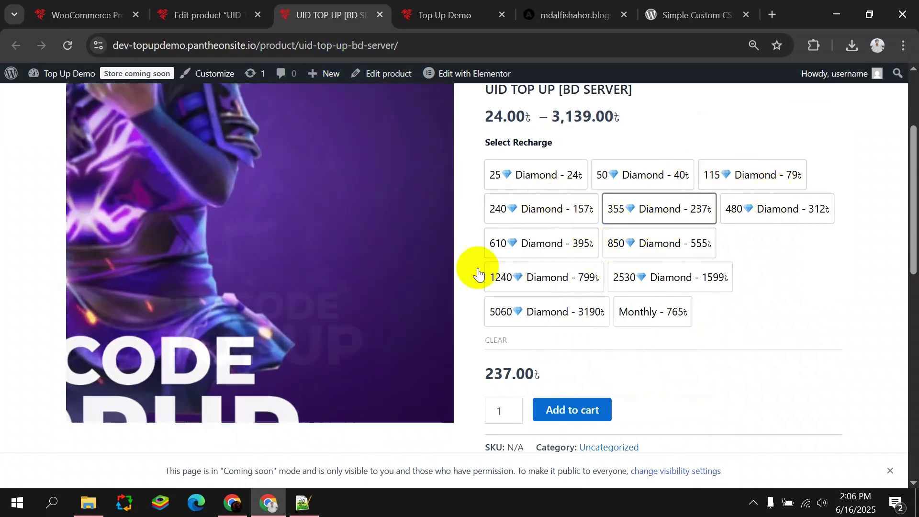
pyautogui.click(544, 276)
pyautogui.click(638, 208)
pyautogui.click(536, 175)
pyautogui.scroll(3, 383, 191)
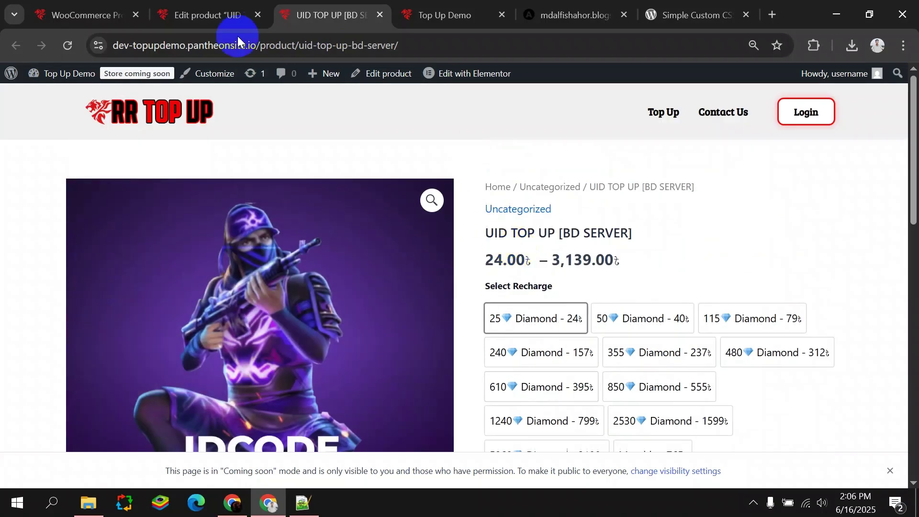
pyautogui.click(206, 14)
pyautogui.scroll(3, 304, 271)
pyautogui.click(79, 15)
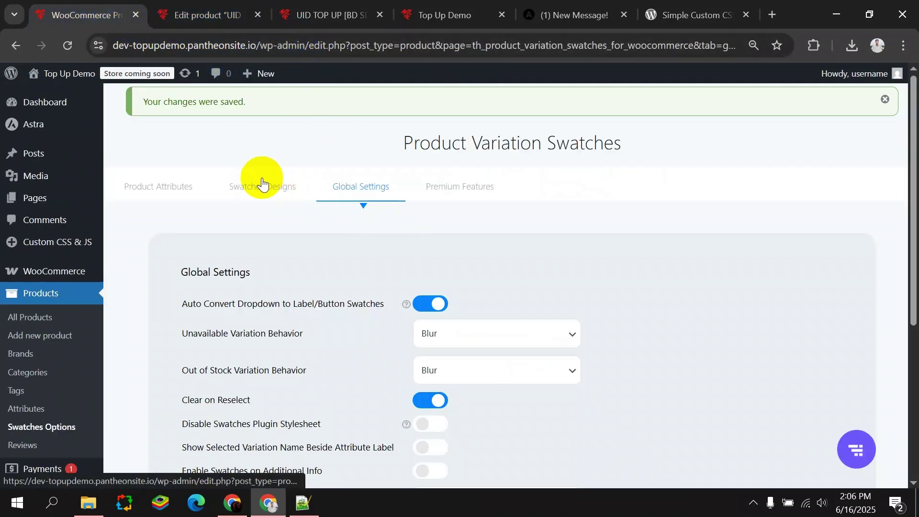
# Give Default Design button swatches auto height and 46% width, then save.
pyautogui.click(278, 203)
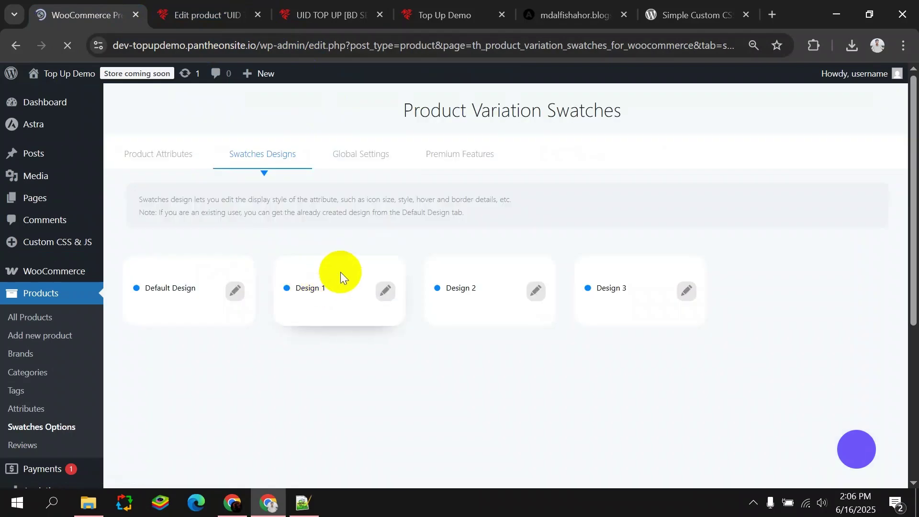
pyautogui.click(236, 291)
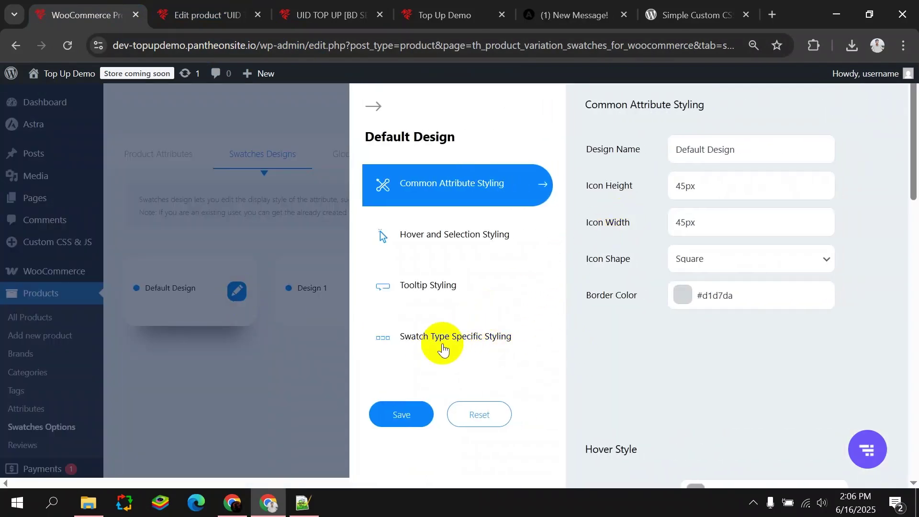
pyautogui.click(422, 348)
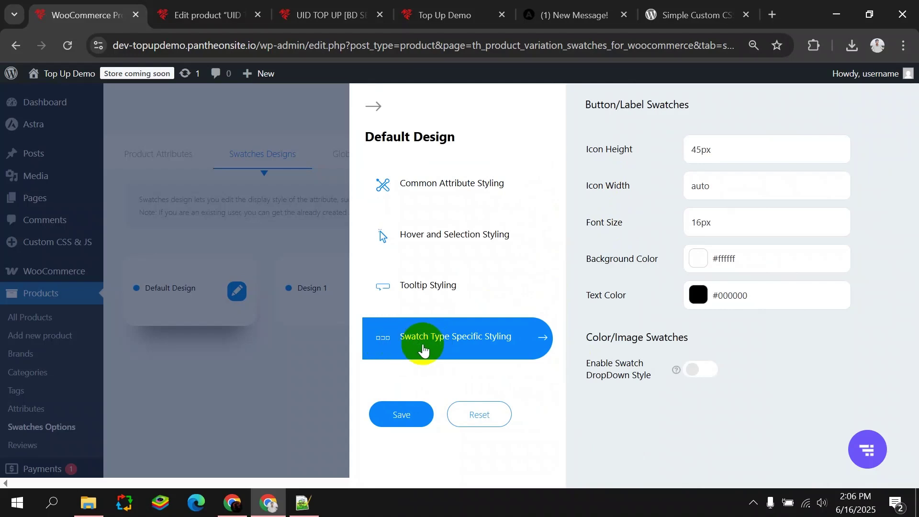
pyautogui.doubleClick(732, 160)
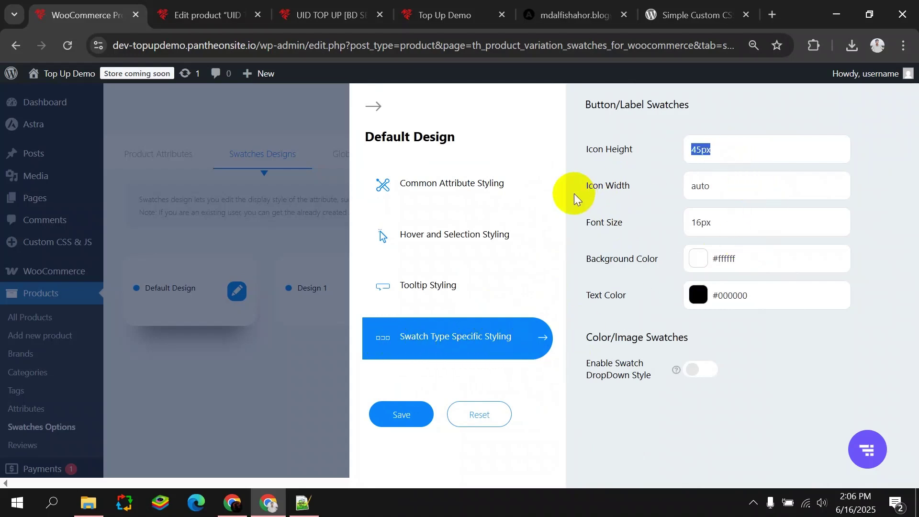
pyautogui.write('auto')
pyautogui.doubleClick(728, 186)
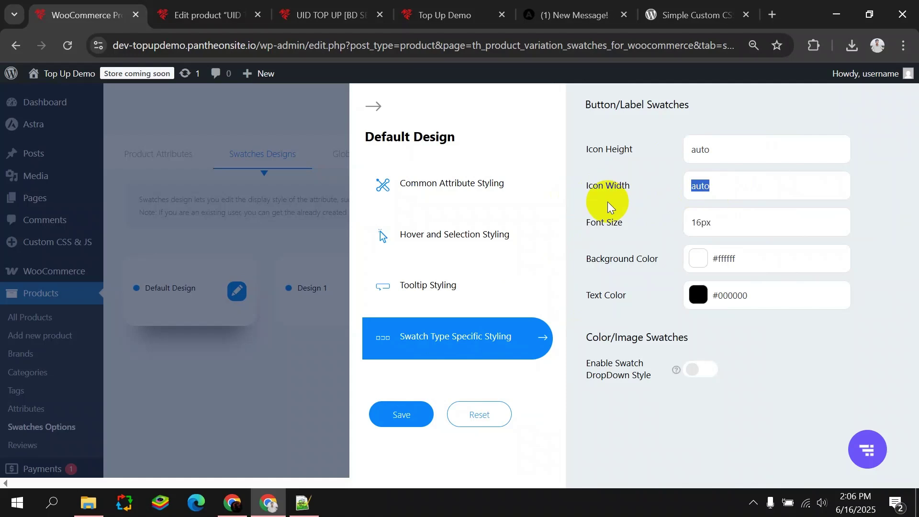
pyautogui.write('46%')
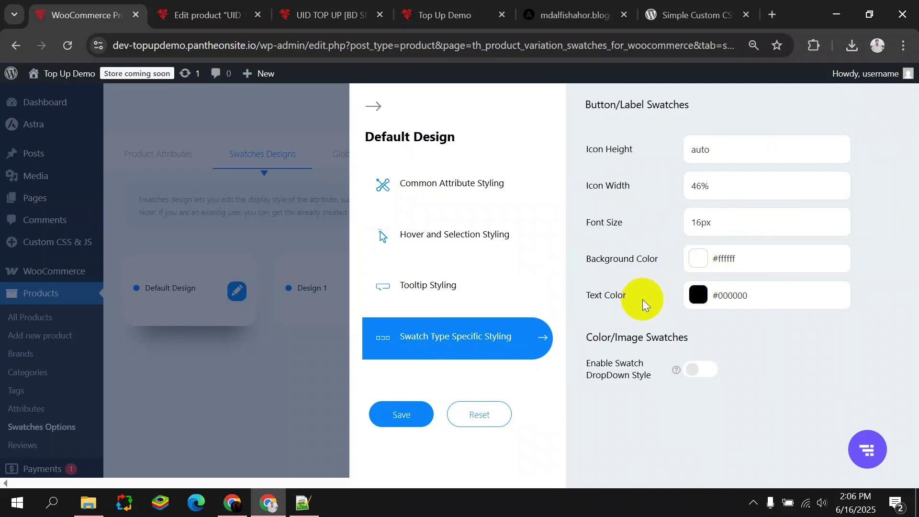
pyautogui.click(397, 416)
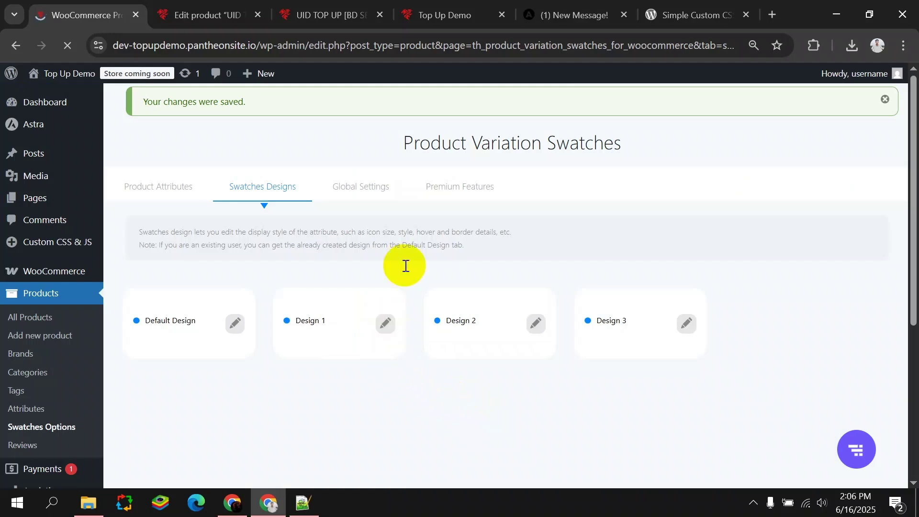
# Reload the storefront product page to check the two-column recharge buttons.
pyautogui.click(239, 325)
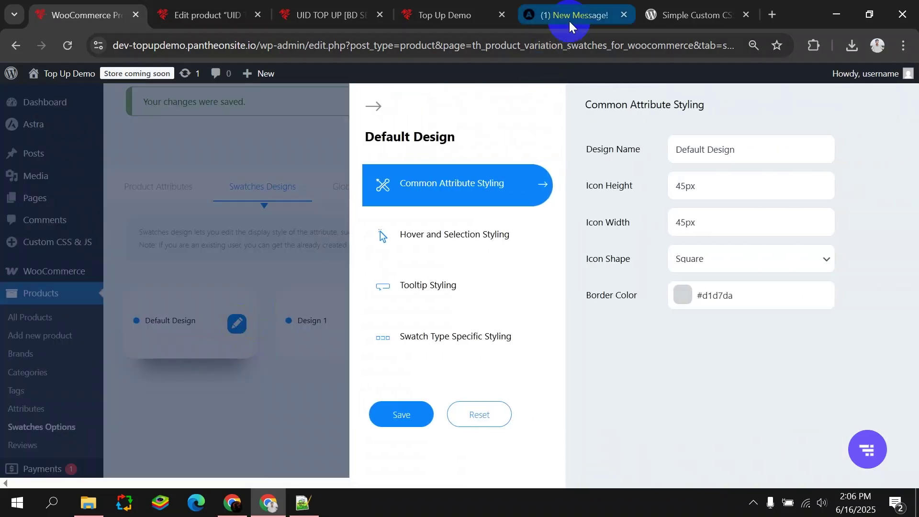
pyautogui.click(435, 15)
pyautogui.hotkey('ctrl', 'shift', 'Tab')
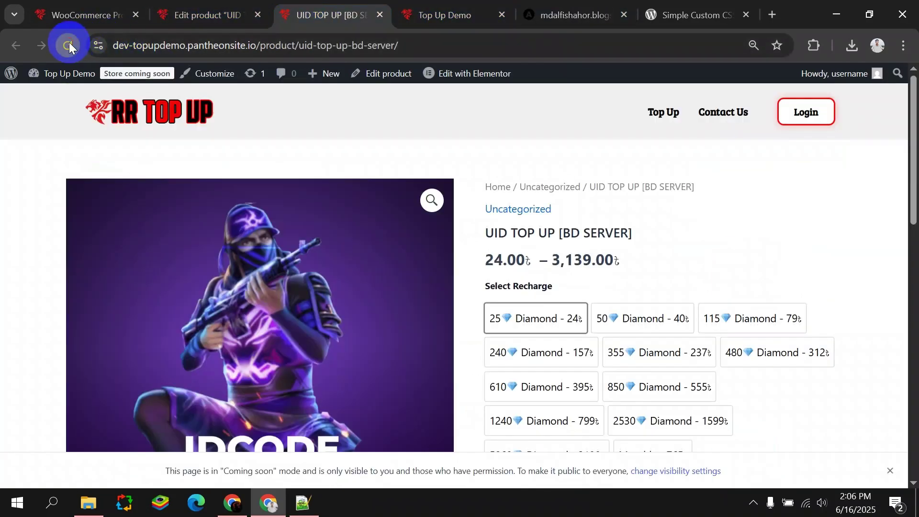
pyautogui.click(69, 44)
# Close the extra message and custom CSS tabs and return to the Default Design settings.
pyautogui.click(624, 14)
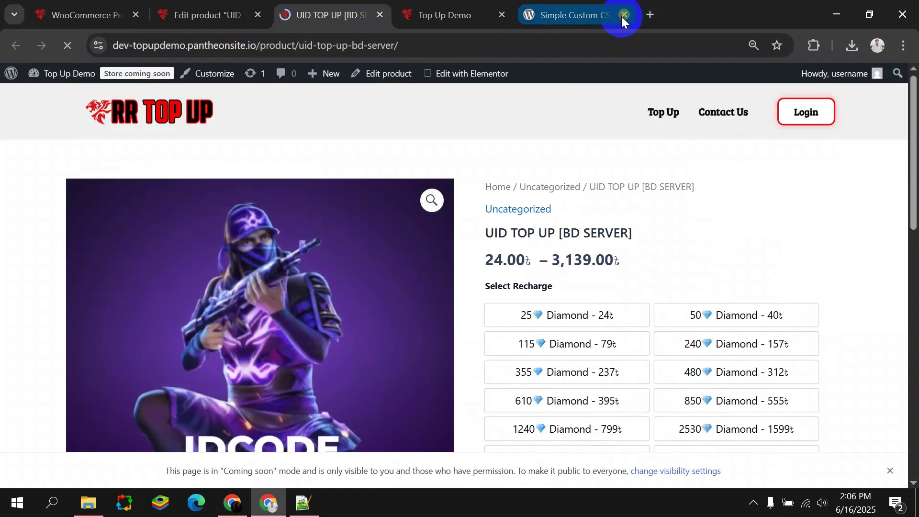
pyautogui.click(624, 15)
pyautogui.scroll(-3, 649, 344)
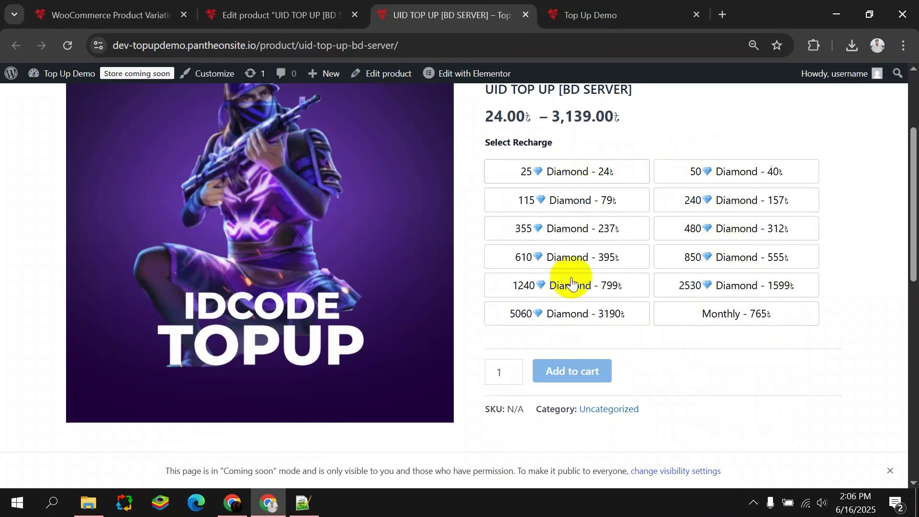
pyautogui.click(196, 7)
pyautogui.click(190, 9)
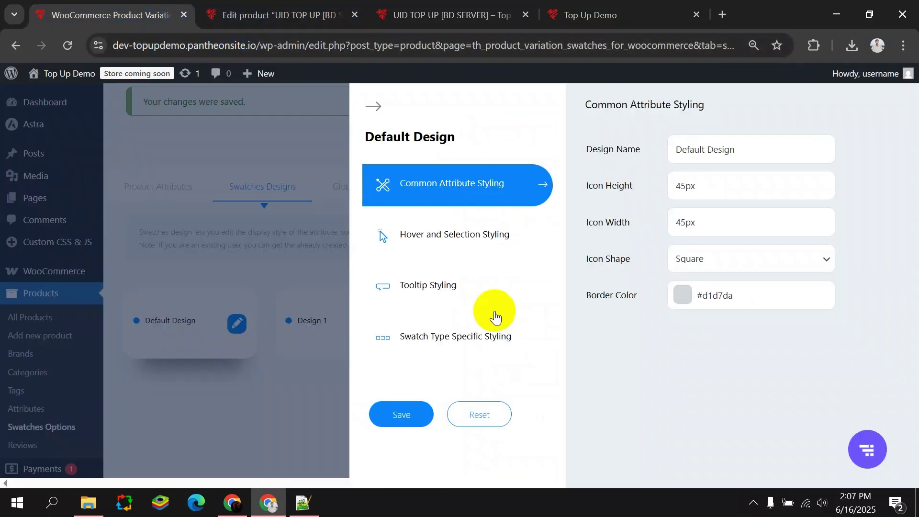
# Set the Default Design hover border colour to black (#0f0f0f).
pyautogui.click(468, 234)
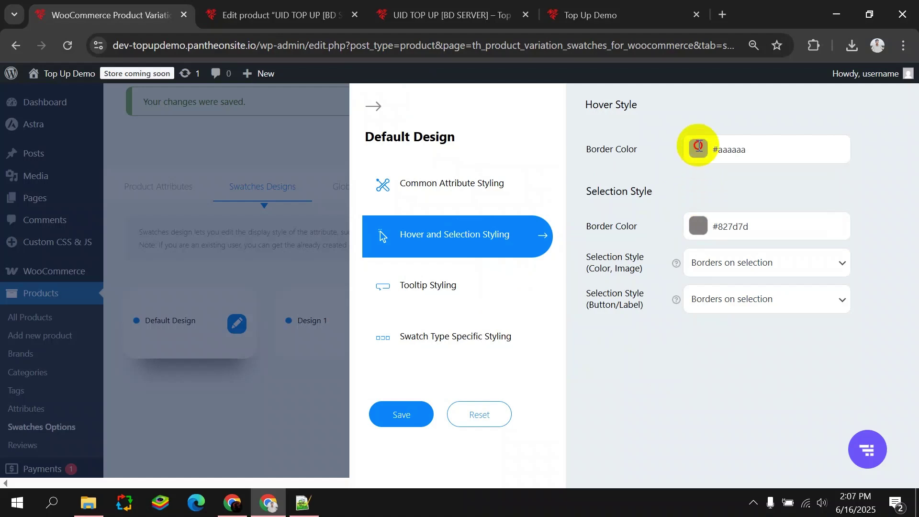
pyautogui.click(742, 153)
pyautogui.moveTo(797, 196); pyautogui.dragTo(798, 175)
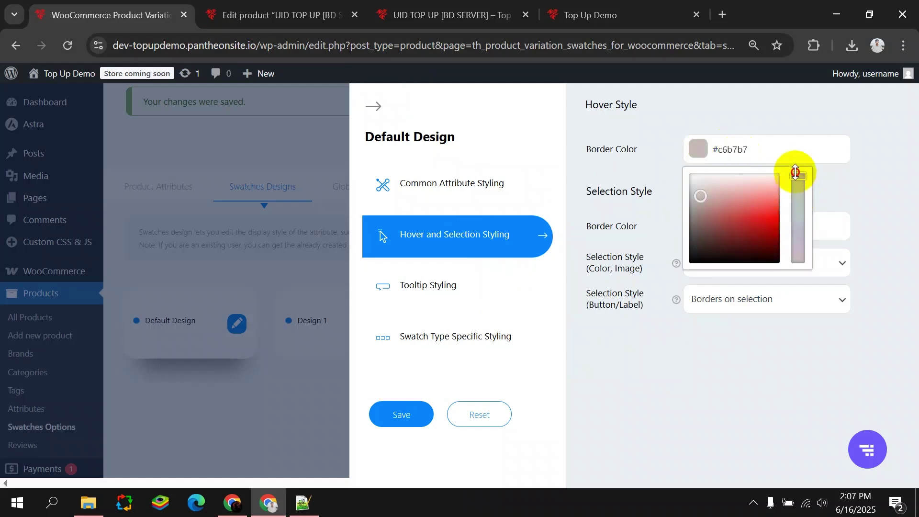
pyautogui.click(758, 150)
pyautogui.moveTo(765, 222); pyautogui.dragTo(810, 219)
pyautogui.click(872, 185)
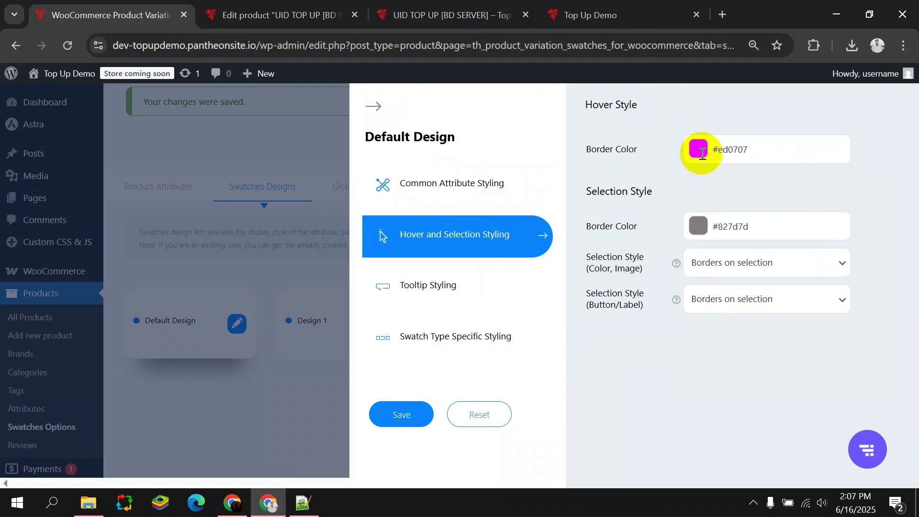
pyautogui.click(605, 6)
pyautogui.scroll(4, 513, 286)
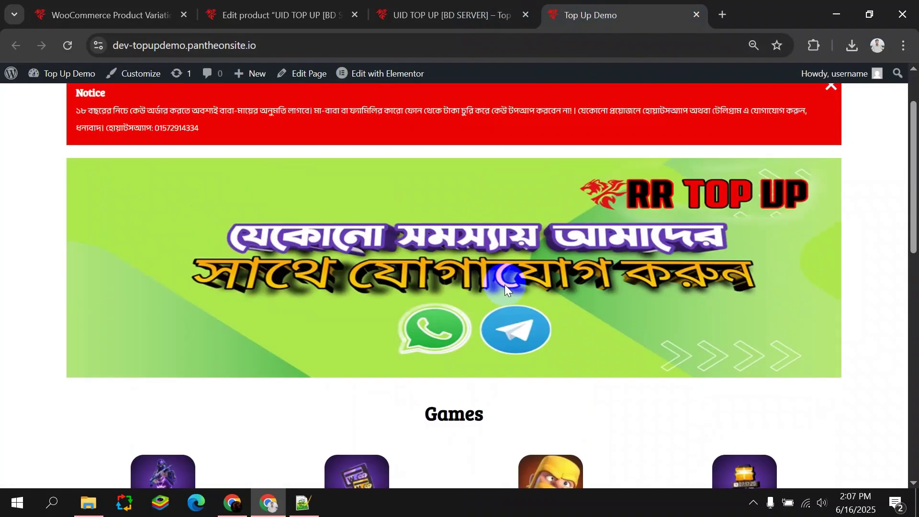
pyautogui.scroll(2, 504, 285)
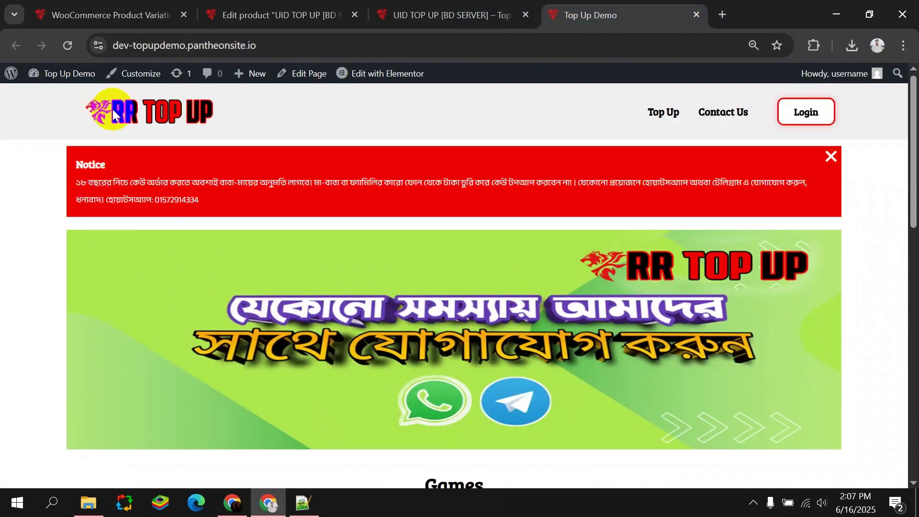
pyautogui.click(123, 10)
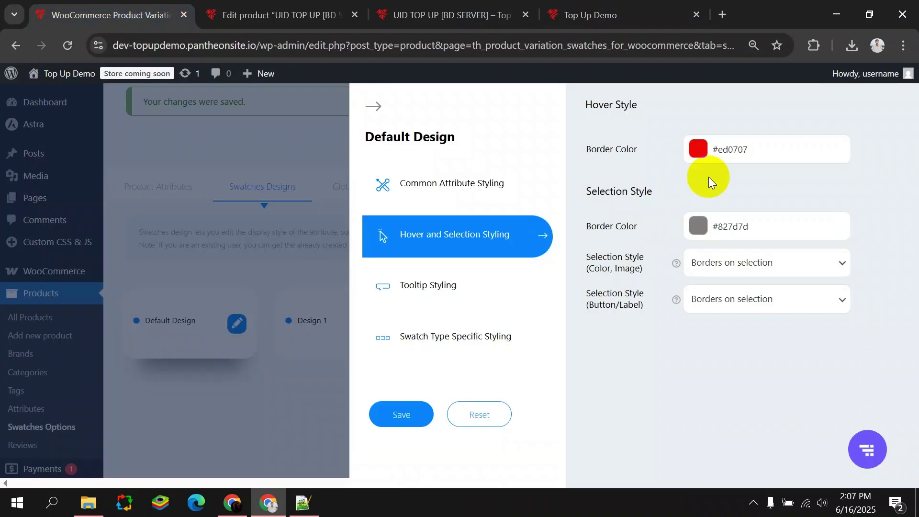
pyautogui.click(697, 149)
pyautogui.moveTo(727, 201); pyautogui.dragTo(671, 283)
pyautogui.click(617, 352)
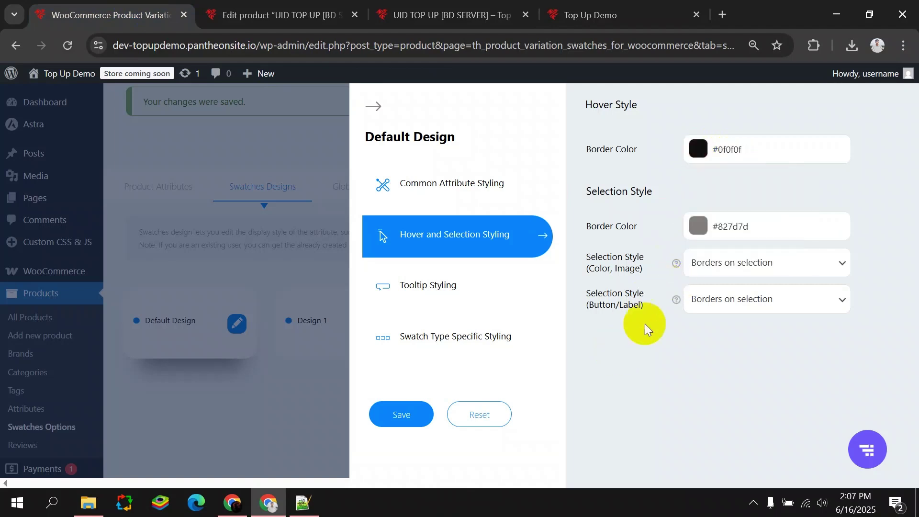
# Set the selection border colour to red #df0505 and save the styling.
pyautogui.click(701, 222)
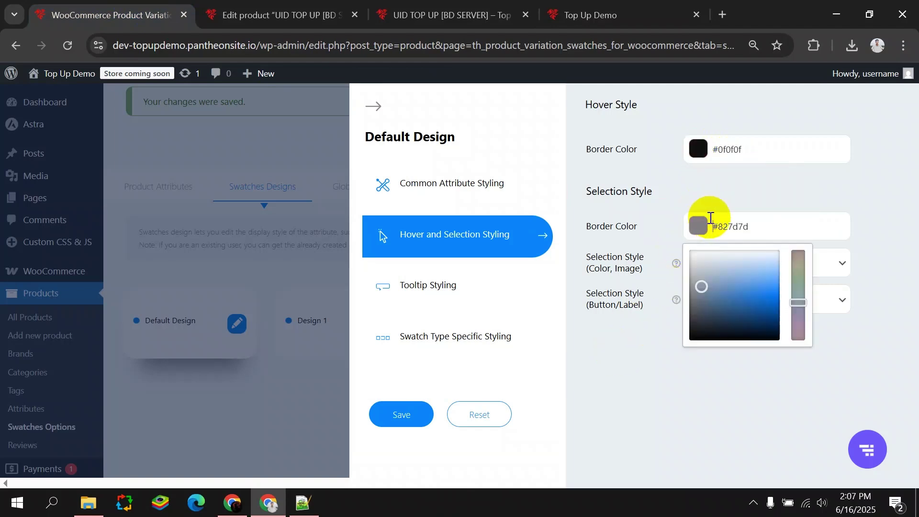
pyautogui.click(800, 226)
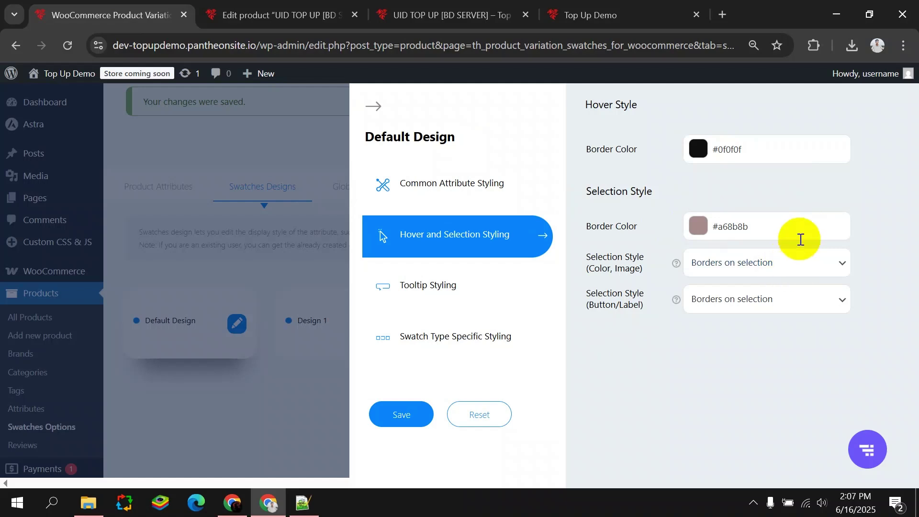
pyautogui.click(800, 239)
pyautogui.moveTo(780, 300); pyautogui.dragTo(792, 298)
pyautogui.click(885, 234)
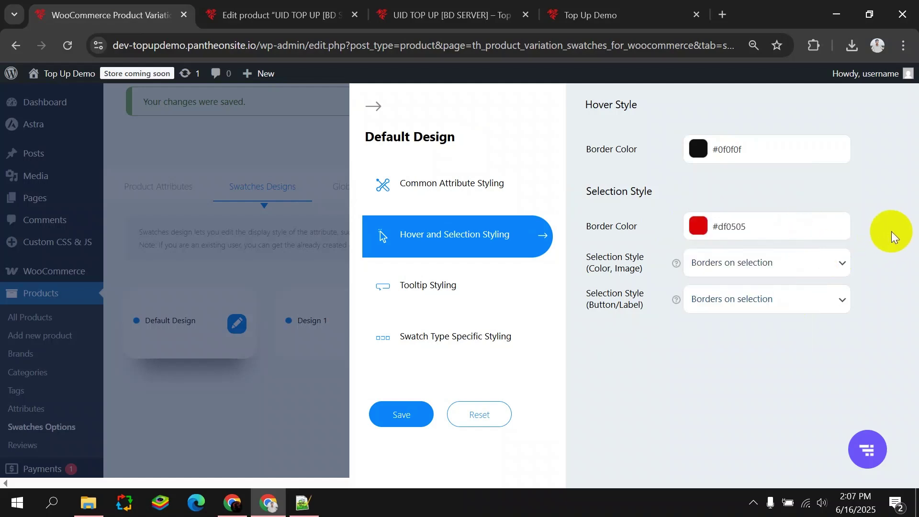
pyautogui.click(831, 266)
pyautogui.click(830, 265)
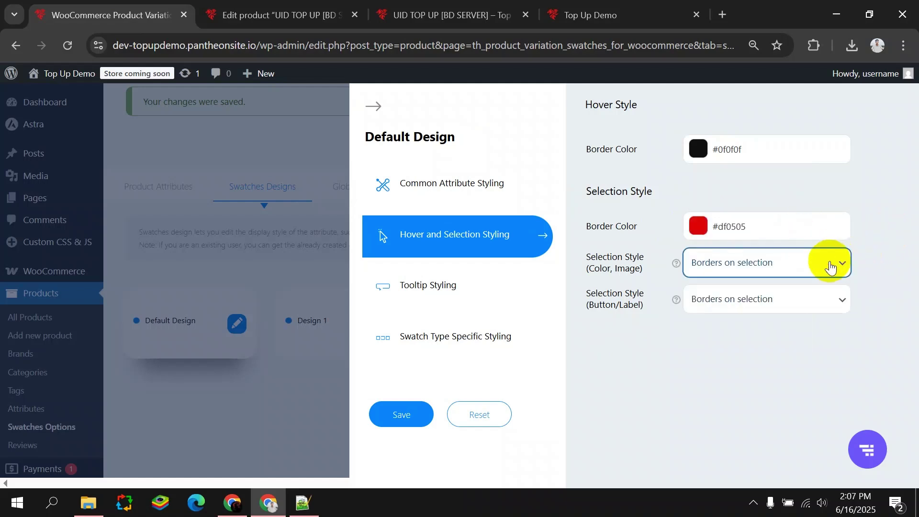
pyautogui.click(391, 415)
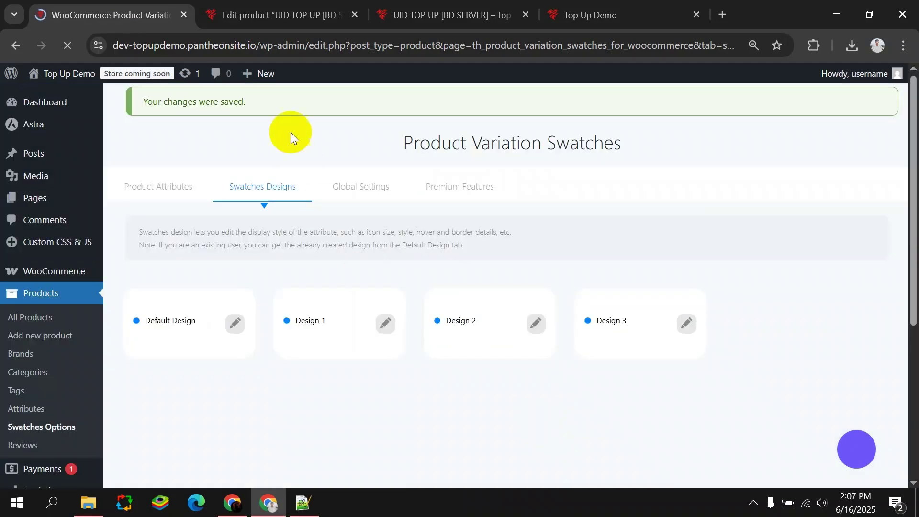
# Reload the top-up product page to pick up the new border styling.
pyautogui.click(268, 10)
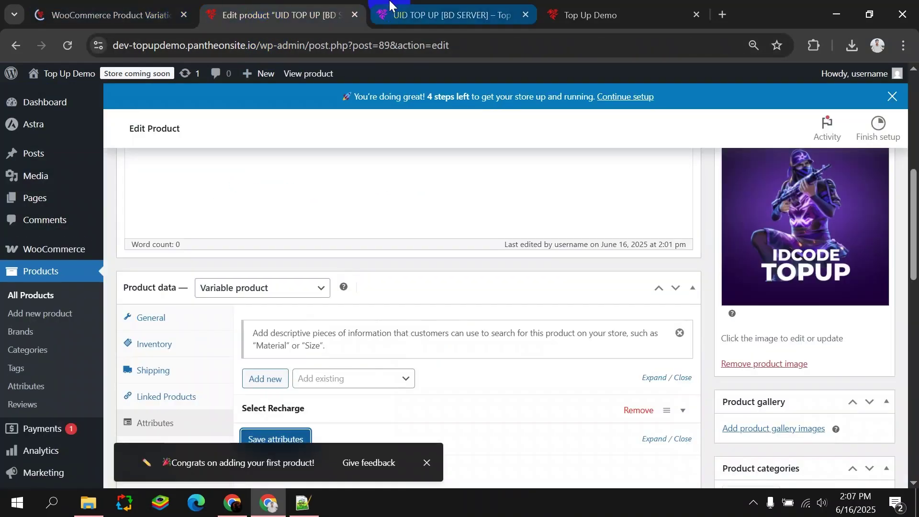
pyautogui.click(383, 9)
pyautogui.click(77, 48)
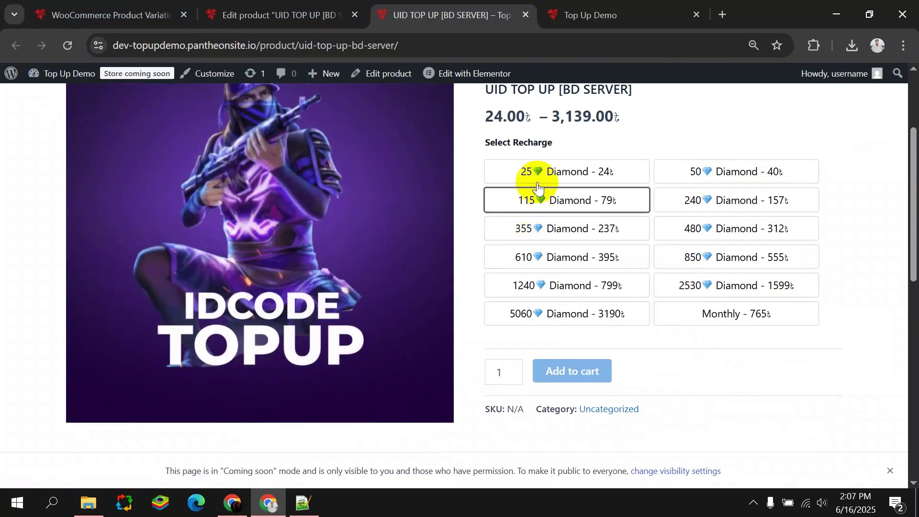
# Select the 25, 115, 610, 1240 and 5060 Diamond options to confirm the red selection border.
pyautogui.click(589, 172)
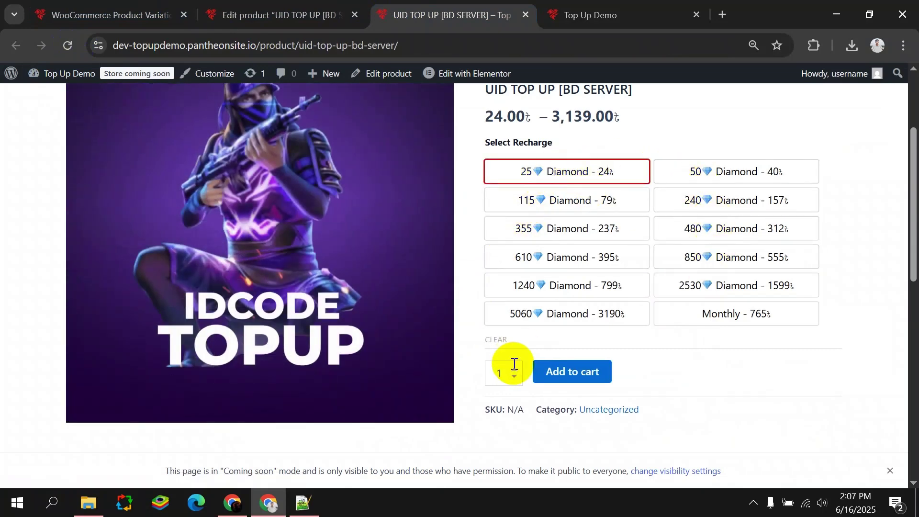
pyautogui.click(534, 199)
pyautogui.click(544, 256)
pyautogui.click(554, 286)
pyautogui.click(563, 311)
pyautogui.click(535, 205)
pyautogui.click(574, 260)
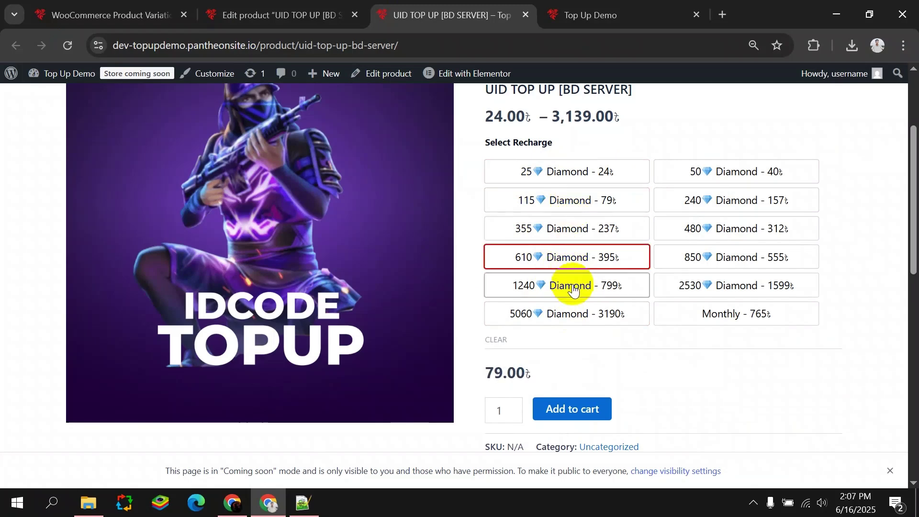
pyautogui.click(163, 15)
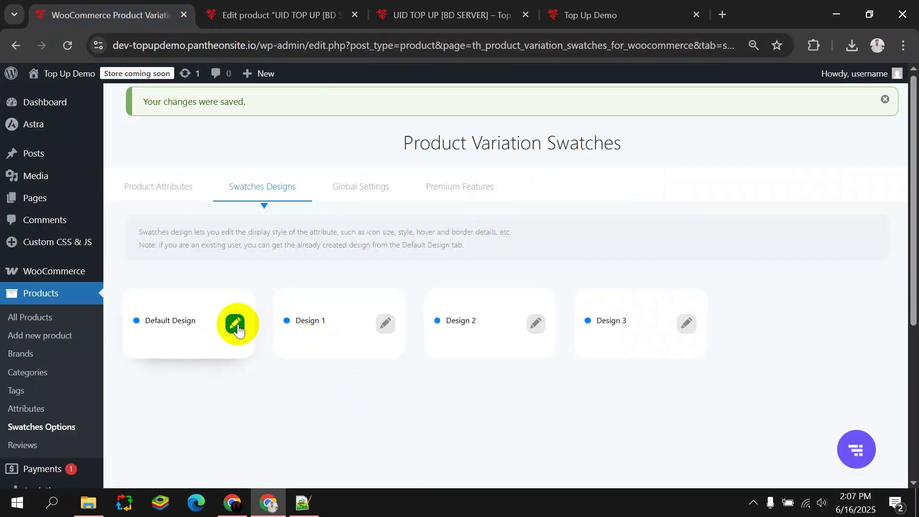
# Open the Default Design and browse its hover/selection, tooltip and swatch-type sections.
pyautogui.click(236, 324)
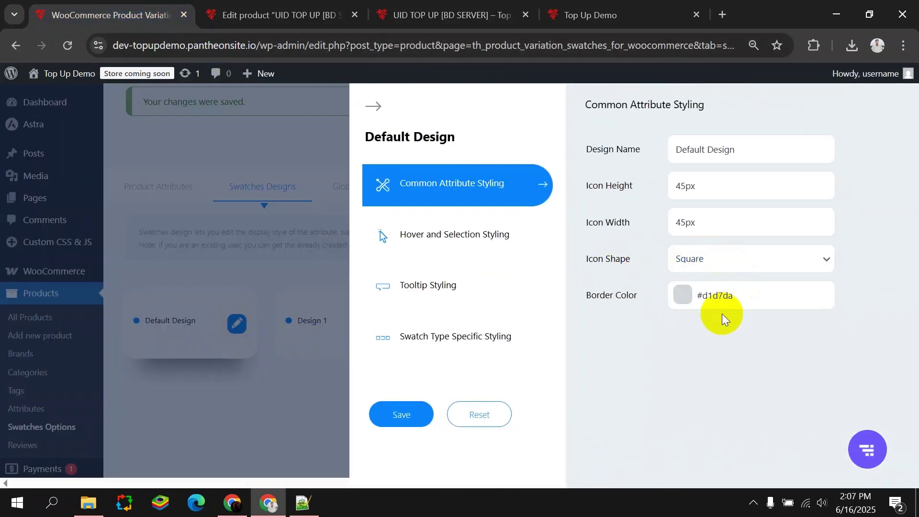
pyautogui.click(501, 244)
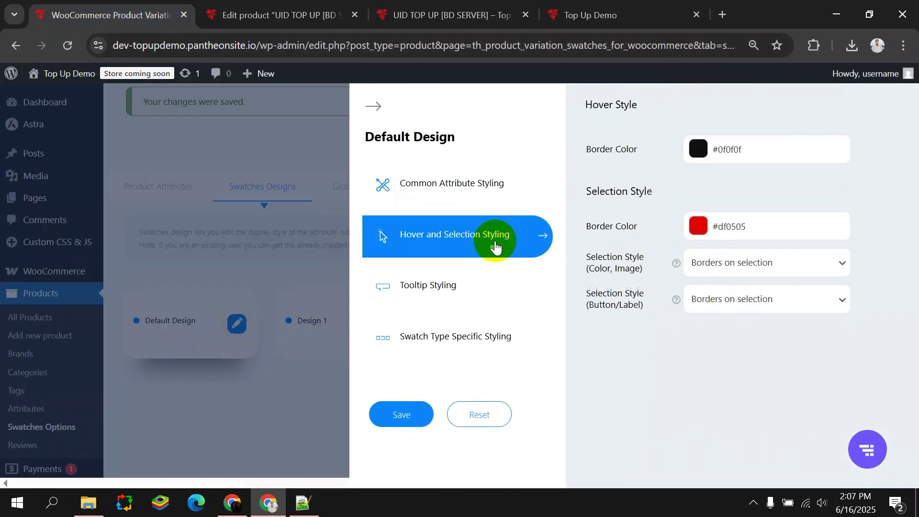
pyautogui.click(468, 295)
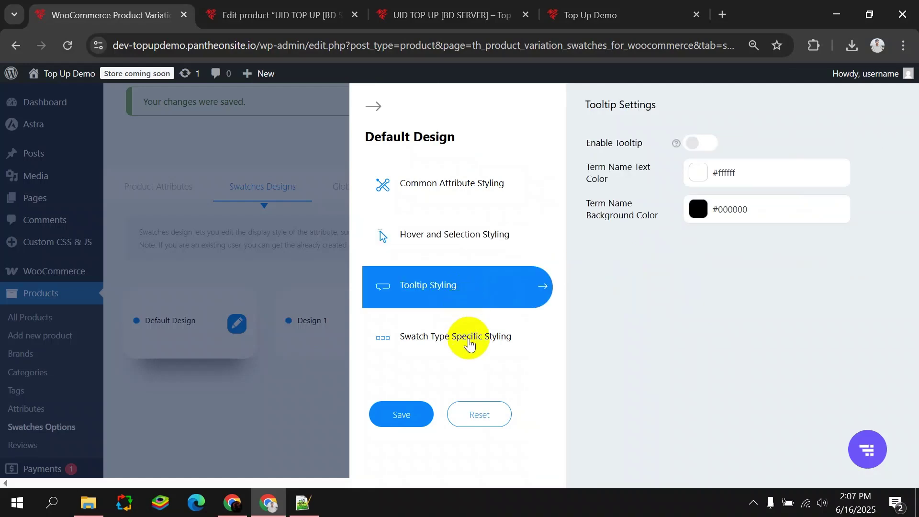
pyautogui.click(469, 341)
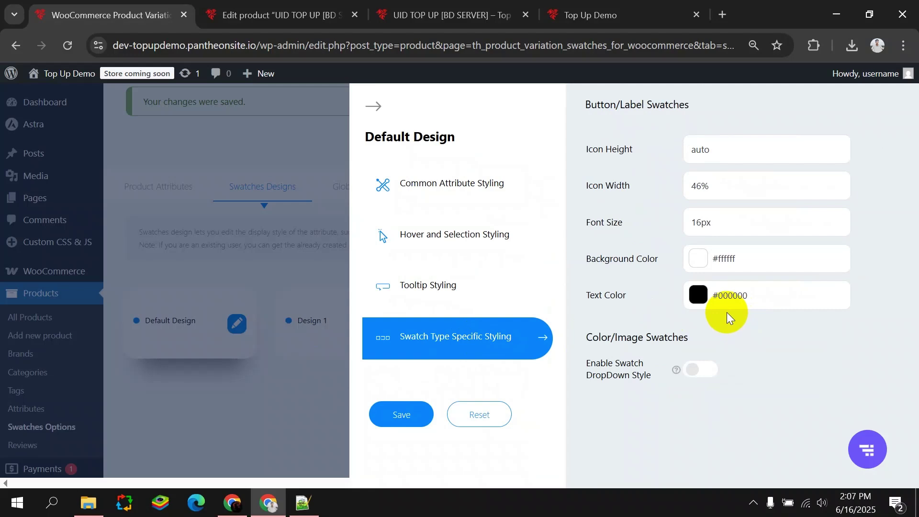
pyautogui.click(524, 233)
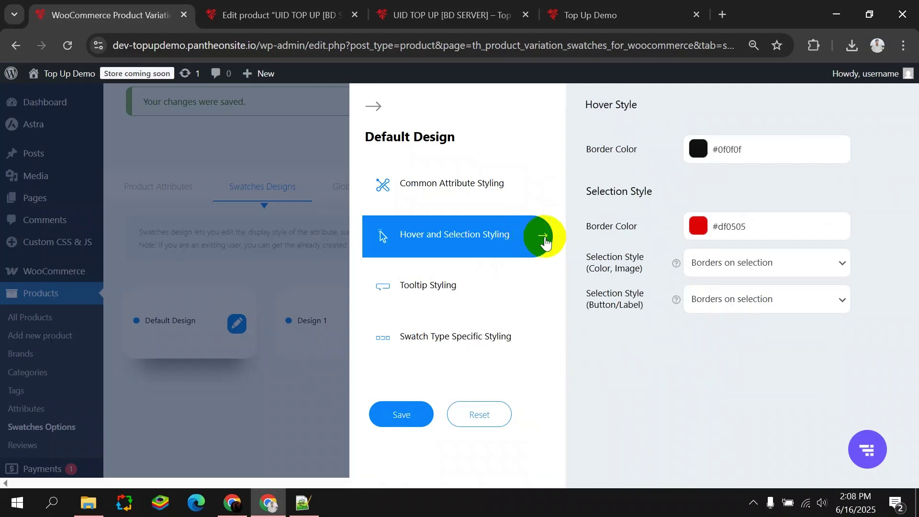
# Inspect the Button/Label and Color/Image selection style choices without changing them.
pyautogui.click(739, 307)
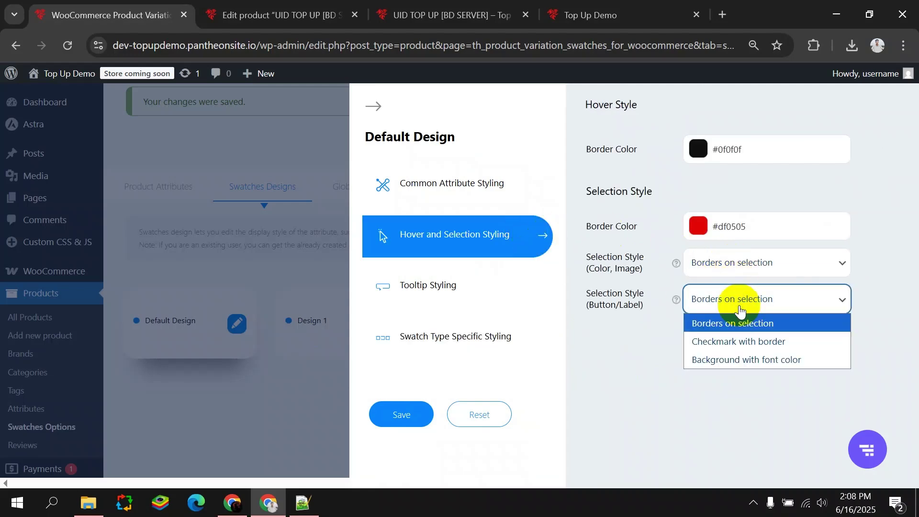
pyautogui.click(735, 309)
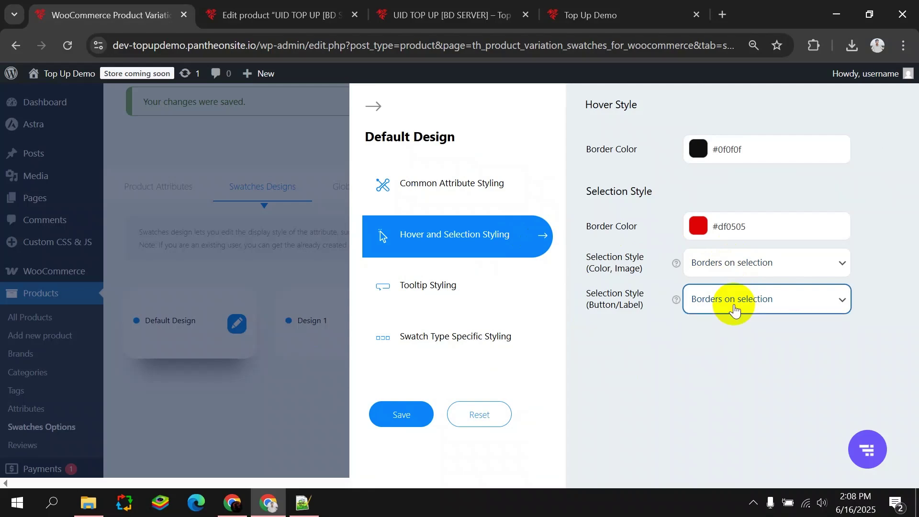
pyautogui.click(729, 273)
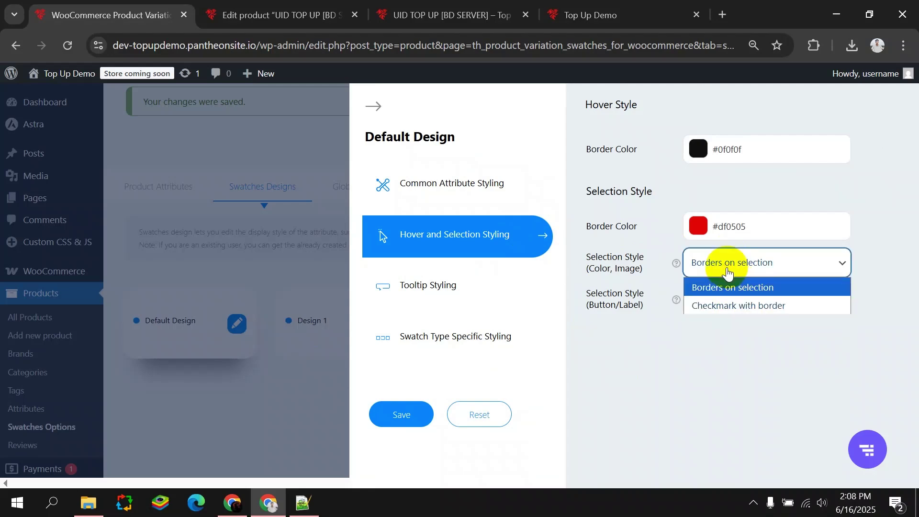
pyautogui.click(725, 288)
pyautogui.click(719, 306)
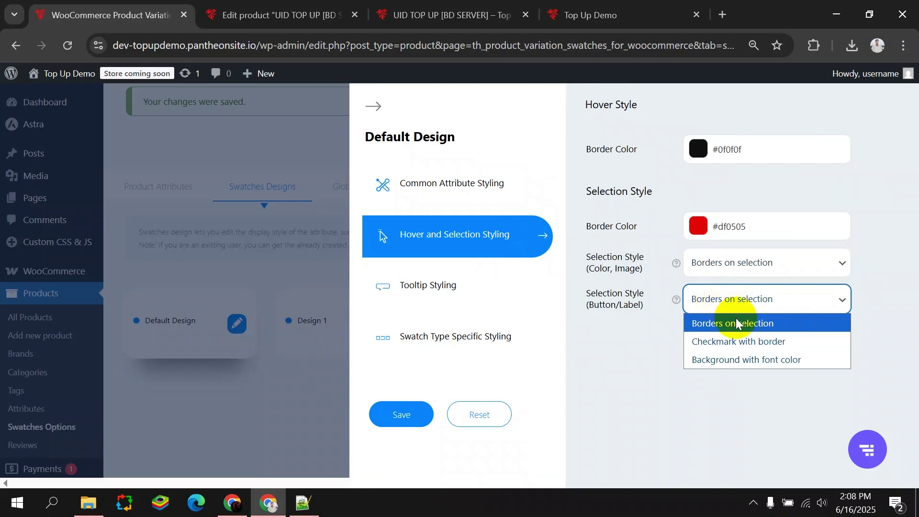
# Set the Button/Label selection style to 'Background with font color'.
pyautogui.click(754, 363)
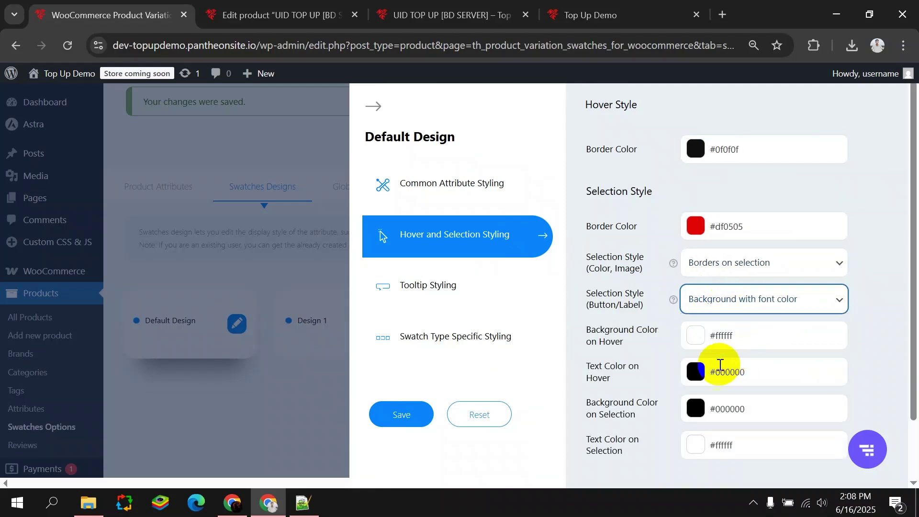
pyautogui.click(726, 309)
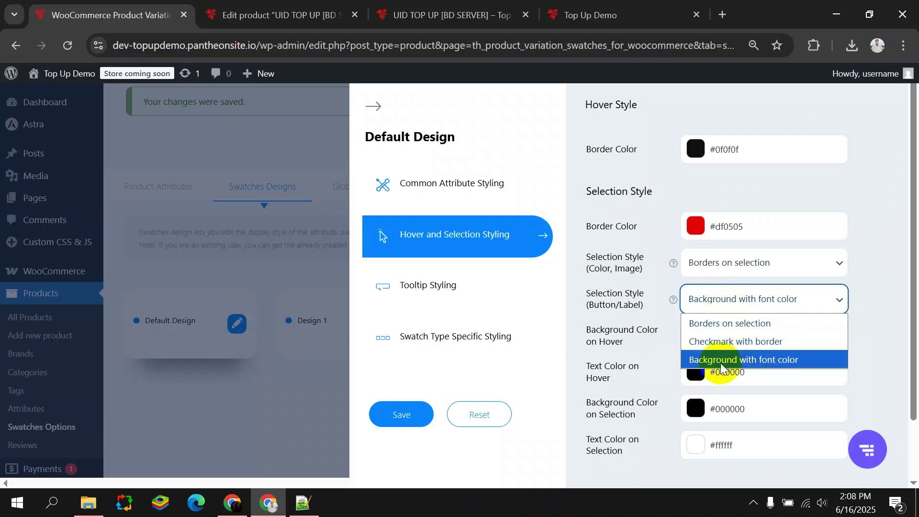
pyautogui.click(883, 329)
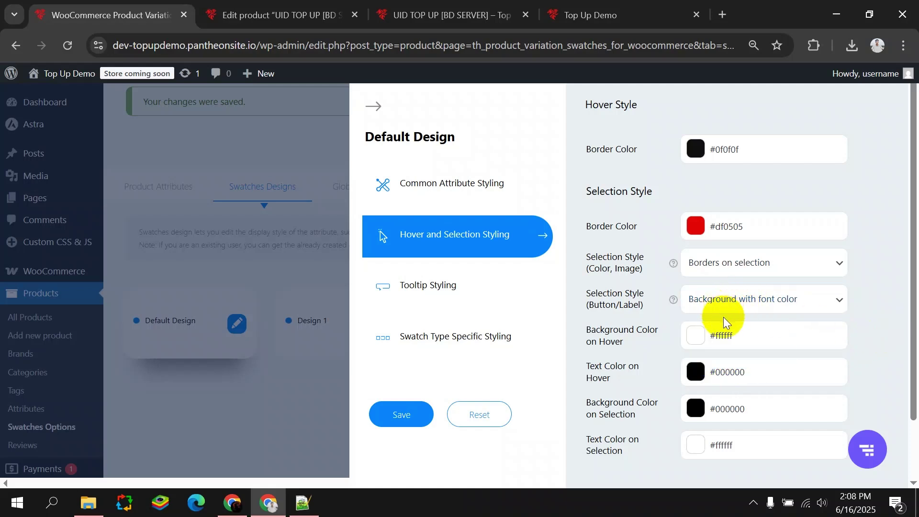
pyautogui.scroll(-2, 722, 316)
# Set Background Color on Hover to yellow #f9ec3e.
pyautogui.click(719, 265)
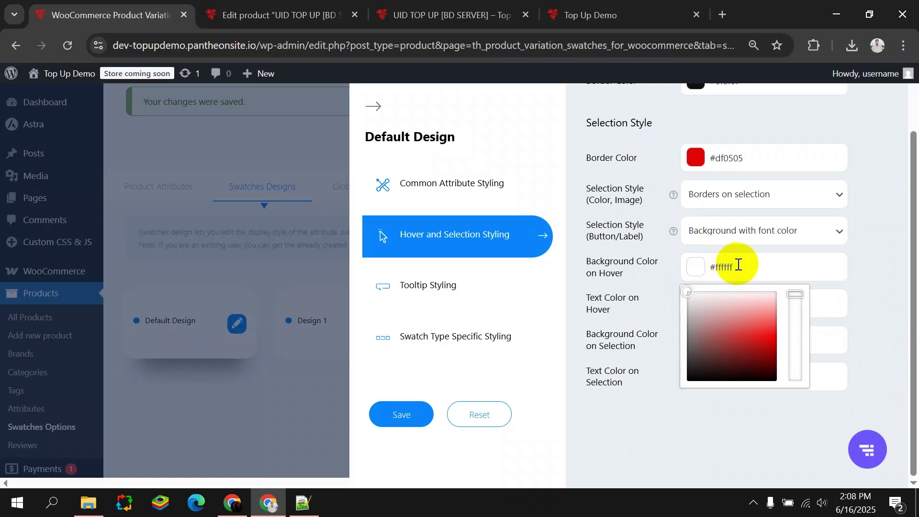
pyautogui.moveTo(794, 297)
pyautogui.mouseDown()
pyautogui.moveTo(796, 327)
pyautogui.moveTo(797, 314)
pyautogui.mouseUp()
pyautogui.click(718, 264)
pyautogui.click(799, 322)
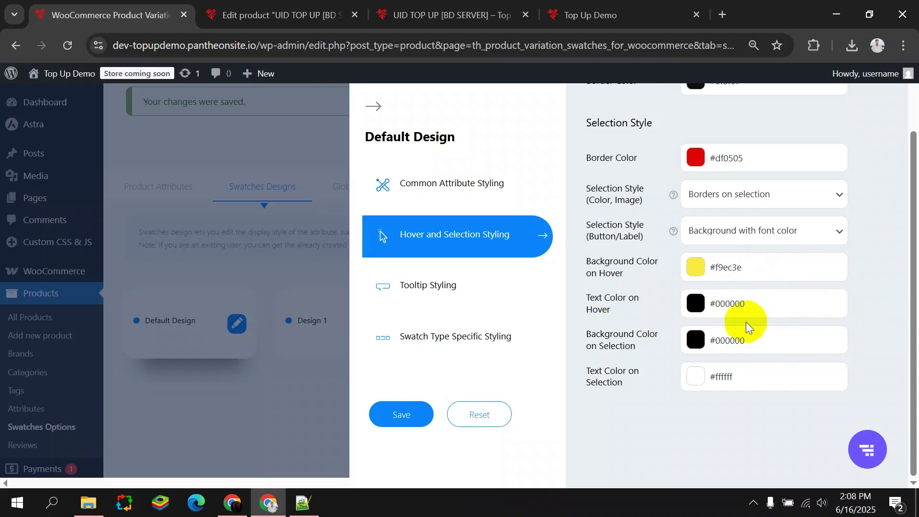
# Set selected background to red #f61212 and selected text to #0f0f0f, then save.
pyautogui.click(699, 341)
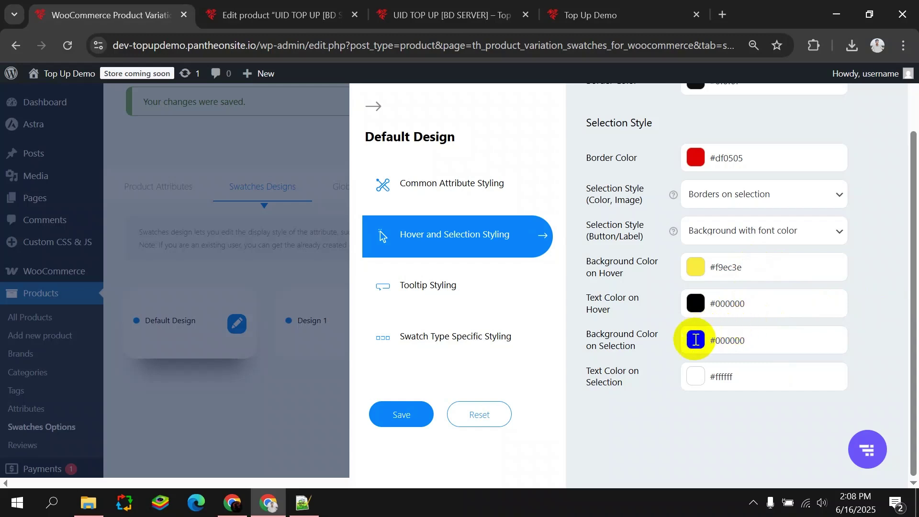
pyautogui.click(719, 341)
pyautogui.moveTo(722, 354); pyautogui.dragTo(803, 407)
pyautogui.click(865, 388)
pyautogui.click(710, 378)
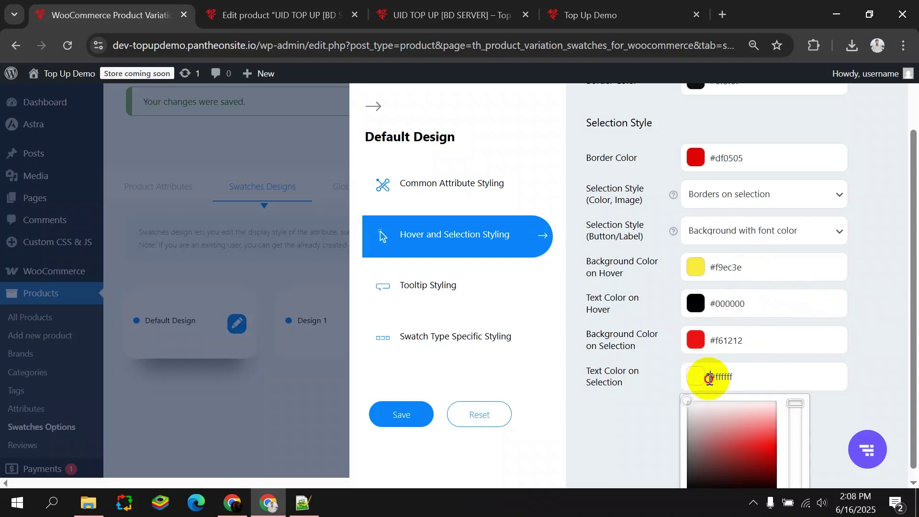
pyautogui.moveTo(754, 415); pyautogui.dragTo(619, 442)
pyautogui.click(619, 442)
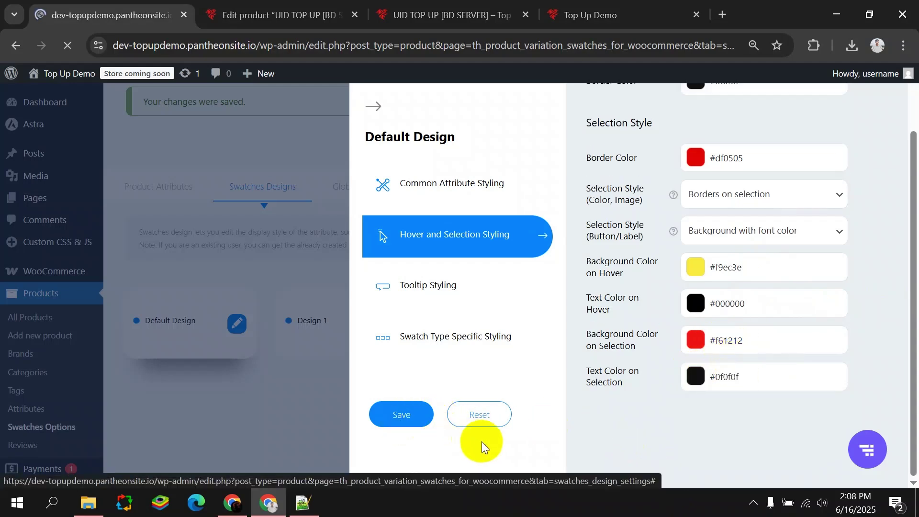
pyautogui.click(433, 14)
# Reload the product page and try the 240, 115 and 610 Diamond options.
pyautogui.click(77, 47)
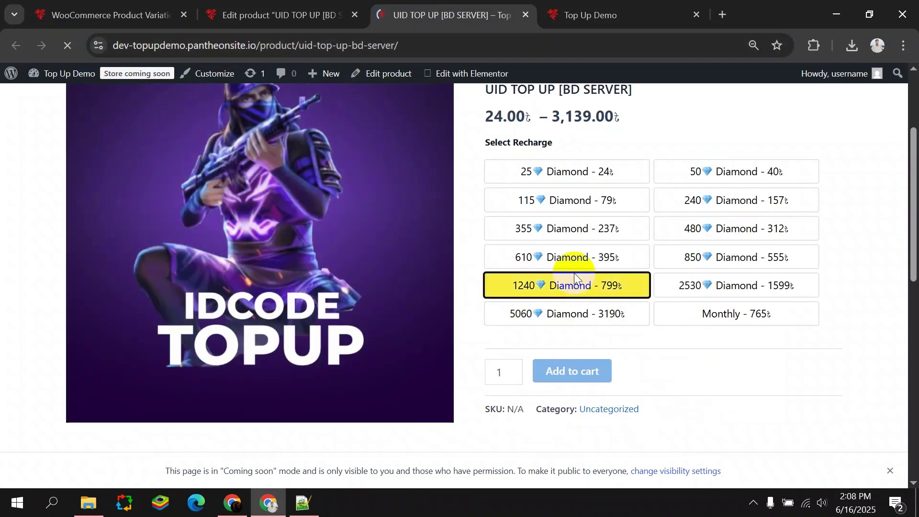
pyautogui.click(734, 197)
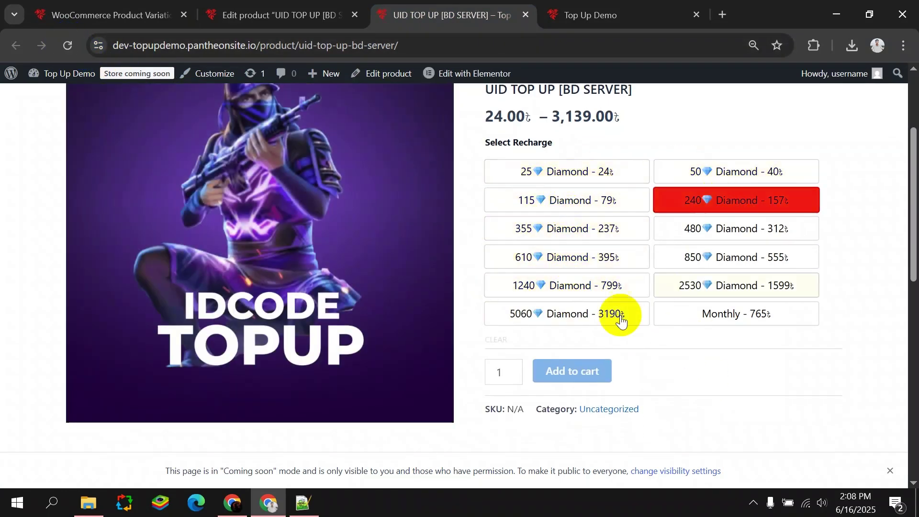
pyautogui.click(580, 201)
pyautogui.click(562, 229)
pyautogui.click(698, 234)
pyautogui.click(708, 259)
pyautogui.click(602, 270)
pyautogui.click(604, 289)
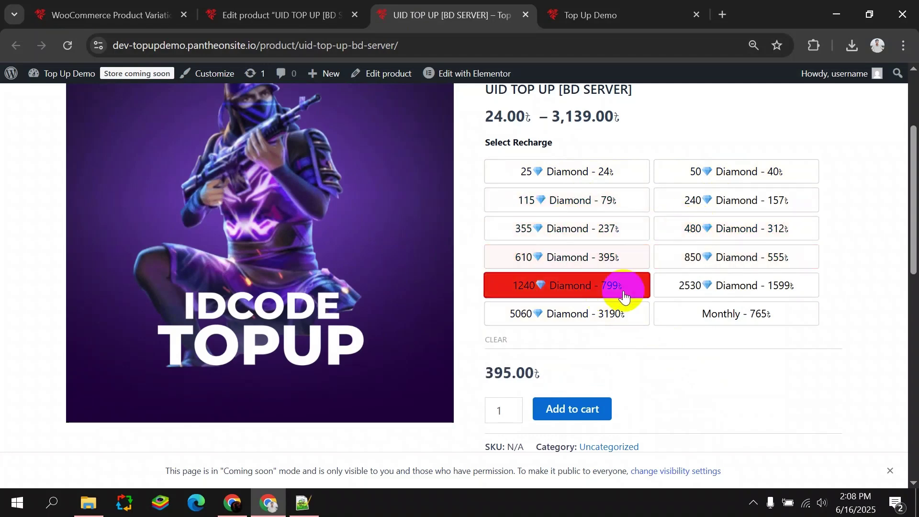
# Cycle through more recharge options, including 1240, 2530 and 115 Diamond, checking the red selection.
pyautogui.click(571, 192)
pyautogui.click(565, 174)
pyautogui.click(702, 178)
pyautogui.click(708, 229)
pyautogui.click(698, 256)
pyautogui.click(669, 289)
pyautogui.click(617, 287)
pyautogui.click(579, 221)
pyautogui.click(580, 174)
pyautogui.click(569, 200)
# Reopen the Default Design's Hover and Selection Styling, briefly checking the product page.
pyautogui.click(131, 10)
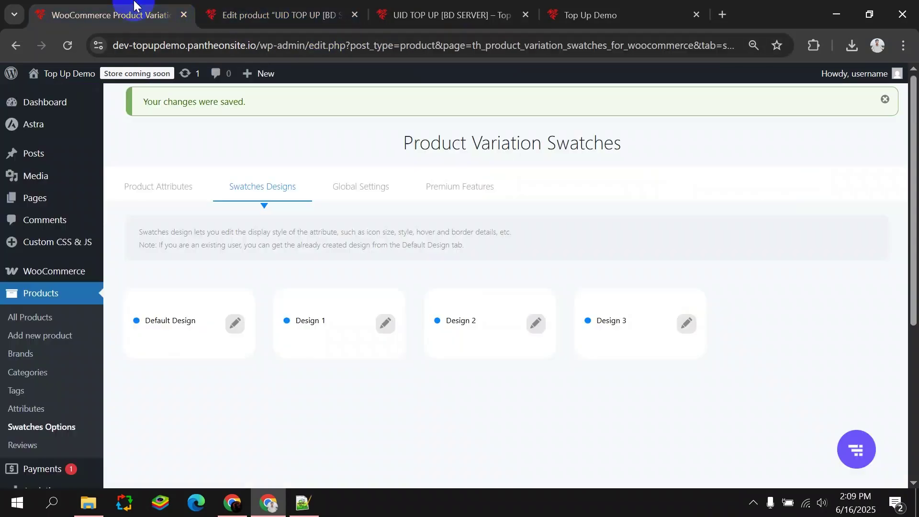
pyautogui.click(235, 323)
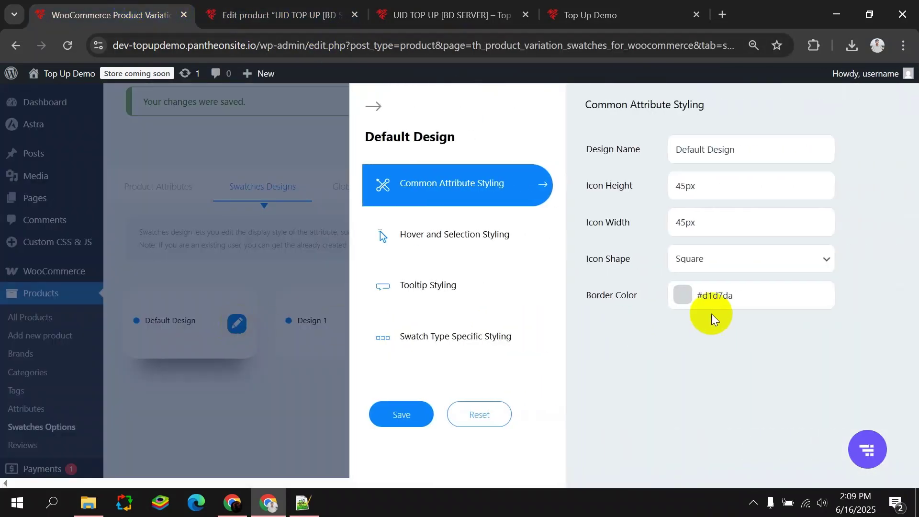
pyautogui.click(507, 247)
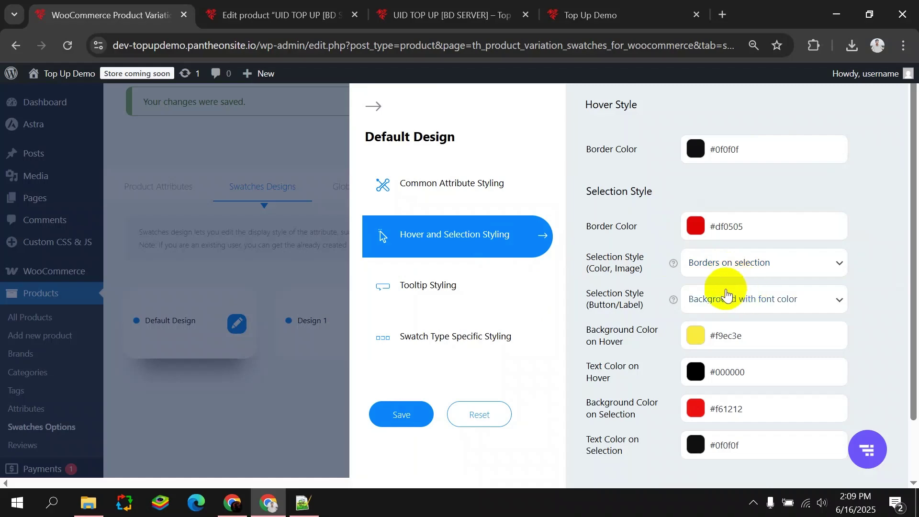
pyautogui.click(401, 5)
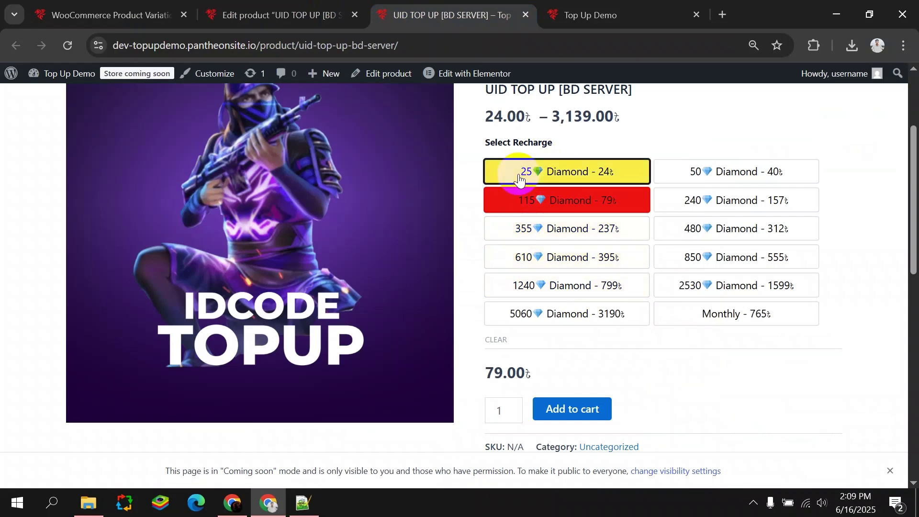
pyautogui.click(110, 14)
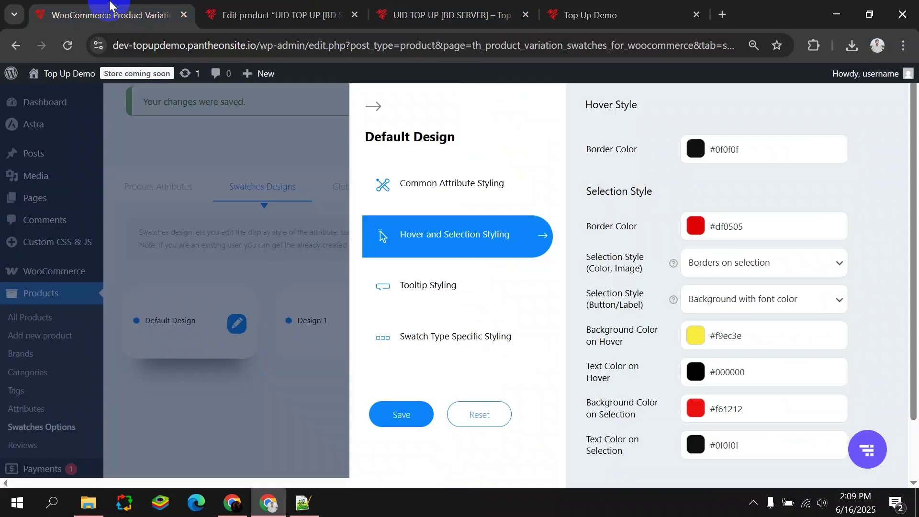
# Set Selection Border Color to yellow #f9ec3e by pasting the hover background value.
pyautogui.click(697, 221)
pyautogui.click(792, 268)
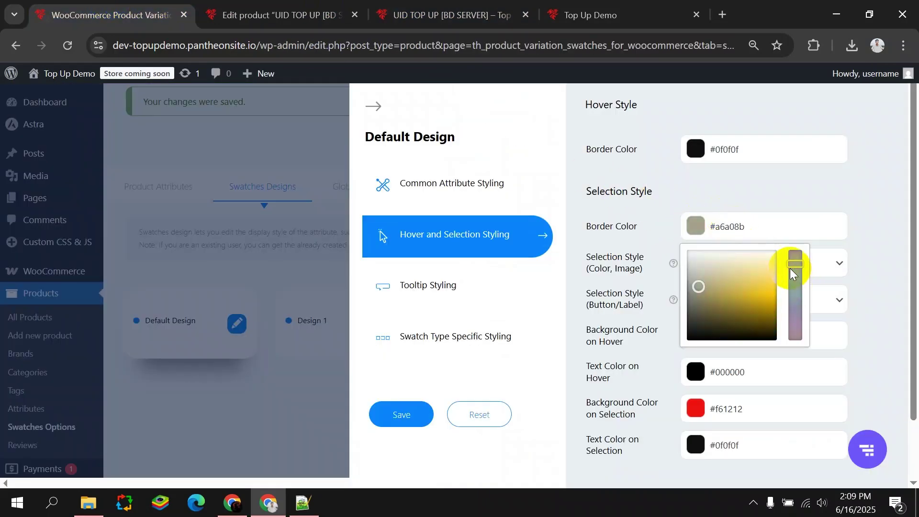
pyautogui.click(730, 364)
pyautogui.moveTo(757, 338); pyautogui.dragTo(711, 339)
pyautogui.hotkey('ctrl', 'c')
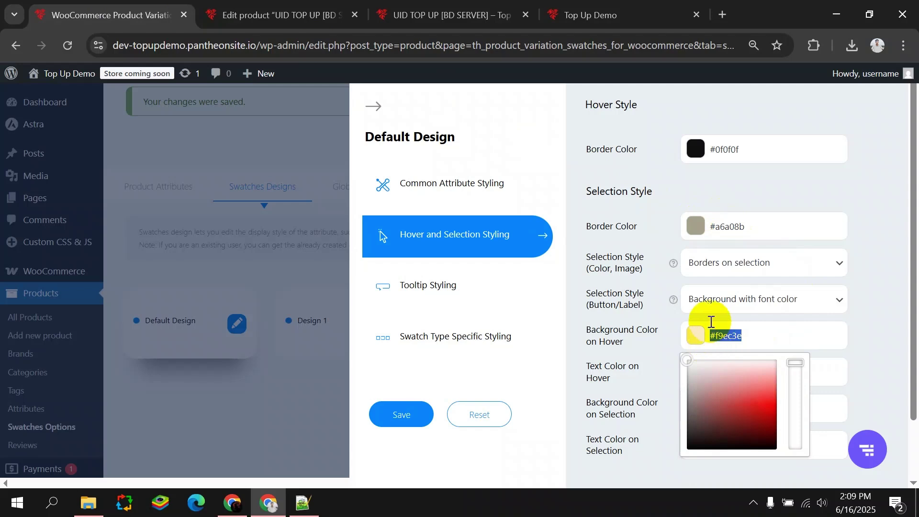
pyautogui.doubleClick(718, 228)
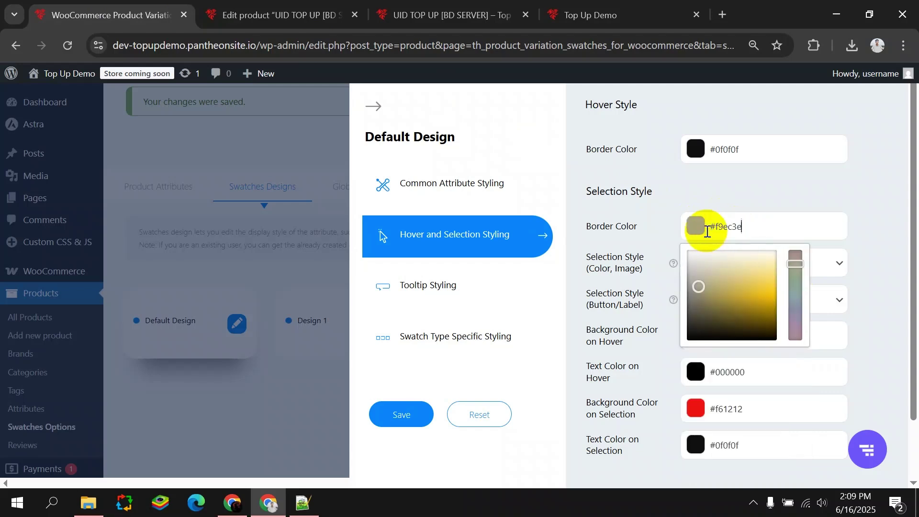
pyautogui.hotkey('ctrl', 'v')
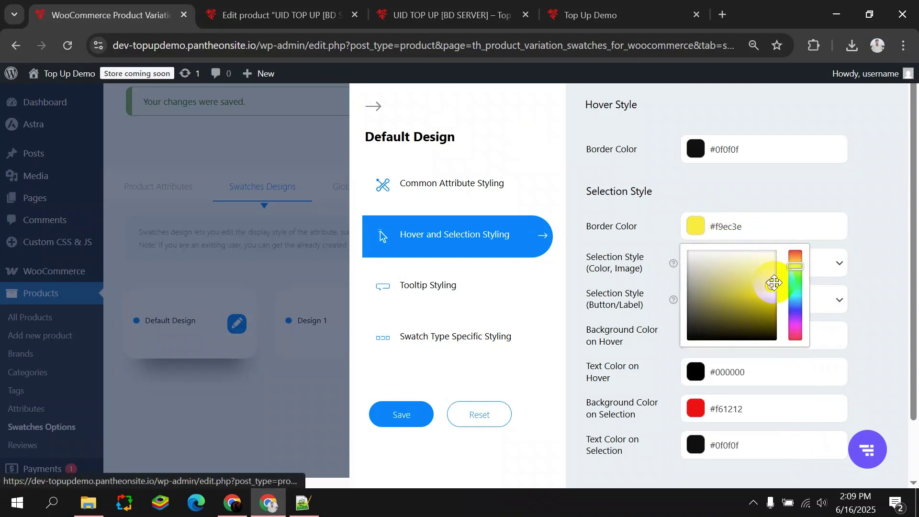
pyautogui.click(691, 199)
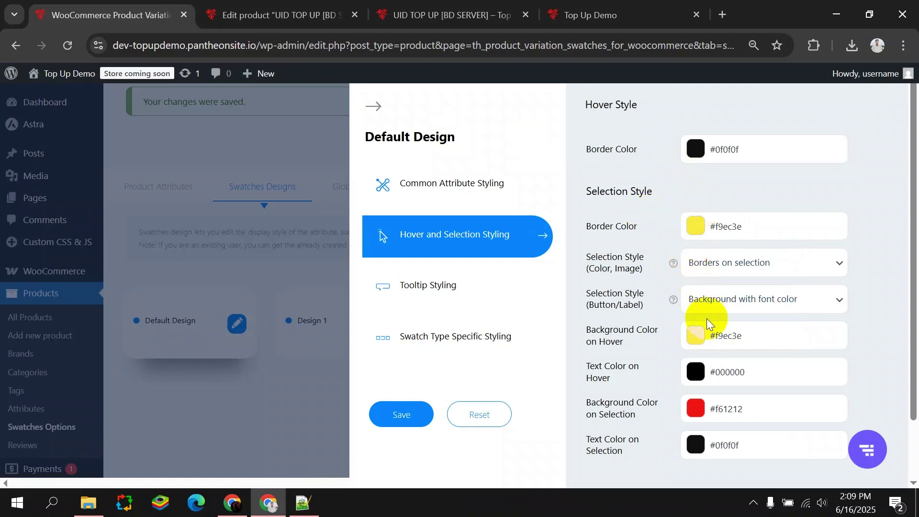
# Set Background Color on Selection to green #1cf61c and save the design.
pyautogui.scroll(-2, 657, 347)
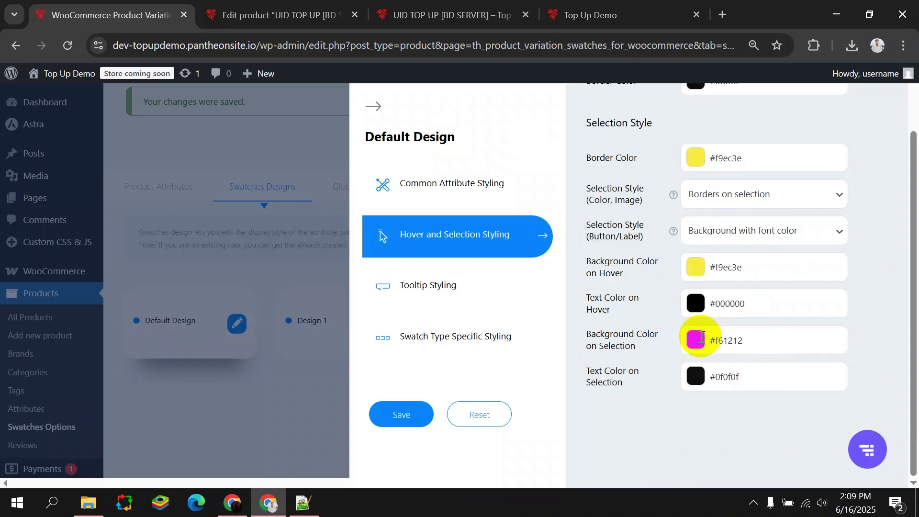
pyautogui.click(716, 336)
pyautogui.moveTo(795, 383); pyautogui.dragTo(797, 413)
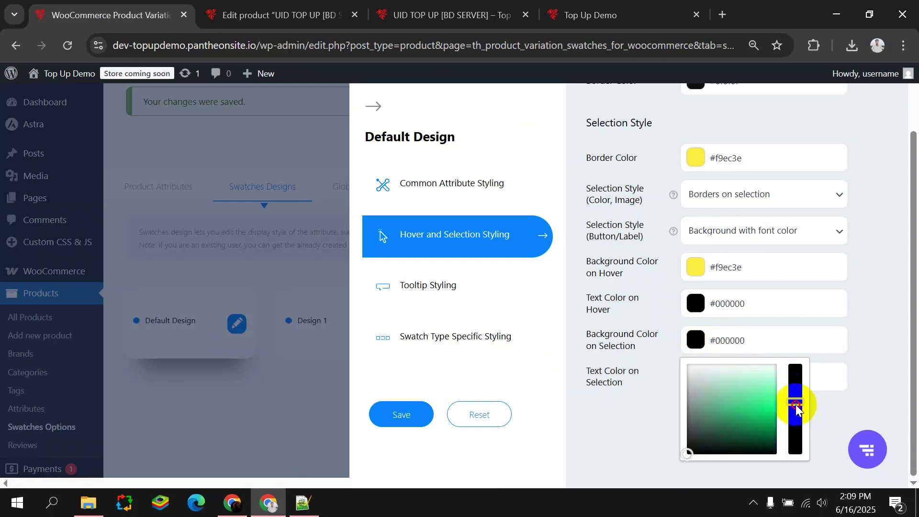
pyautogui.click(765, 402)
pyautogui.click(896, 381)
pyautogui.click(401, 414)
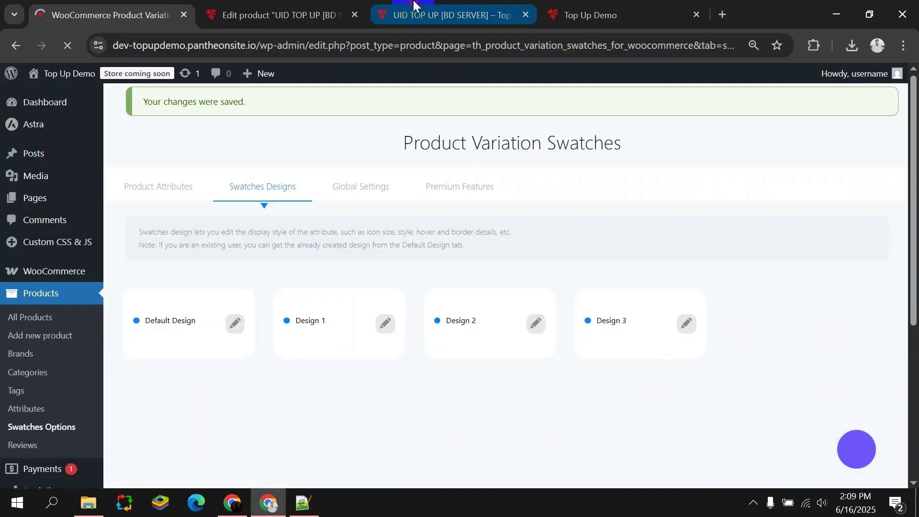
# Reload the product page and select the 5060, 1240 and 50 Diamond options to see green selection.
pyautogui.click(445, 15)
pyautogui.click(67, 45)
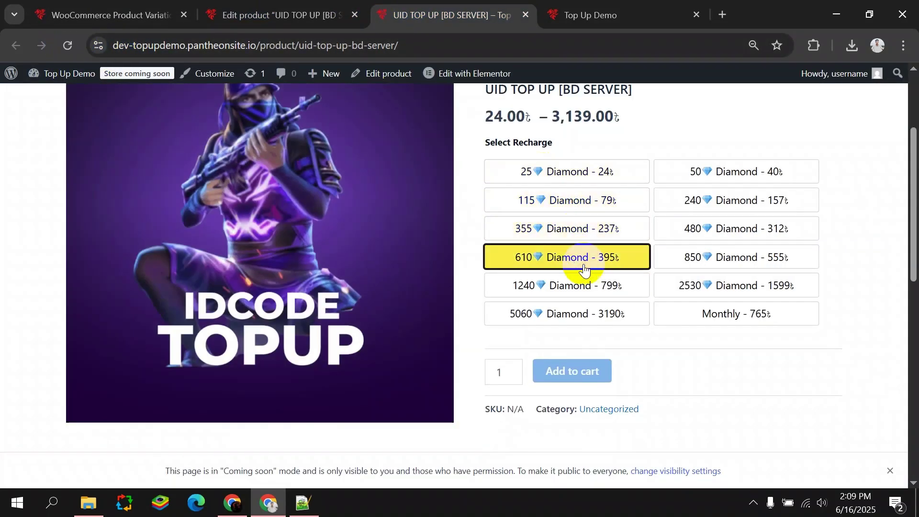
pyautogui.click(598, 307)
pyautogui.click(591, 287)
pyautogui.click(574, 253)
pyautogui.click(560, 201)
pyautogui.click(613, 175)
pyautogui.click(675, 177)
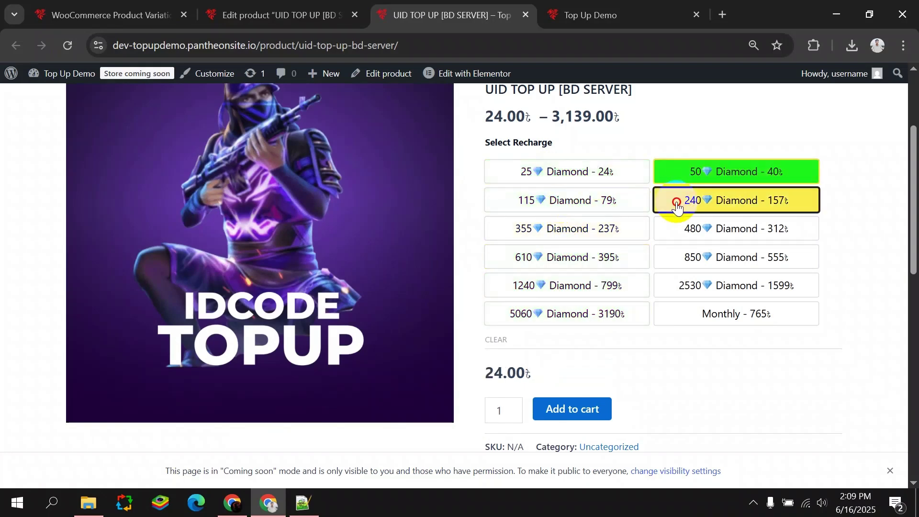
# Step through more options, including Monthly and 1240 Diamond, then return to the swatches settings.
pyautogui.click(676, 205)
pyautogui.click(685, 229)
pyautogui.click(690, 257)
pyautogui.click(675, 286)
pyautogui.click(661, 314)
pyautogui.click(569, 295)
pyautogui.scroll(3, 551, 201)
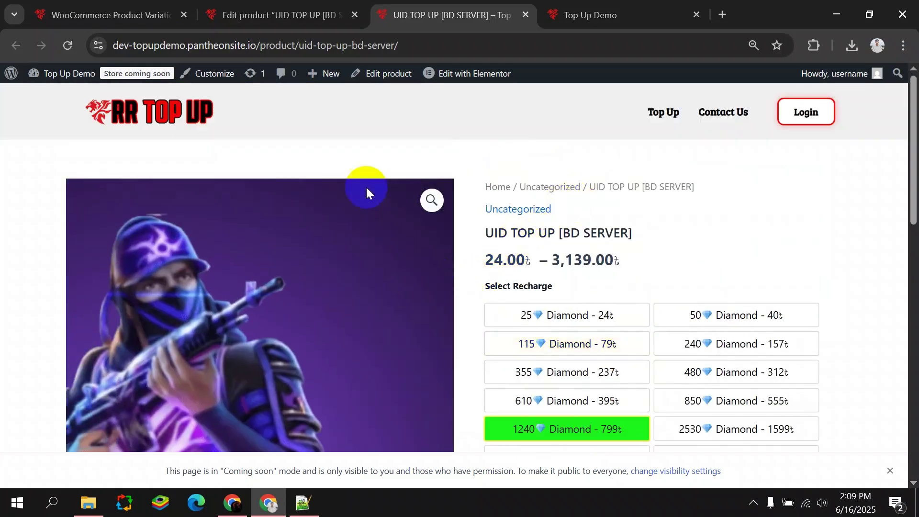
pyautogui.click(115, 5)
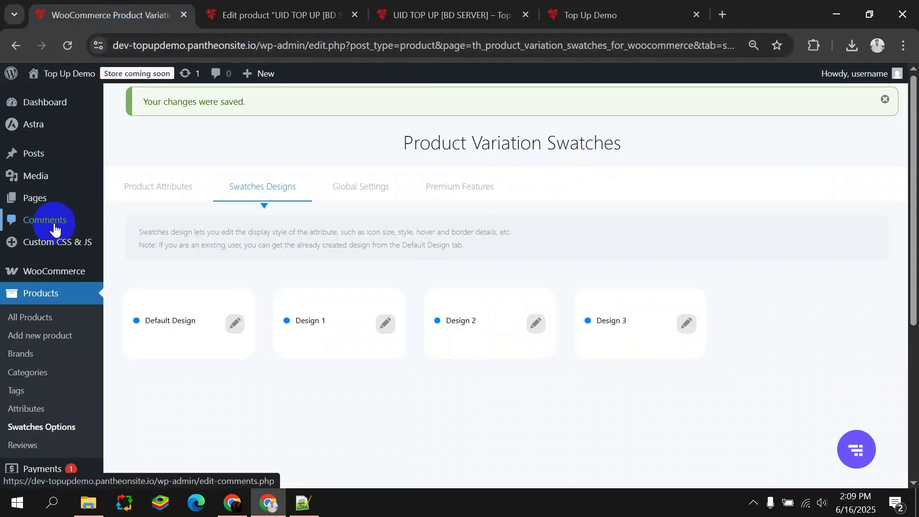
# Open Custom CSS & JS > All Custom Code to view the empty snippet list.
pyautogui.scroll(-5, 81, 273)
pyautogui.scroll(5, 81, 292)
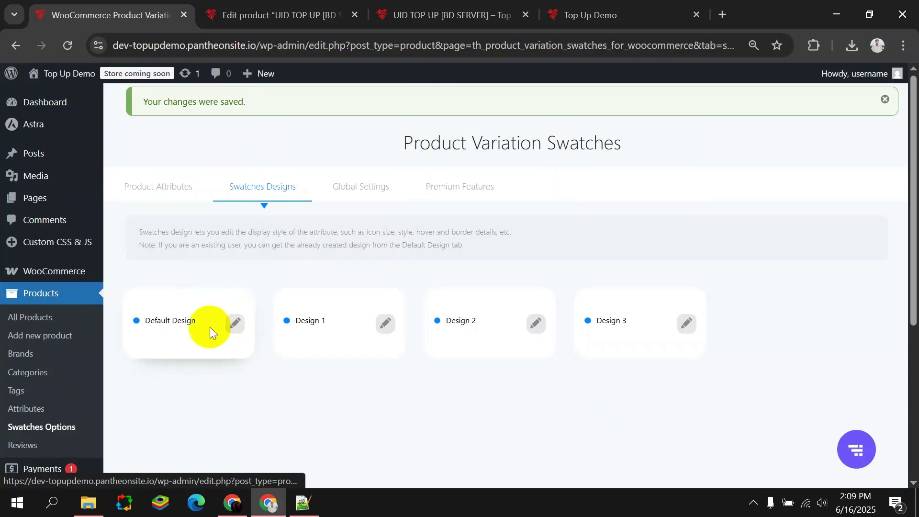
pyautogui.moveTo(57, 241)
pyautogui.click(150, 249)
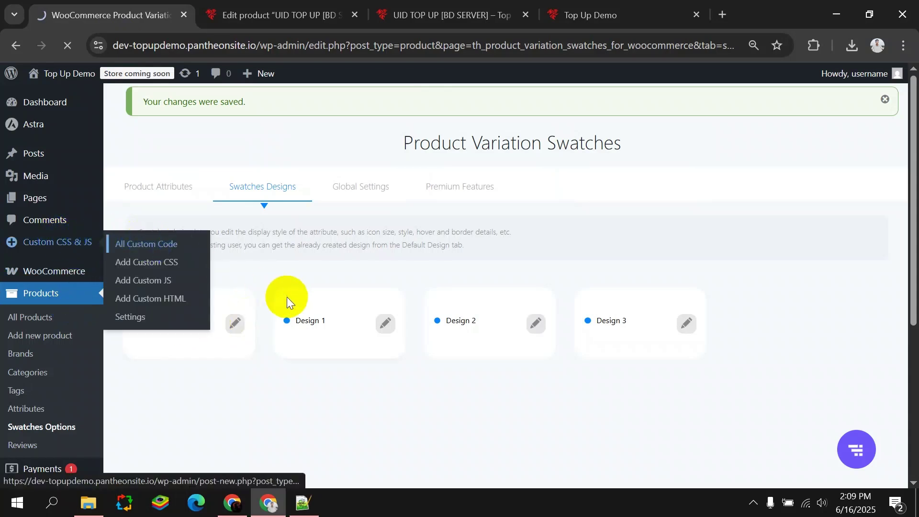
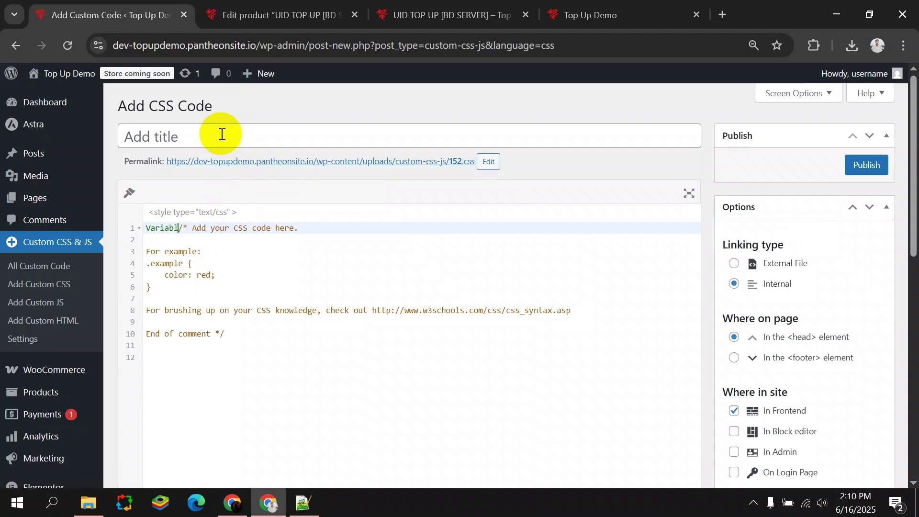
# Title the new CSS snippet 'Variable', removing that stray word from its code.
pyautogui.click(222, 134)
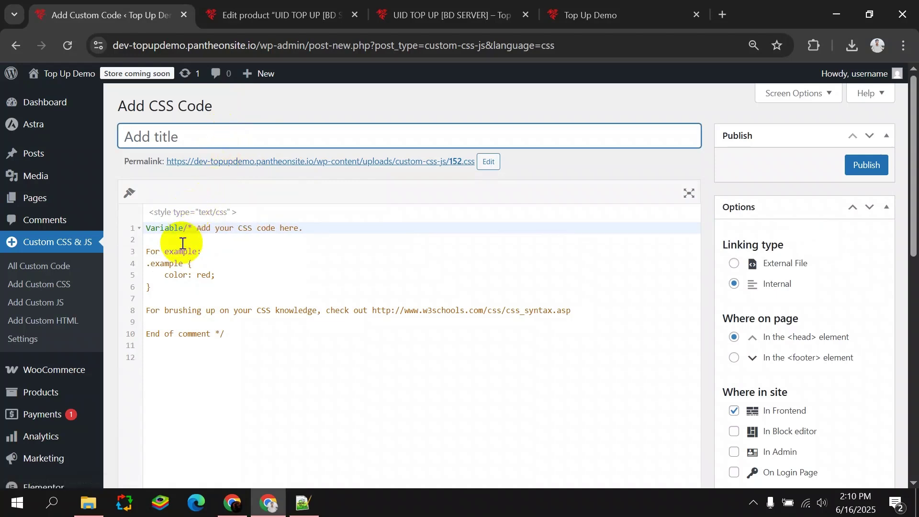
pyautogui.moveTo(183, 229); pyautogui.dragTo(92, 236)
pyautogui.hotkey('ctrl', 'c')
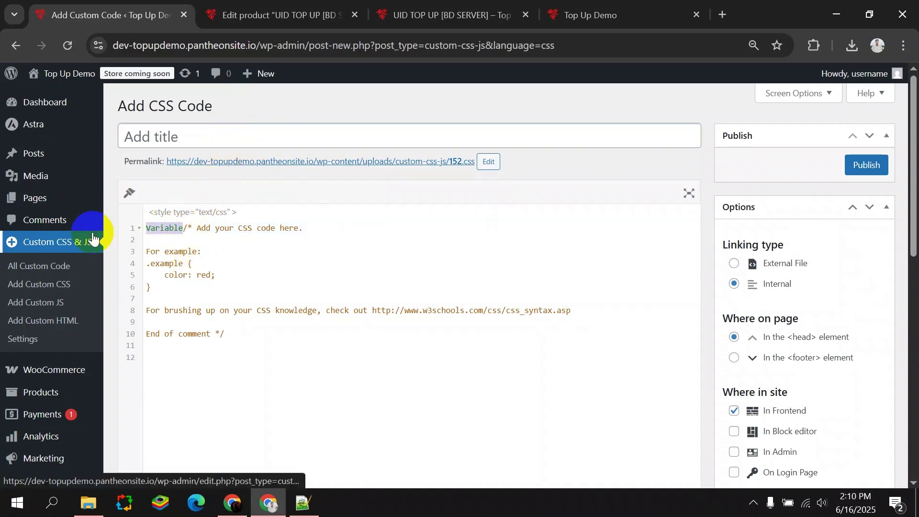
pyautogui.press('BackSpace')
pyautogui.hotkey('ctrl', 'v')
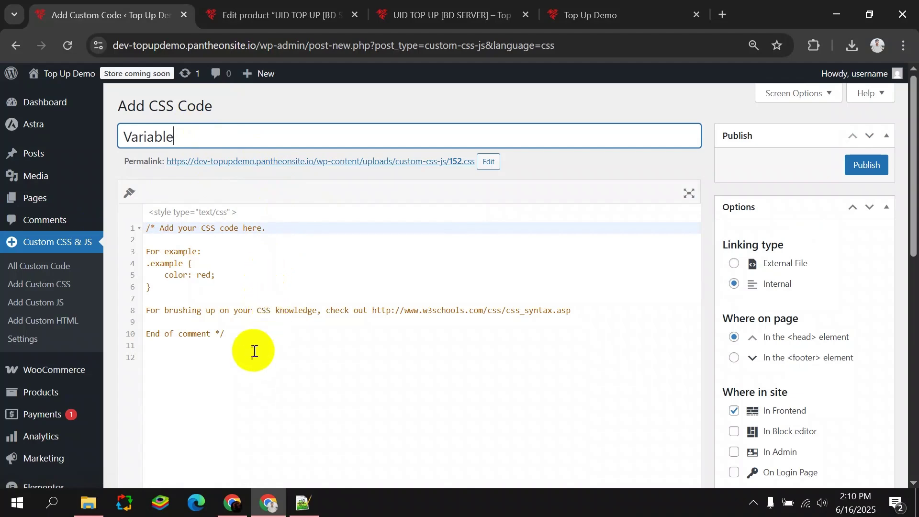
pyautogui.click(191, 346)
pyautogui.click(722, 16)
# Find the author's blog, open 'Build a Gaming Top-Up Website' and copy its swatch-button CSS.
pyautogui.write('md')
pyautogui.click(582, 103)
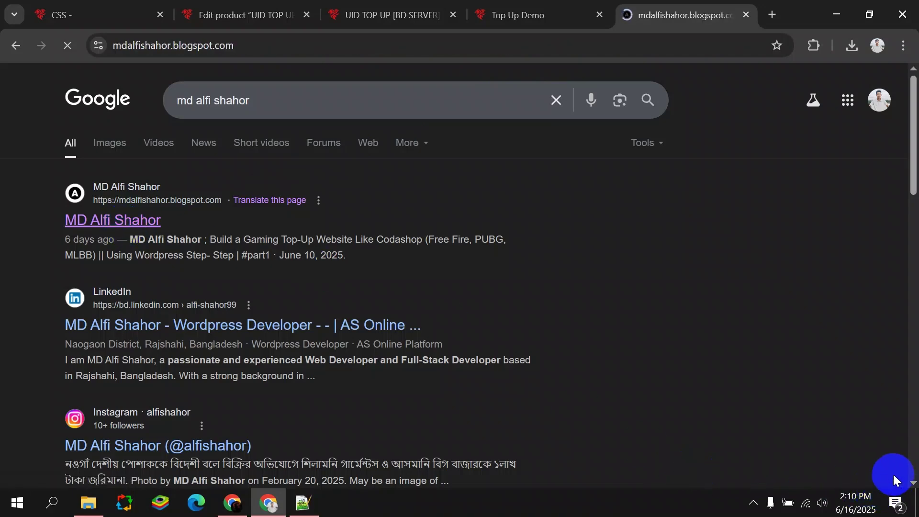
pyautogui.scroll(-5, 892, 475)
pyautogui.click(354, 266)
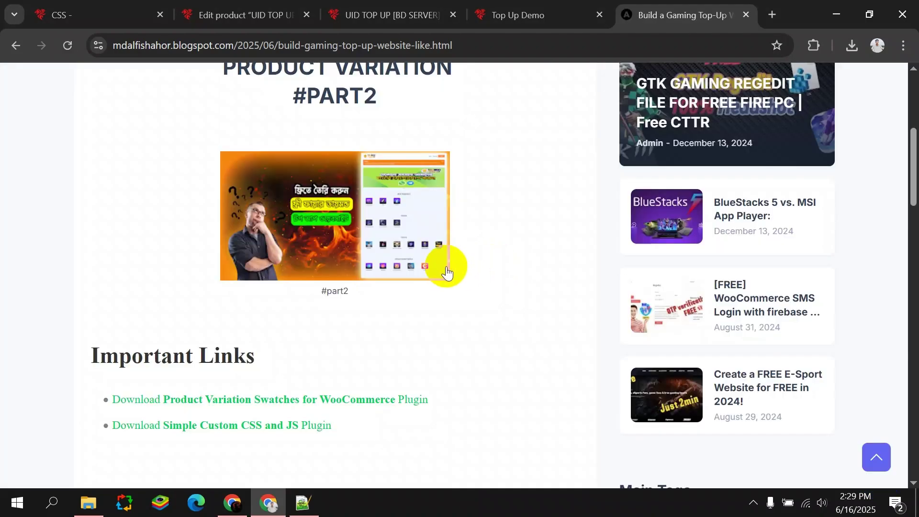
pyautogui.scroll(-6, 450, 269)
pyautogui.scroll(-3, 424, 263)
pyautogui.click(551, 157)
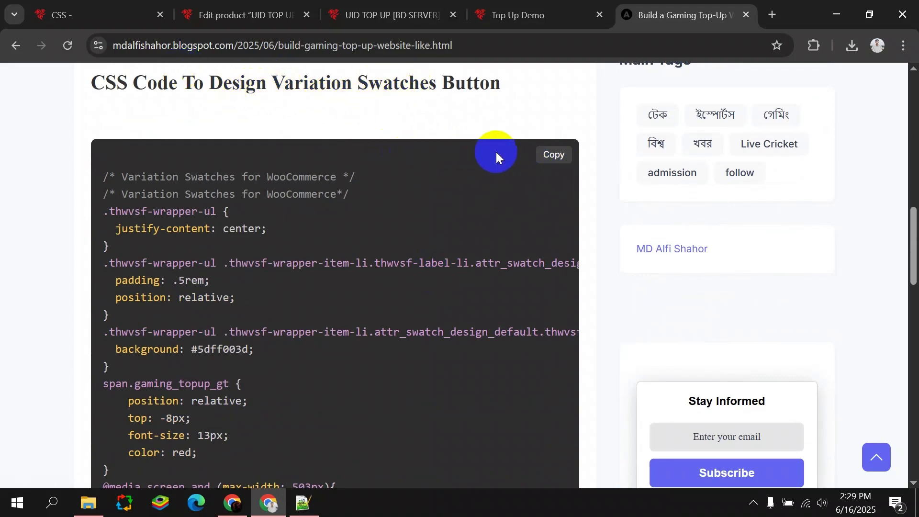
pyautogui.scroll(-3, 385, 192)
pyautogui.scroll(3, 372, 196)
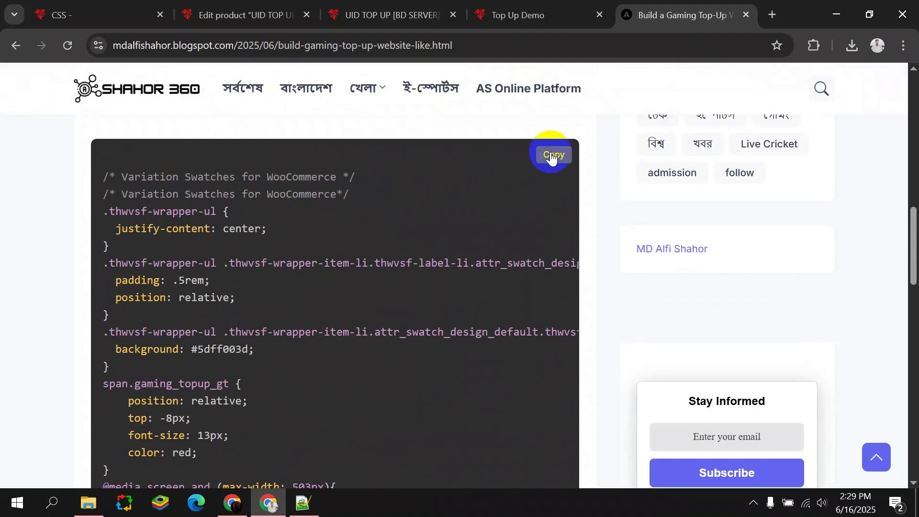
pyautogui.click(123, 5)
# Paste the swatch-button CSS into the Variable snippet, publish it, and view the UID TOP UP page.
pyautogui.scroll(-1, 237, 318)
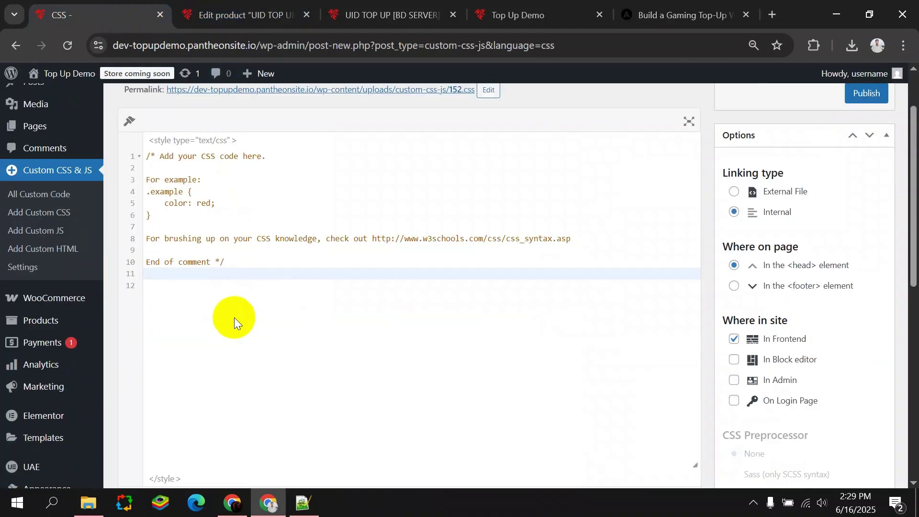
pyautogui.hotkey('ctrl', 'v')
pyautogui.scroll(3, 455, 281)
pyautogui.scroll(5, 455, 281)
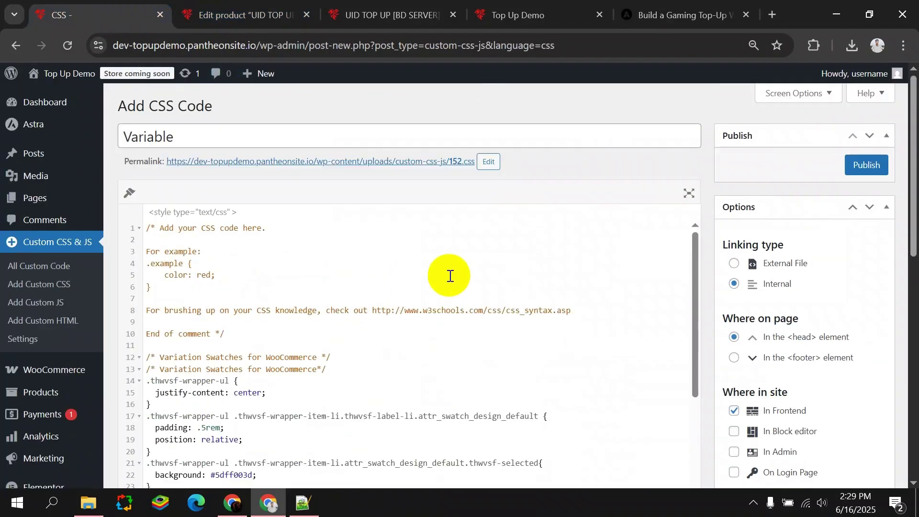
pyautogui.scroll(-5, 551, 241)
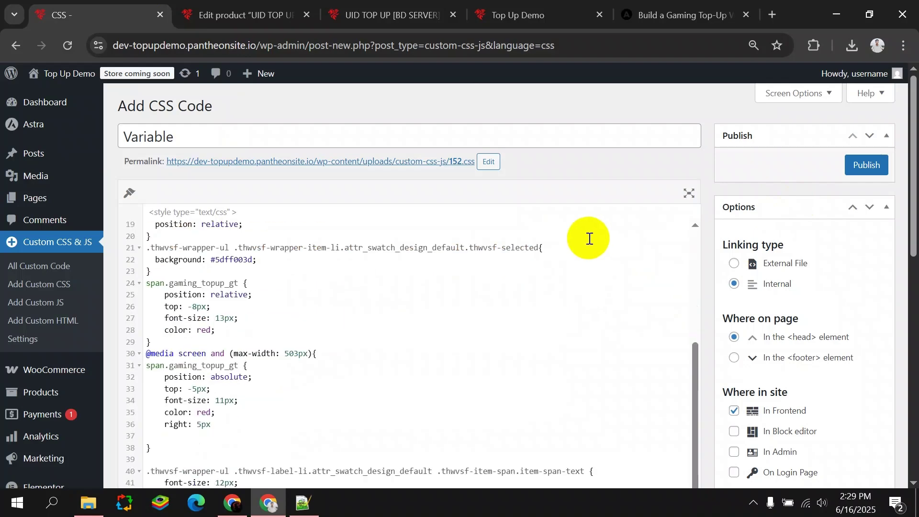
pyautogui.scroll(-5, 742, 280)
pyautogui.scroll(5, 745, 240)
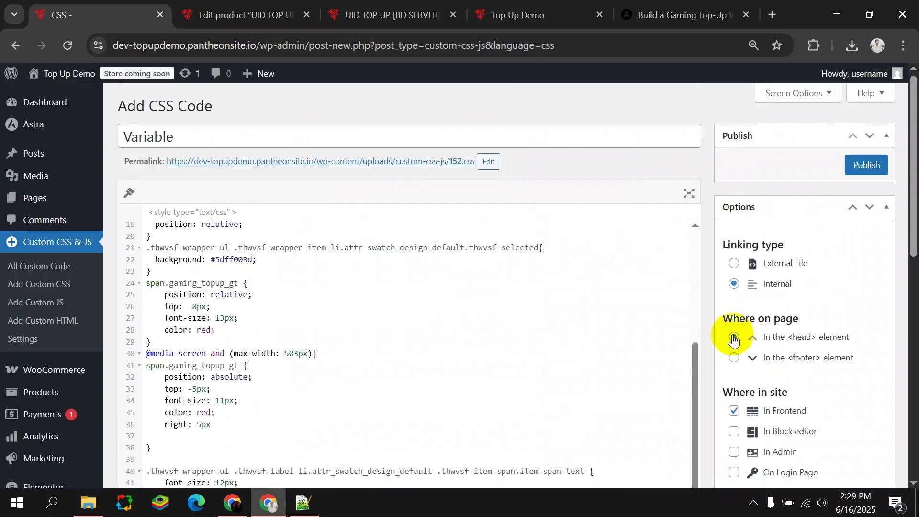
pyautogui.scroll(-3, 733, 340)
pyautogui.scroll(3, 745, 321)
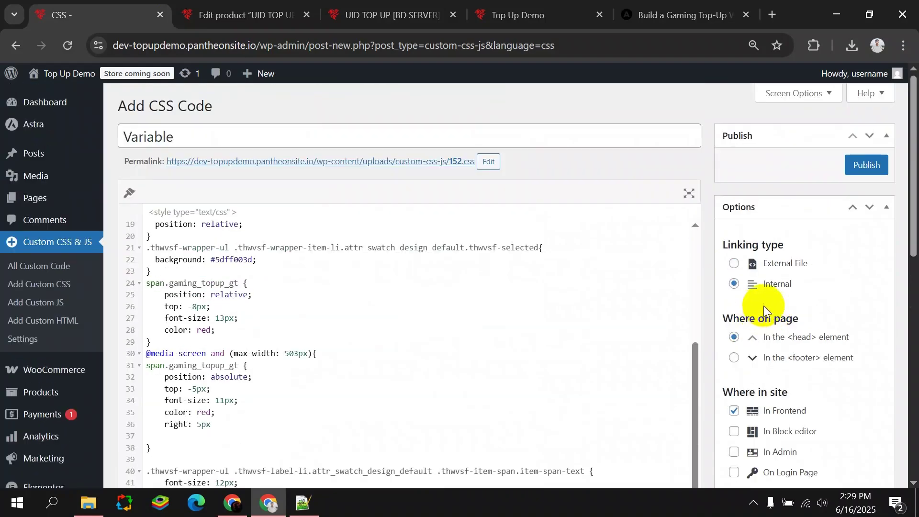
pyautogui.click(866, 167)
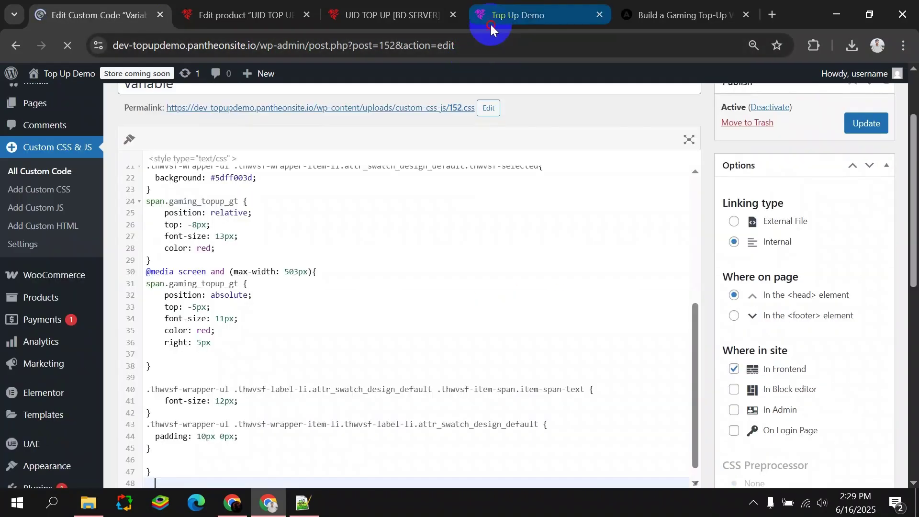
pyautogui.click(493, 15)
pyautogui.click(348, 5)
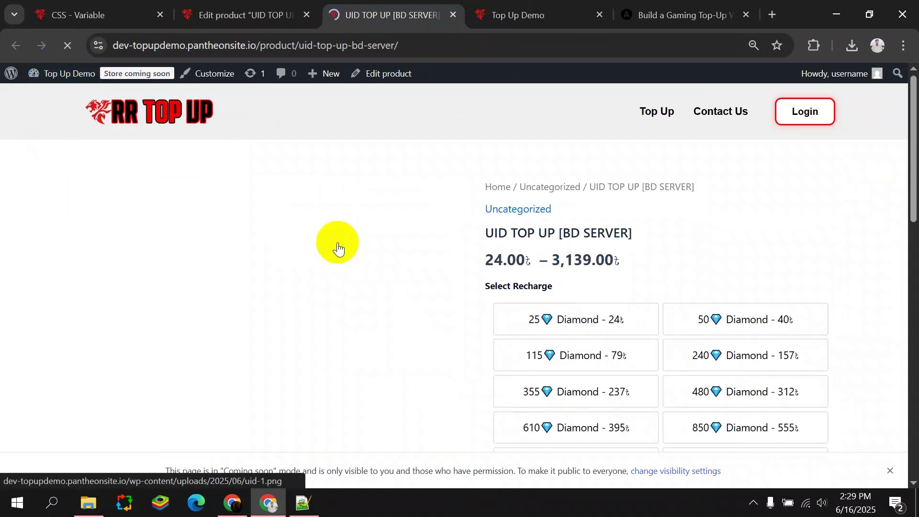
pyautogui.scroll(-3, 577, 278)
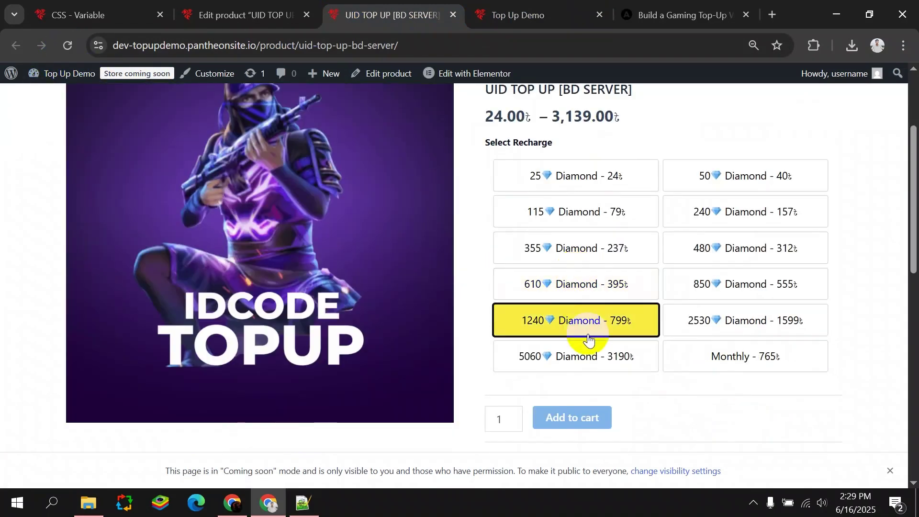
pyautogui.click(700, 298)
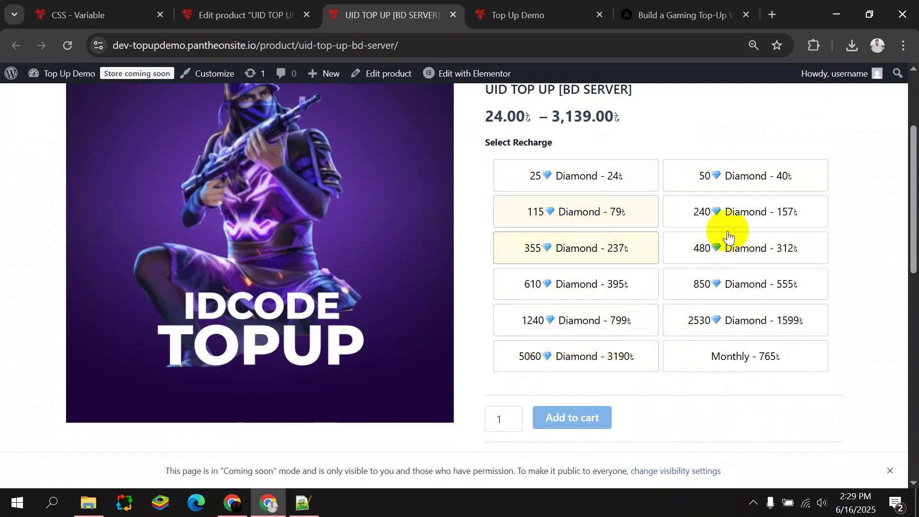
pyautogui.click(623, 287)
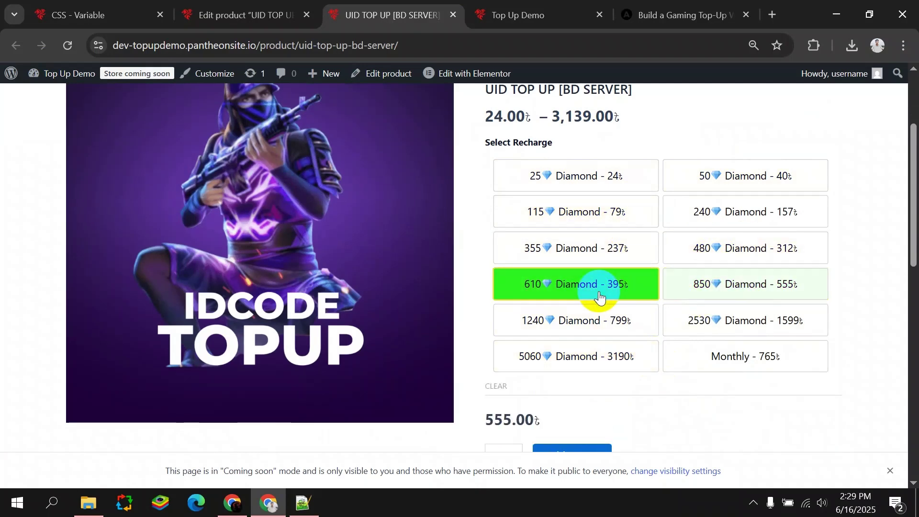
pyautogui.click(550, 289)
pyautogui.scroll(3, 215, 115)
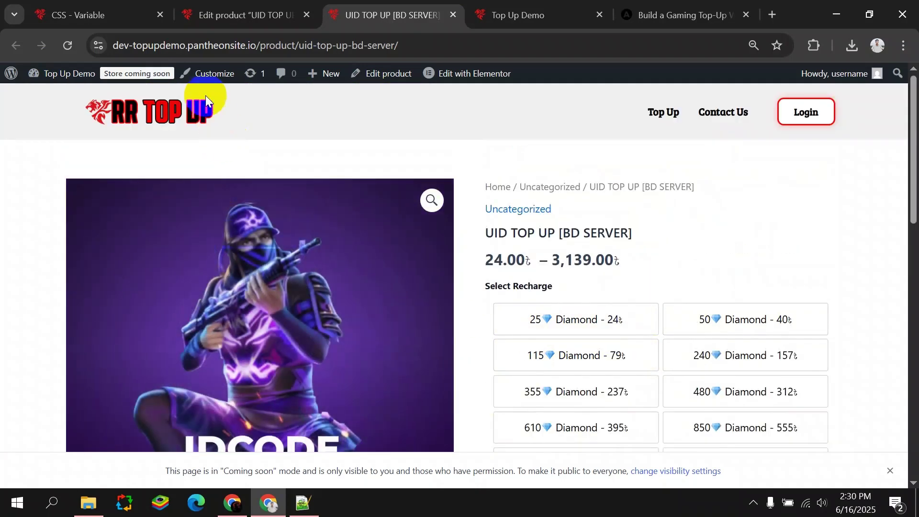
pyautogui.click(93, 10)
pyautogui.scroll(2, 77, 216)
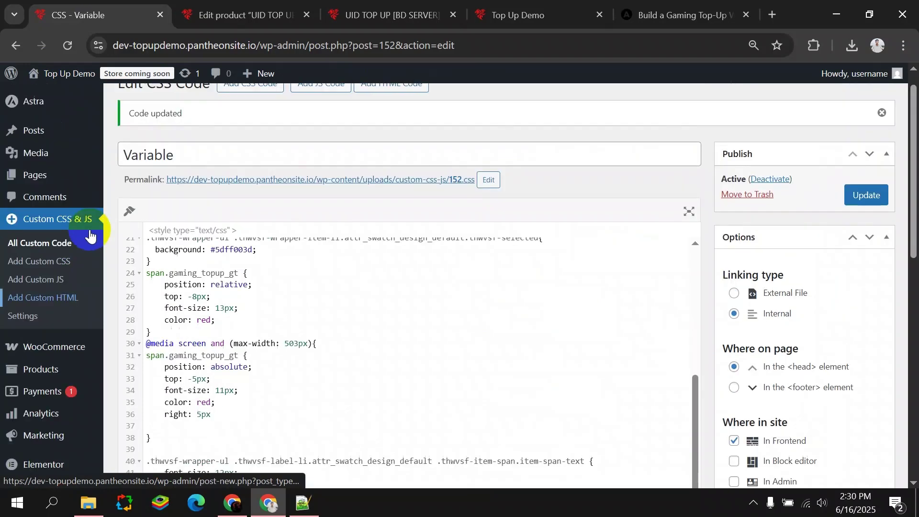
# Create the 'Variation JS' snippet with the tutorial's jQuery swatch code, loaded in the footer.
pyautogui.click(314, 110)
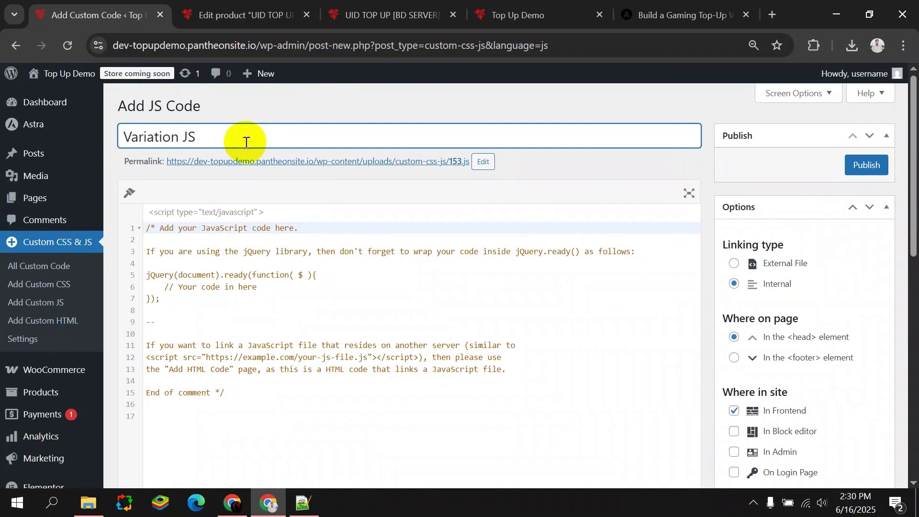
pyautogui.scroll(-4, 335, 167)
pyautogui.click(647, 12)
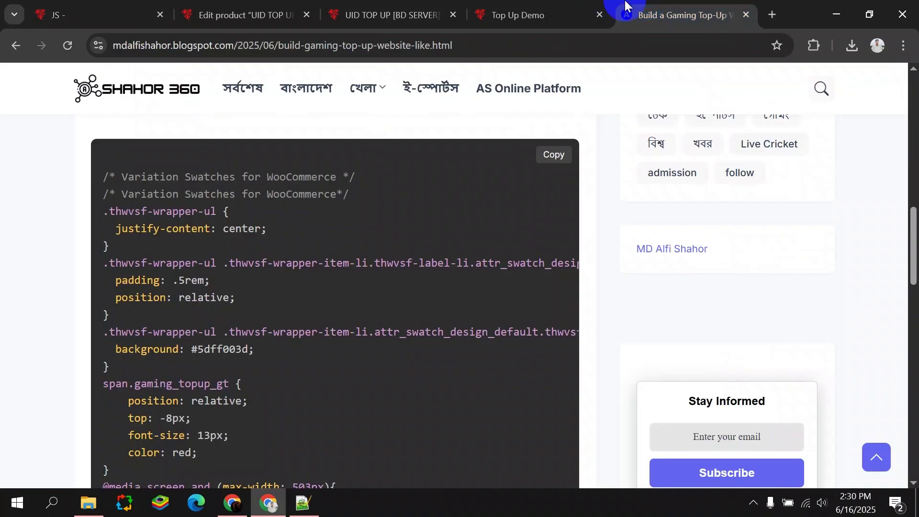
pyautogui.scroll(-4, 274, 232)
pyautogui.scroll(-8, 275, 232)
pyautogui.click(527, 263)
pyautogui.click(76, 6)
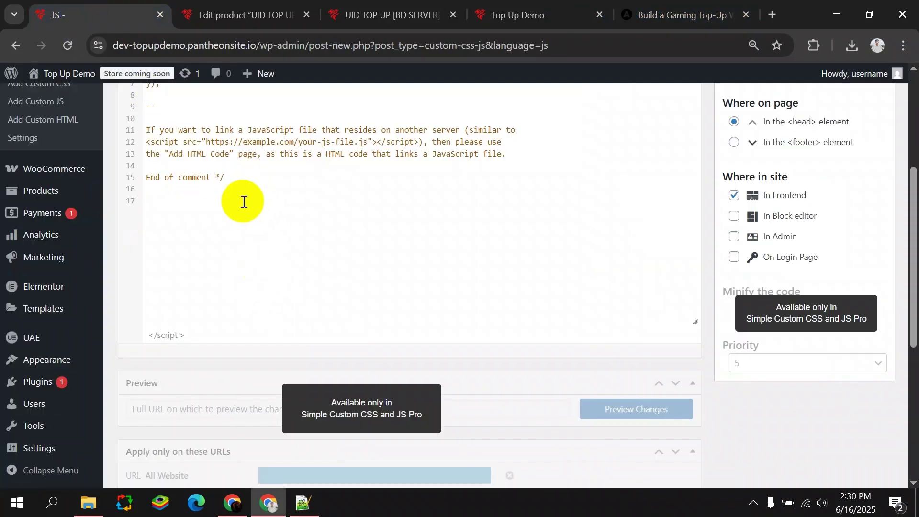
pyautogui.click(184, 195)
pyautogui.hotkey('ctrl', 'v')
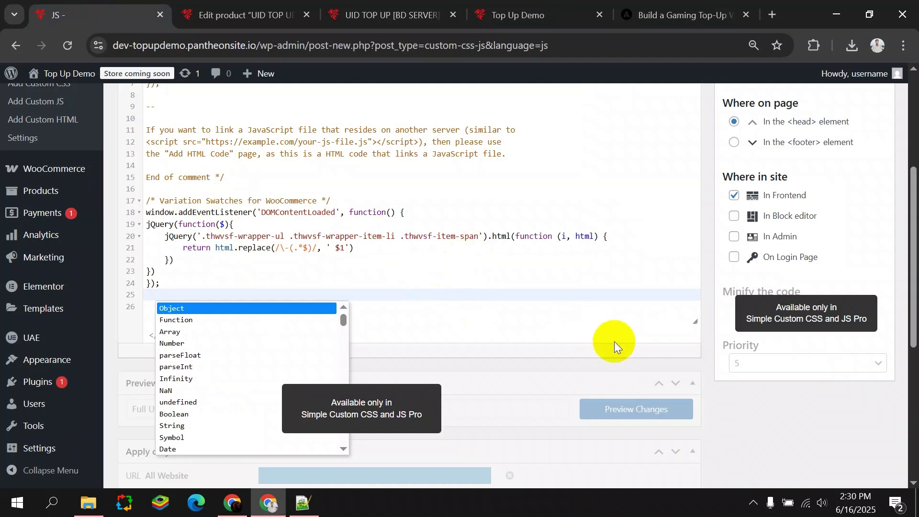
pyautogui.scroll(3, 624, 330)
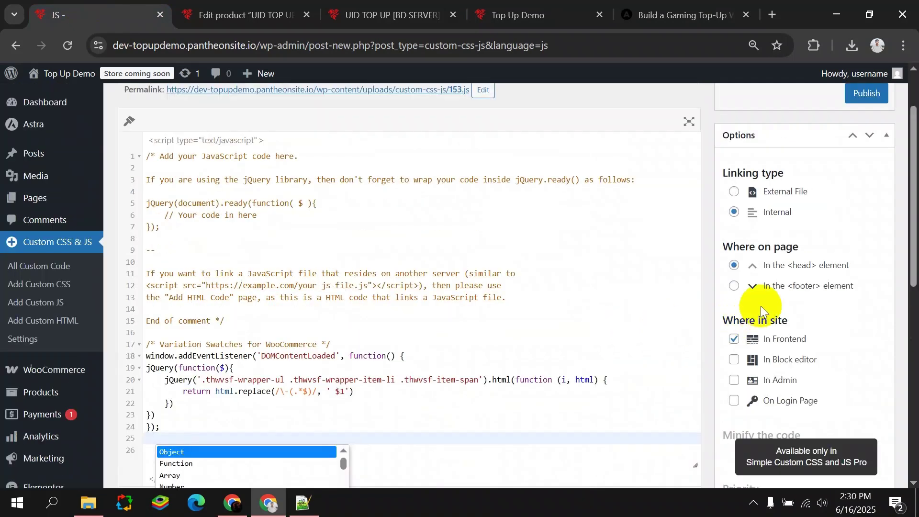
pyautogui.click(734, 286)
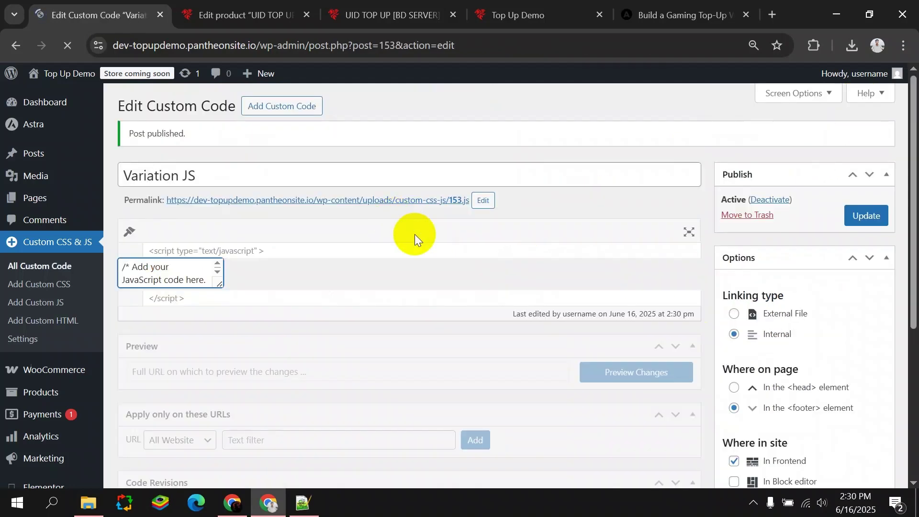
# Reload the UID TOP UP page to apply the script and test the 25 Diamond option.
pyautogui.click(386, 19)
pyautogui.click(69, 45)
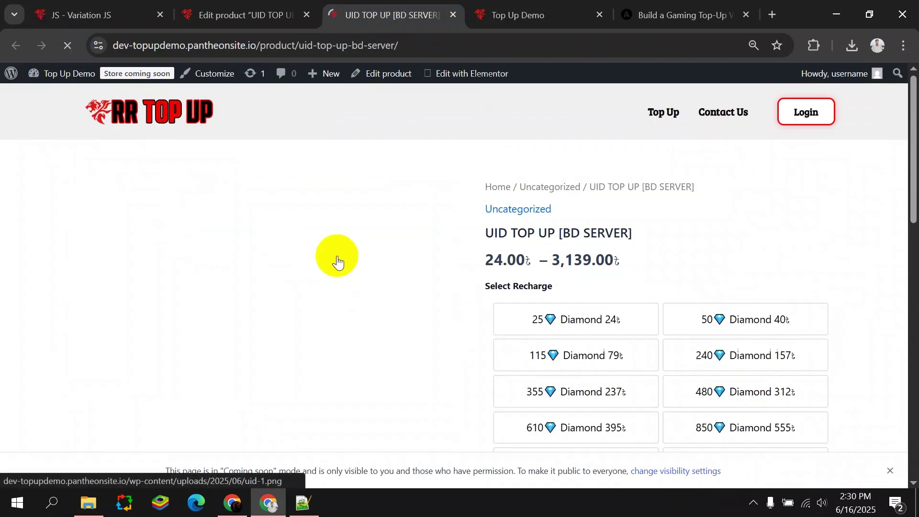
pyautogui.click(621, 334)
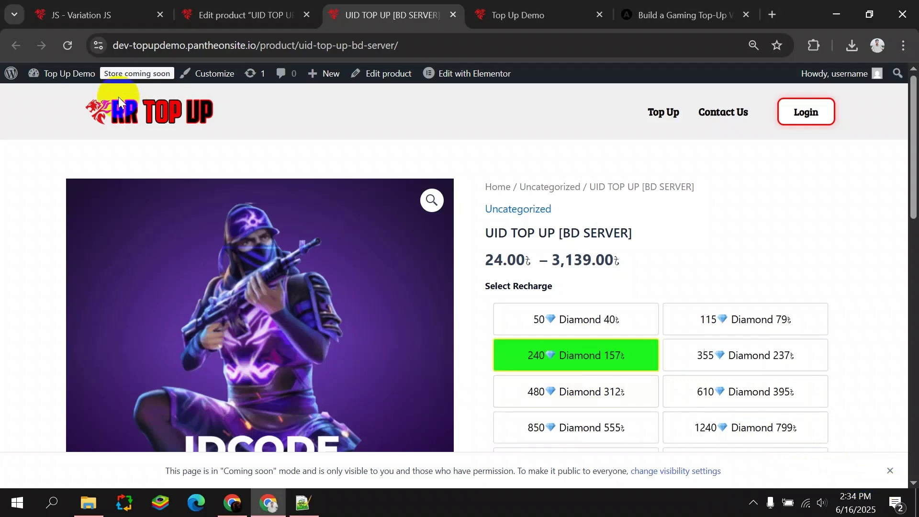
pyautogui.click(72, 39)
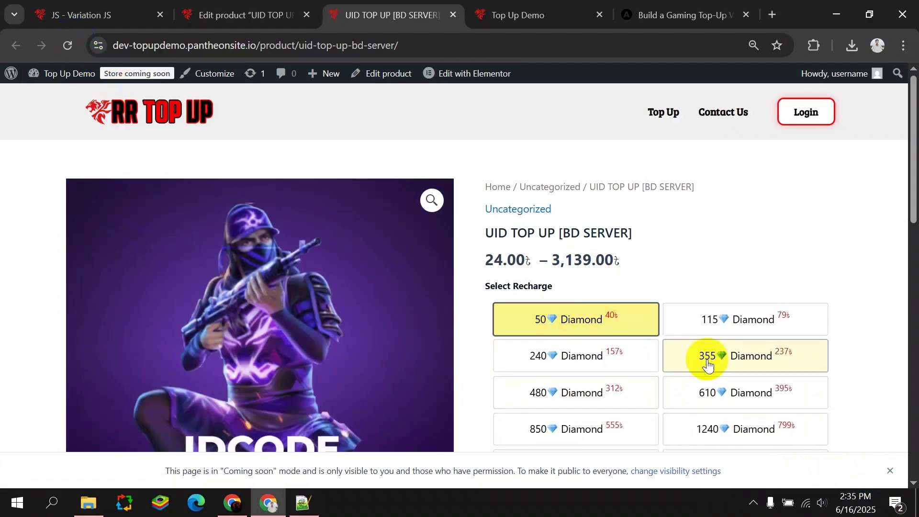
pyautogui.click(128, 14)
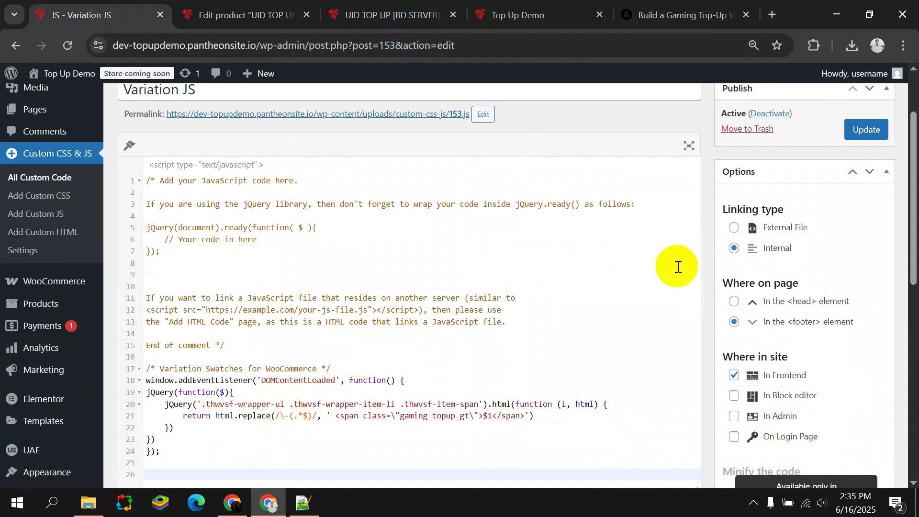
pyautogui.click(383, 15)
# Select the 50, 115, 240 and 355 Diamond options and check the 237.00 price.
pyautogui.click(575, 311)
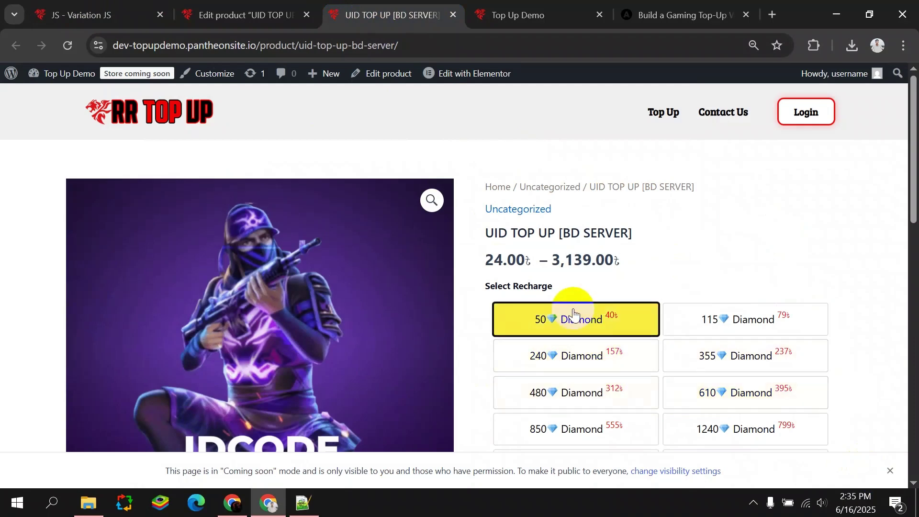
pyautogui.click(709, 317)
pyautogui.click(581, 354)
pyautogui.click(708, 353)
pyautogui.scroll(-3, 585, 314)
pyautogui.scroll(-2, 584, 314)
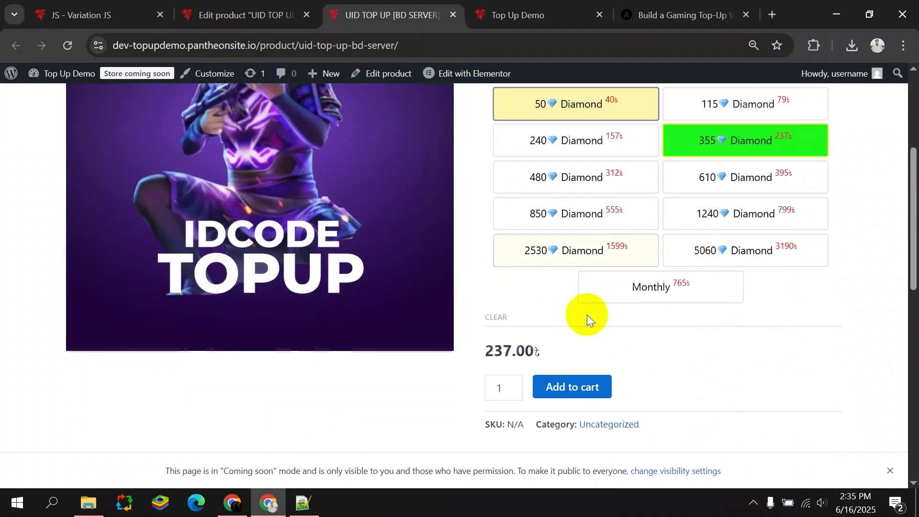
pyautogui.scroll(5, 582, 199)
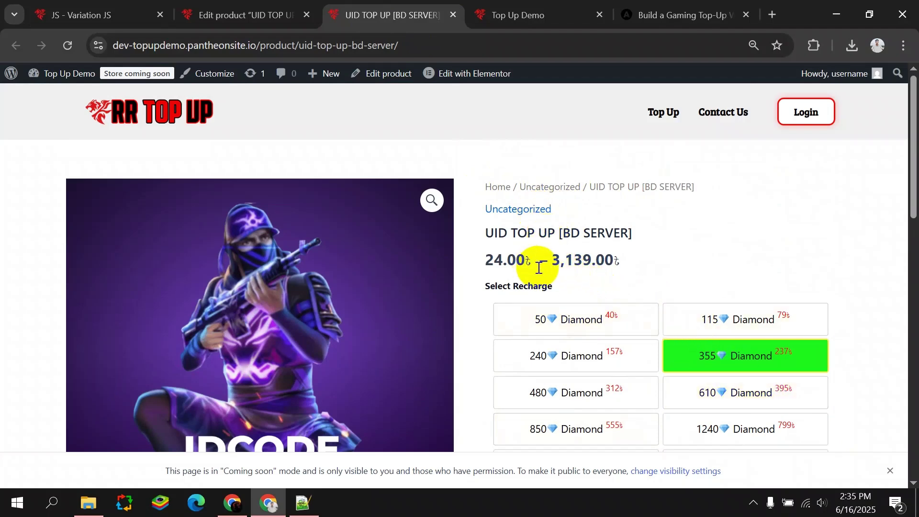
pyautogui.scroll(-5, 537, 268)
pyautogui.scroll(-5, 575, 319)
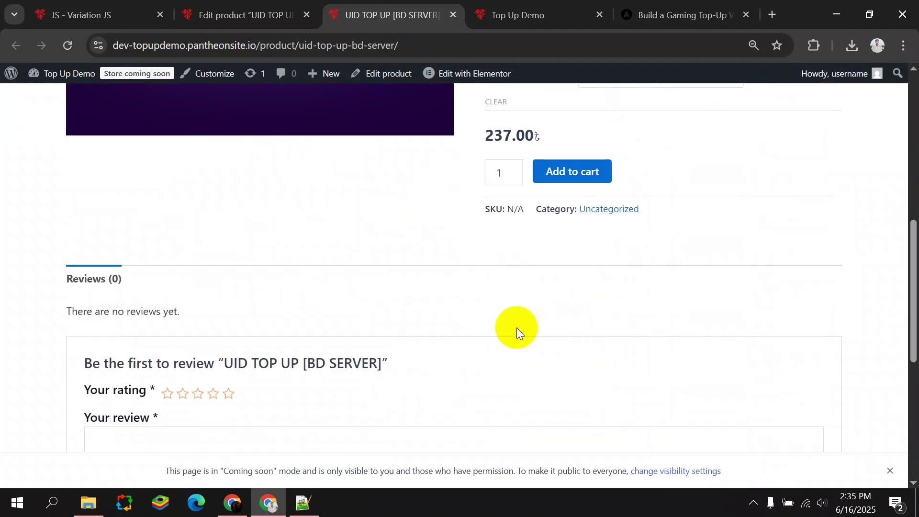
pyautogui.scroll(-2, 520, 335)
pyautogui.scroll(10, 523, 342)
pyautogui.scroll(2, 534, 353)
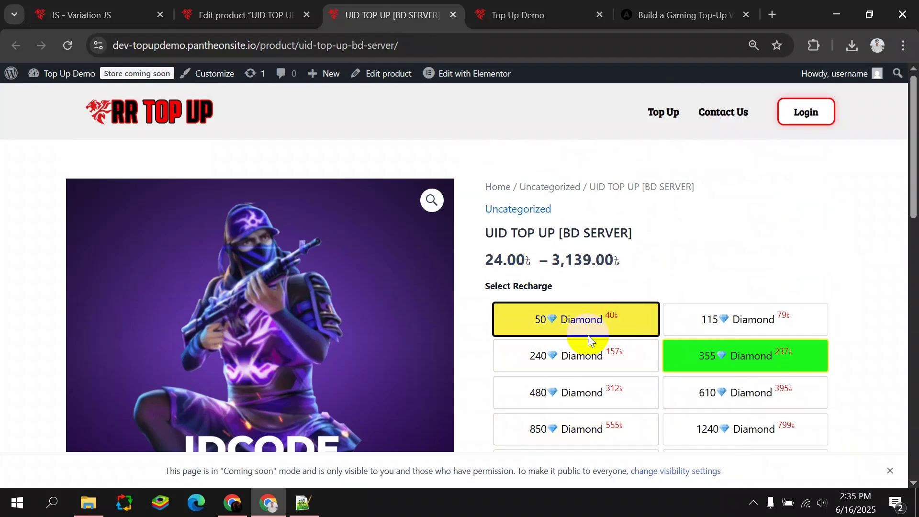
# Open the theme Customizer in a new tab and close the extra tutorial tab.
pyautogui.click(84, 6)
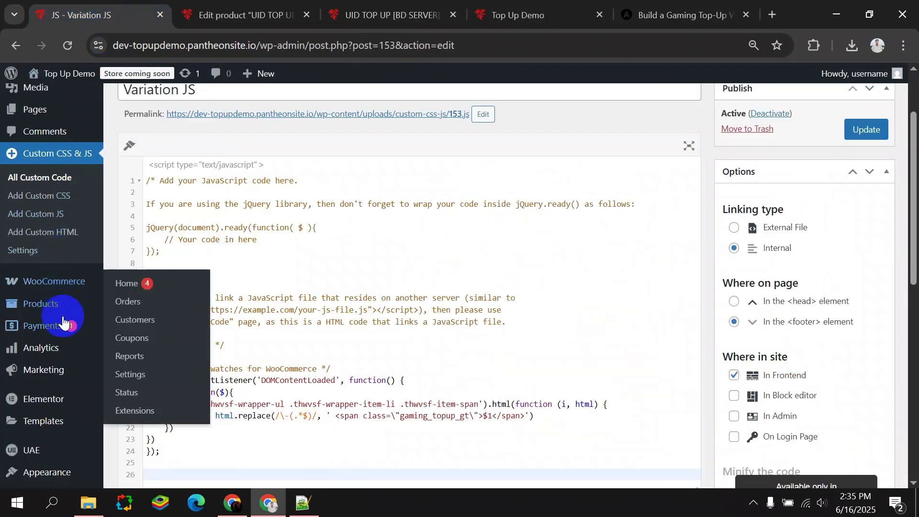
pyautogui.moveTo(48, 420)
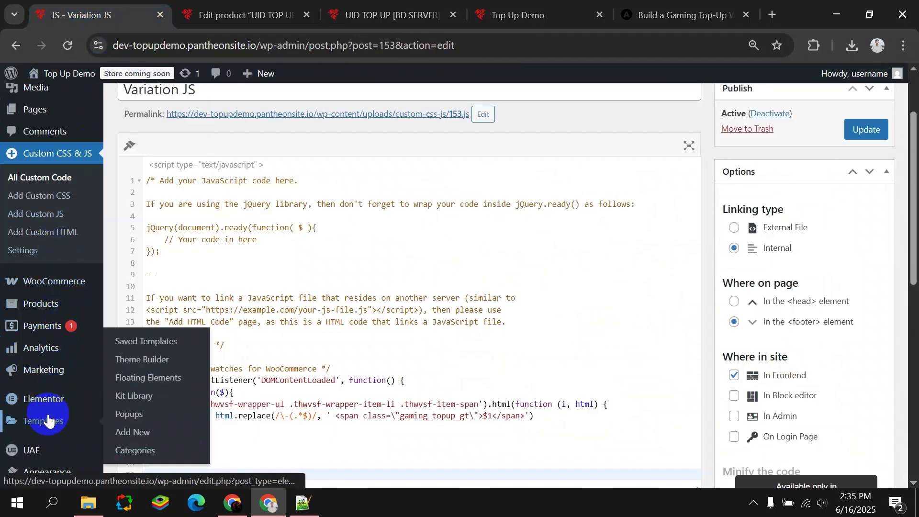
pyautogui.scroll(-4, 47, 419)
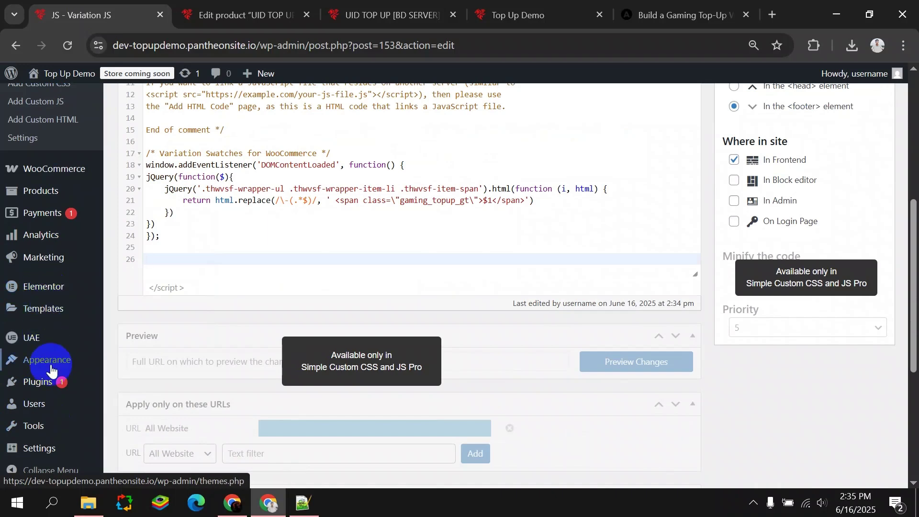
pyautogui.moveTo(53, 362)
pyautogui.rightClick(139, 404)
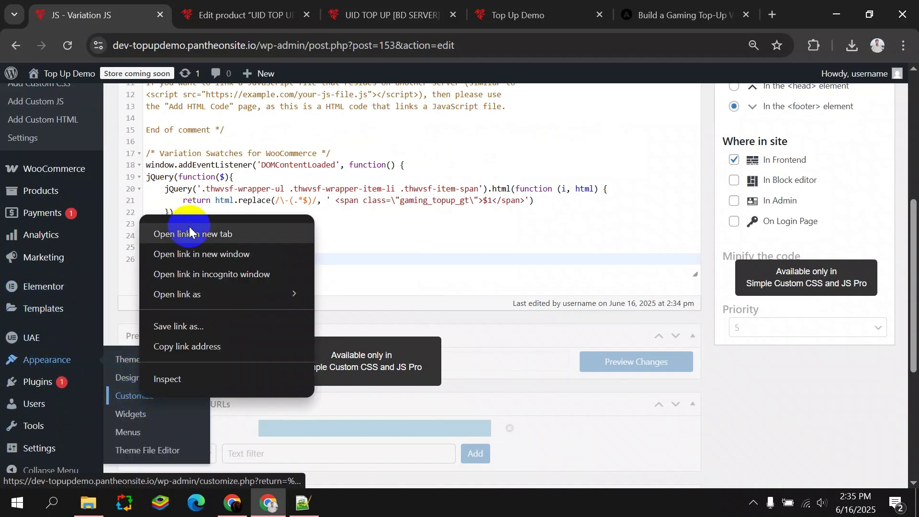
pyautogui.click(185, 232)
pyautogui.click(230, 5)
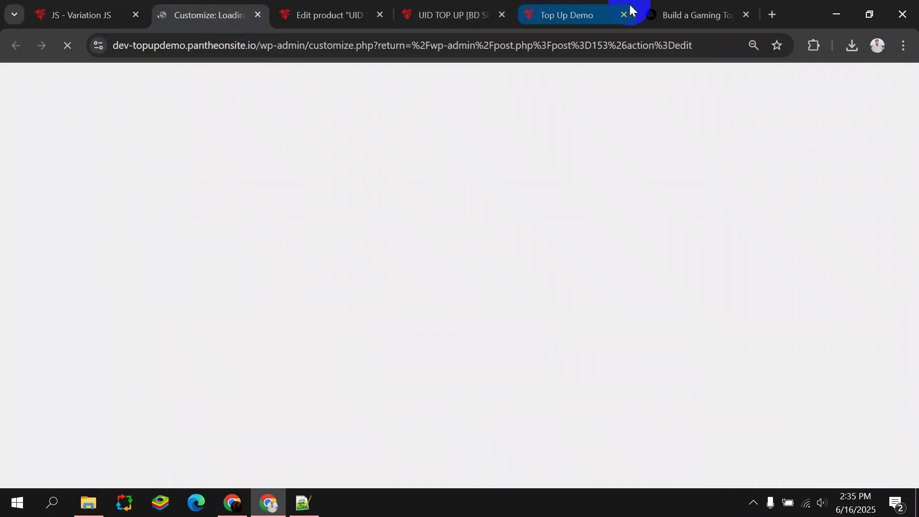
pyautogui.click(744, 14)
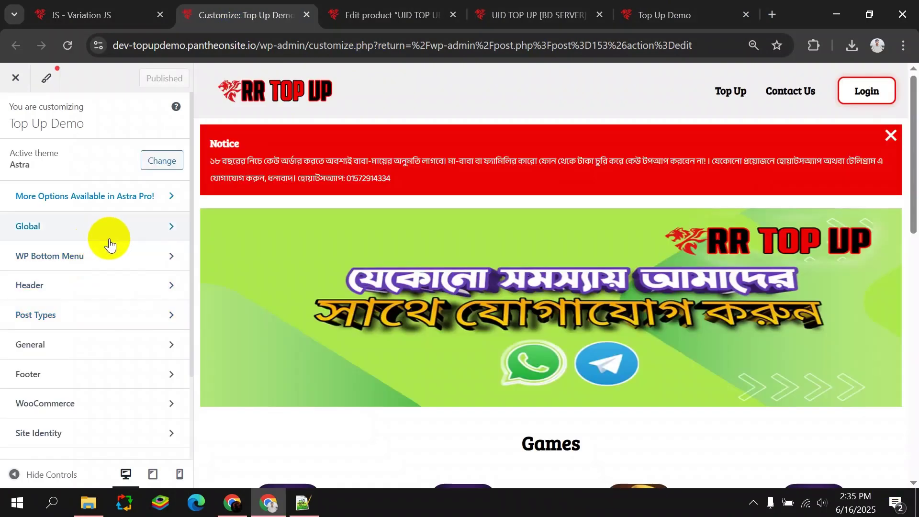
# Navigate to the Customizer's WooCommerce Single Product settings, with the product page alongside.
pyautogui.scroll(-2, 95, 275)
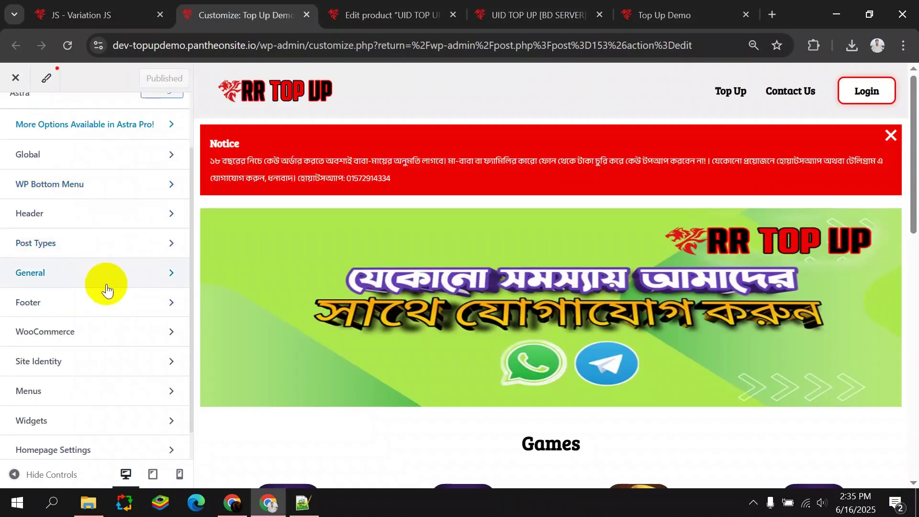
pyautogui.click(127, 332)
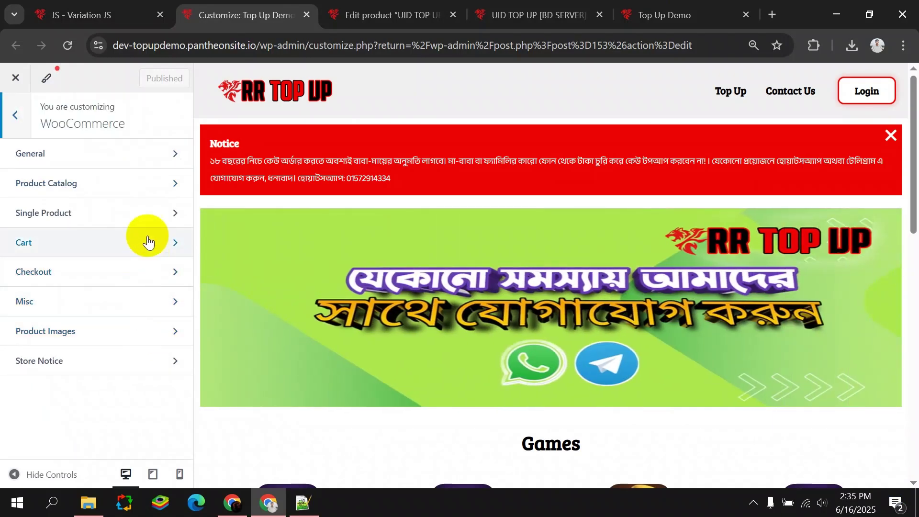
pyautogui.click(158, 160)
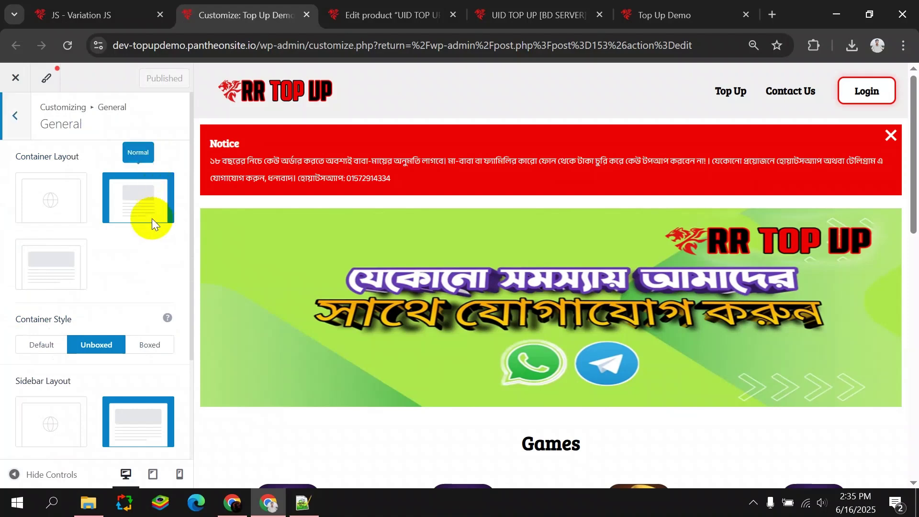
pyautogui.scroll(-3, 106, 269)
pyautogui.scroll(3, 110, 285)
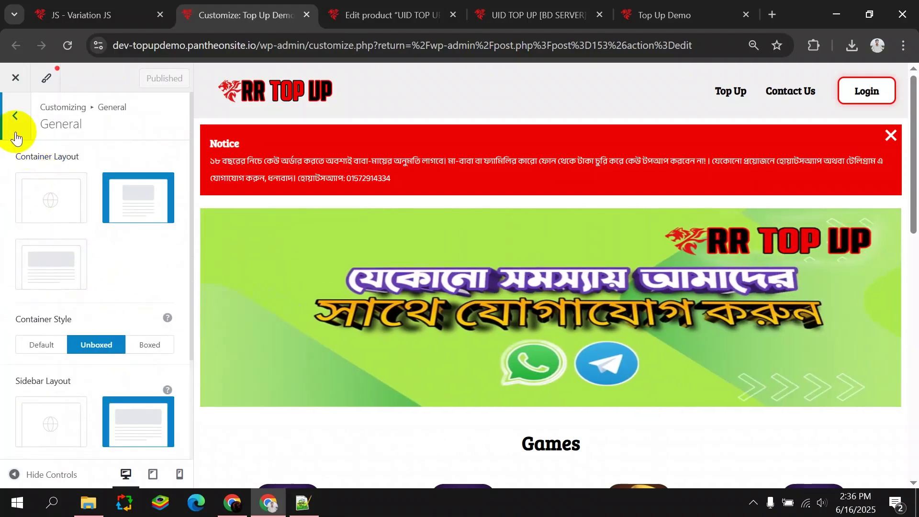
pyautogui.click(13, 125)
pyautogui.click(91, 210)
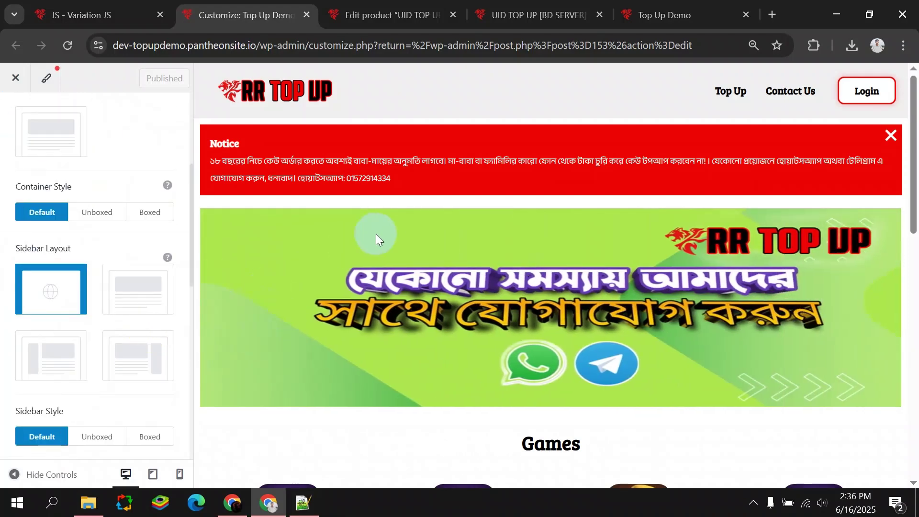
pyautogui.scroll(-5, 398, 240)
pyautogui.moveTo(483, 11); pyautogui.dragTo(344, 13)
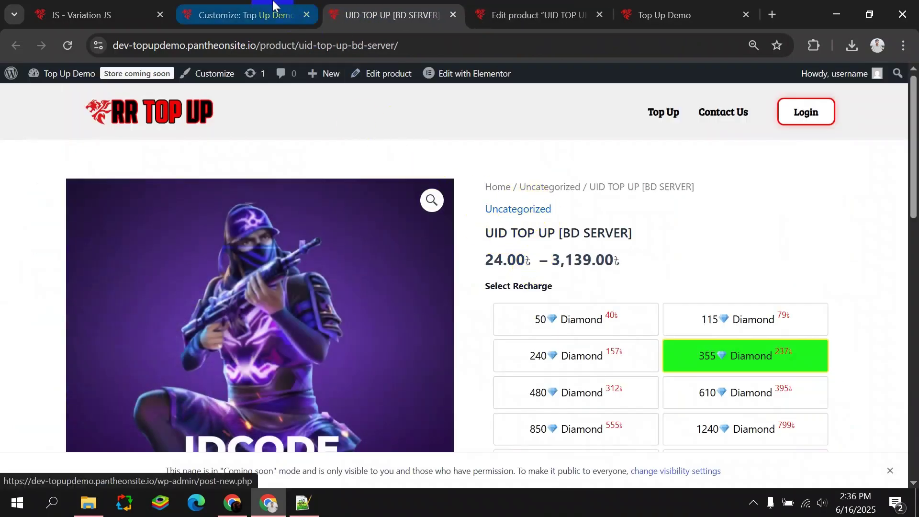
pyautogui.click(244, 15)
pyautogui.scroll(-5, 120, 306)
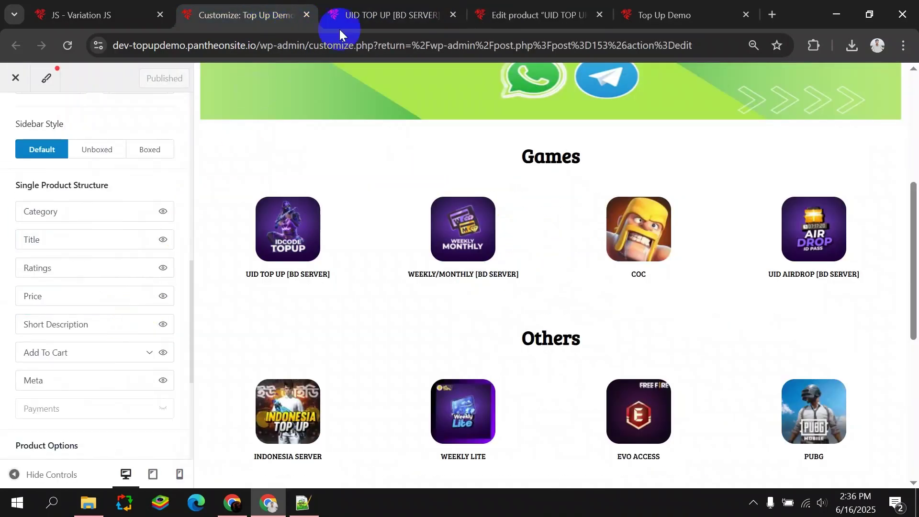
# Hide the category, title, ratings and meta on single product pages, and publish.
pyautogui.click(377, 29)
pyautogui.hotkey('ctrl', 'pageup')
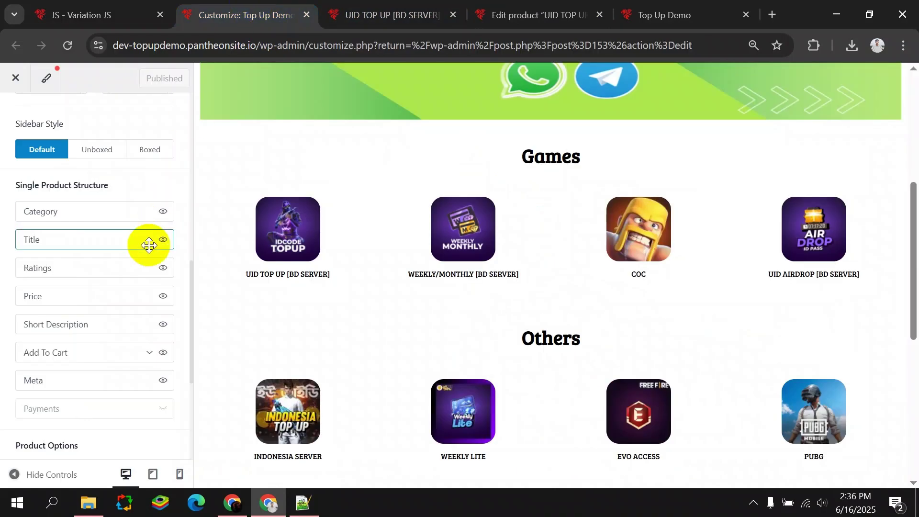
pyautogui.click(162, 213)
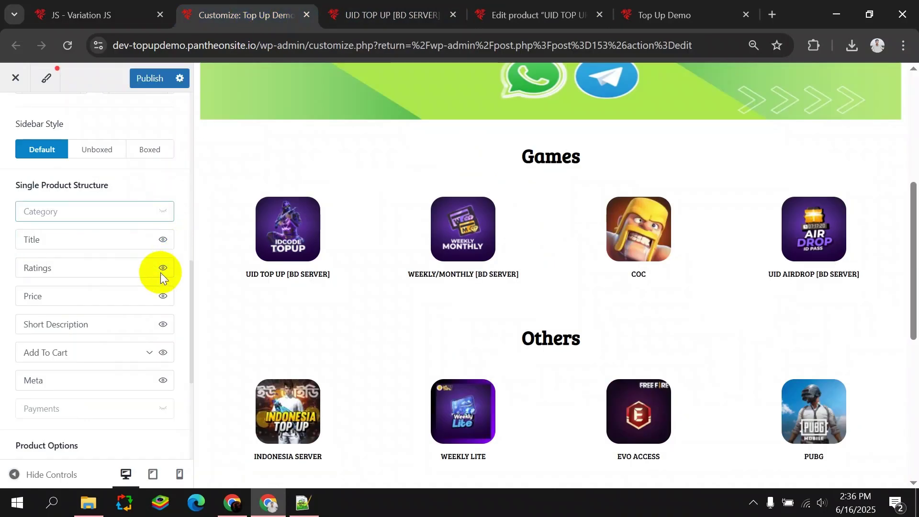
pyautogui.click(333, 14)
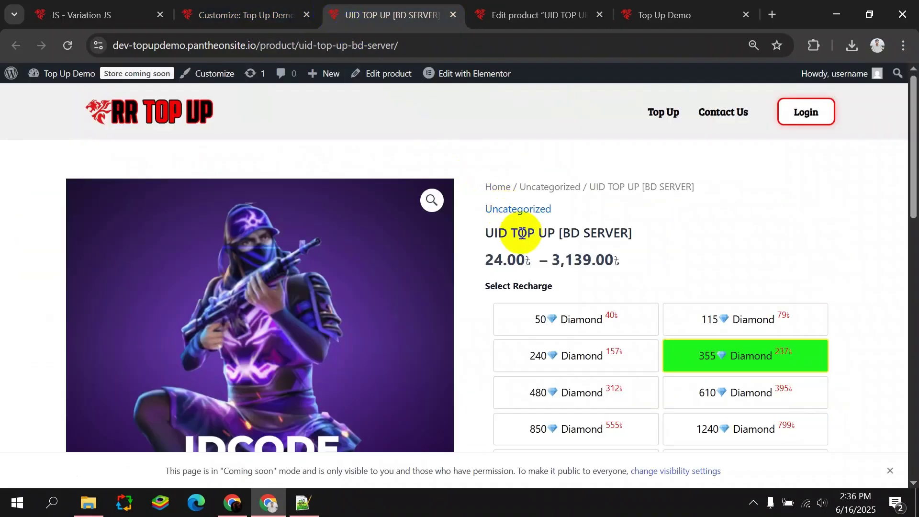
pyautogui.moveTo(634, 230); pyautogui.dragTo(476, 232)
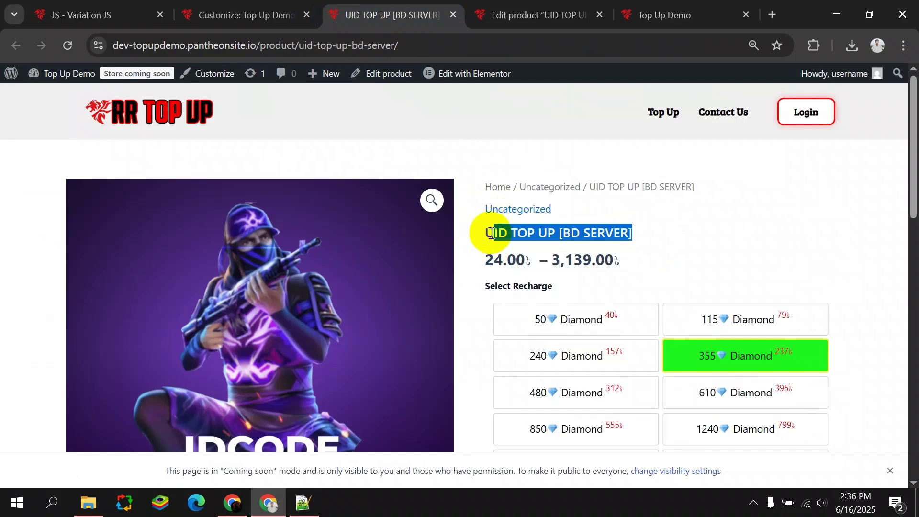
pyautogui.click(244, 10)
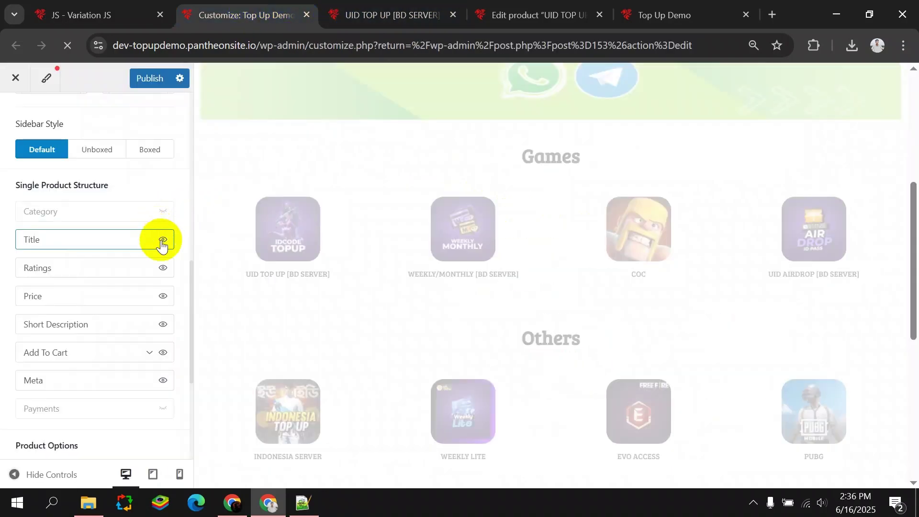
pyautogui.click(349, 12)
pyautogui.click(248, 11)
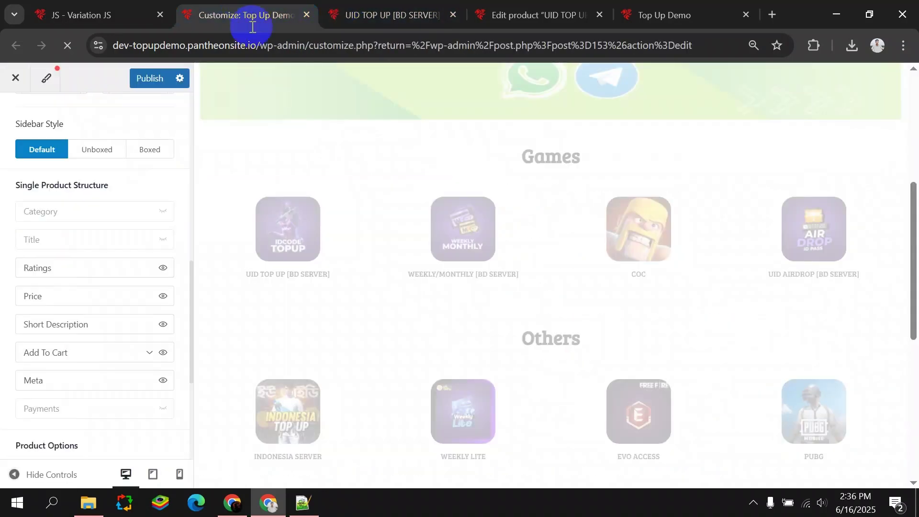
pyautogui.click(168, 271)
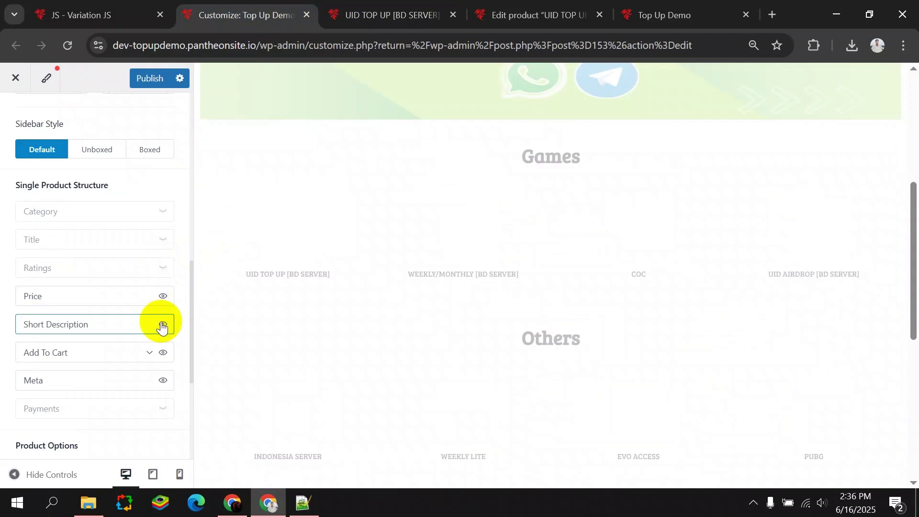
pyautogui.click(162, 382)
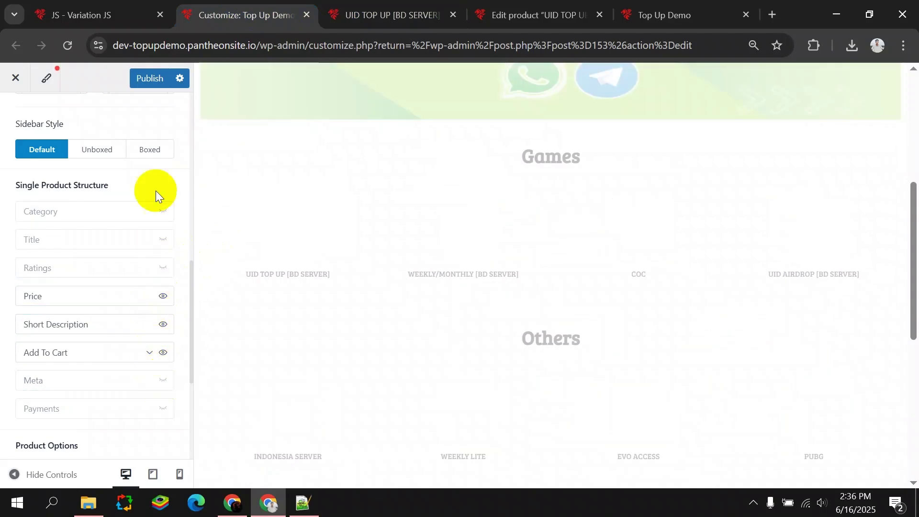
pyautogui.click(146, 81)
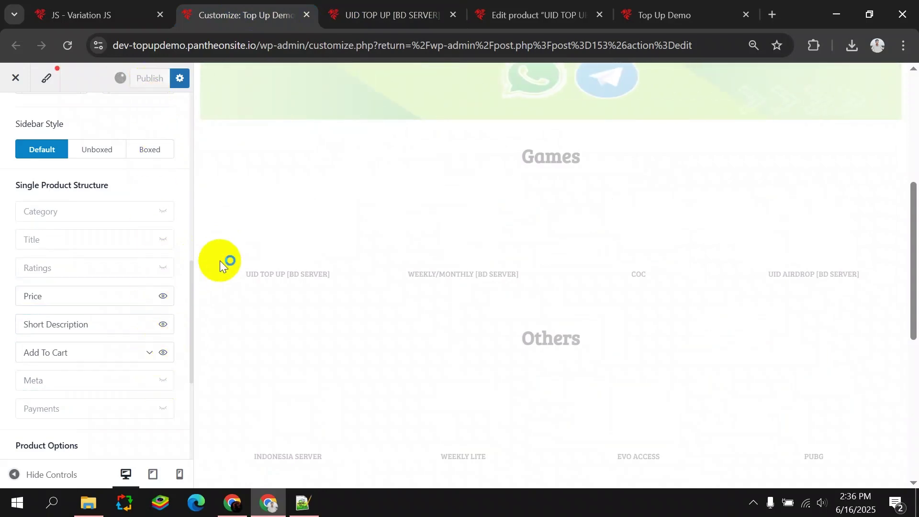
# Hide the price range on single product pages and publish the setting.
pyautogui.click(339, 19)
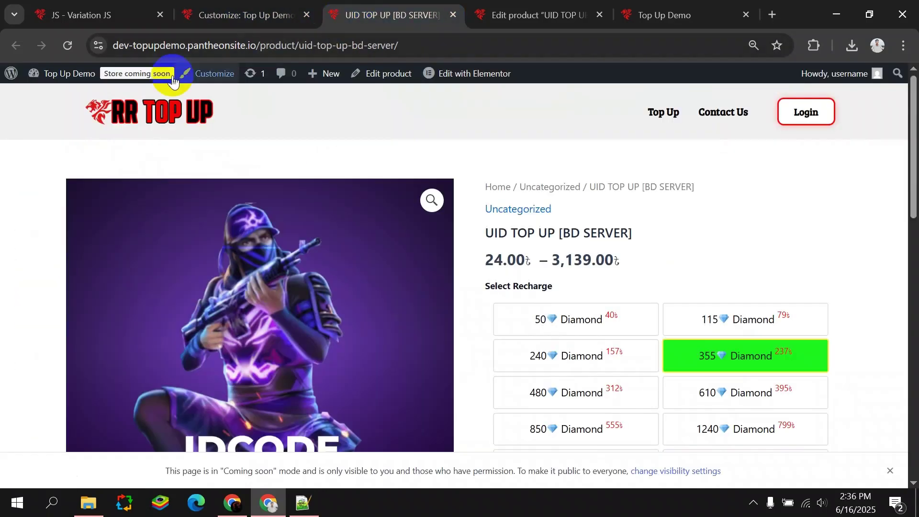
pyautogui.click(75, 43)
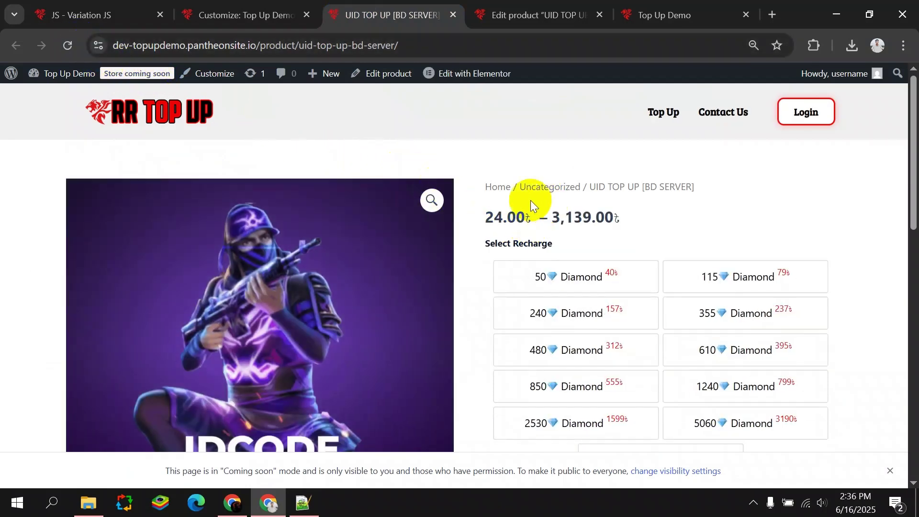
pyautogui.moveTo(486, 216); pyautogui.dragTo(594, 216)
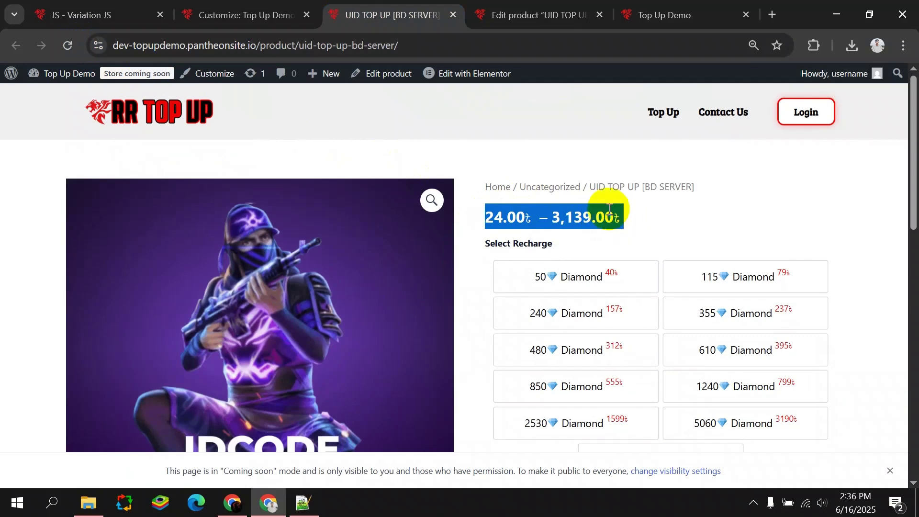
pyautogui.click(216, 15)
pyautogui.click(163, 296)
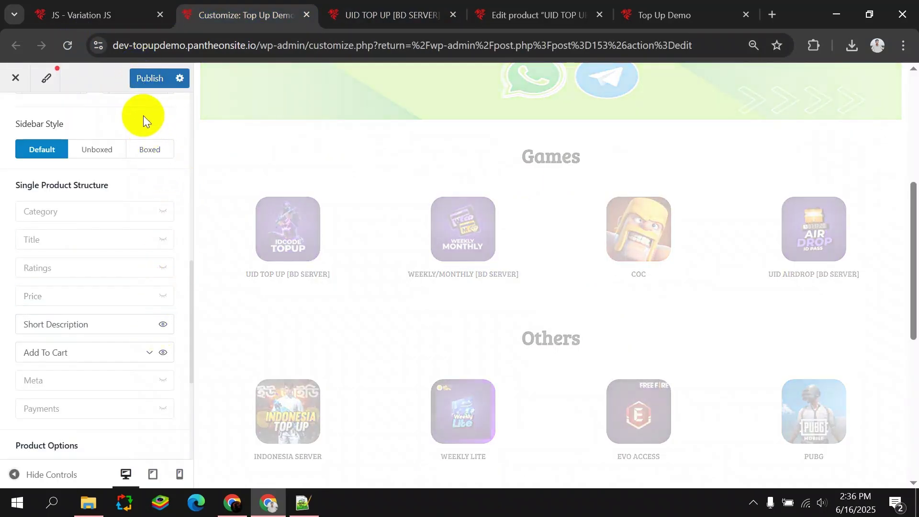
pyautogui.click(143, 84)
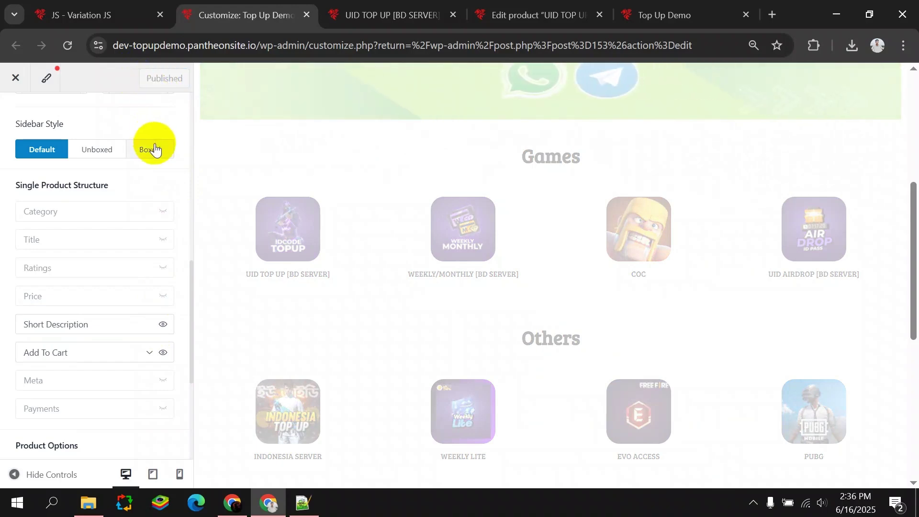
# Switch off Enable Breadcrumb for single product pages and publish the change.
pyautogui.click(354, 5)
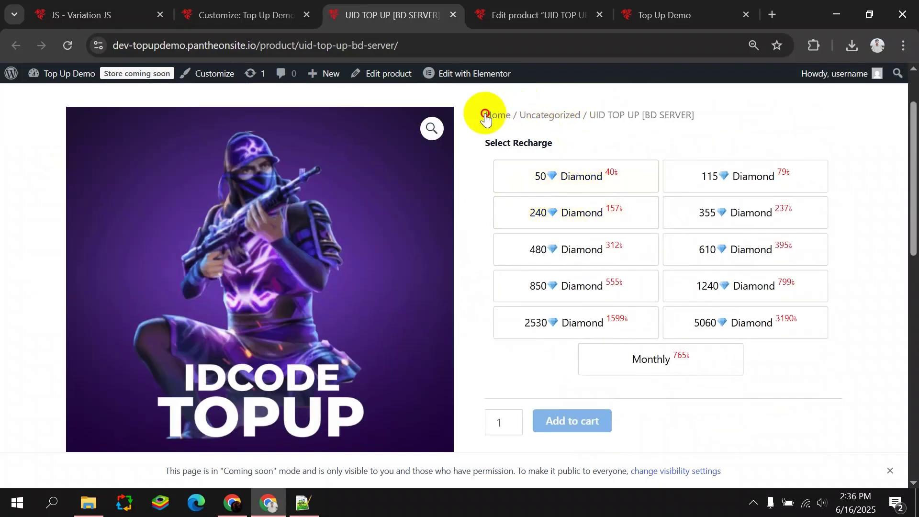
pyautogui.moveTo(485, 117)
pyautogui.mouseDown()
pyautogui.moveTo(681, 120)
pyautogui.moveTo(484, 107)
pyautogui.mouseUp()
pyautogui.click(480, 113)
pyautogui.click(270, 6)
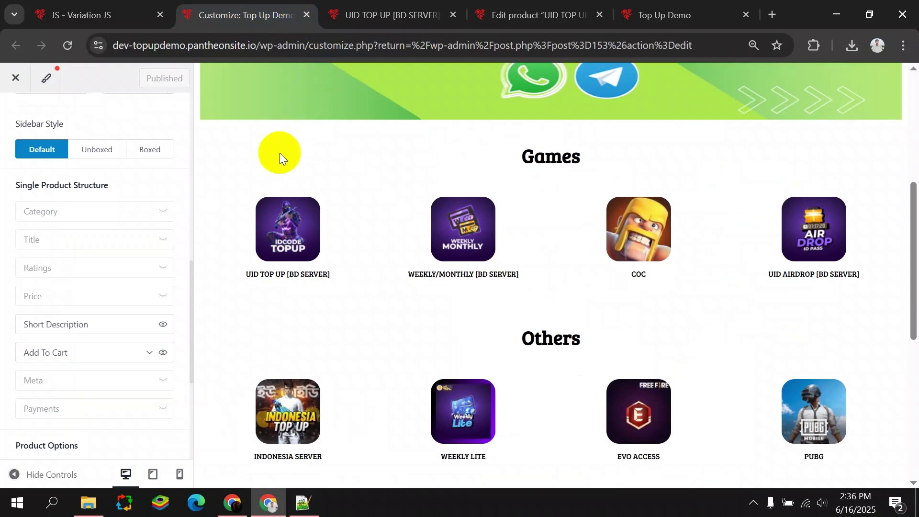
pyautogui.scroll(-3, 108, 178)
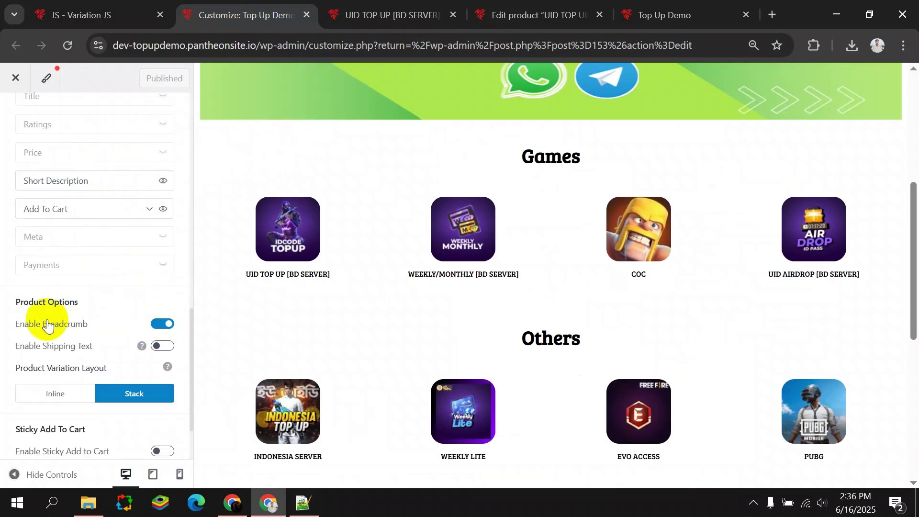
pyautogui.click(158, 324)
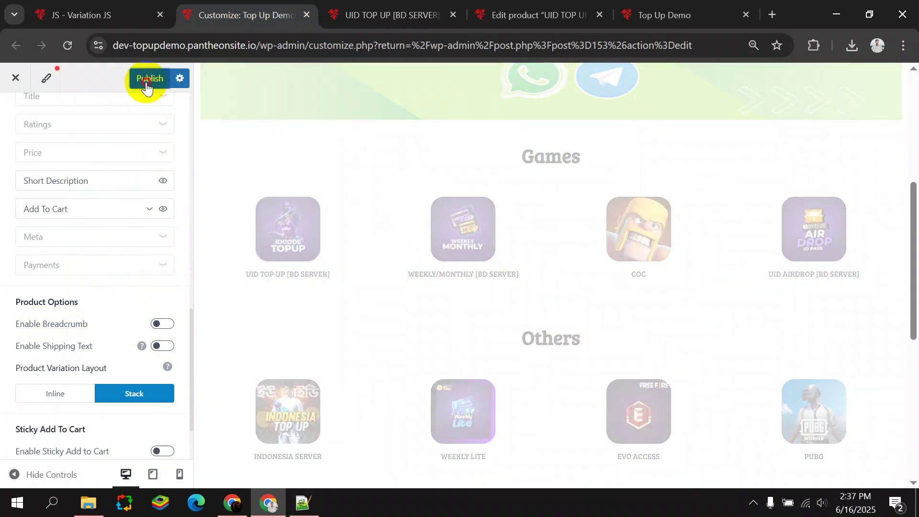
pyautogui.click(147, 82)
# Reload the breadcrumb-free UID TOP UP page and test the 850 Diamond swatch.
pyautogui.click(422, 15)
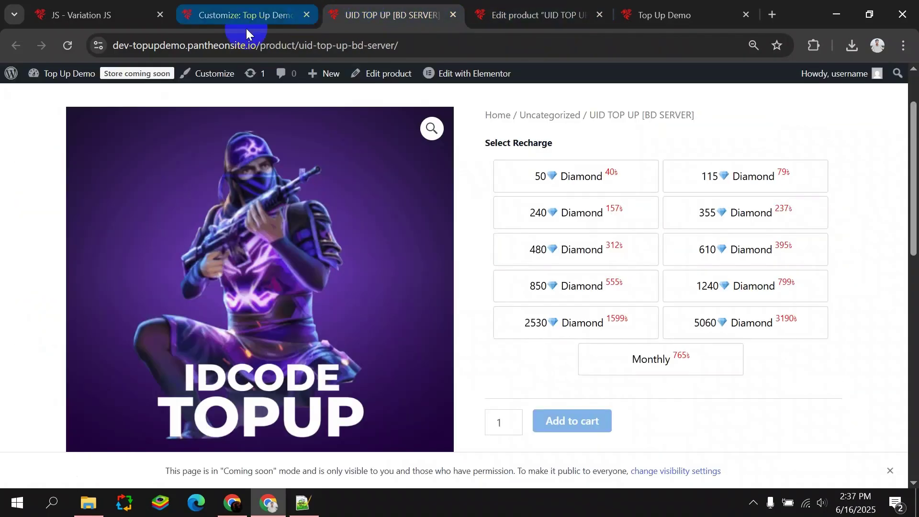
pyautogui.click(69, 44)
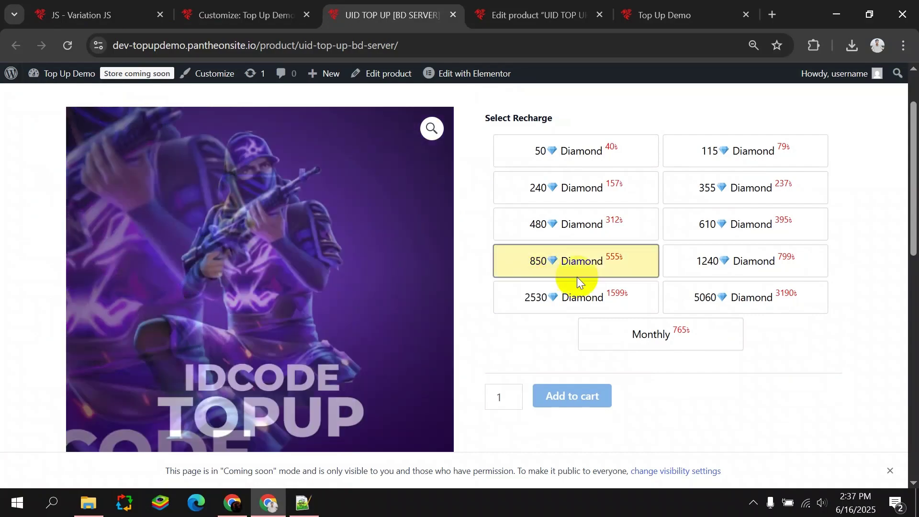
pyautogui.scroll(1, 526, 338)
pyautogui.click(510, 337)
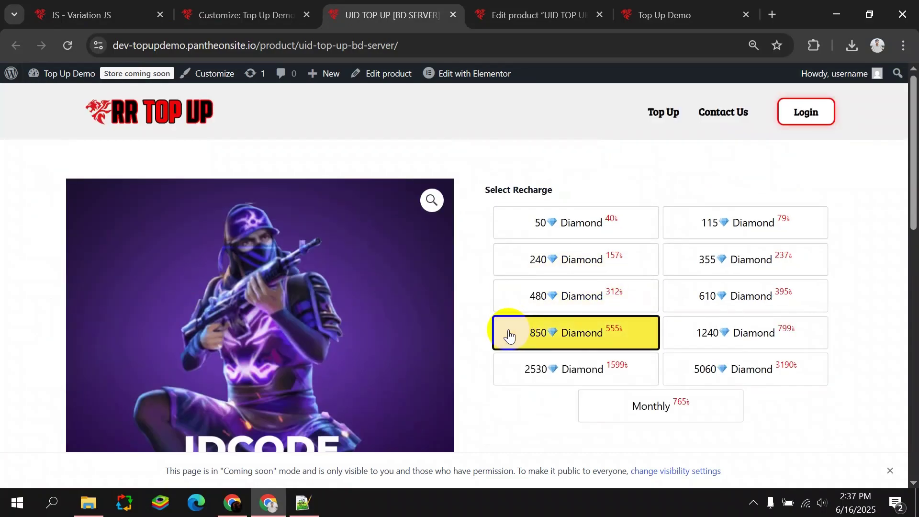
pyautogui.scroll(-3, 493, 323)
pyautogui.scroll(-5, 364, 364)
pyautogui.scroll(5, 335, 268)
pyautogui.scroll(4, 521, 329)
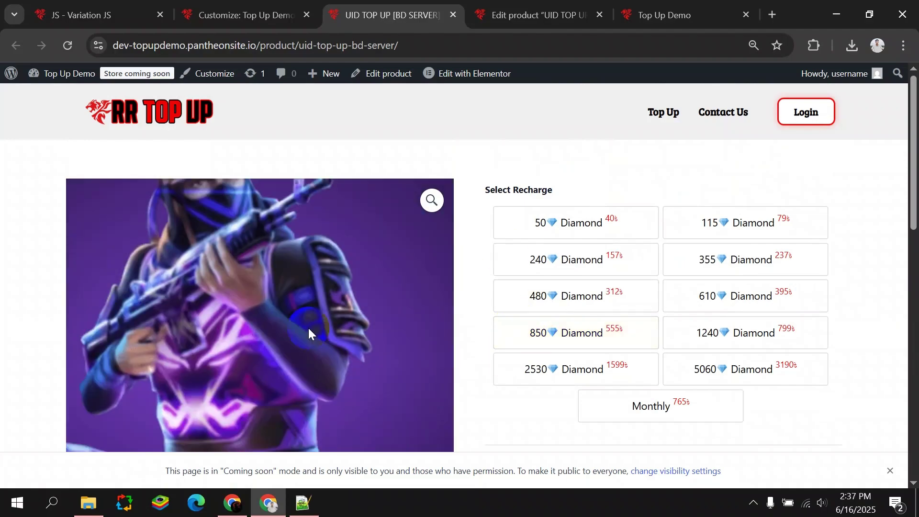
pyautogui.scroll(-3, 473, 274)
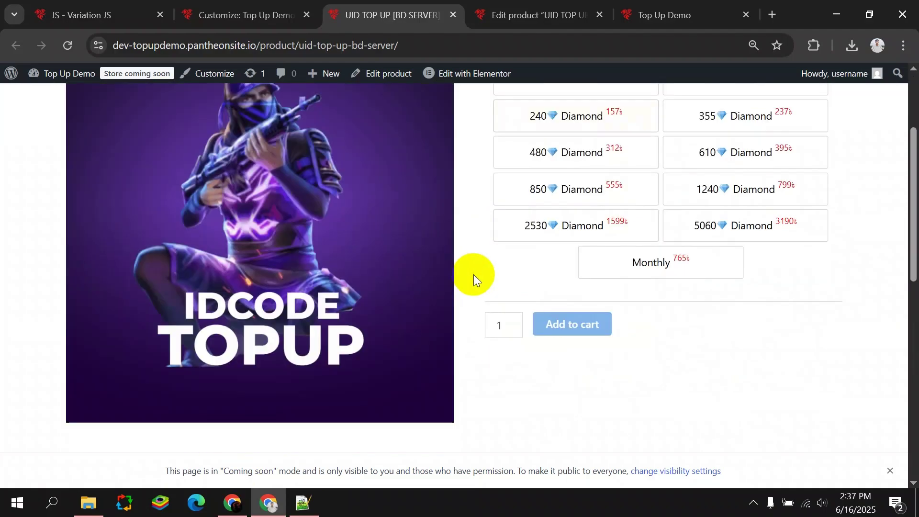
pyautogui.rightClick(473, 274)
# Open DevTools in Responsive mode and inspect the product image element.
pyautogui.click(544, 470)
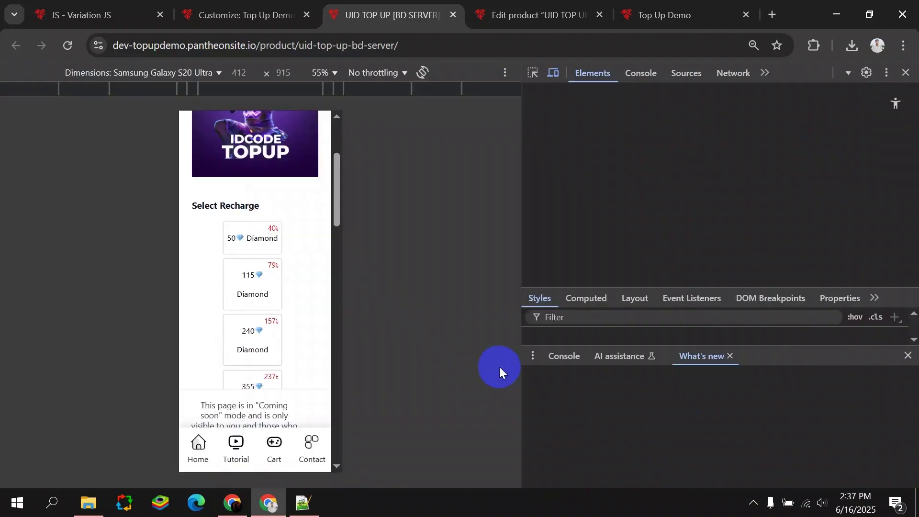
pyautogui.click(113, 73)
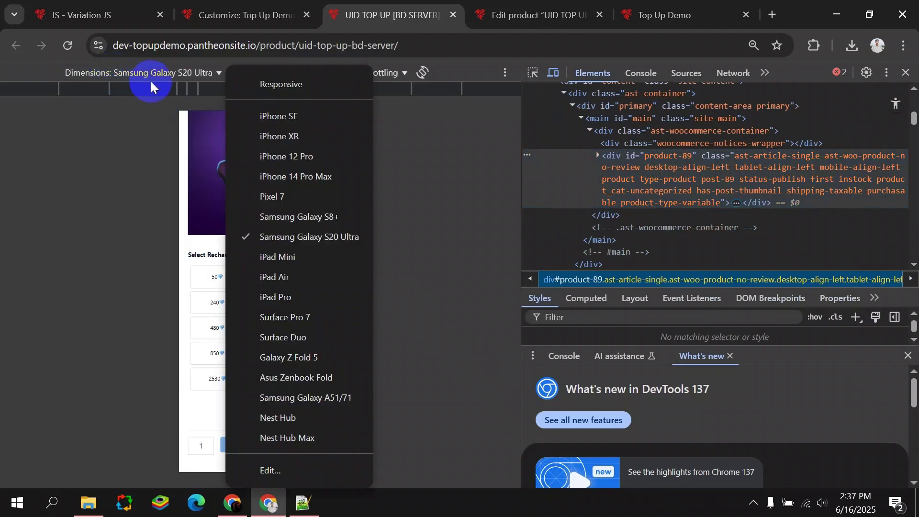
pyautogui.click(288, 81)
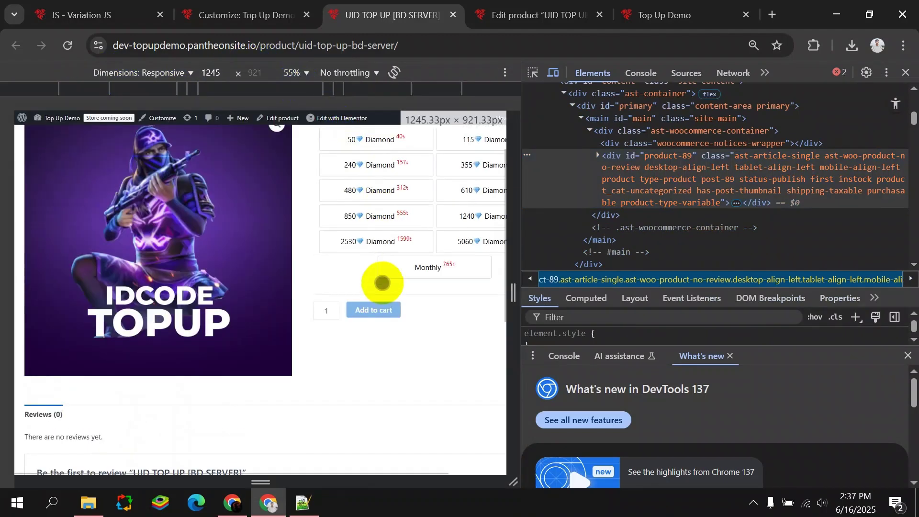
pyautogui.click(535, 72)
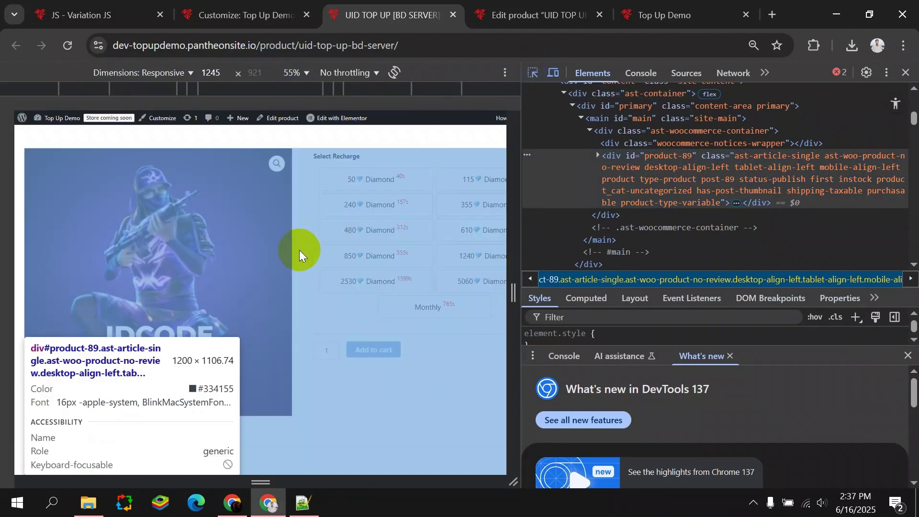
pyautogui.click(259, 311)
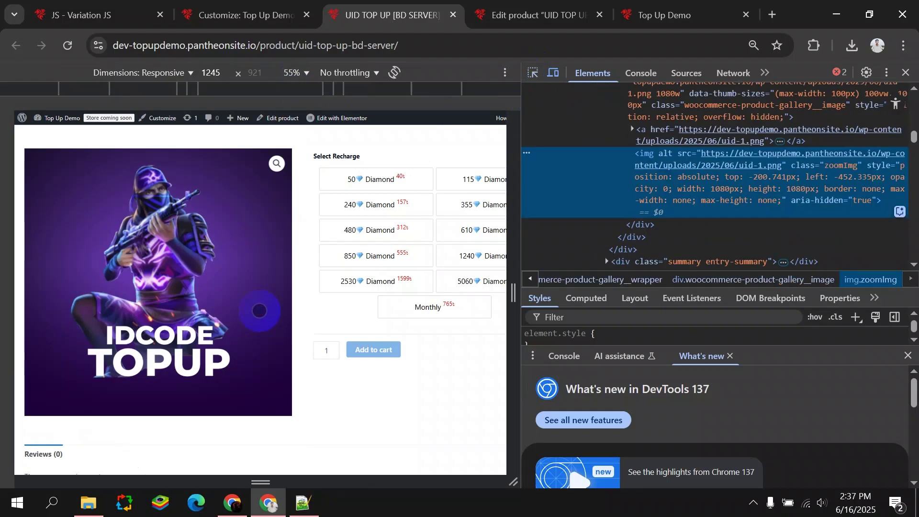
pyautogui.click(774, 213)
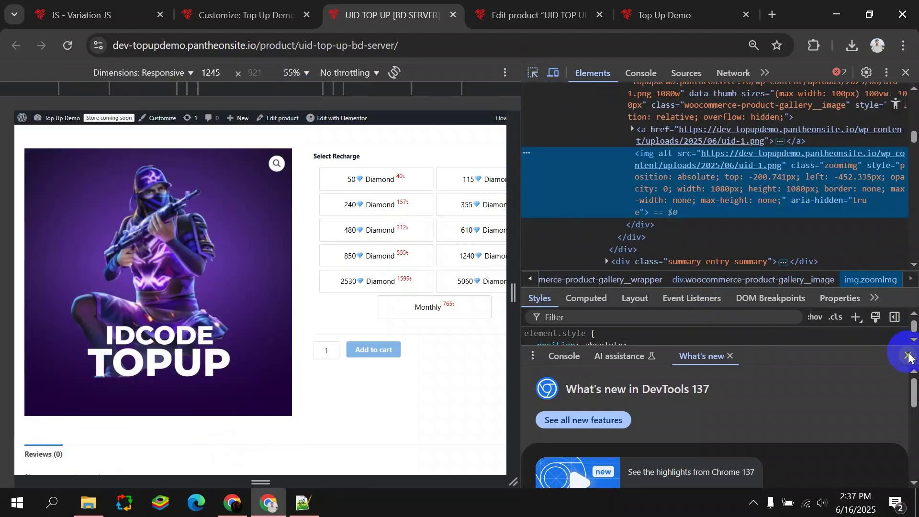
pyautogui.click(909, 355)
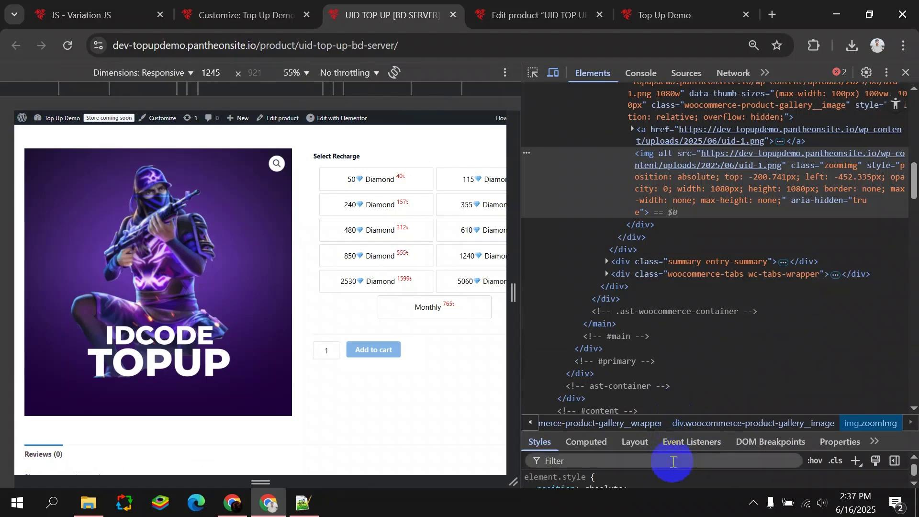
pyautogui.moveTo(669, 417); pyautogui.dragTo(678, 263)
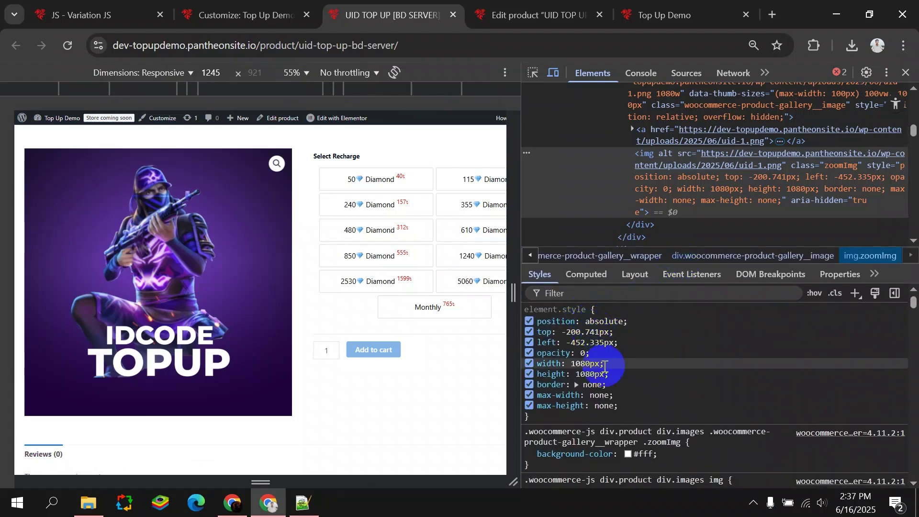
pyautogui.scroll(-3, 617, 431)
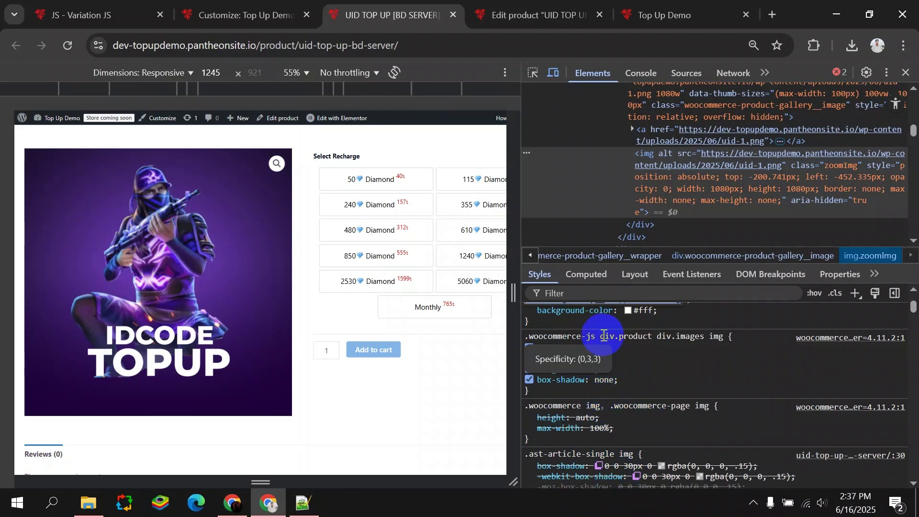
# Copy the image rule selector .woocommerce-js div.product div.images img from Styles.
pyautogui.click(533, 73)
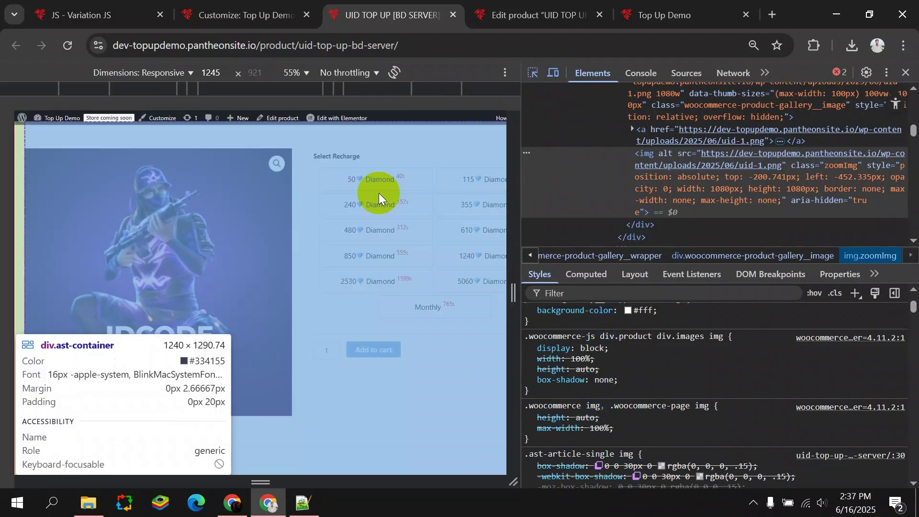
pyautogui.click(246, 266)
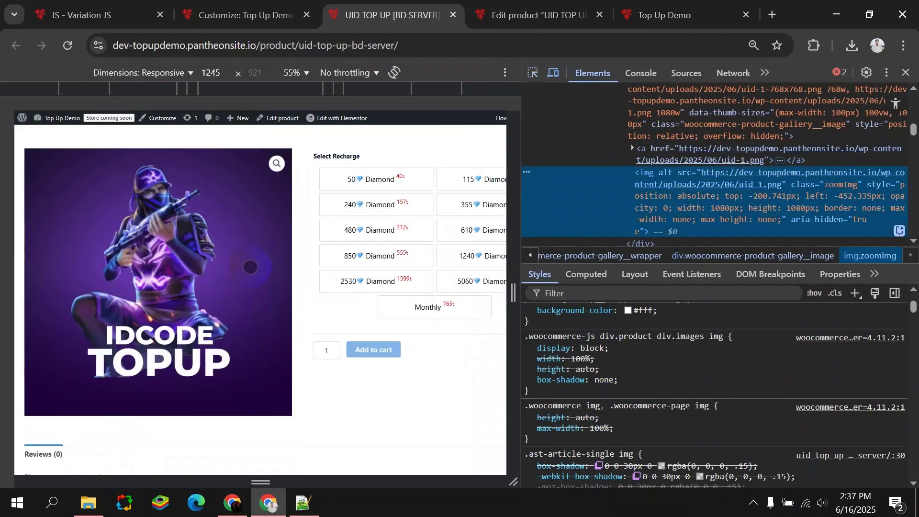
pyautogui.scroll(3, 644, 368)
pyautogui.scroll(-3, 648, 377)
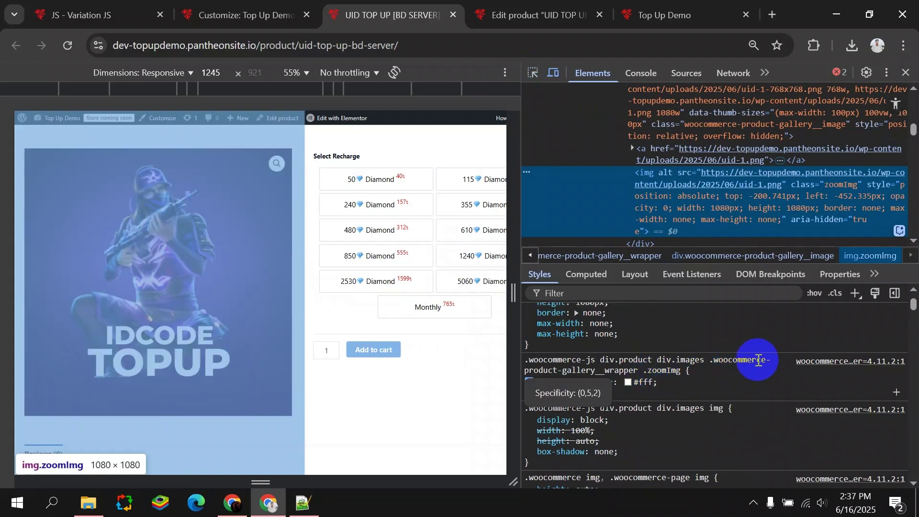
pyautogui.scroll(-3, 714, 375)
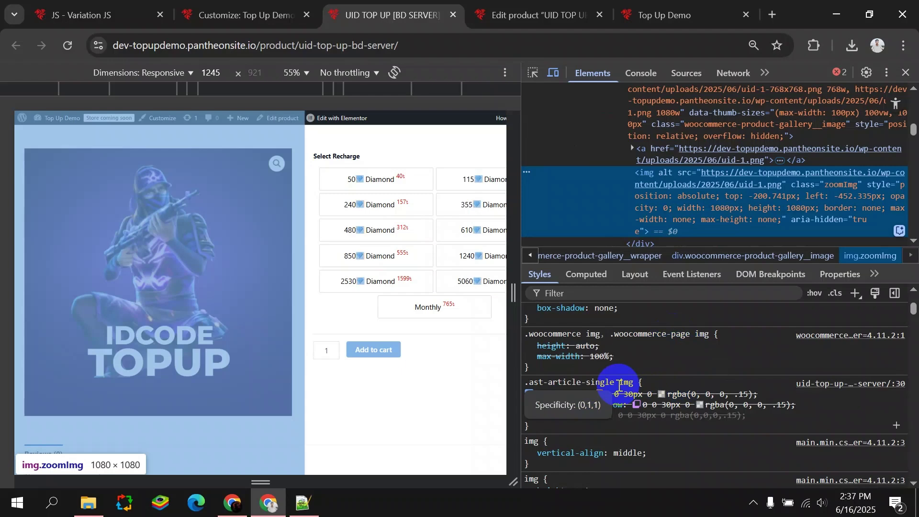
pyautogui.scroll(-2, 618, 385)
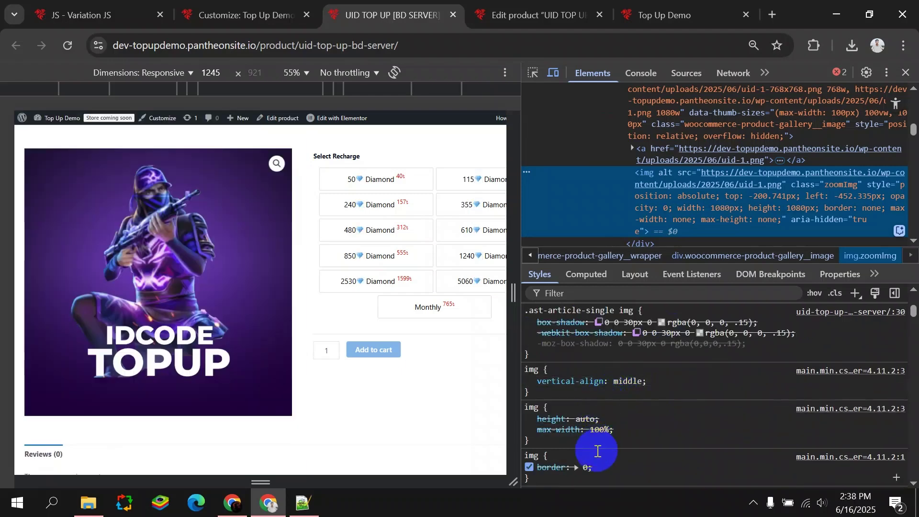
pyautogui.scroll(2, 598, 451)
pyautogui.scroll(-2, 598, 451)
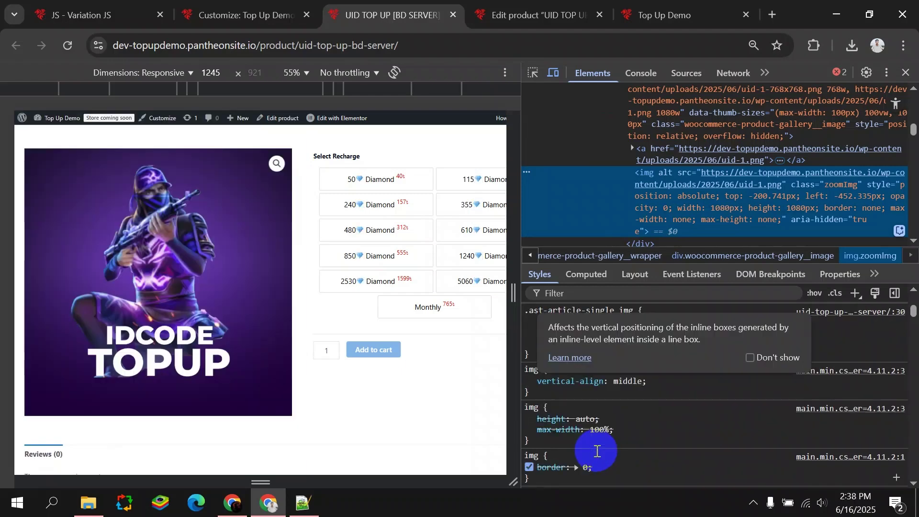
pyautogui.scroll(-4, 598, 451)
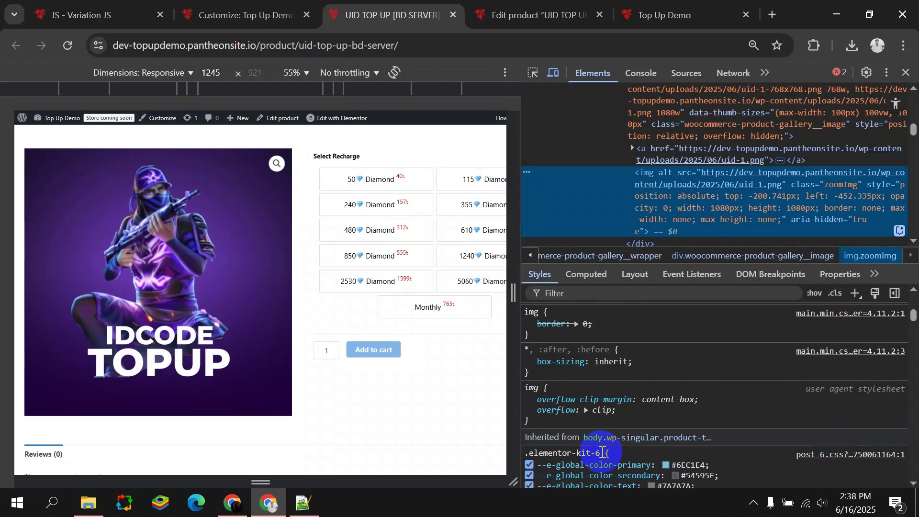
pyautogui.scroll(-4, 603, 452)
pyautogui.scroll(7, 610, 453)
pyautogui.scroll(2, 618, 454)
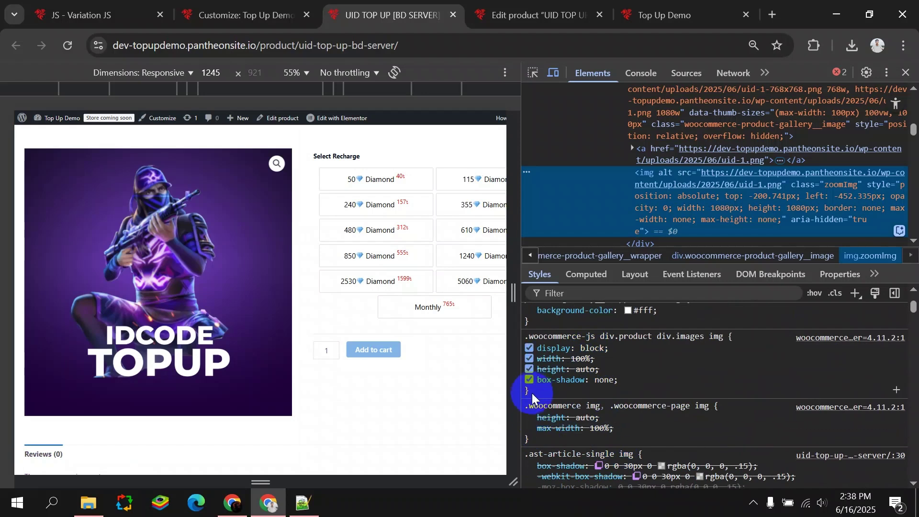
pyautogui.moveTo(525, 337); pyautogui.dragTo(711, 340)
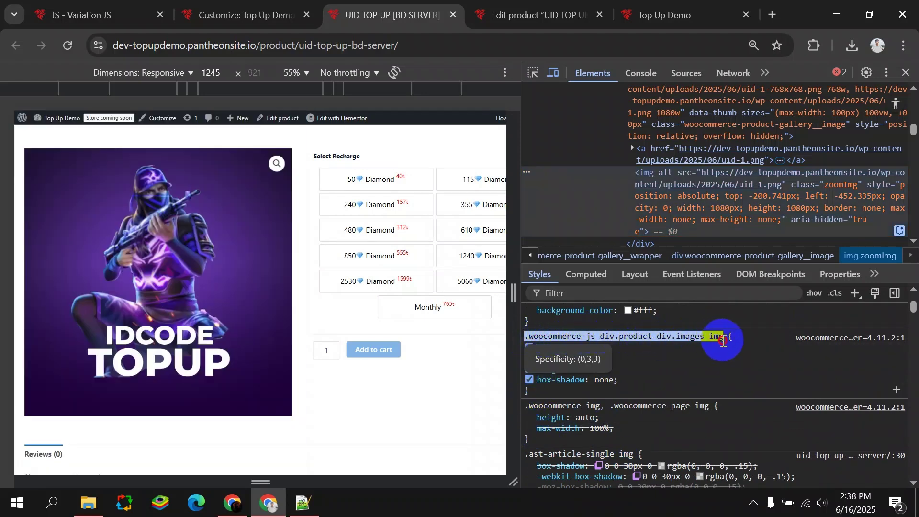
pyautogui.rightClick(697, 338)
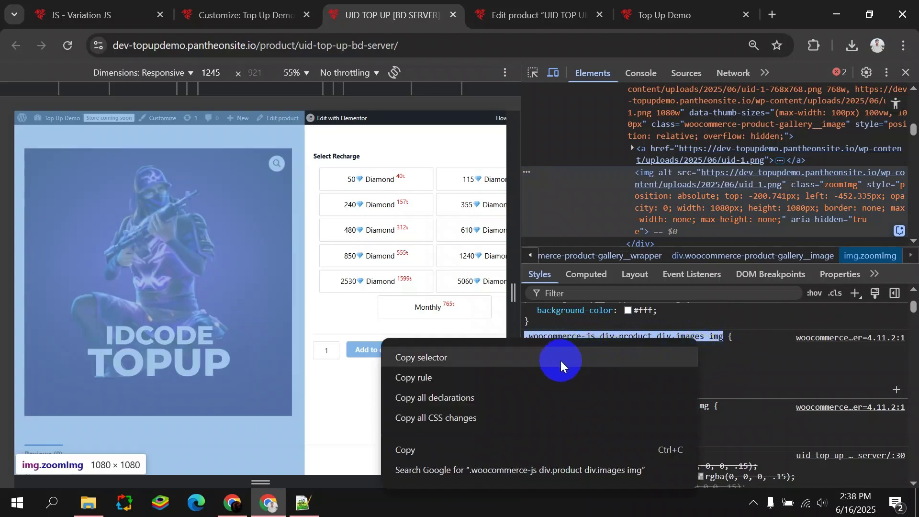
pyautogui.click(482, 449)
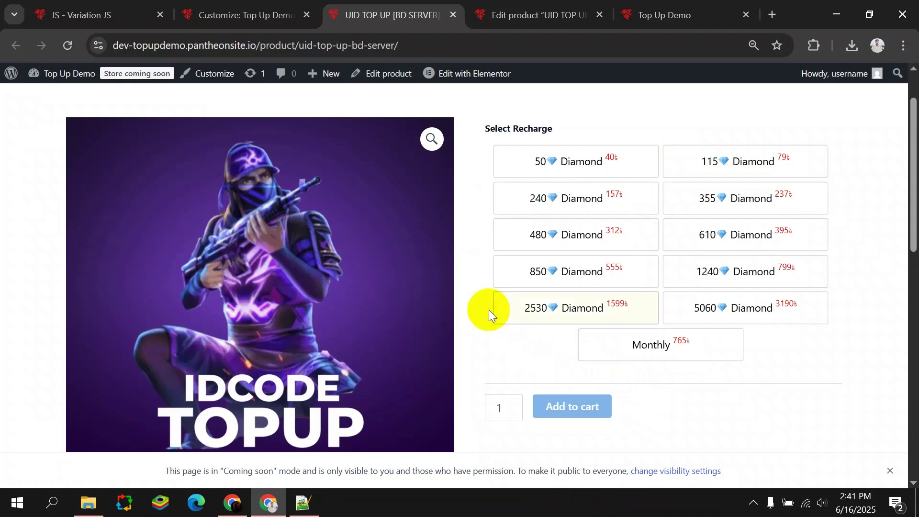
# In the Customizer's Additional CSS, paste the rule sizing product images 350px × 350px with object-fit cover.
pyautogui.click(242, 20)
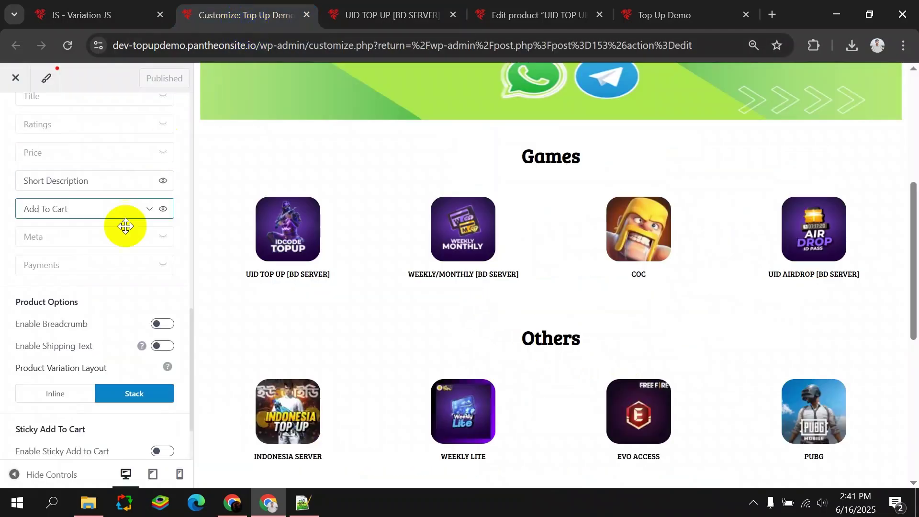
pyautogui.scroll(5, 64, 210)
pyautogui.scroll(3, 57, 206)
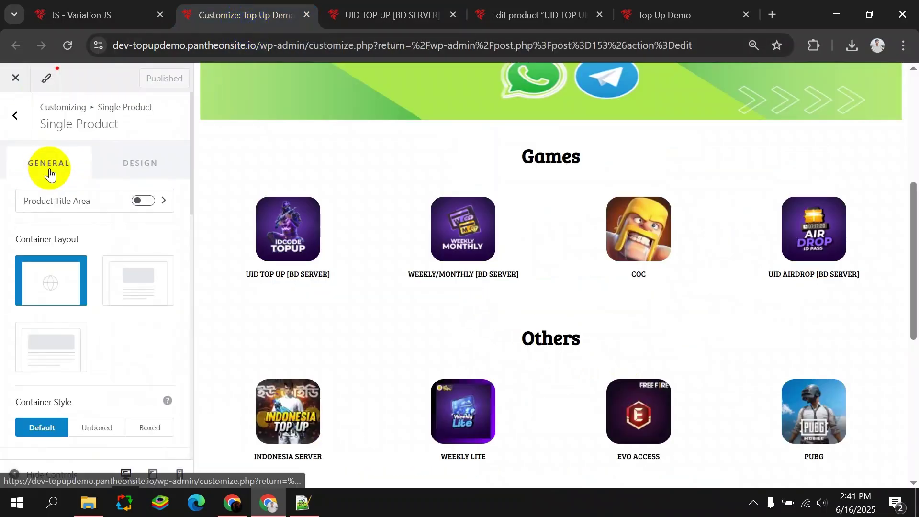
pyautogui.click(11, 126)
pyautogui.click(8, 126)
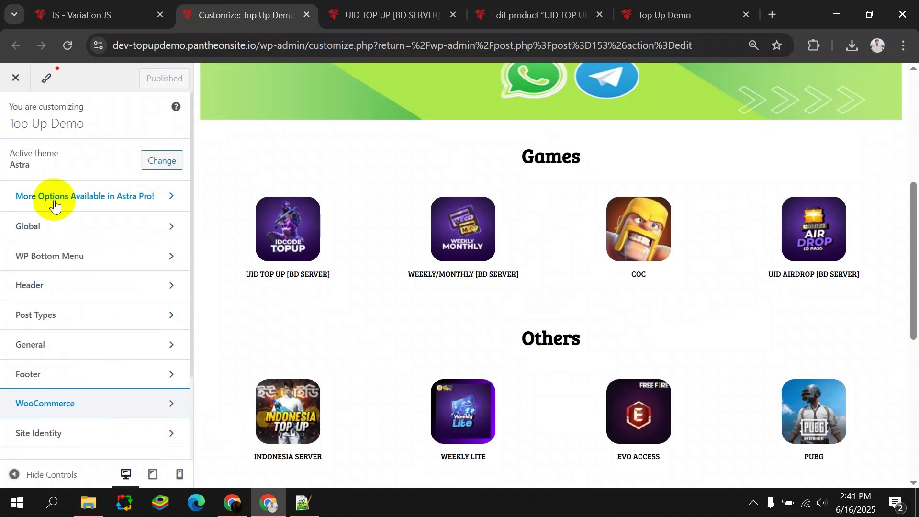
pyautogui.scroll(-3, 96, 306)
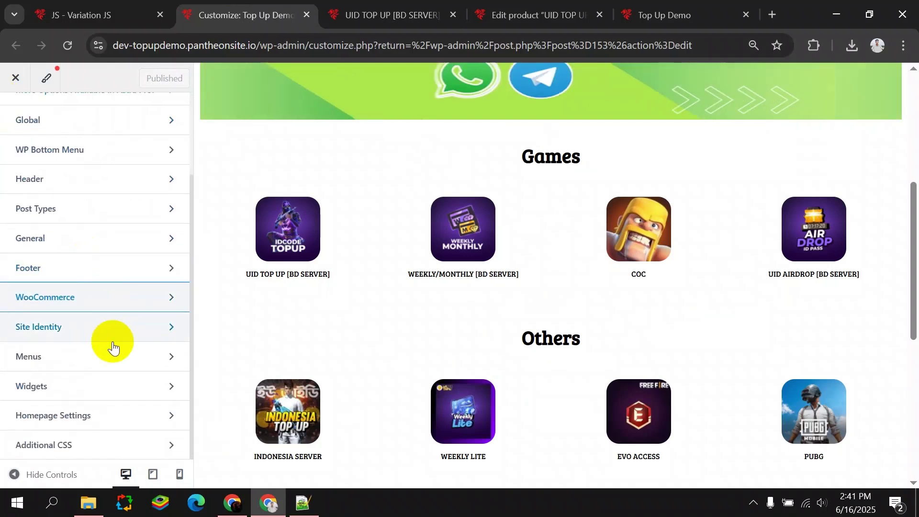
pyautogui.click(108, 444)
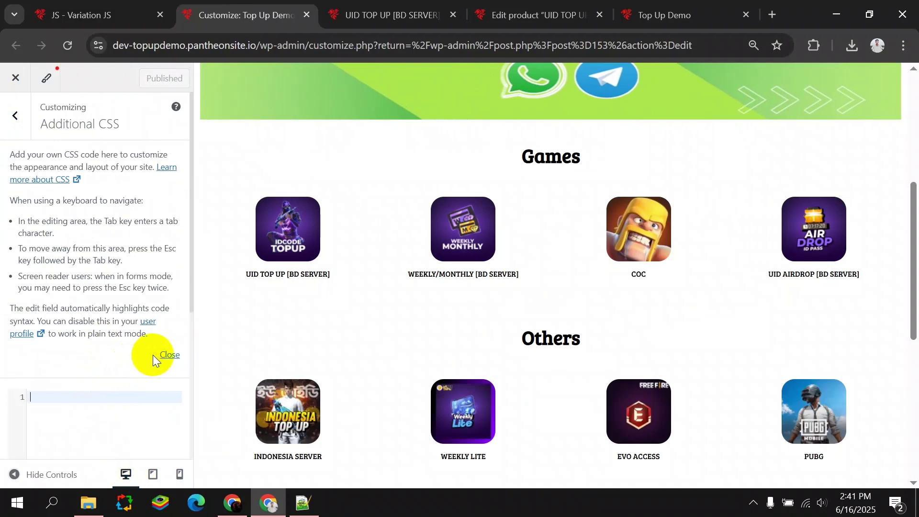
pyautogui.hotkey('ctrl', 'v')
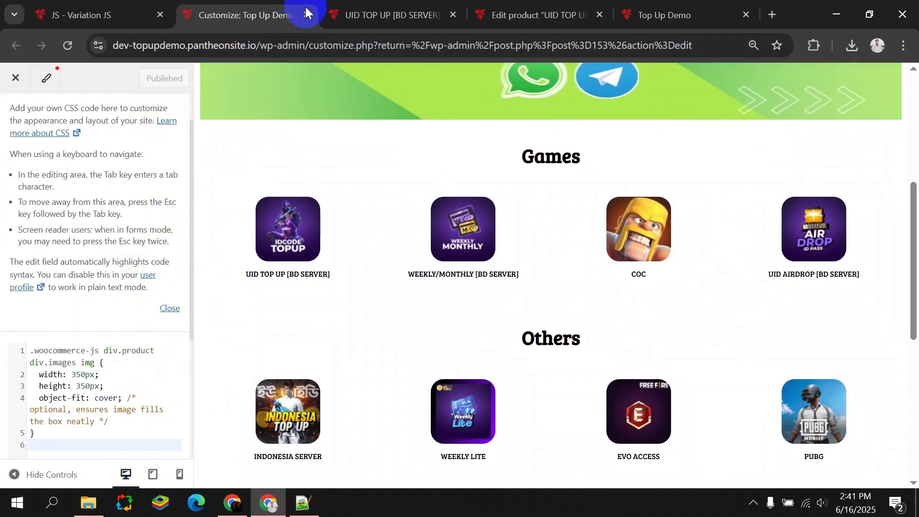
# On the UID TOP UP [BD SERVER] product page, select the 850 Diamond swatch and right-click it.
pyautogui.click(383, 15)
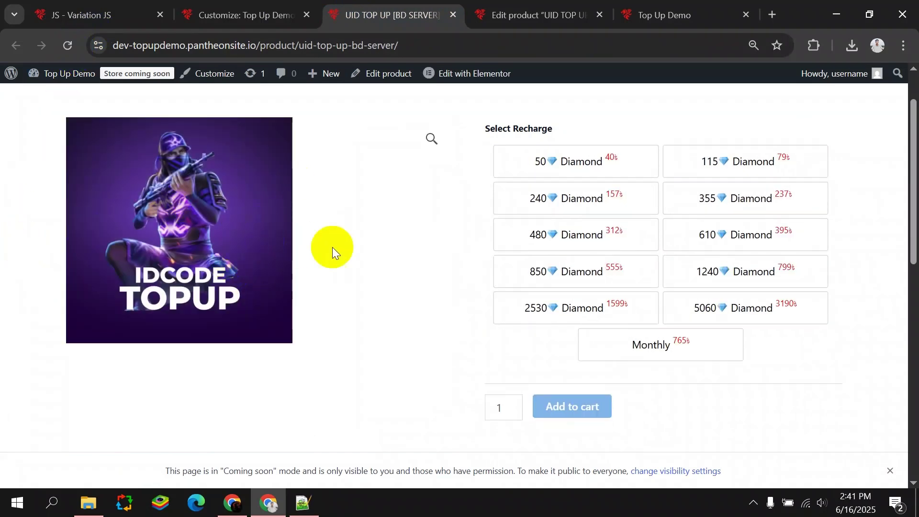
pyautogui.scroll(1, 316, 246)
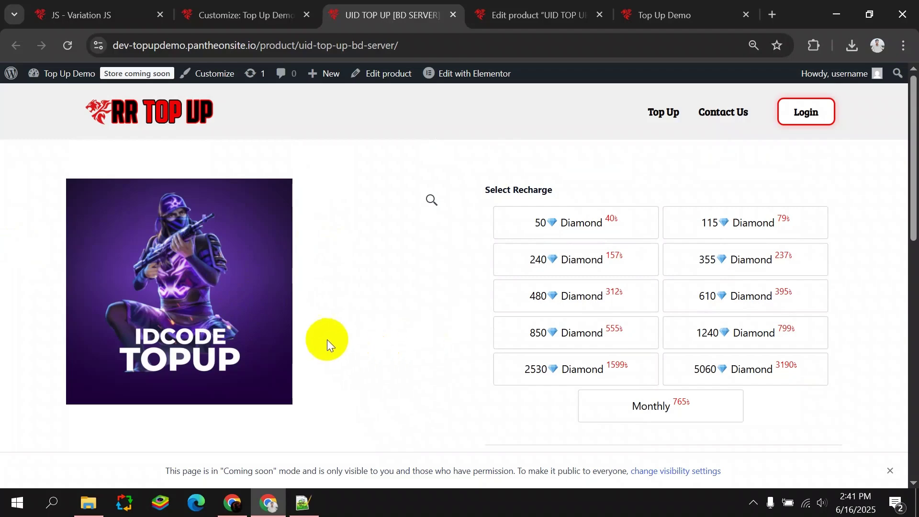
pyautogui.scroll(-5, 335, 325)
pyautogui.scroll(5, 323, 318)
pyautogui.click(498, 331)
pyautogui.rightClick(481, 328)
# Inspect the page and preview it at Samsung Galaxy S20 Ultra size, checking the mobile navigation.
pyautogui.click(524, 476)
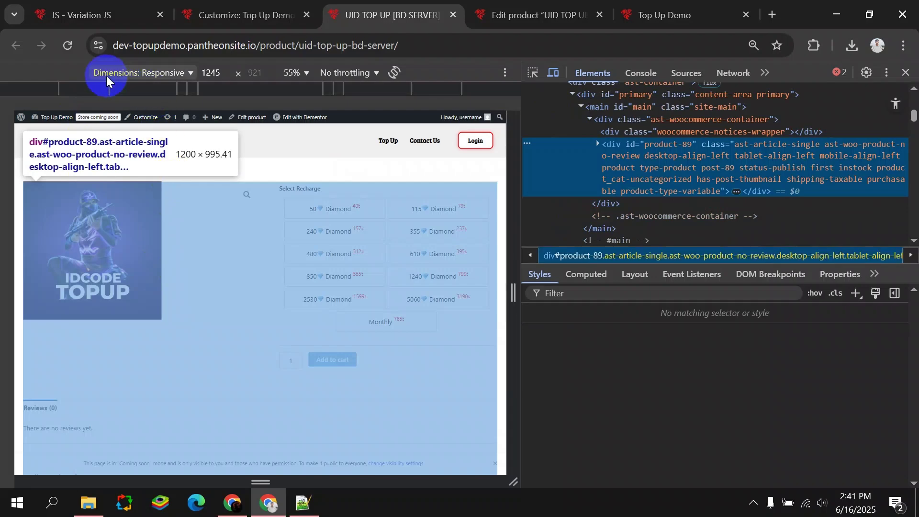
pyautogui.click(131, 74)
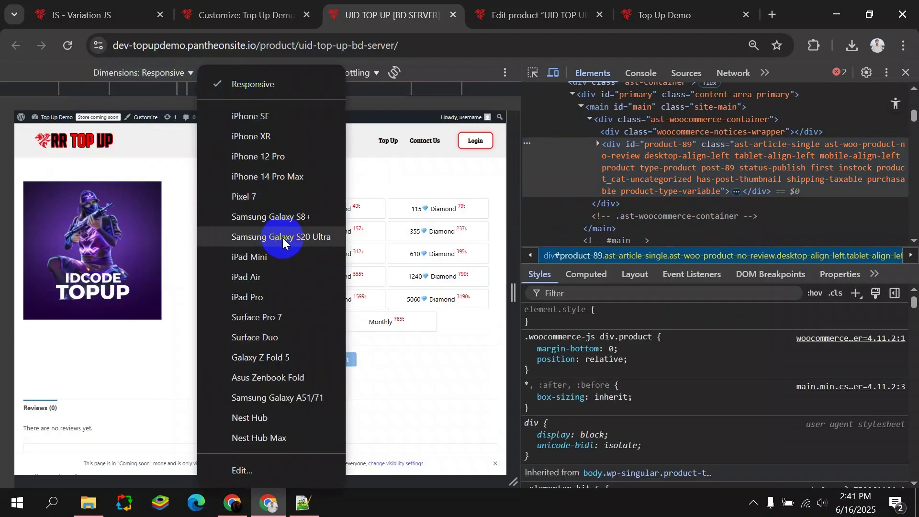
pyautogui.click(282, 237)
pyautogui.scroll(-3, 238, 317)
pyautogui.scroll(3, 246, 325)
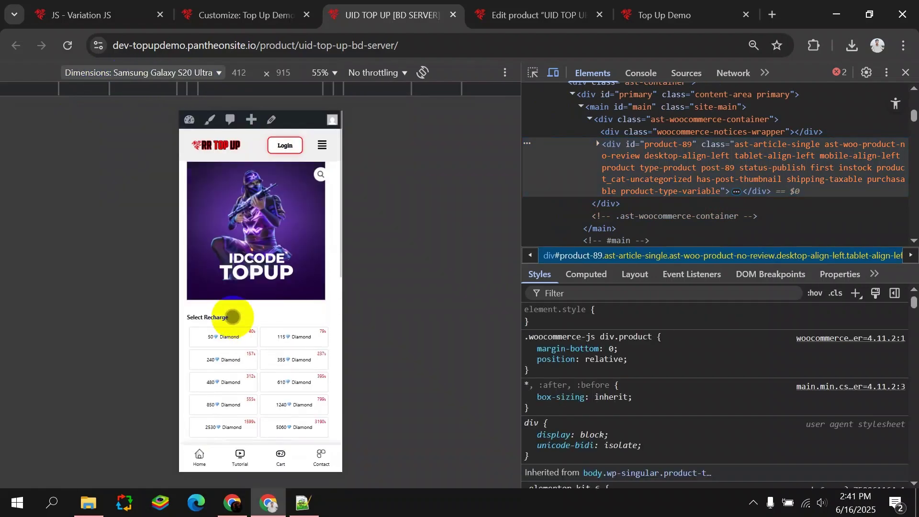
pyautogui.click(322, 149)
pyautogui.click(322, 149)
pyautogui.scroll(-3, 277, 240)
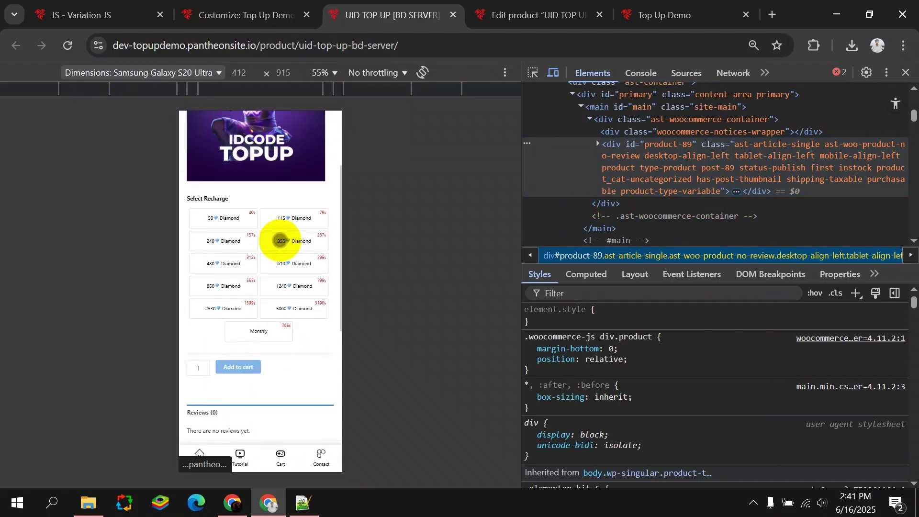
# Click through the 50 to 5060 Diamond swatches to check their prices, then return to the Customizer.
pyautogui.click(217, 224)
pyautogui.click(287, 221)
pyautogui.click(229, 243)
pyautogui.click(289, 244)
pyautogui.click(230, 266)
pyautogui.click(282, 267)
pyautogui.click(231, 292)
pyautogui.click(293, 285)
pyautogui.click(221, 309)
pyautogui.click(293, 308)
pyautogui.scroll(-3, 235, 247)
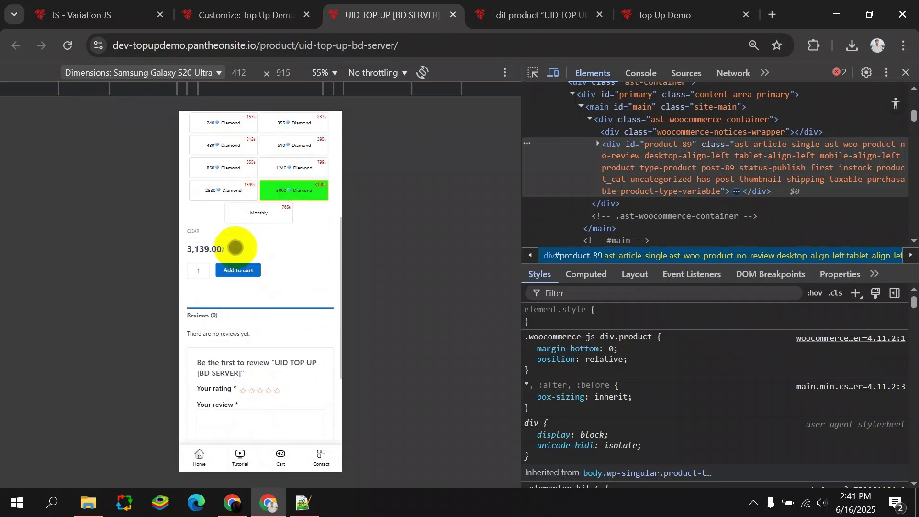
pyautogui.click(230, 189)
pyautogui.click(283, 170)
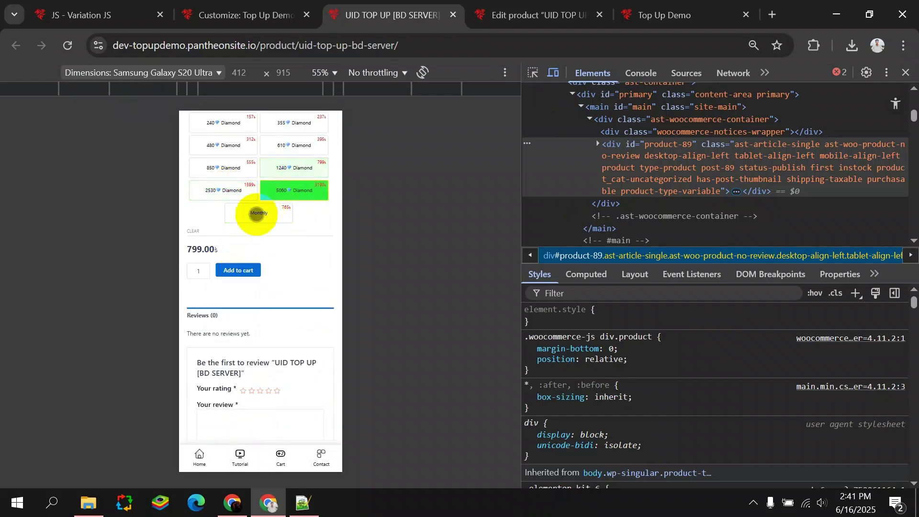
pyautogui.scroll(-3, 270, 264)
pyautogui.scroll(2, 270, 274)
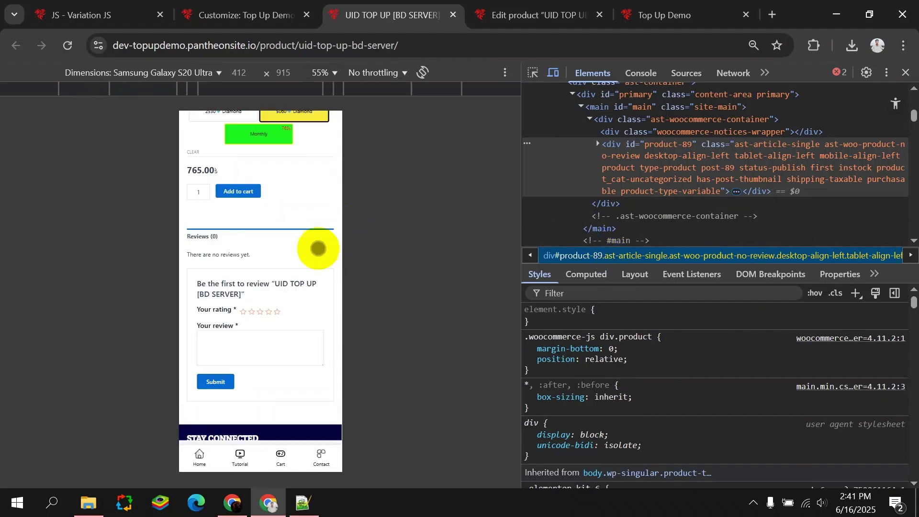
pyautogui.scroll(3, 287, 278)
pyautogui.hotkey('ctrl', 'shift', 'Tab')
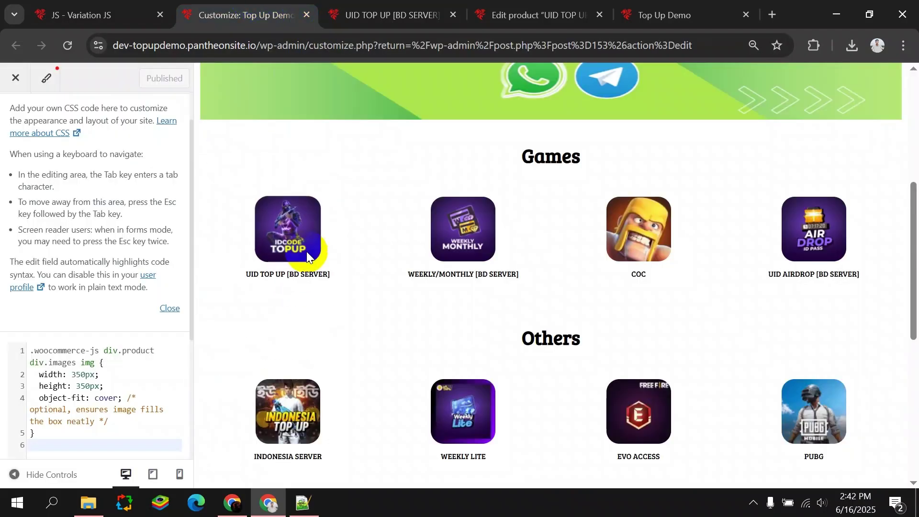
# In WooCommerce Settings > Products, uncheck Enable product reviews and save the changes.
pyautogui.hotkey('ctrl', 'shift', 'Tab')
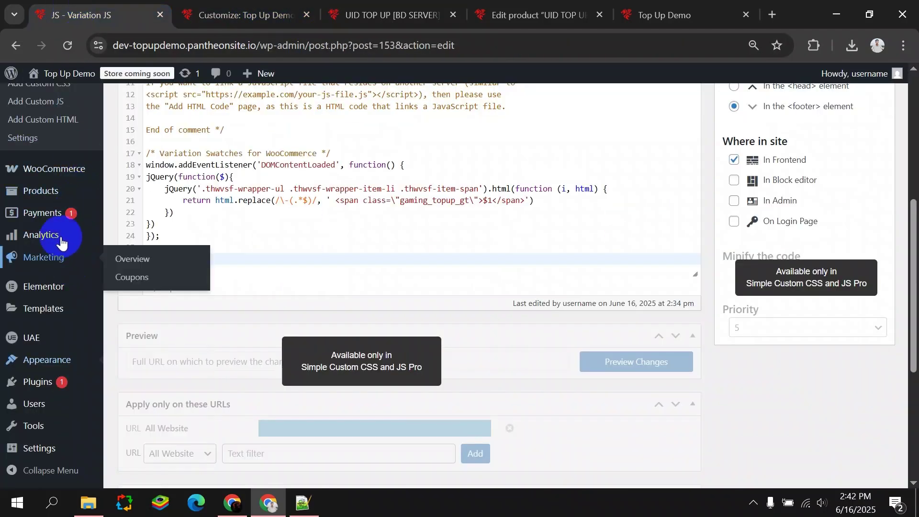
pyautogui.moveTo(50, 172)
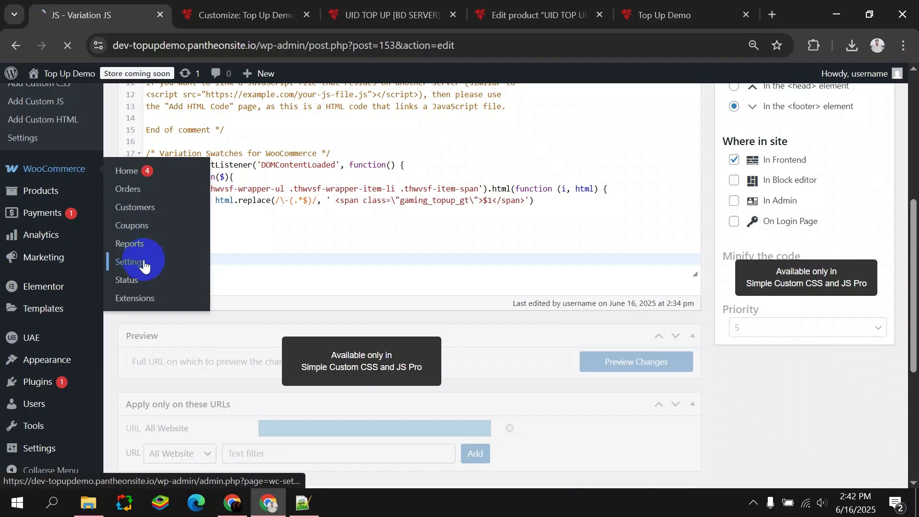
pyautogui.click(139, 263)
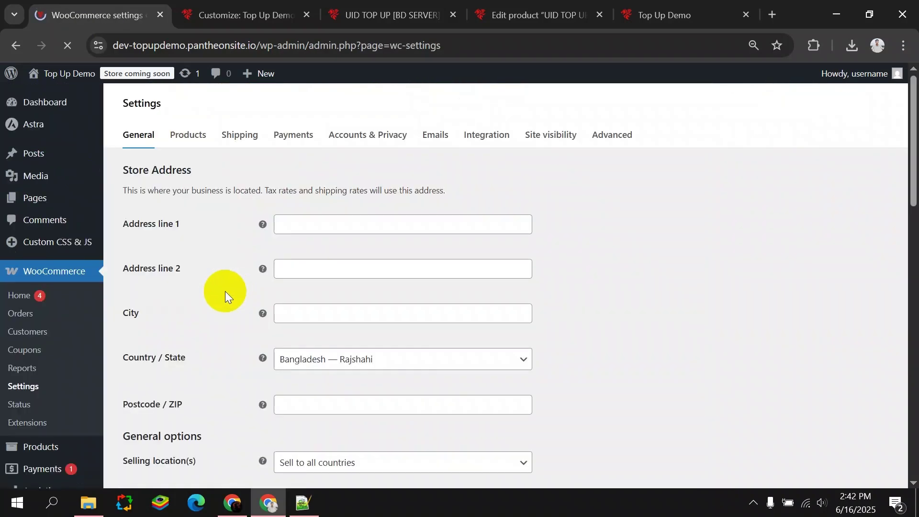
pyautogui.scroll(-15, 229, 294)
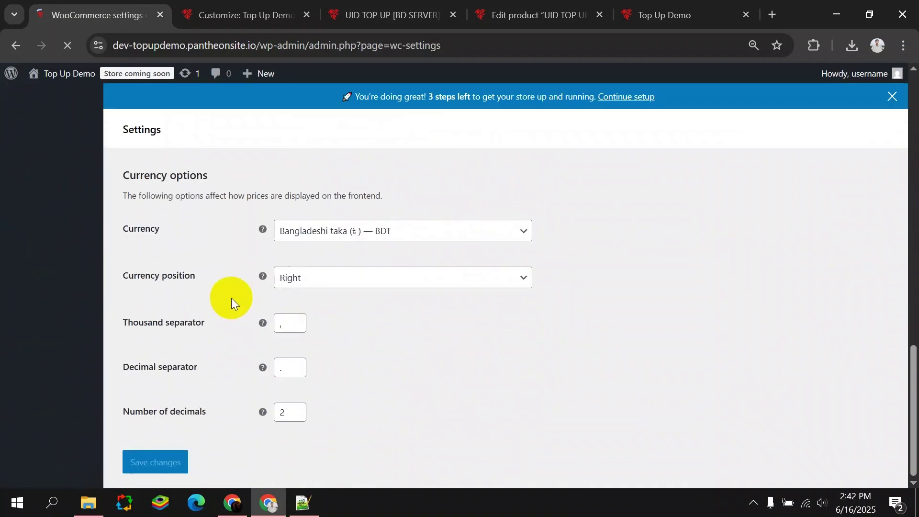
pyautogui.scroll(15, 216, 304)
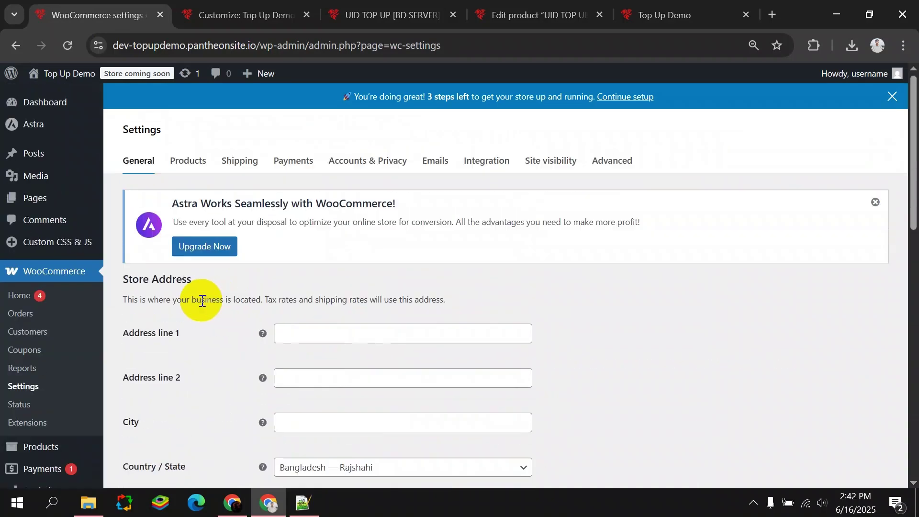
pyautogui.click(184, 163)
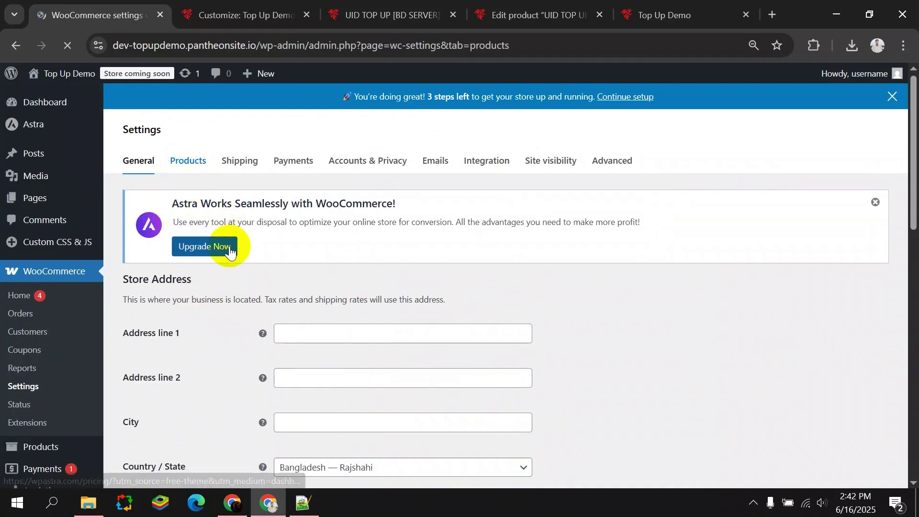
pyautogui.scroll(-5, 231, 248)
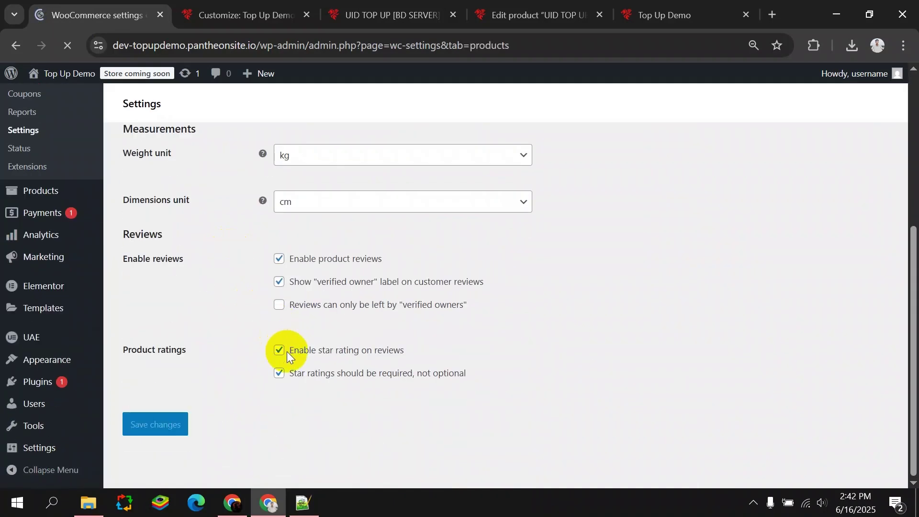
pyautogui.scroll(-1, 230, 372)
pyautogui.click(279, 298)
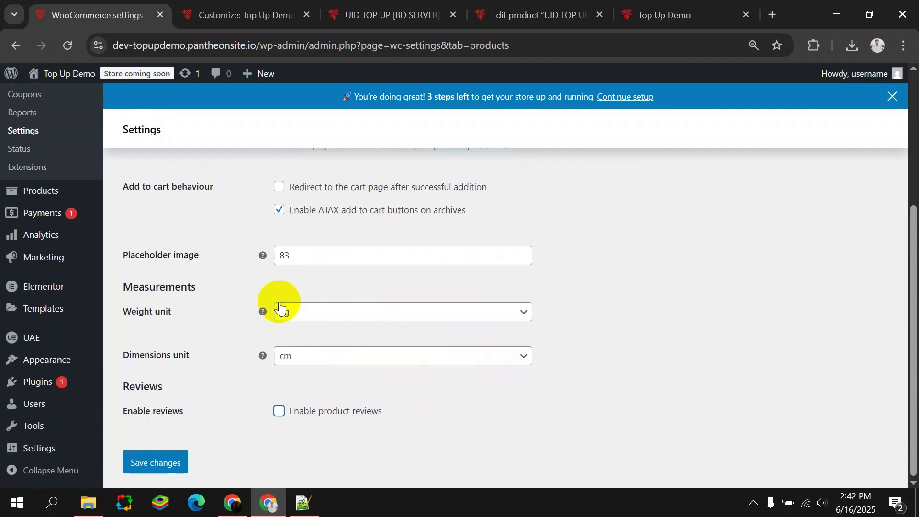
pyautogui.scroll(5, 256, 345)
pyautogui.scroll(-5, 257, 346)
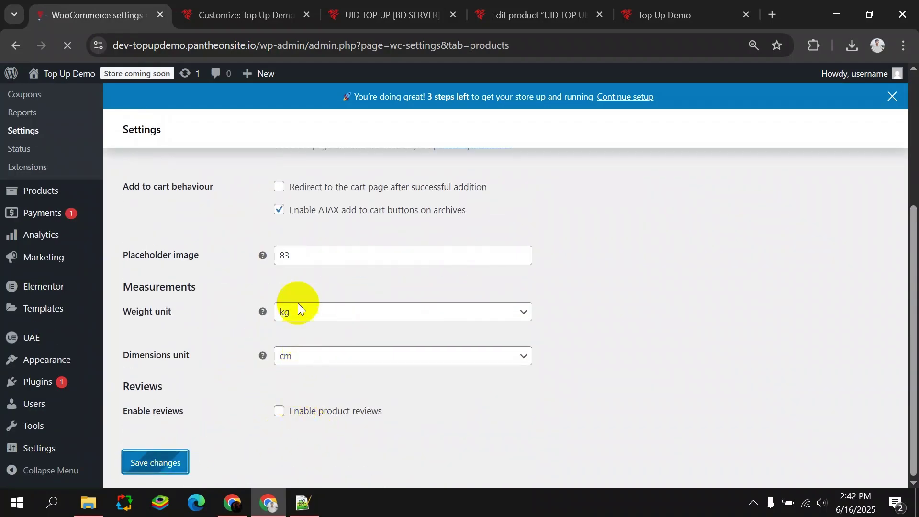
pyautogui.click(352, 19)
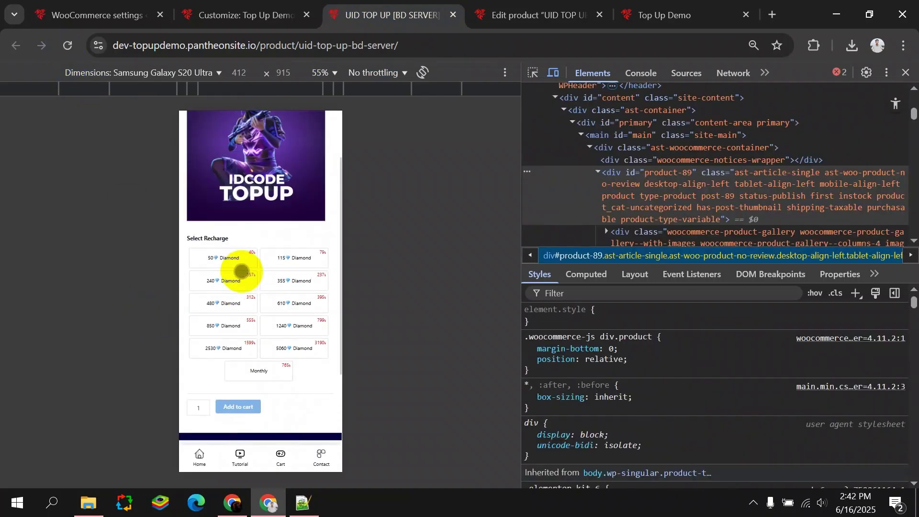
# Select the 480, 355 and 50 Diamond swatches on the mobile product page, then go to Edit product.
pyautogui.scroll(4, 242, 270)
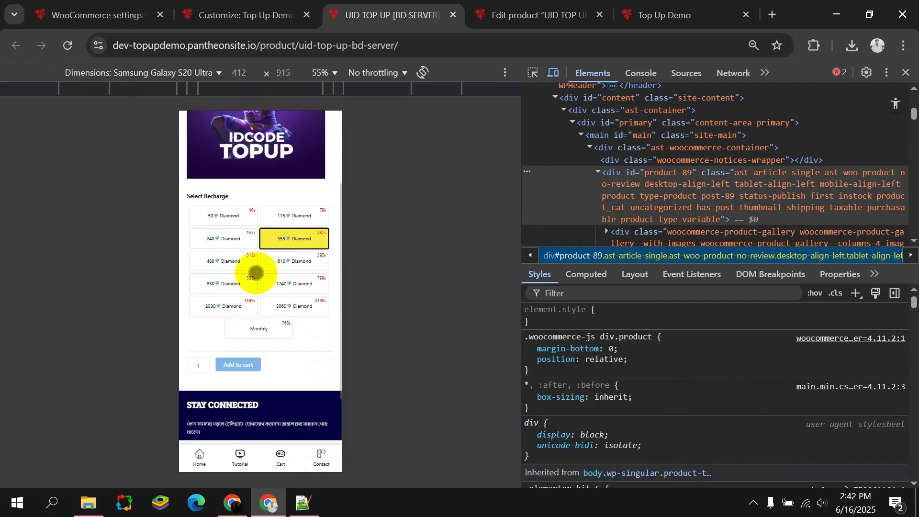
pyautogui.click(241, 267)
pyautogui.click(268, 240)
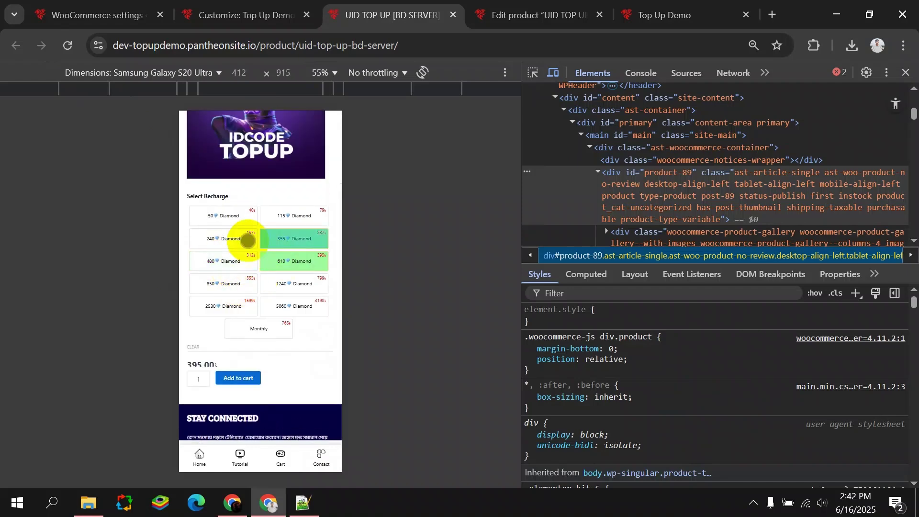
pyautogui.click(220, 221)
pyautogui.scroll(4, 258, 321)
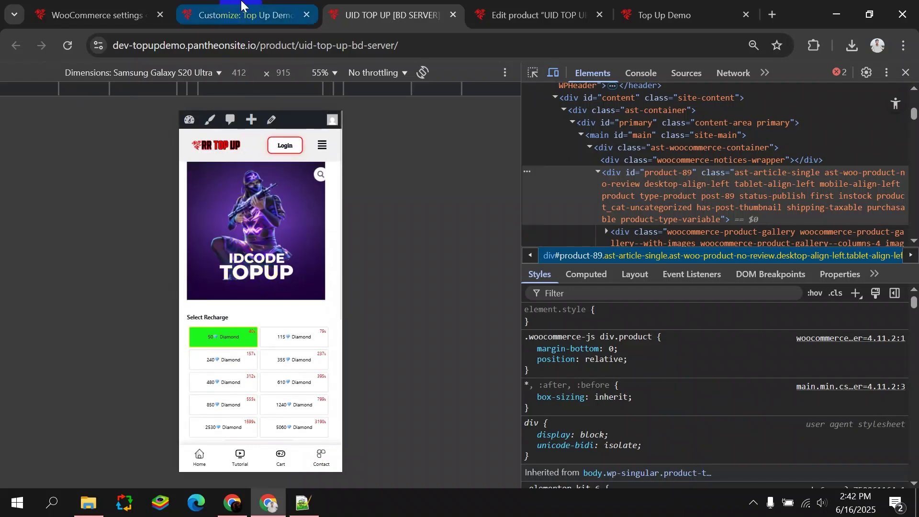
pyautogui.moveTo(517, 15); pyautogui.dragTo(221, 15)
# Format the Rules & Conditions line in the product description as Heading 2.
pyautogui.scroll(7, 359, 268)
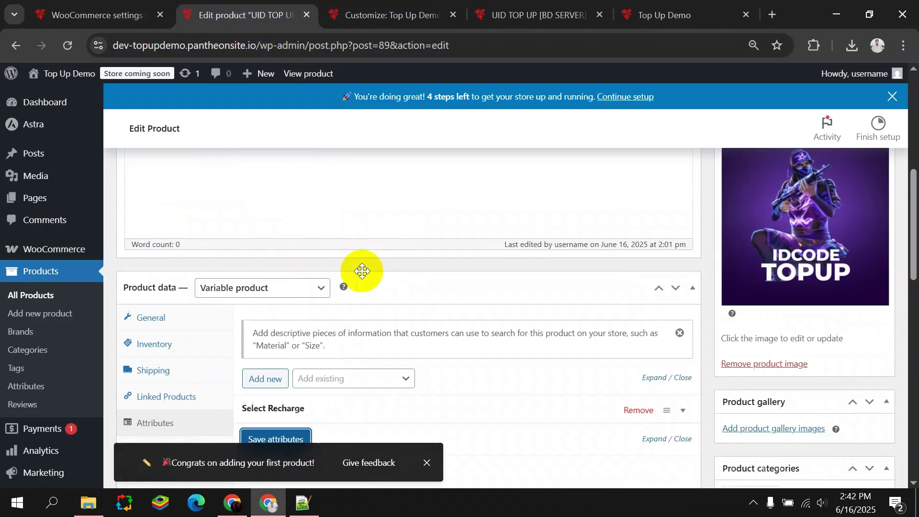
pyautogui.scroll(3, 359, 307)
pyautogui.scroll(-6, 364, 335)
pyautogui.scroll(5, 398, 330)
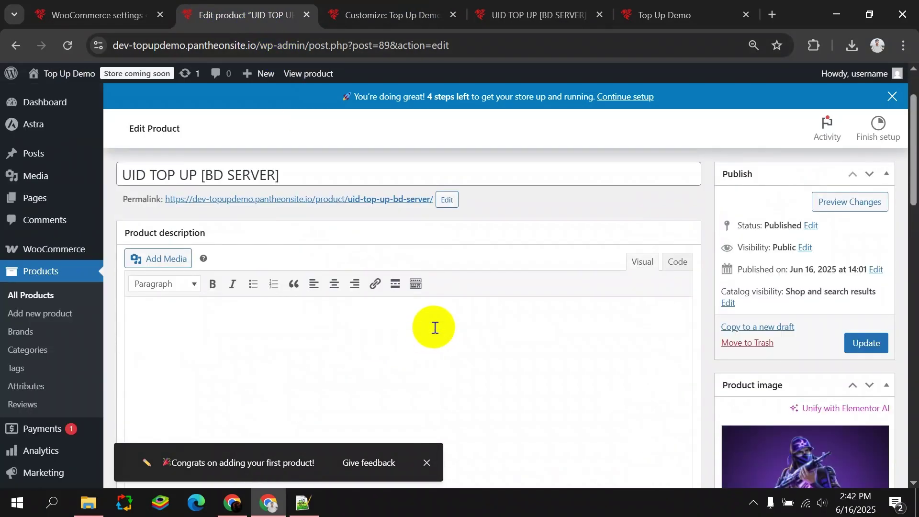
pyautogui.click(206, 333)
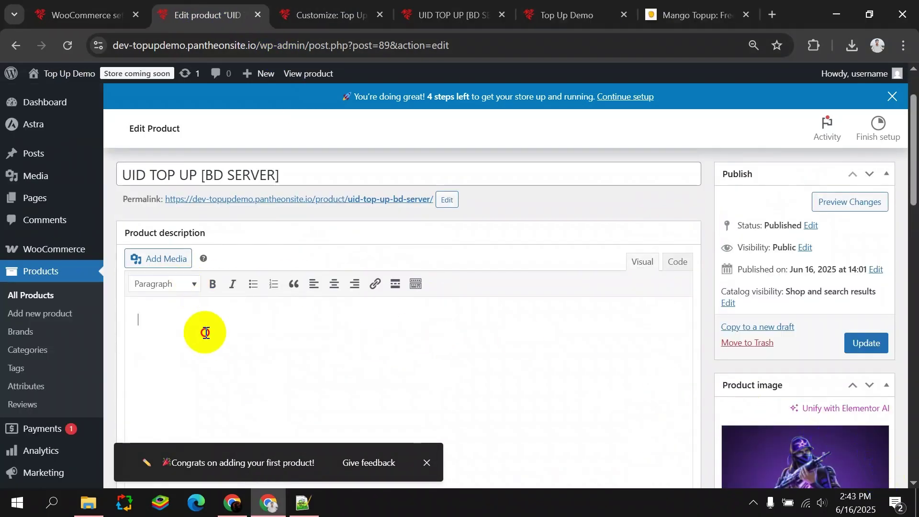
pyautogui.click(187, 284)
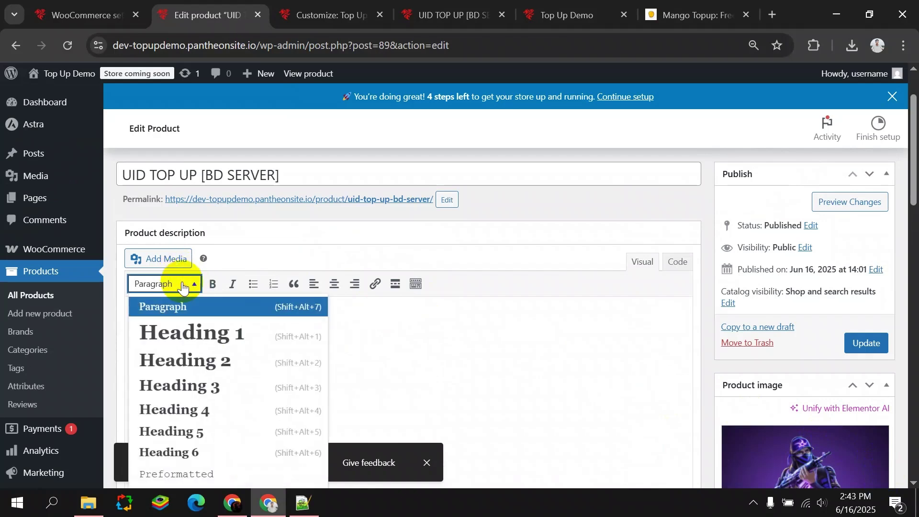
pyautogui.click(195, 364)
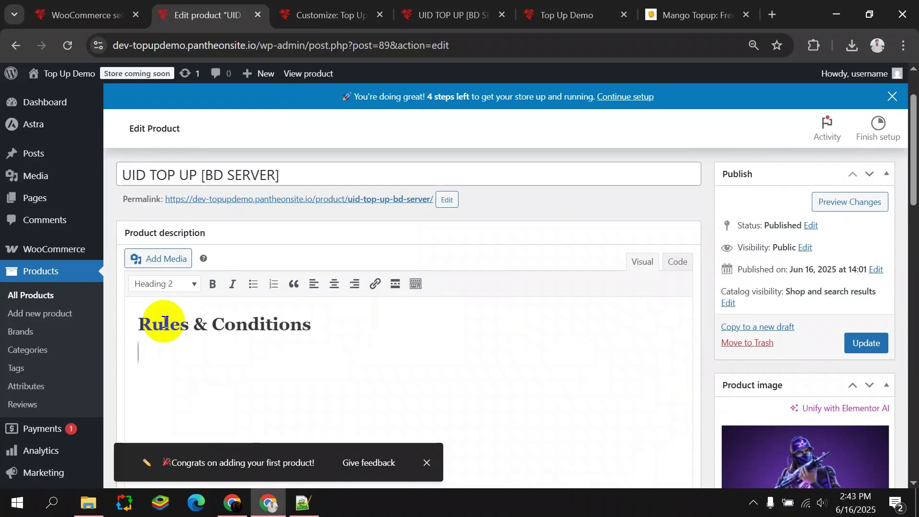
# Change Rules & Conditions to Heading 1, after briefly trying preformatted text.
pyautogui.click(191, 283)
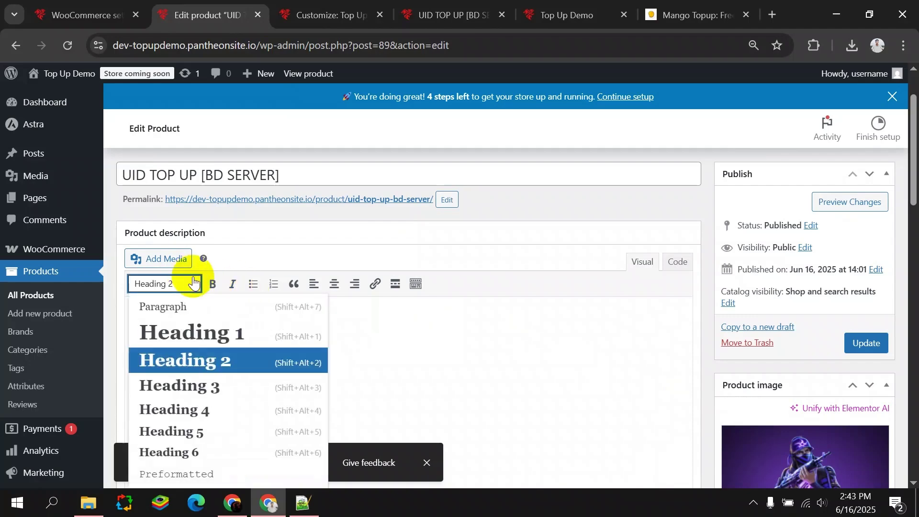
pyautogui.scroll(-6, 206, 471)
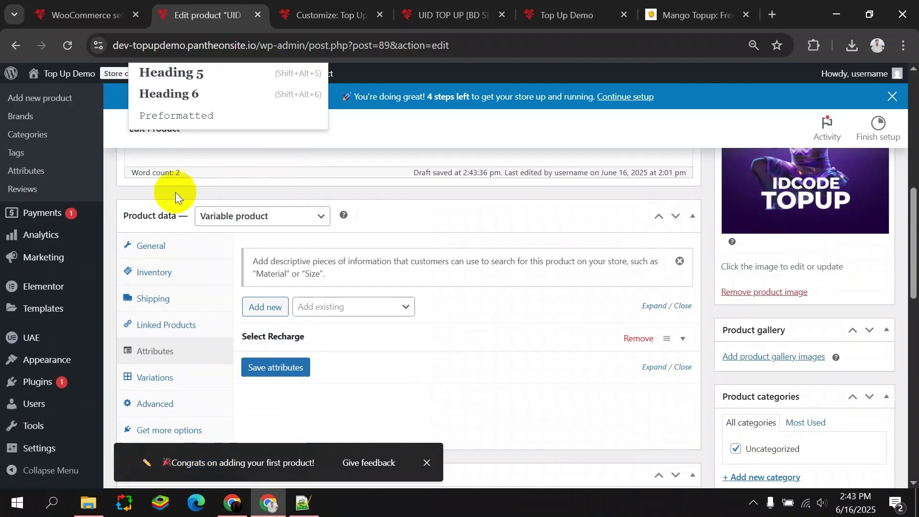
pyautogui.scroll(5, 191, 113)
pyautogui.click(220, 258)
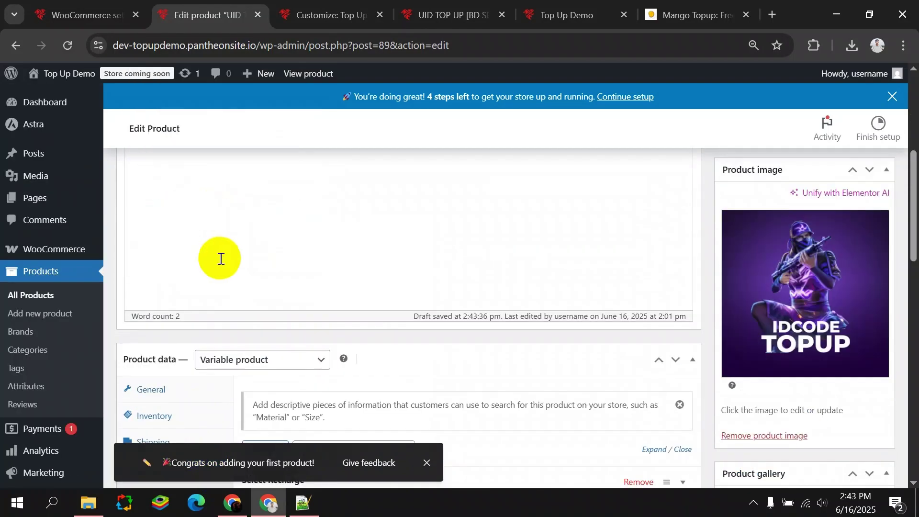
pyautogui.scroll(1, 259, 264)
pyautogui.moveTo(263, 331); pyautogui.dragTo(117, 342)
pyautogui.click(175, 289)
pyautogui.click(189, 332)
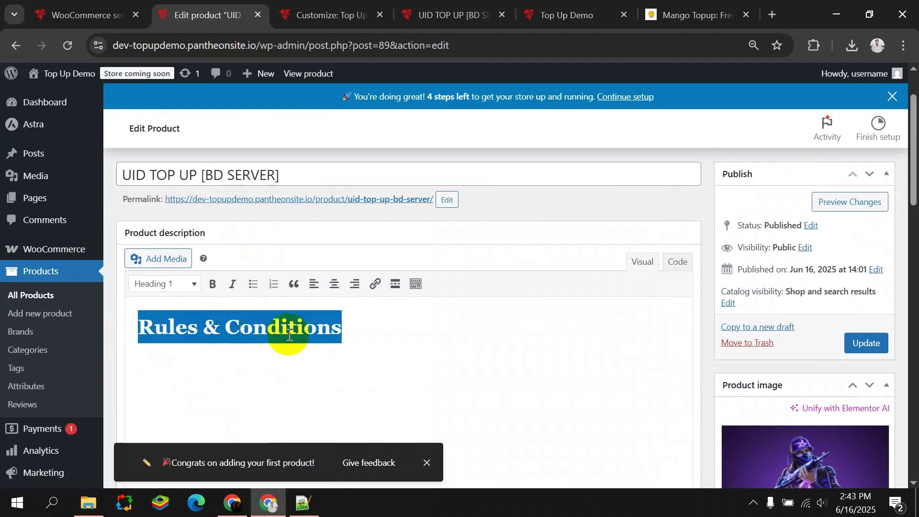
# Dismiss the congratulations notice and start a bulleted list on a new line below the heading.
pyautogui.click(363, 327)
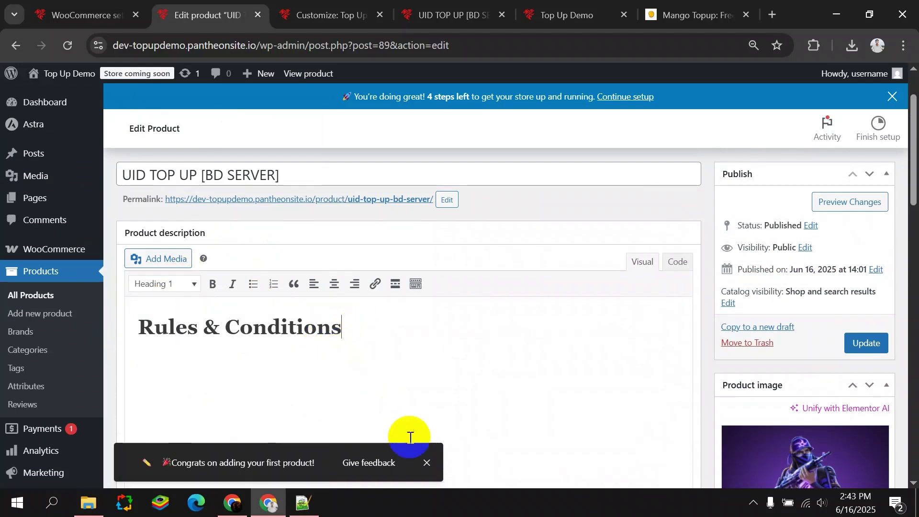
pyautogui.click(426, 463)
pyautogui.press('Return')
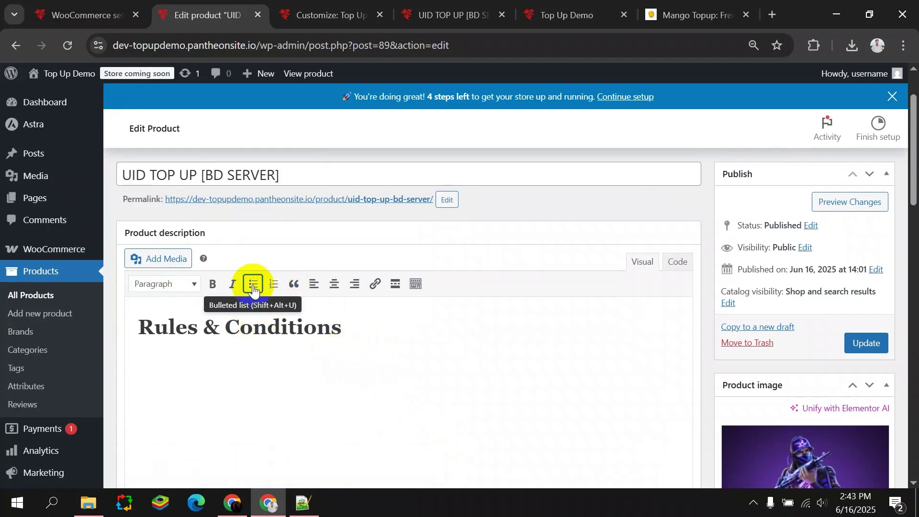
pyautogui.click(253, 283)
pyautogui.scroll(-3, 258, 383)
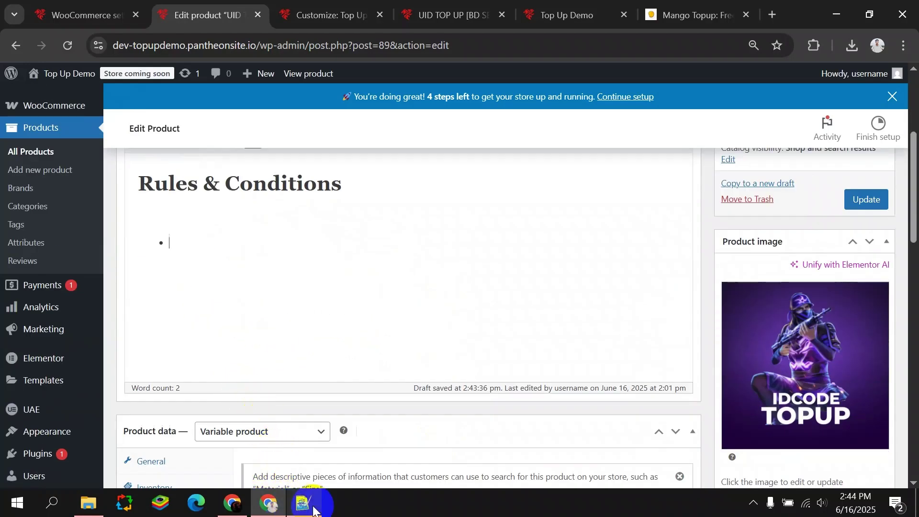
# Copy the four Bengali rules lines from Notepad++ and paste them under the heading.
pyautogui.click(314, 509)
pyautogui.moveTo(380, 159); pyautogui.dragTo(903, 189)
pyautogui.click(373, 159)
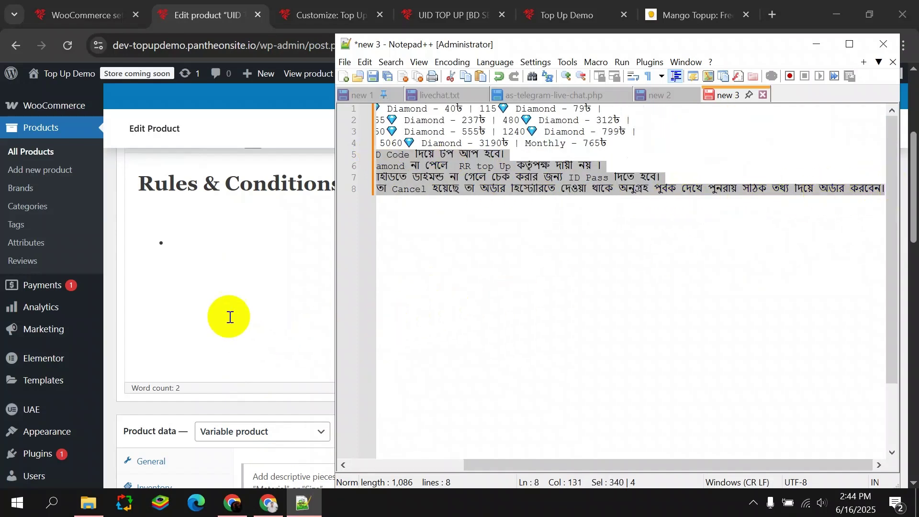
pyautogui.click(242, 333)
pyautogui.hotkey('ctrl', 'v')
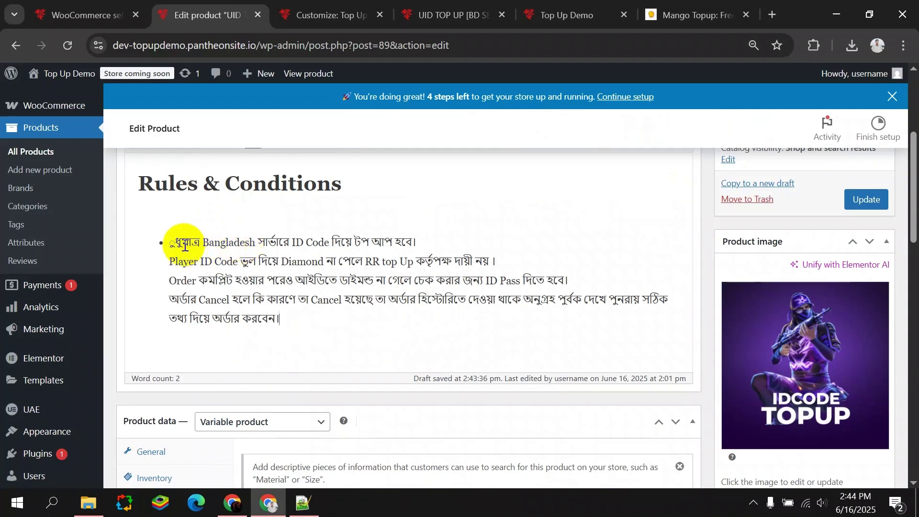
# Fix the garbled first word of the rules by pasting the correct Bengali word from Notepad++.
pyautogui.click(174, 246)
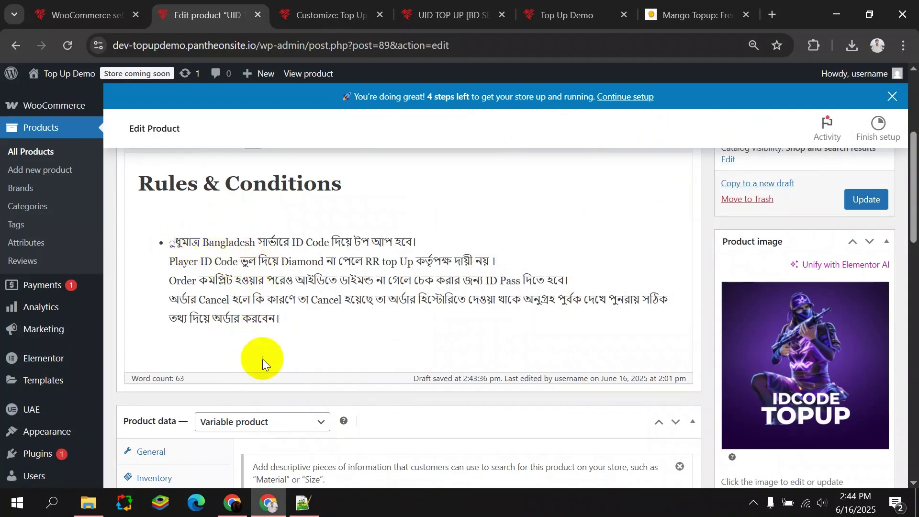
pyautogui.press('BackSpace')
pyautogui.click(304, 506)
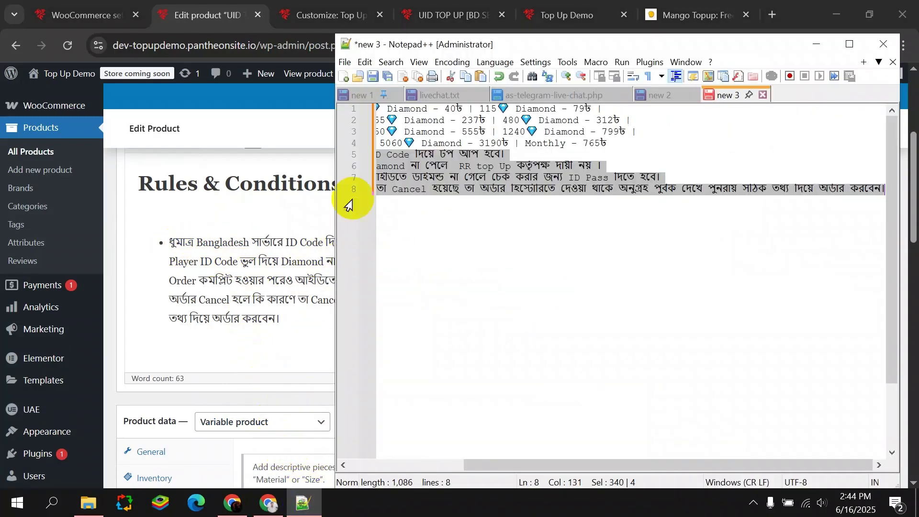
pyautogui.click(404, 165)
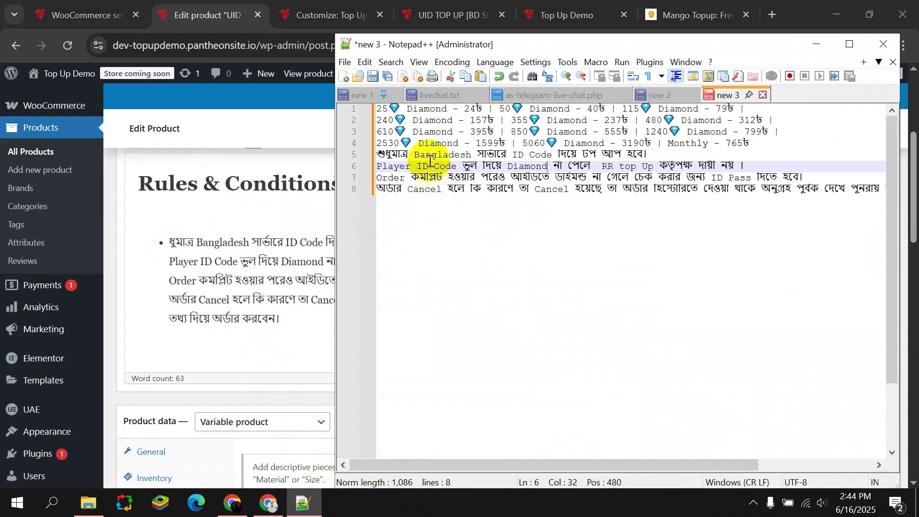
pyautogui.moveTo(412, 154); pyautogui.dragTo(369, 154)
pyautogui.hotkey('ctrl', 'c')
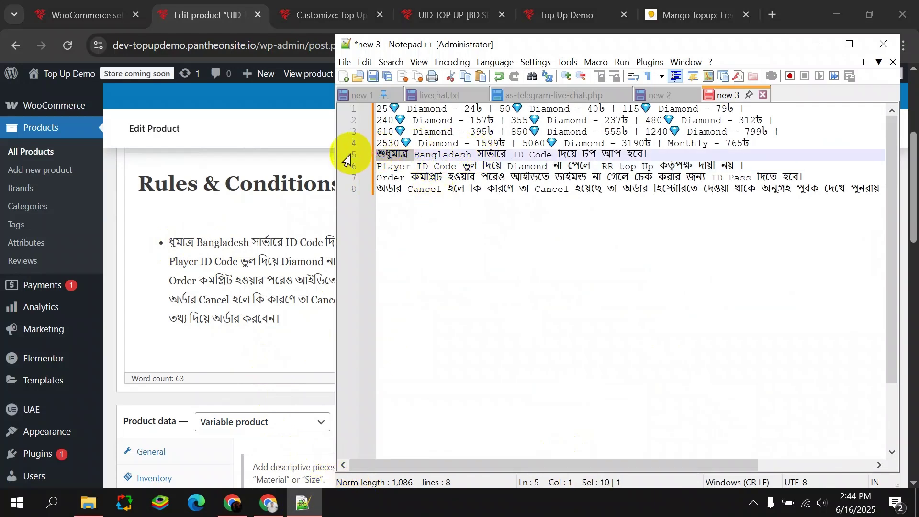
pyautogui.moveTo(194, 242); pyautogui.dragTo(341, 327)
pyautogui.hotkey('ctrl', 'v')
# Remove the bullet formatting so the four rules lines are plain paragraphs.
pyautogui.scroll(2, 342, 327)
pyautogui.click(251, 212)
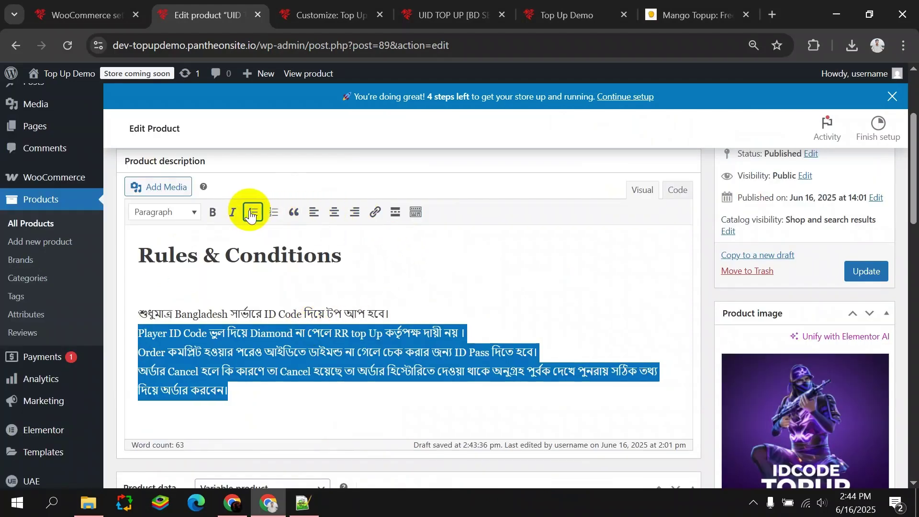
pyautogui.moveTo(236, 394); pyautogui.dragTo(129, 311)
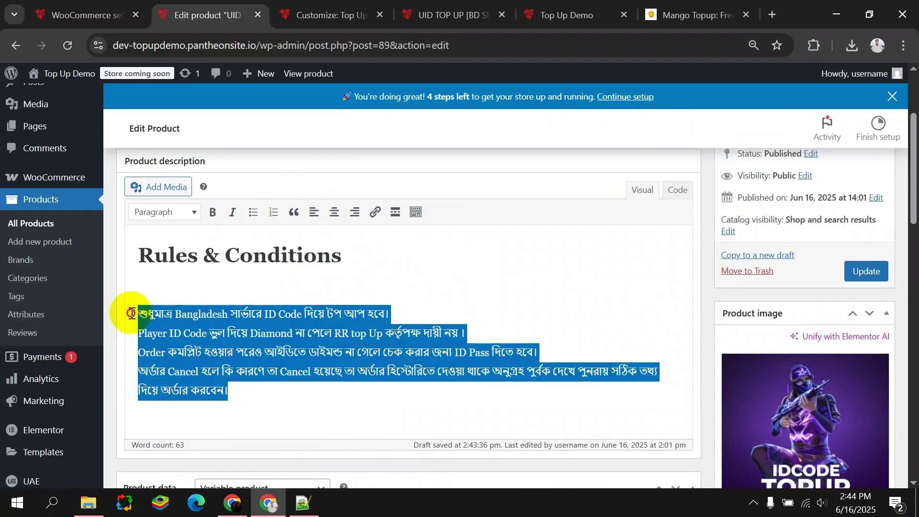
pyautogui.click(253, 212)
pyautogui.click(243, 334)
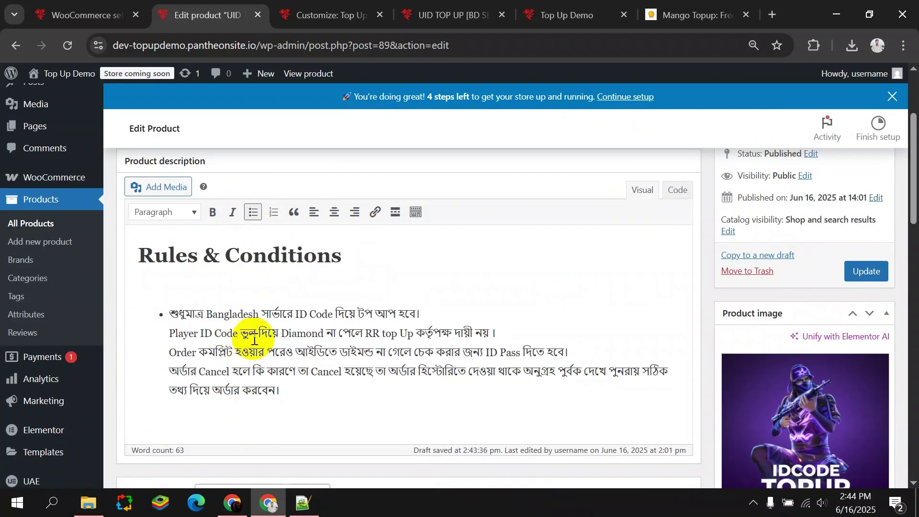
pyautogui.click(424, 319)
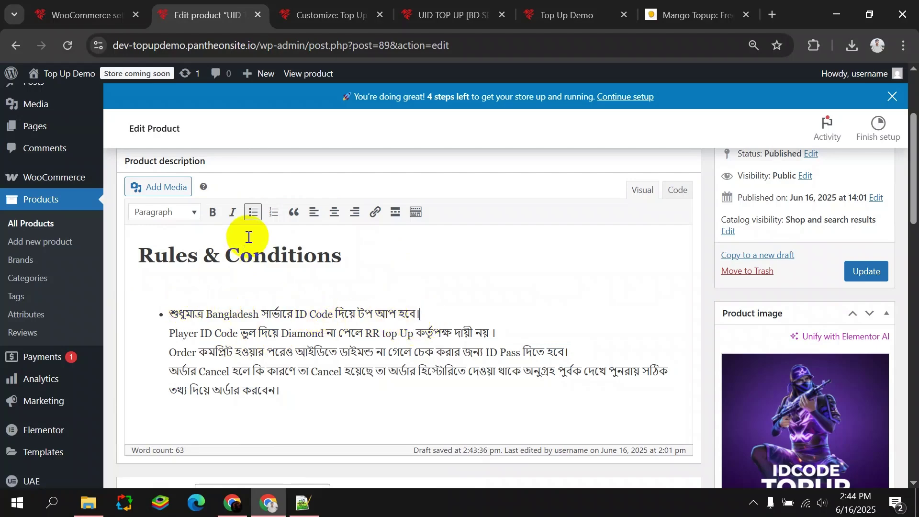
pyautogui.click(253, 212)
# Update the UID TOP UP product to save the description changes.
pyautogui.scroll(-5, 263, 334)
pyautogui.scroll(5, 251, 311)
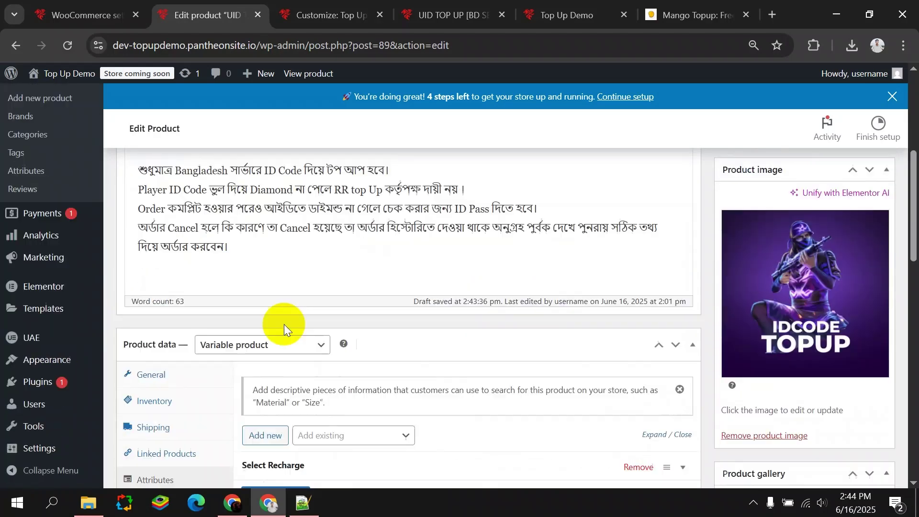
pyautogui.scroll(-5, 281, 321)
pyautogui.scroll(5, 373, 263)
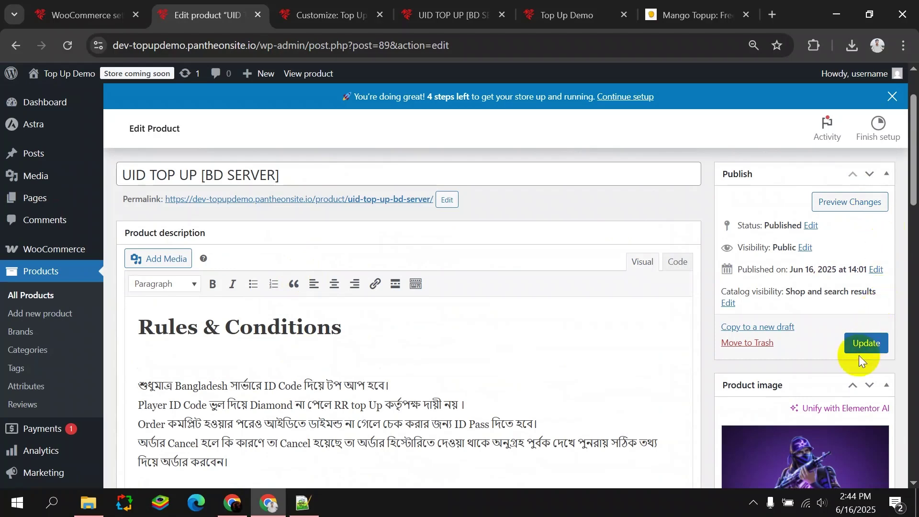
pyautogui.click(862, 342)
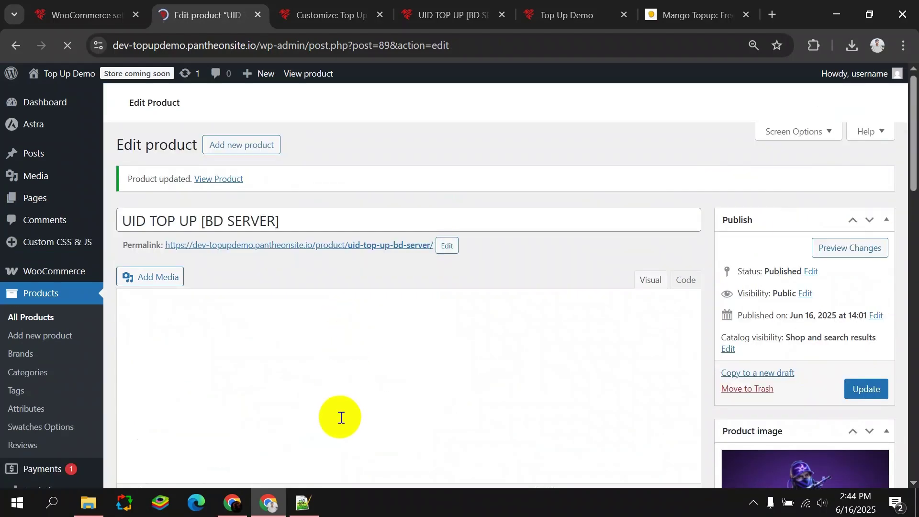
# Review the updated UID TOP UP product page in the mobile preview.
pyautogui.scroll(-3, 246, 290)
pyautogui.scroll(3, 251, 294)
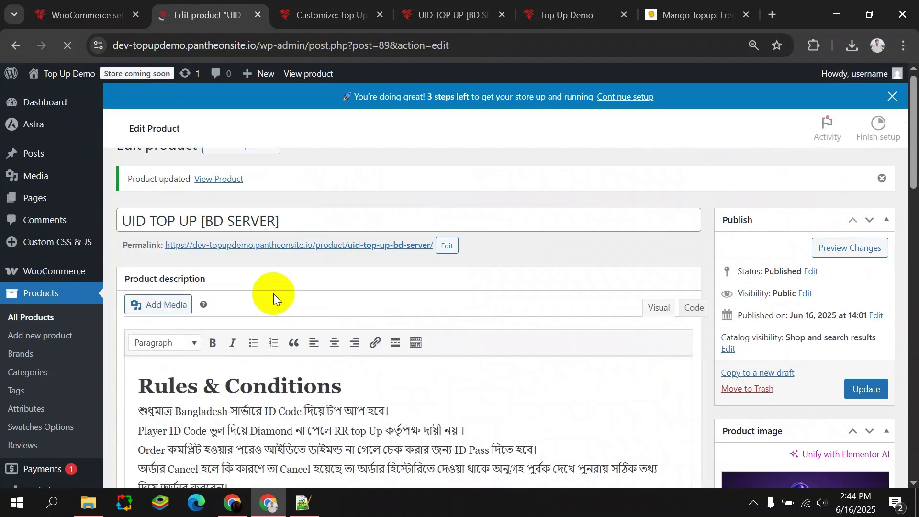
pyautogui.click(449, 8)
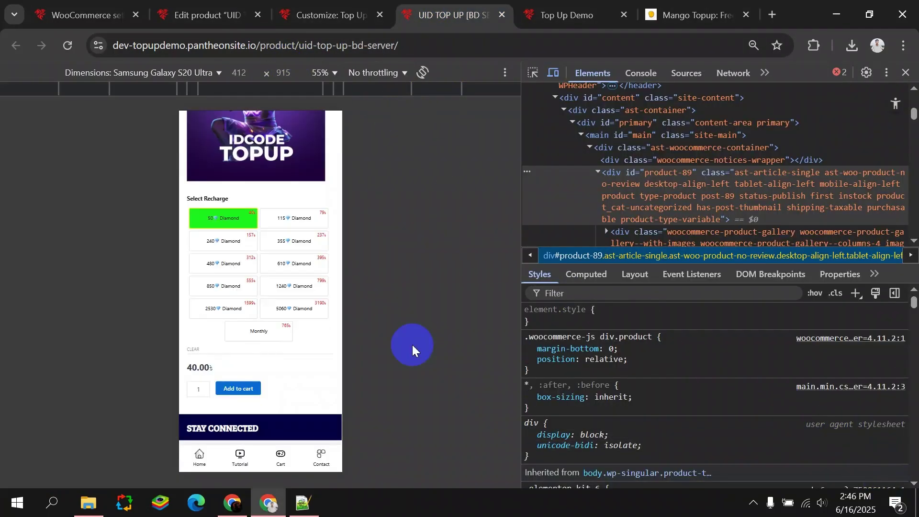
pyautogui.scroll(3, 293, 324)
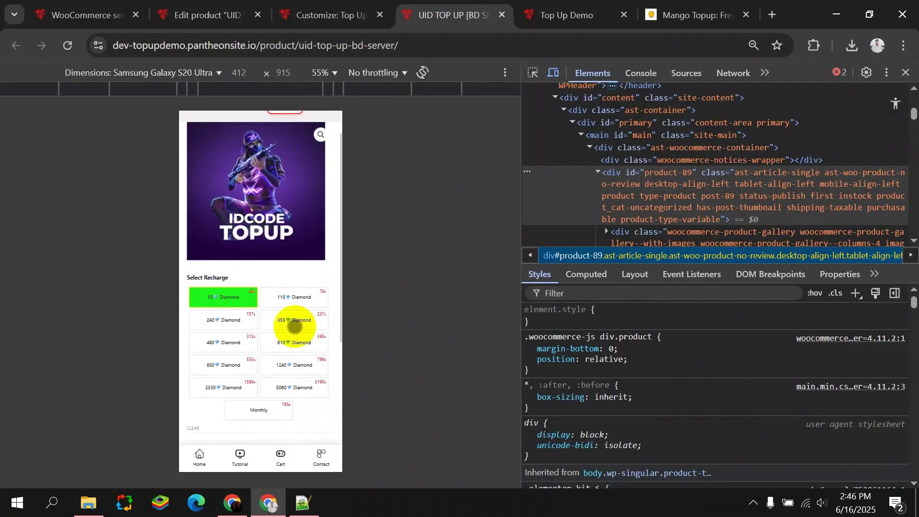
pyautogui.scroll(-9, 293, 329)
pyautogui.scroll(10, 293, 340)
pyautogui.scroll(2, 240, 256)
# Return the Customizer to its main sections, then close DevTools to show the product page at full width.
pyautogui.click(327, 15)
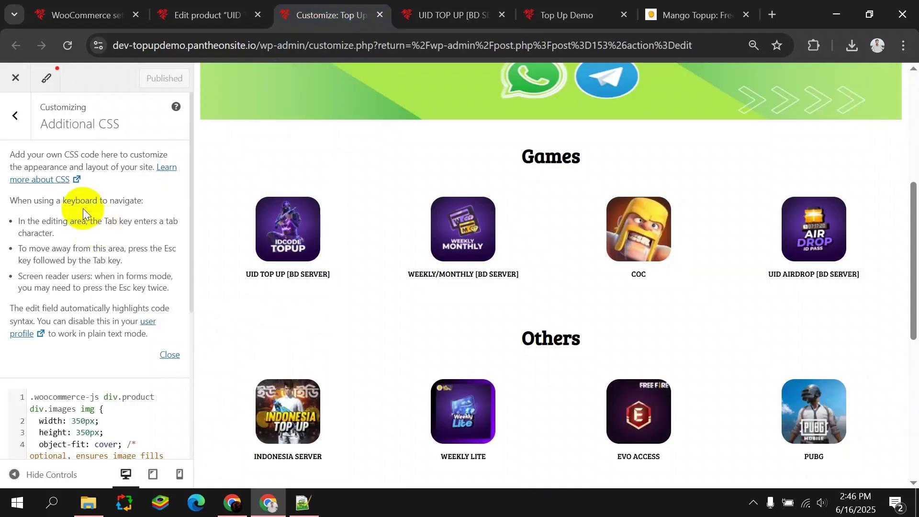
pyautogui.click(15, 116)
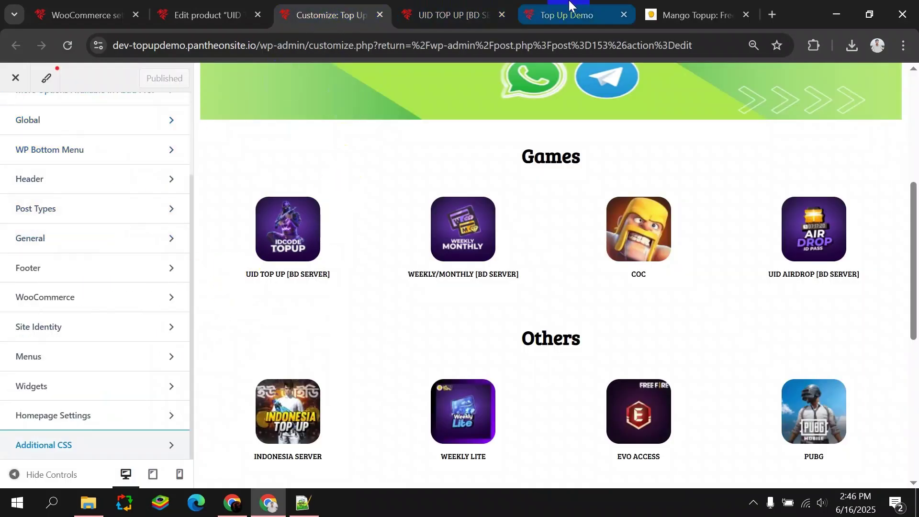
pyautogui.click(450, 15)
pyautogui.click(904, 71)
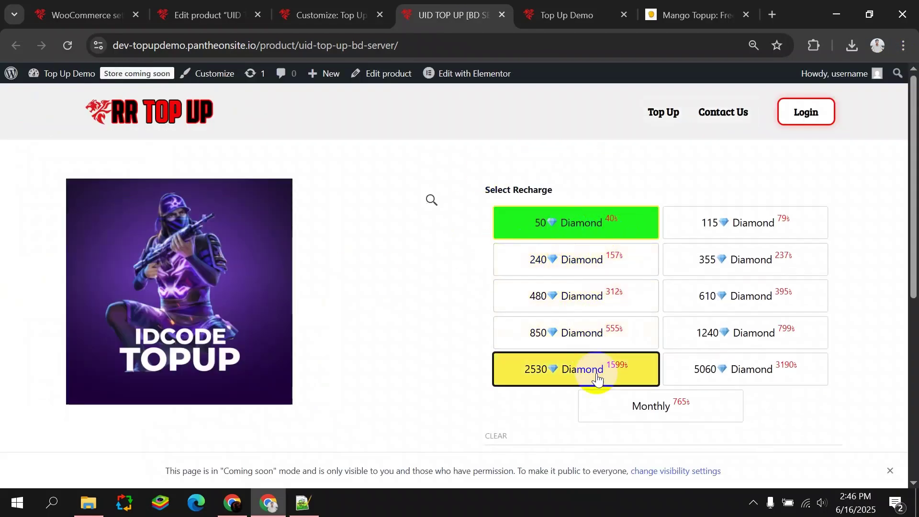
# Open the Customizer's Global typography settings.
pyautogui.click(282, 5)
pyautogui.scroll(3, 62, 268)
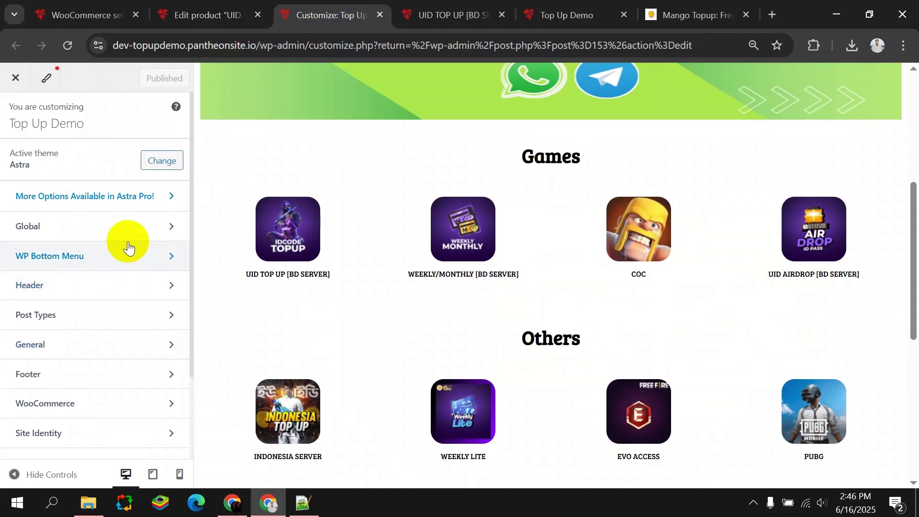
pyautogui.click(130, 226)
pyautogui.click(110, 157)
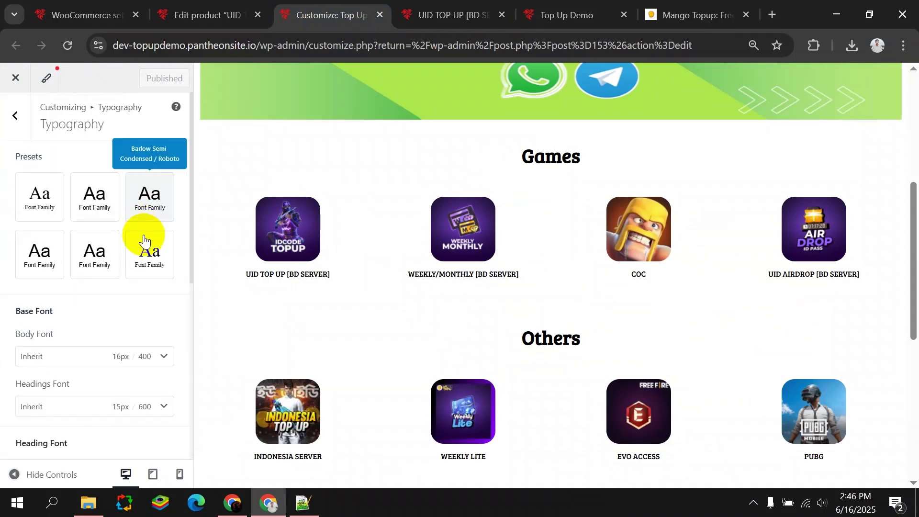
pyautogui.scroll(-2, 107, 325)
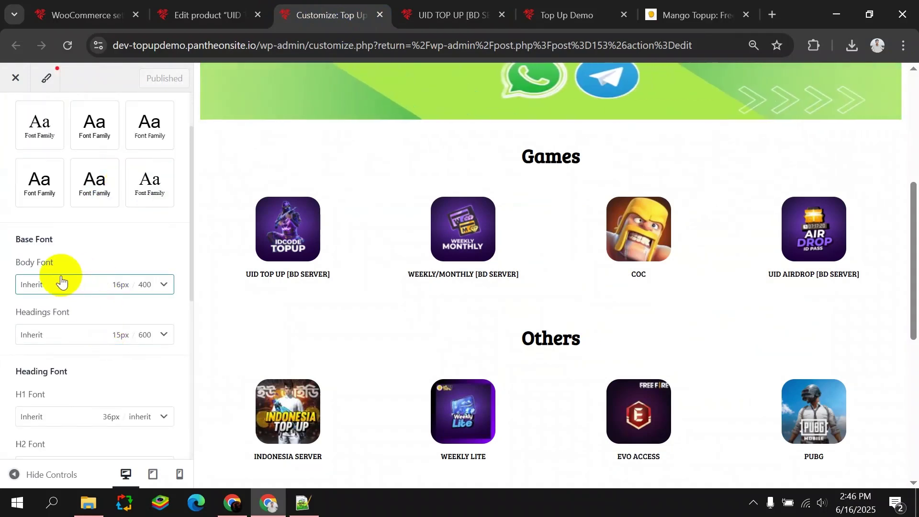
pyautogui.scroll(-6, 75, 283)
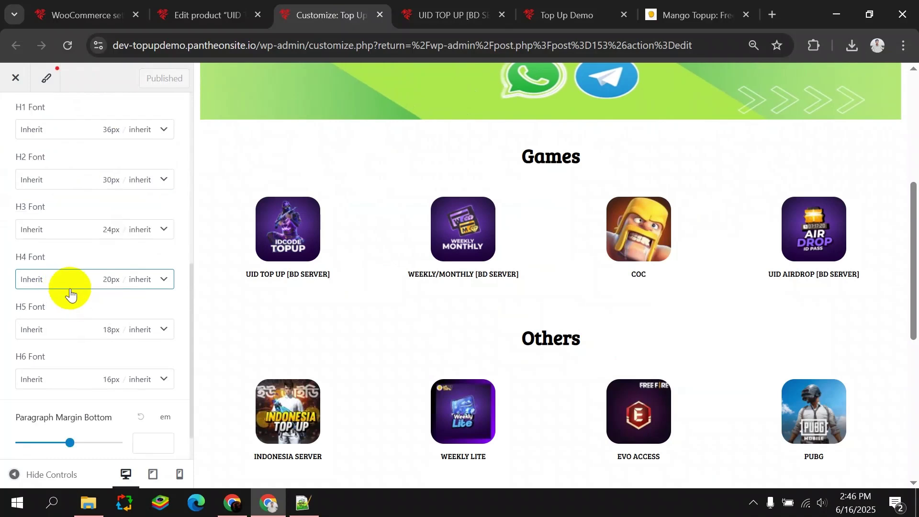
pyautogui.scroll(3, 72, 292)
pyautogui.scroll(3, 112, 244)
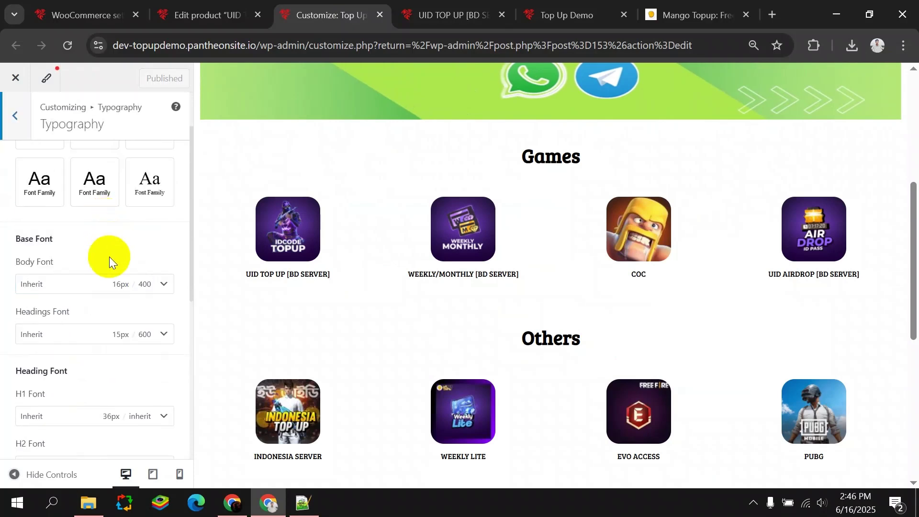
# Set the body font family to Bree Serif, publish it, and view the product page.
pyautogui.click(101, 286)
pyautogui.scroll(-3, 102, 278)
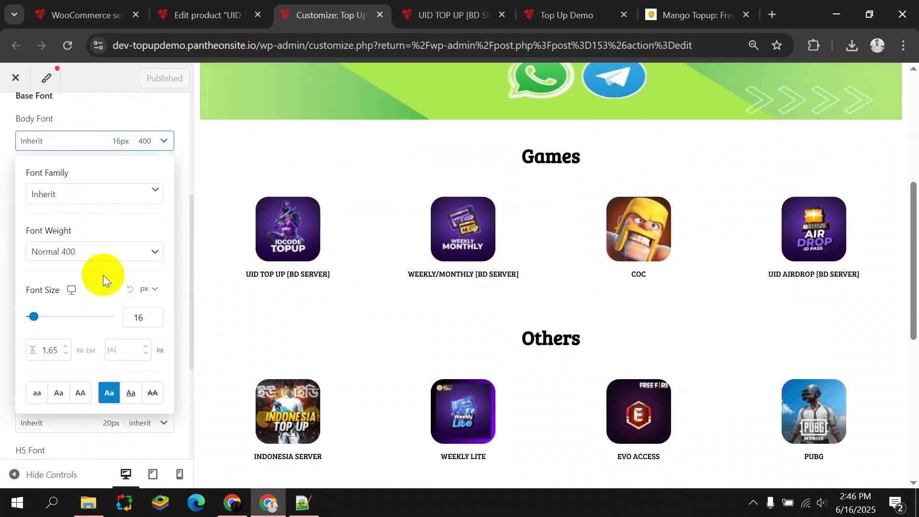
pyautogui.click(93, 194)
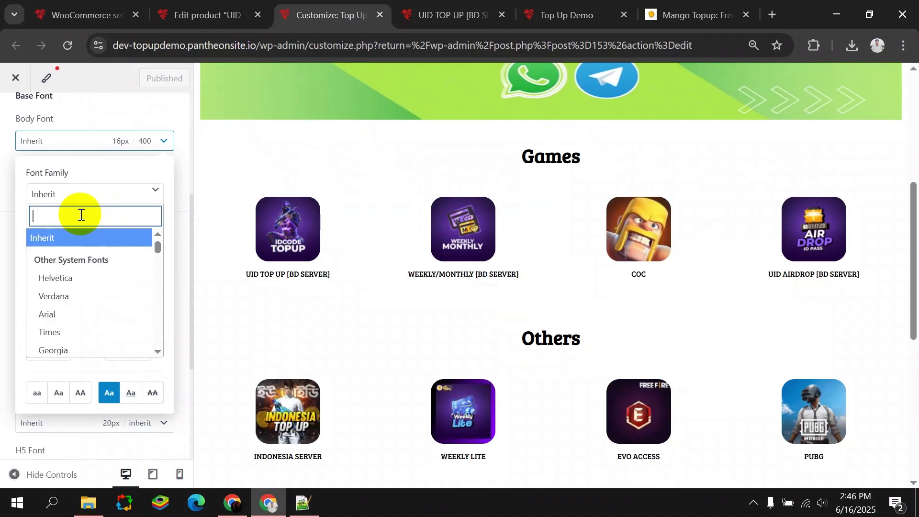
pyautogui.write('bree')
pyautogui.click(77, 259)
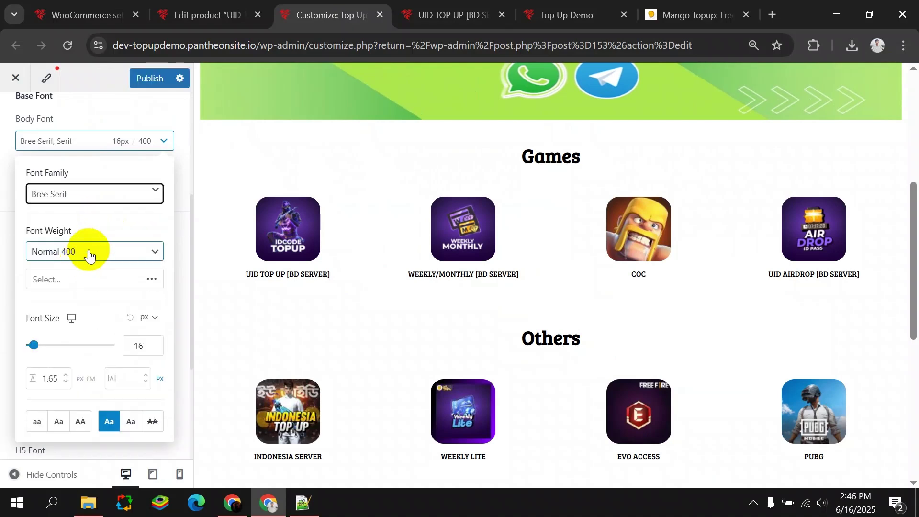
pyautogui.click(144, 82)
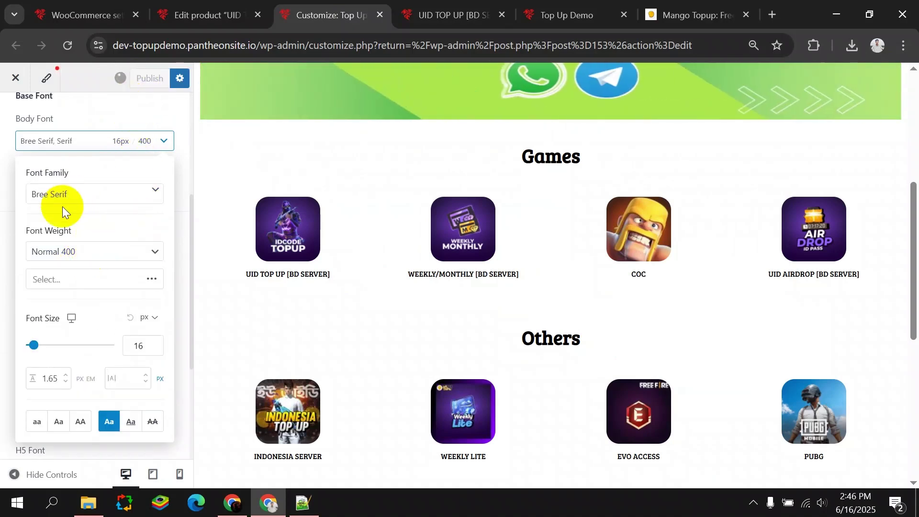
pyautogui.click(6, 195)
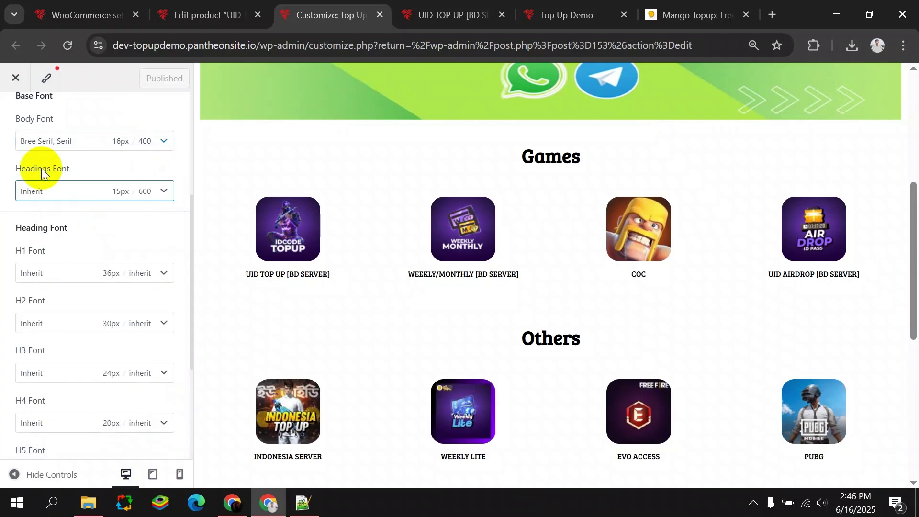
pyautogui.click(458, 9)
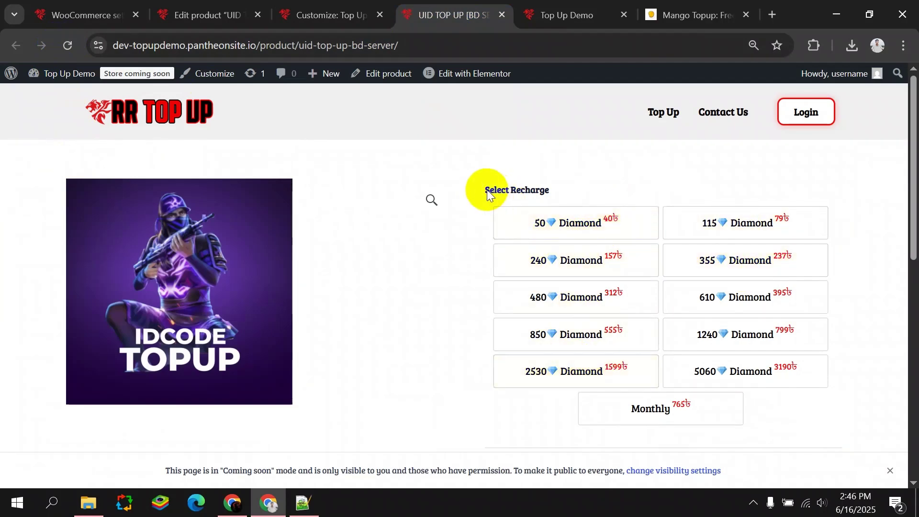
# Scroll through the UID TOP UP product page to review the Diamond and Monthly recharge options.
pyautogui.scroll(-6, 568, 190)
pyautogui.scroll(3, 579, 199)
pyautogui.scroll(-3, 587, 207)
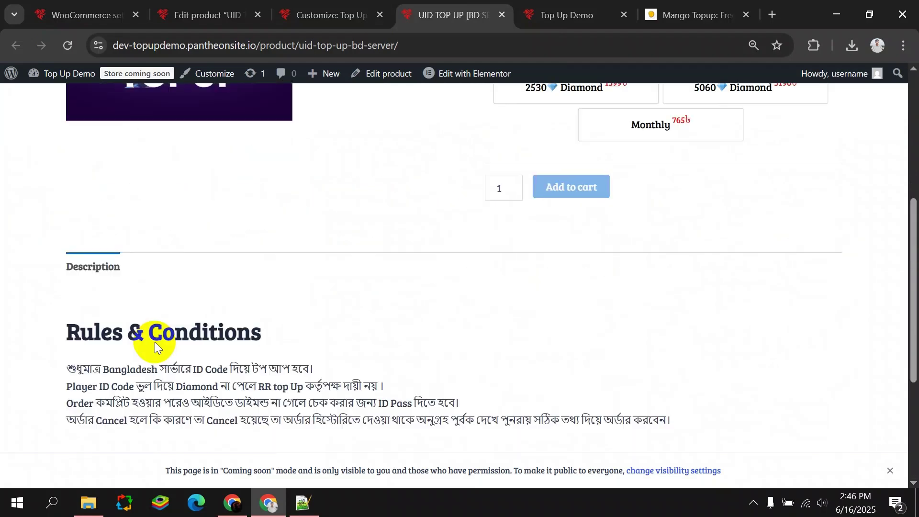
pyautogui.scroll(-5, 162, 323)
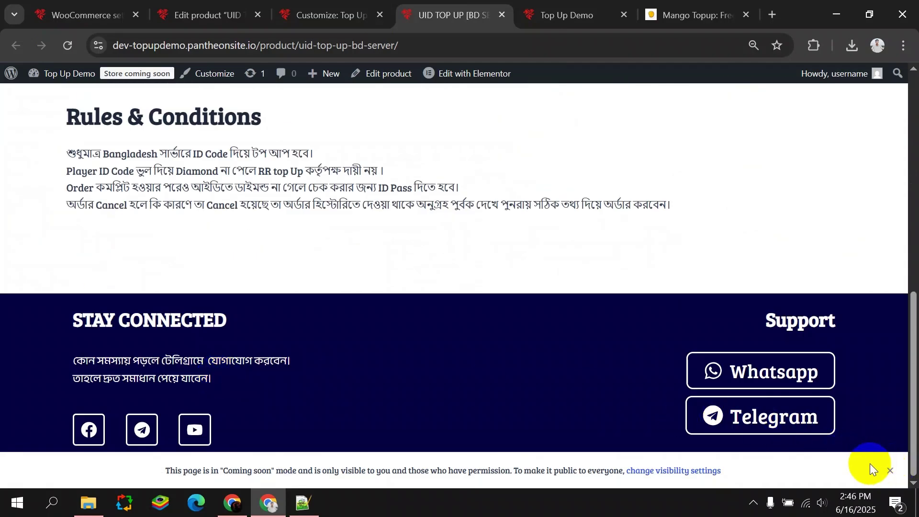
pyautogui.scroll(10, 403, 316)
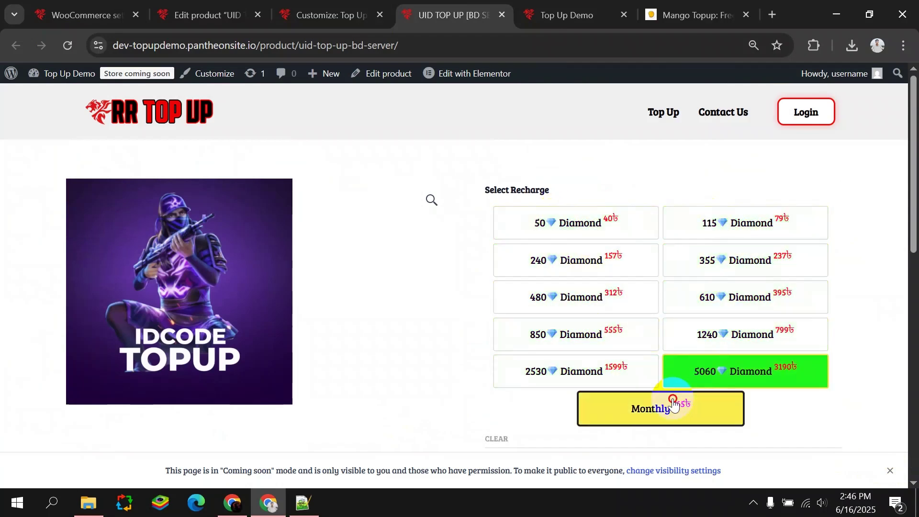
pyautogui.scroll(-1, 560, 341)
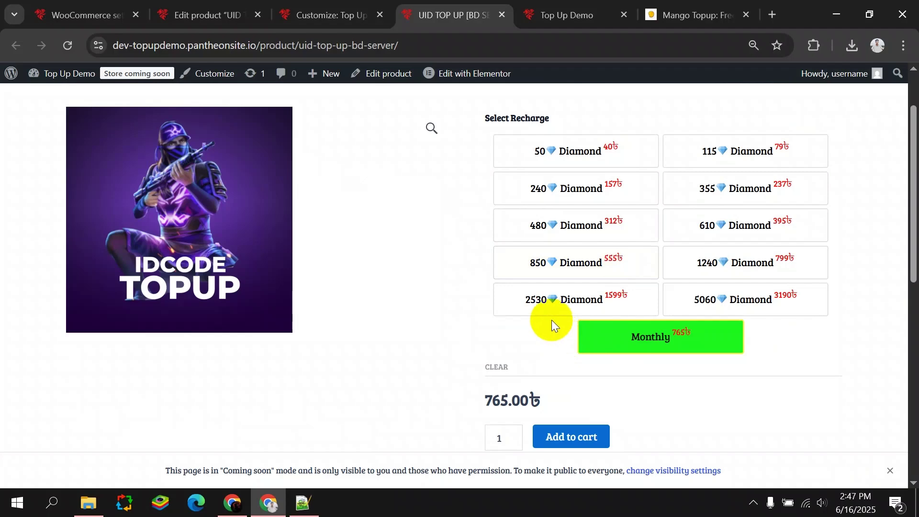
pyautogui.scroll(-2, 542, 320)
pyautogui.scroll(2, 536, 319)
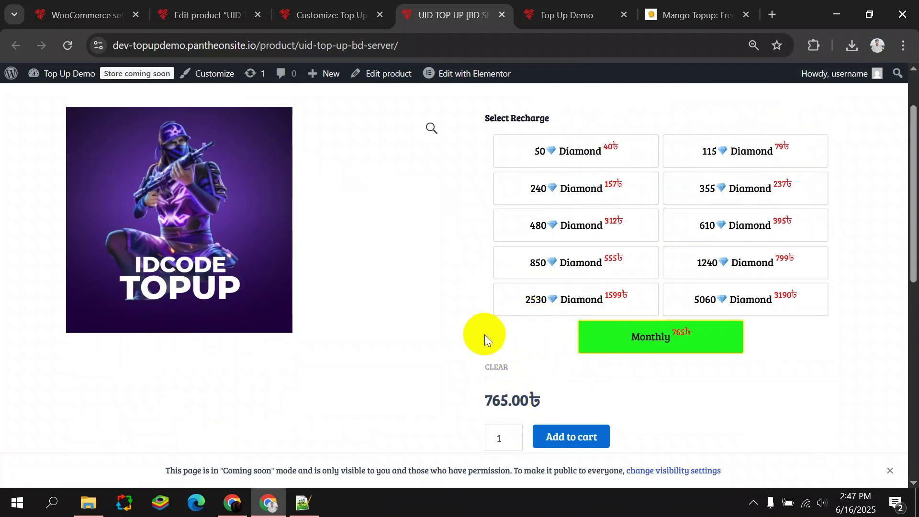
pyautogui.scroll(1, 536, 352)
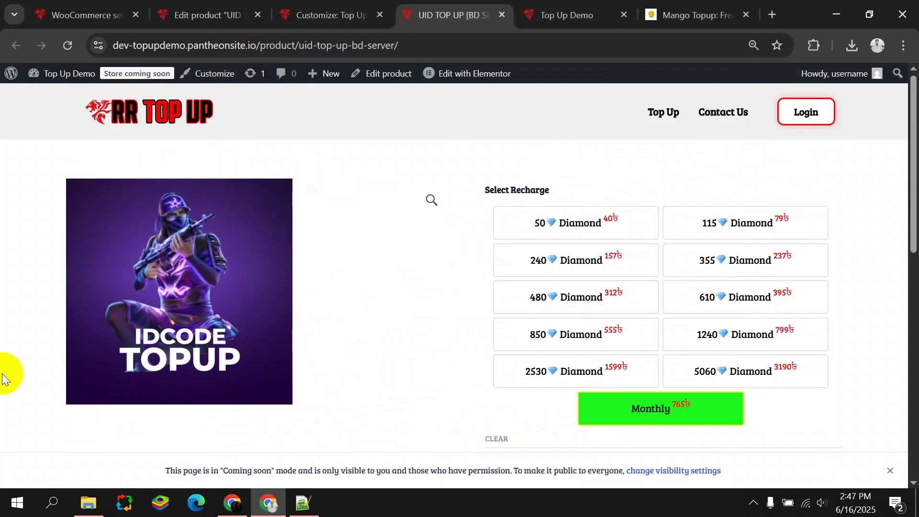
# Search Add Plugin for 'PPom', then install and activate PPOM – Product Addons & Custom Fields.
pyautogui.click(38, 13)
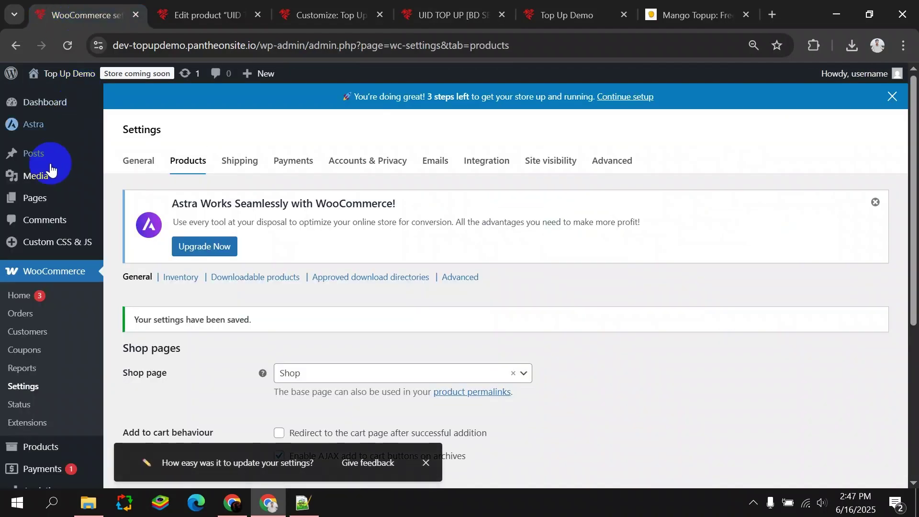
pyautogui.scroll(-5, 43, 240)
pyautogui.moveTo(62, 381)
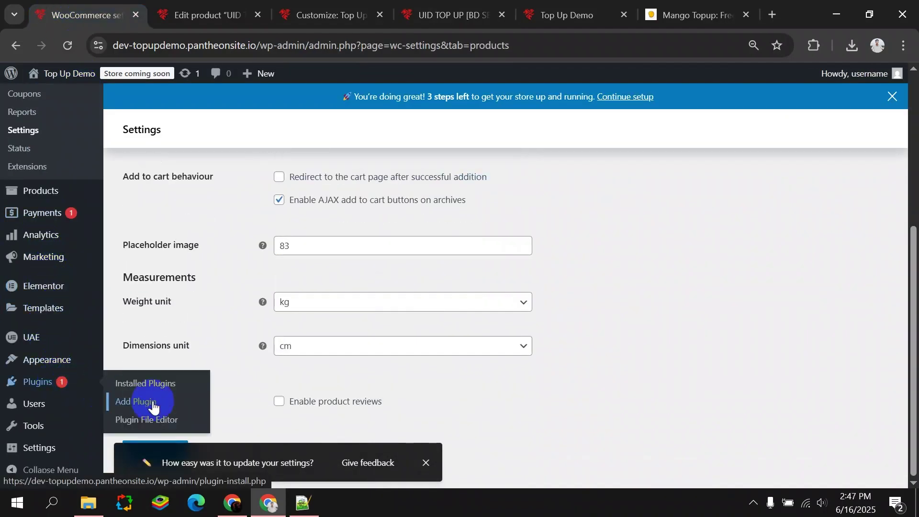
pyautogui.click(134, 404)
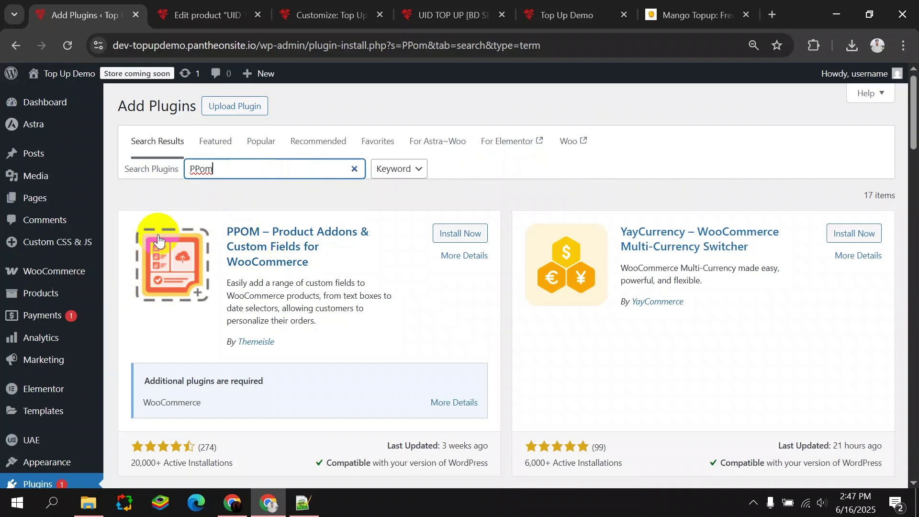
pyautogui.click(457, 233)
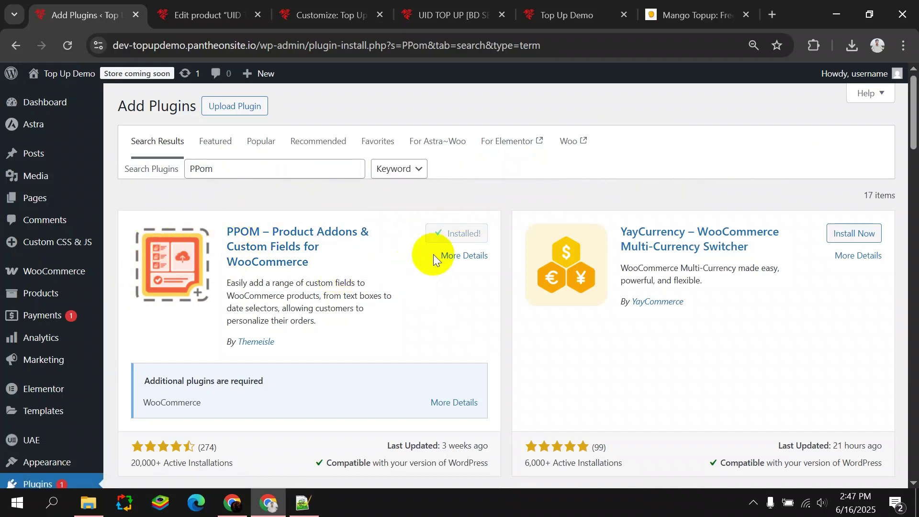
pyautogui.click(464, 238)
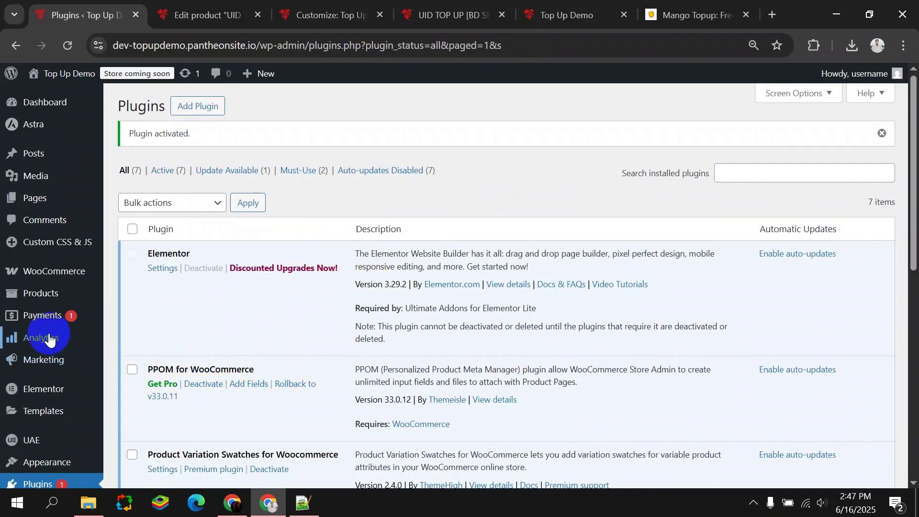
pyautogui.moveTo(69, 297)
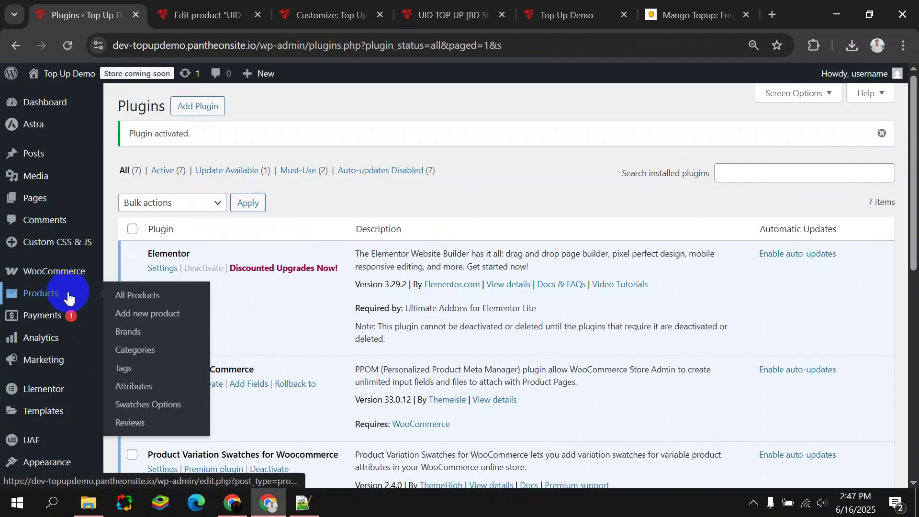
# Create a new group under WooCommerce > PPOM Fields and bring up its field-type list.
pyautogui.moveTo(59, 277)
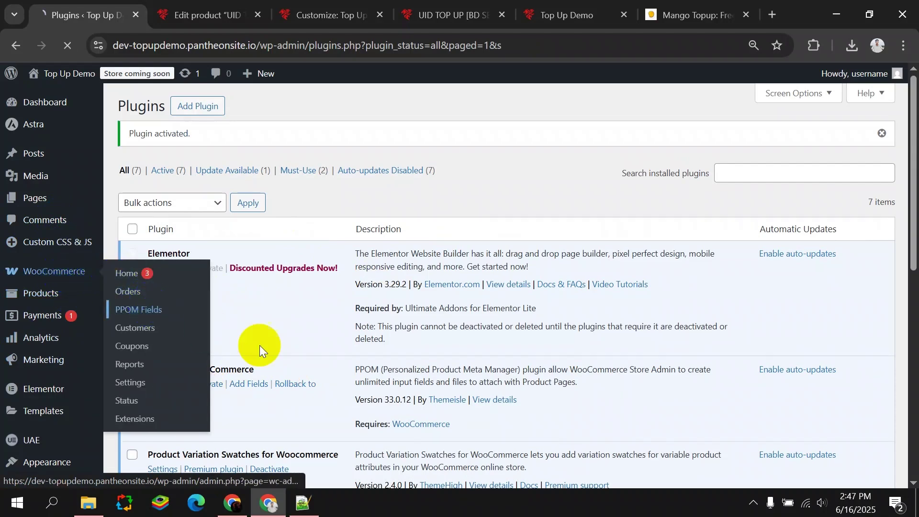
pyautogui.click(144, 310)
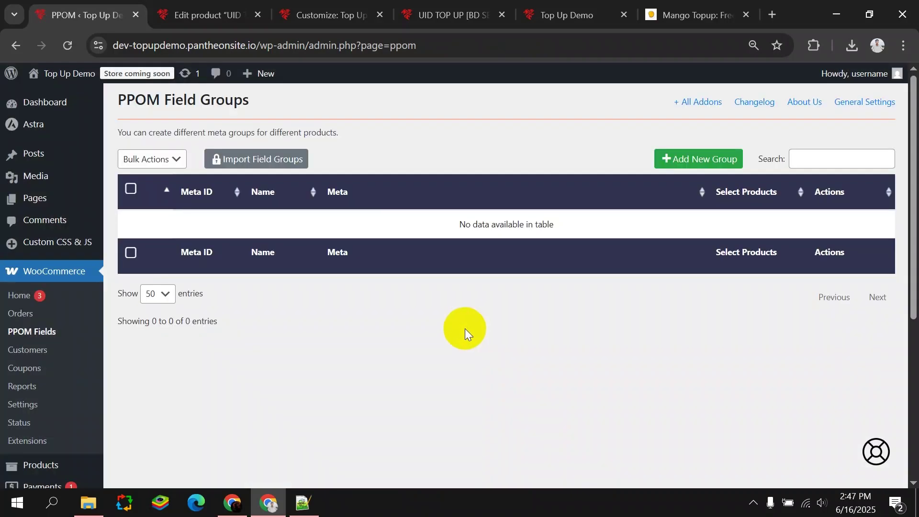
pyautogui.click(675, 158)
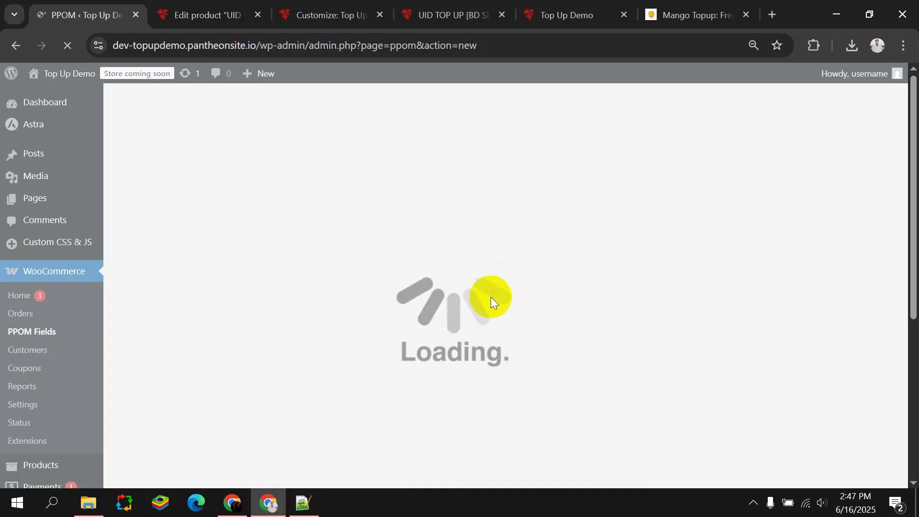
pyautogui.scroll(-5, 368, 266)
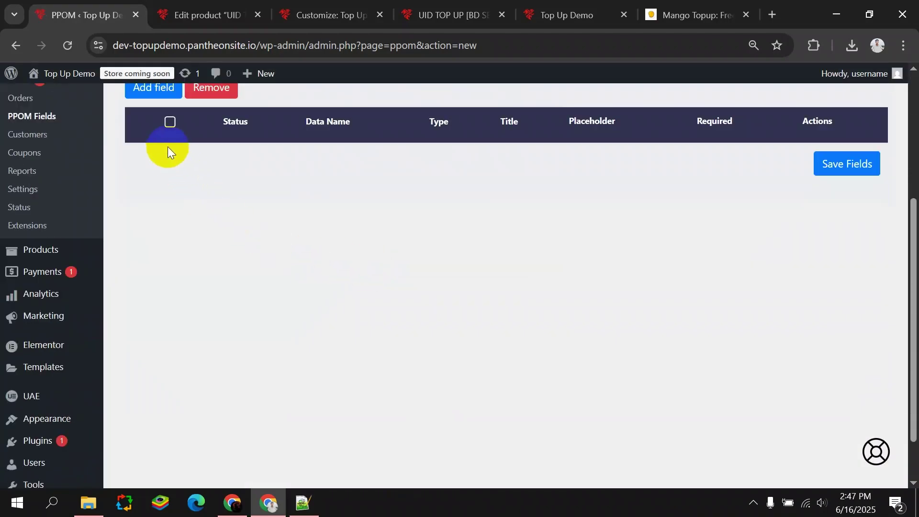
pyautogui.click(142, 99)
pyautogui.scroll(5, 369, 286)
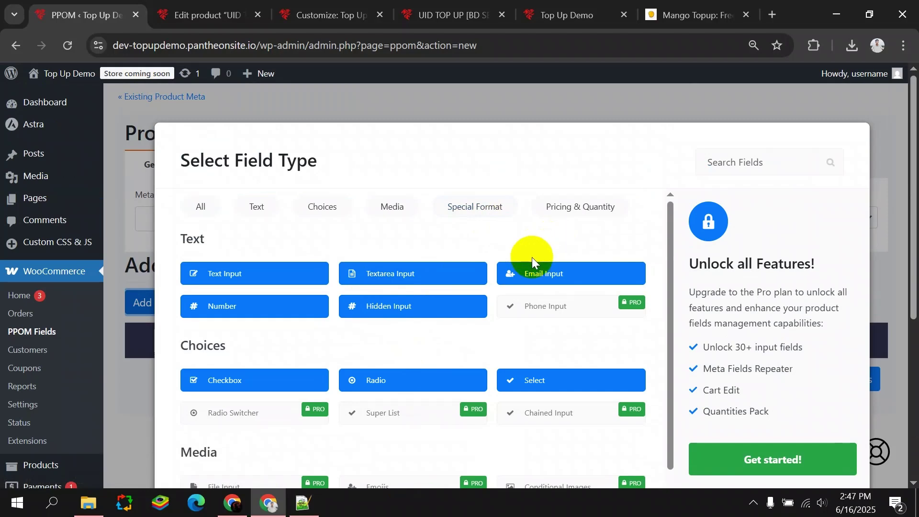
# Make a Number Input field titled 'Enter Player UID' with the same text as placeholder.
pyautogui.click(256, 306)
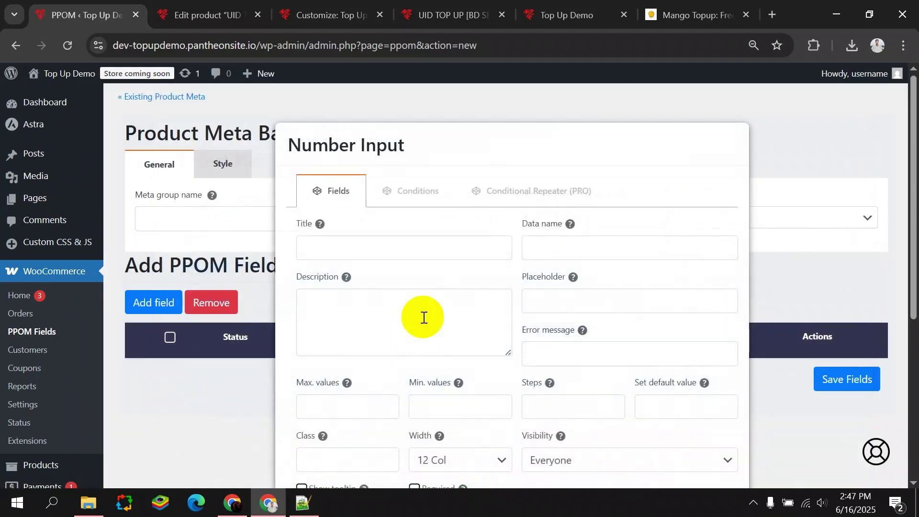
pyautogui.click(362, 246)
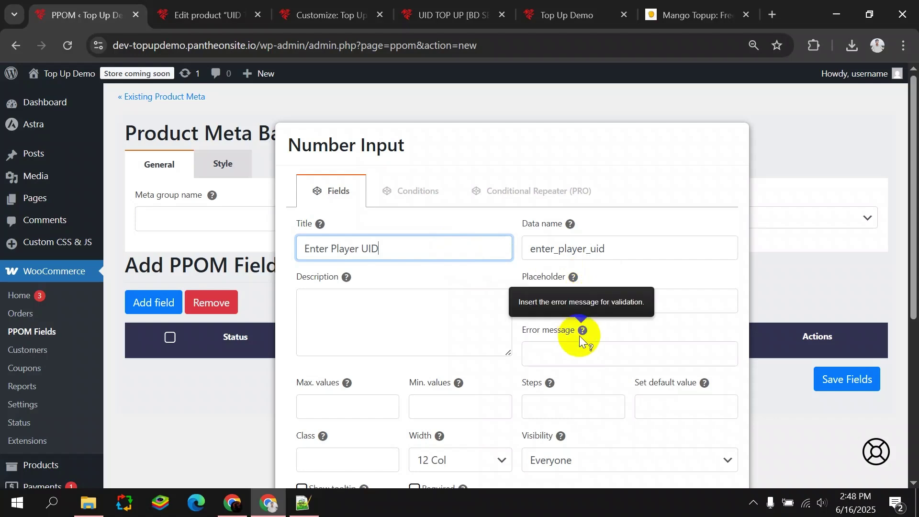
pyautogui.click(549, 302)
pyautogui.click(443, 243)
pyautogui.moveTo(437, 244); pyautogui.dragTo(240, 266)
pyautogui.hotkey('ctrl', 'c')
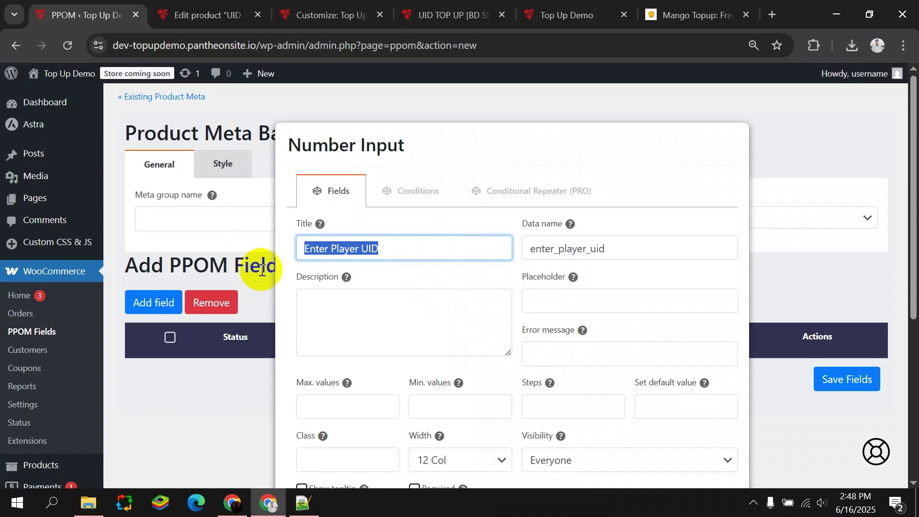
pyautogui.click(551, 307)
pyautogui.hotkey('ctrl', 'v')
# Give it the error 'You must enter player UID', mark it required, and add the field.
pyautogui.scroll(-3, 460, 303)
pyautogui.scroll(2, 459, 303)
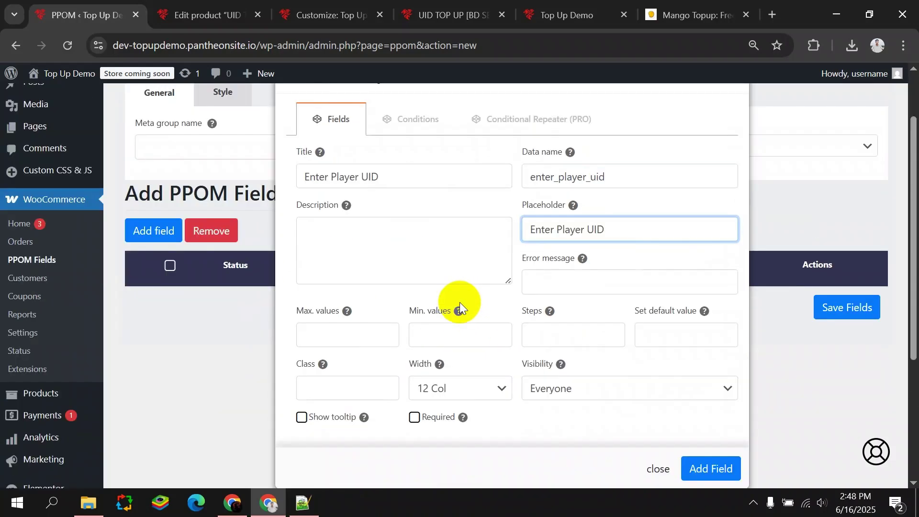
pyautogui.click(564, 284)
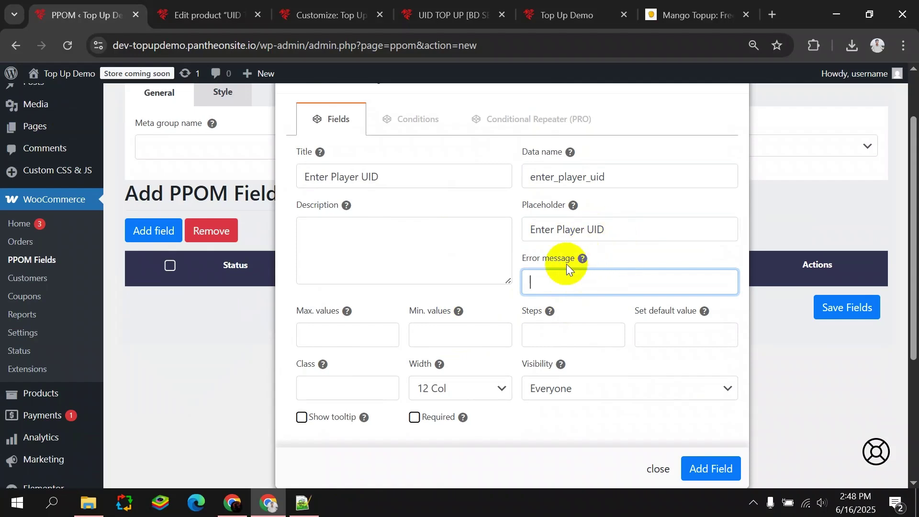
pyautogui.write('You must enter player UID')
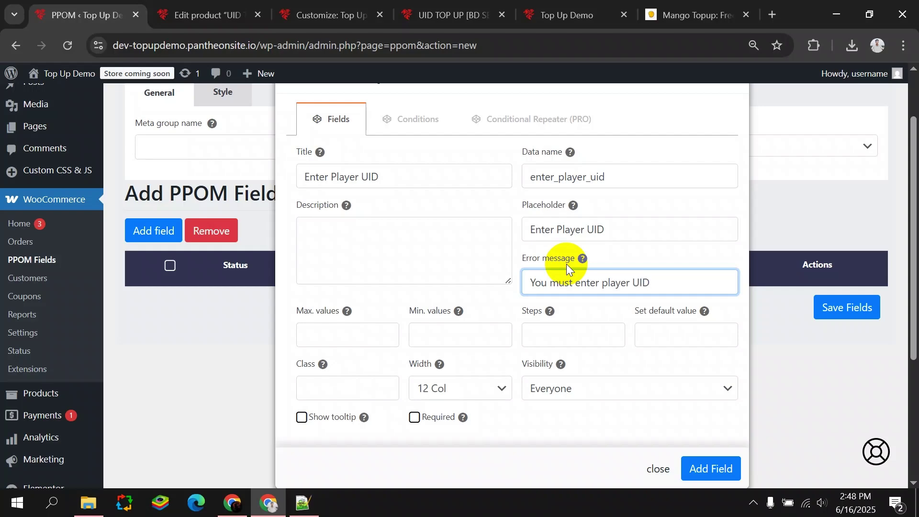
pyautogui.scroll(-1, 545, 268)
pyautogui.click(414, 345)
pyautogui.scroll(2, 541, 325)
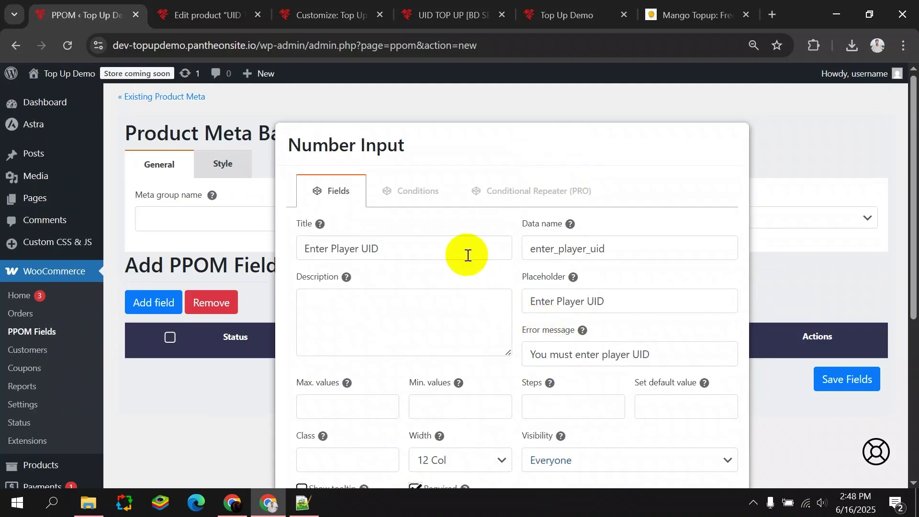
pyautogui.scroll(-4, 468, 257)
pyautogui.click(707, 278)
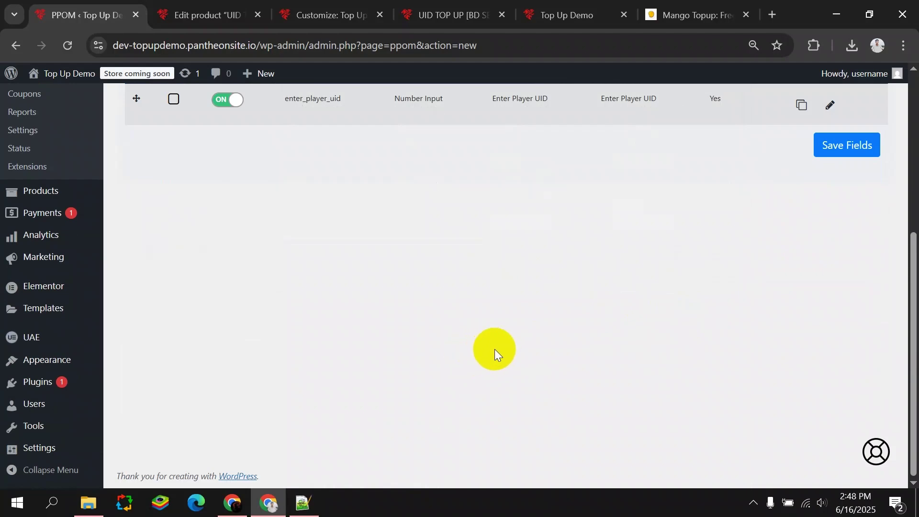
# Set product-page price display to Do Not Show Price Table and save the field group.
pyautogui.scroll(3, 487, 351)
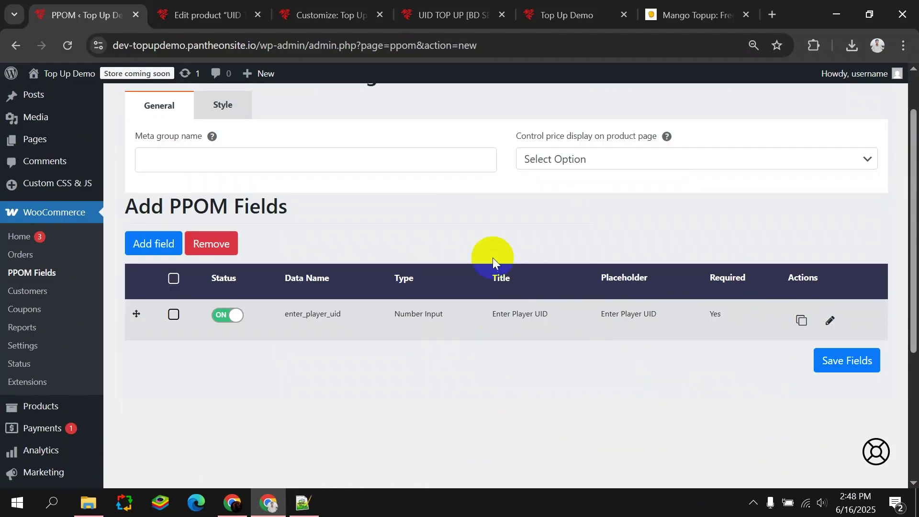
pyautogui.scroll(1, 473, 241)
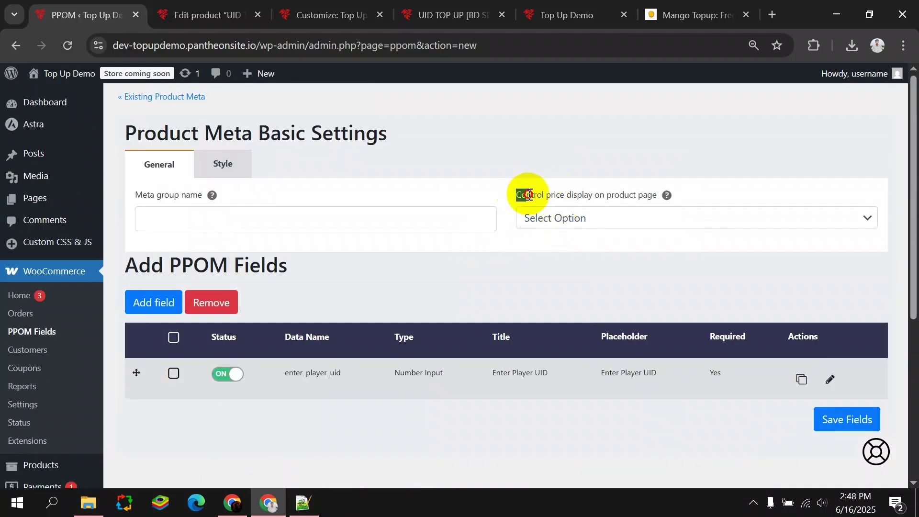
pyautogui.moveTo(519, 194); pyautogui.dragTo(668, 191)
pyautogui.click(675, 218)
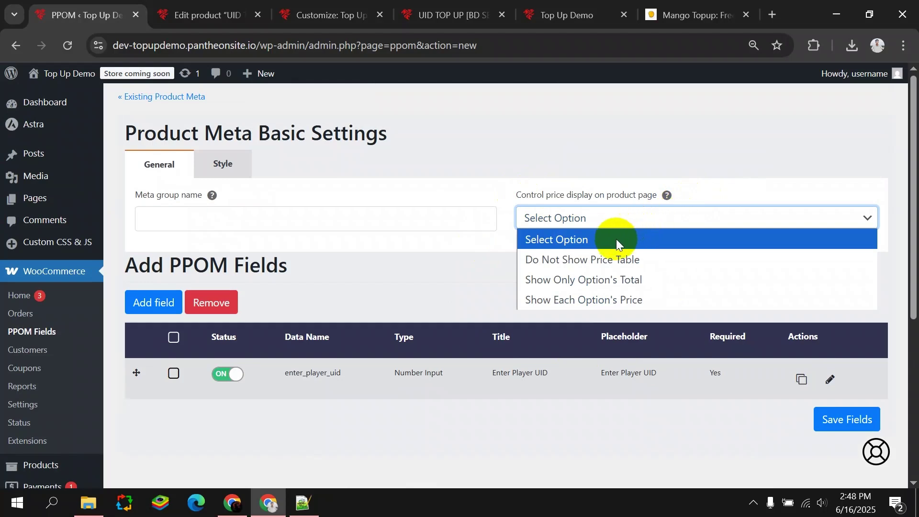
pyautogui.click(656, 260)
pyautogui.click(563, 218)
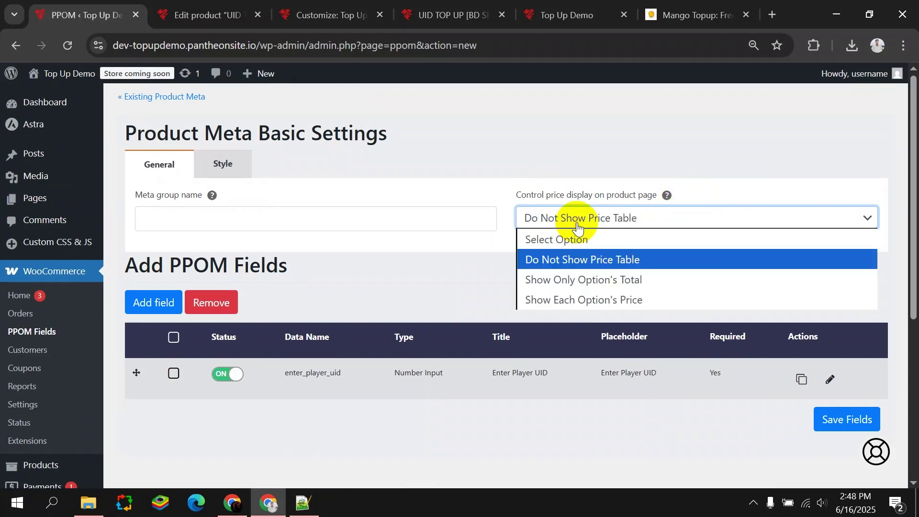
pyautogui.click(459, 282)
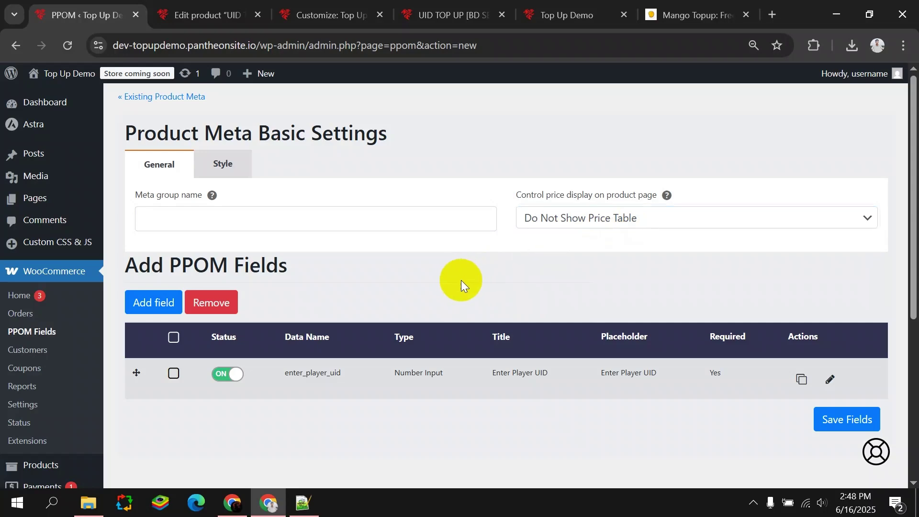
pyautogui.click(831, 430)
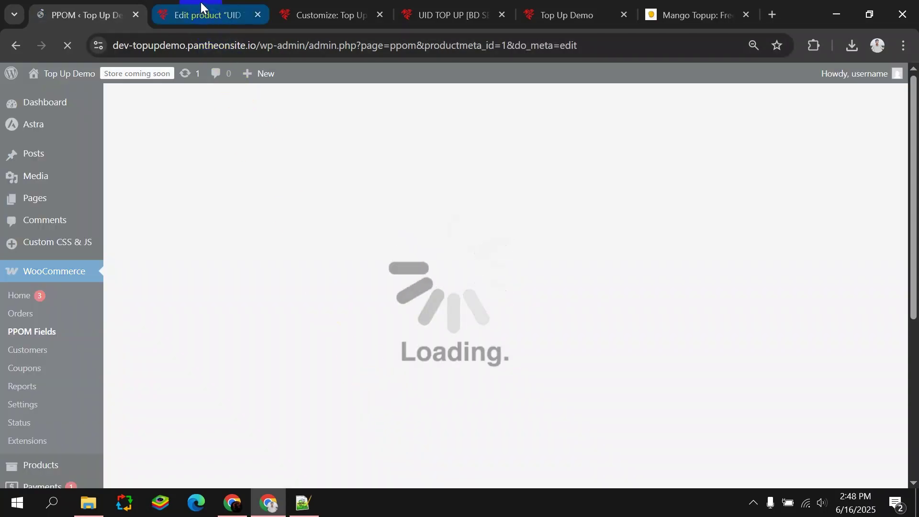
# Reload the UID TOP UP product editor, select PPOM field group 1, and update the product.
pyautogui.click(201, 7)
pyautogui.click(68, 45)
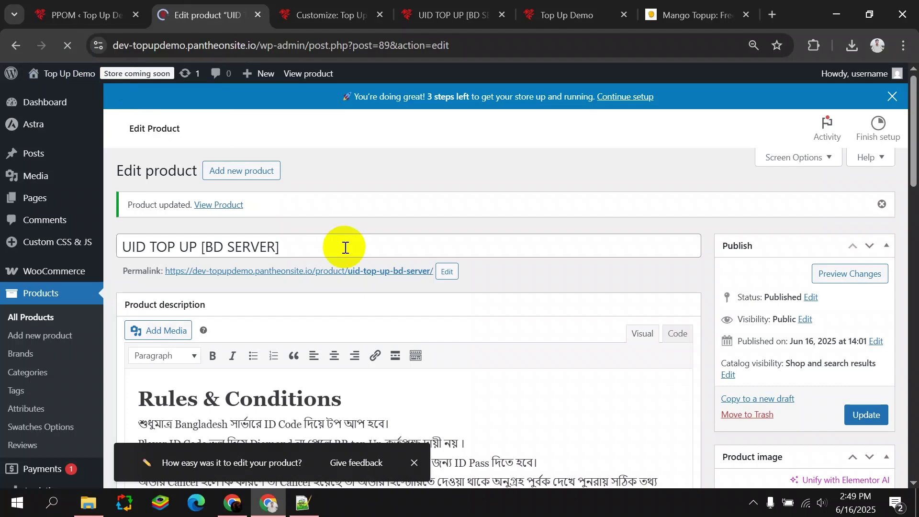
pyautogui.scroll(-5, 346, 245)
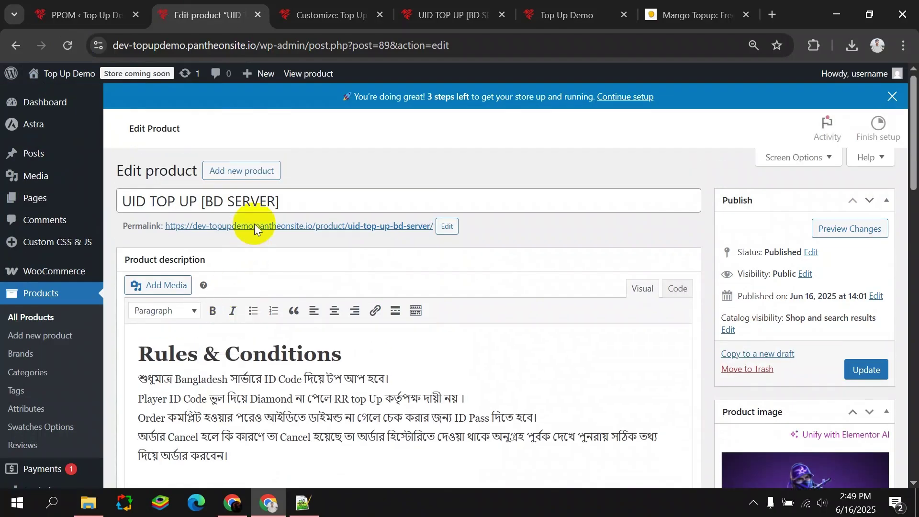
pyautogui.scroll(-5, 253, 233)
pyautogui.scroll(-5, 253, 233)
pyautogui.click(218, 213)
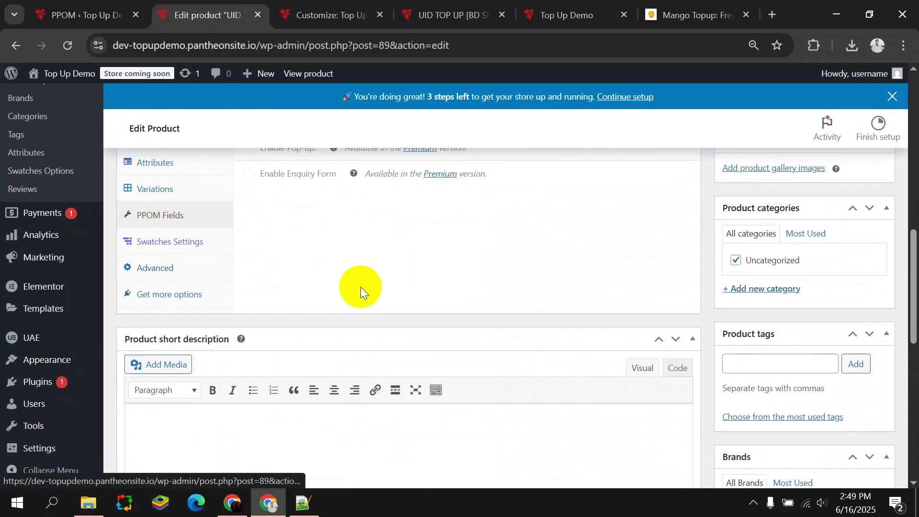
pyautogui.scroll(3, 359, 289)
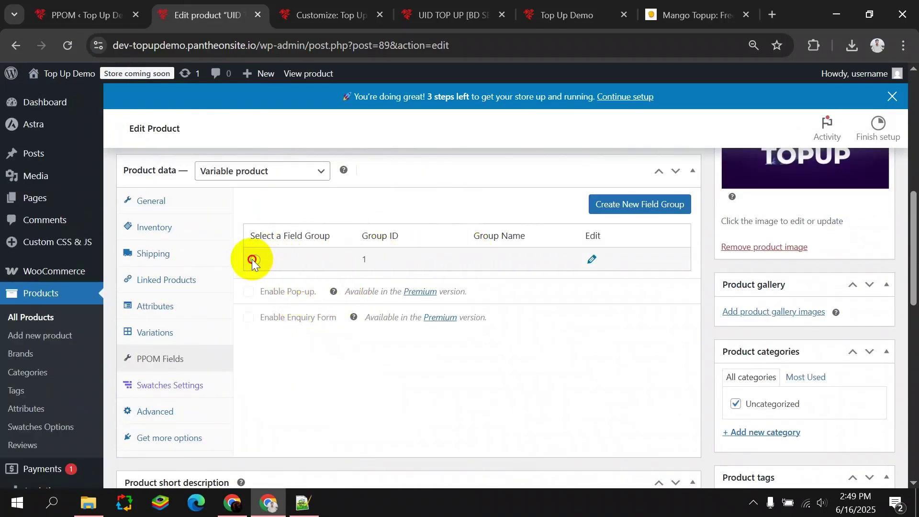
pyautogui.click(632, 203)
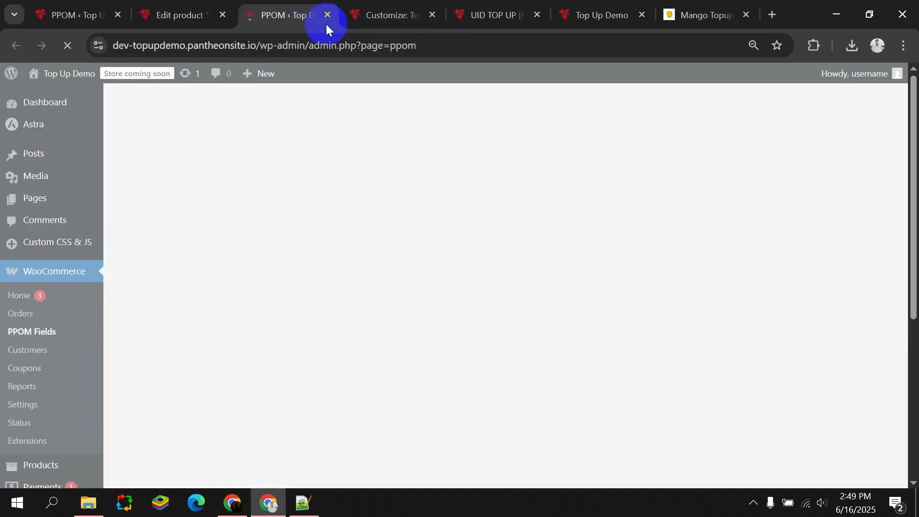
pyautogui.click(327, 15)
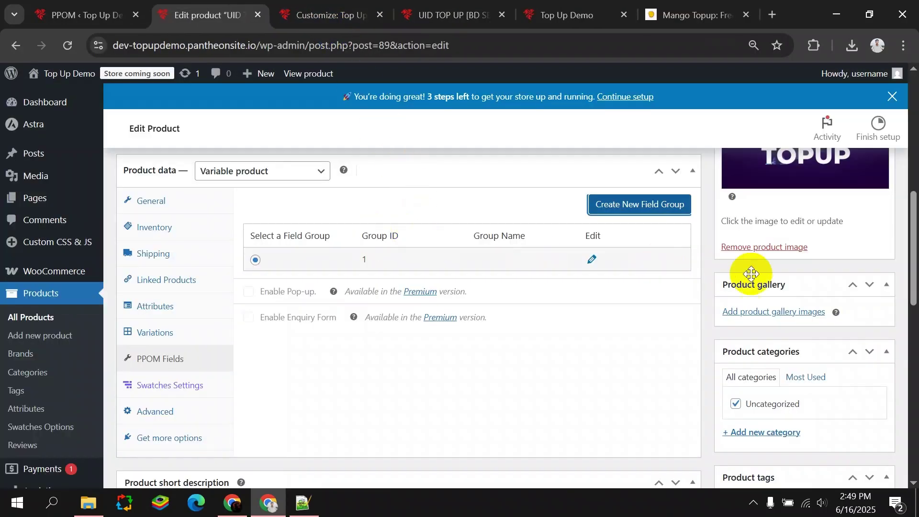
pyautogui.scroll(5, 602, 369)
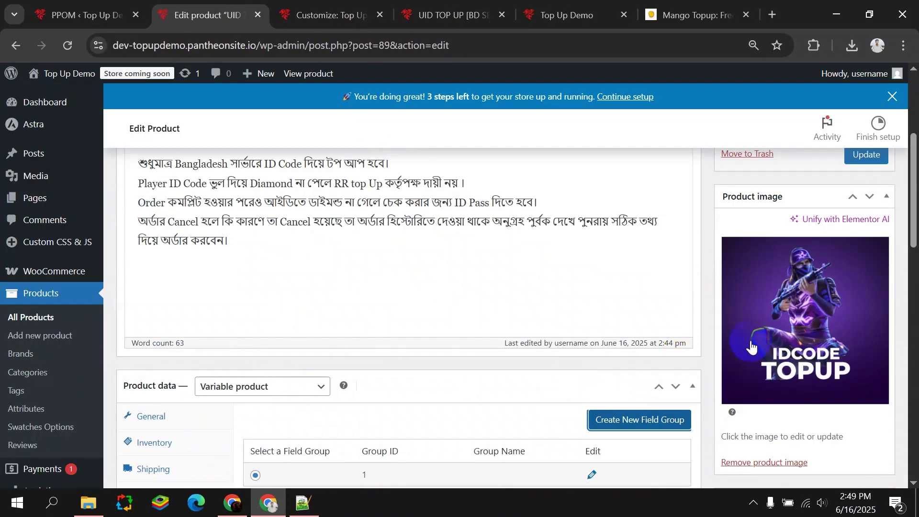
pyautogui.click(867, 154)
pyautogui.scroll(-1, 461, 312)
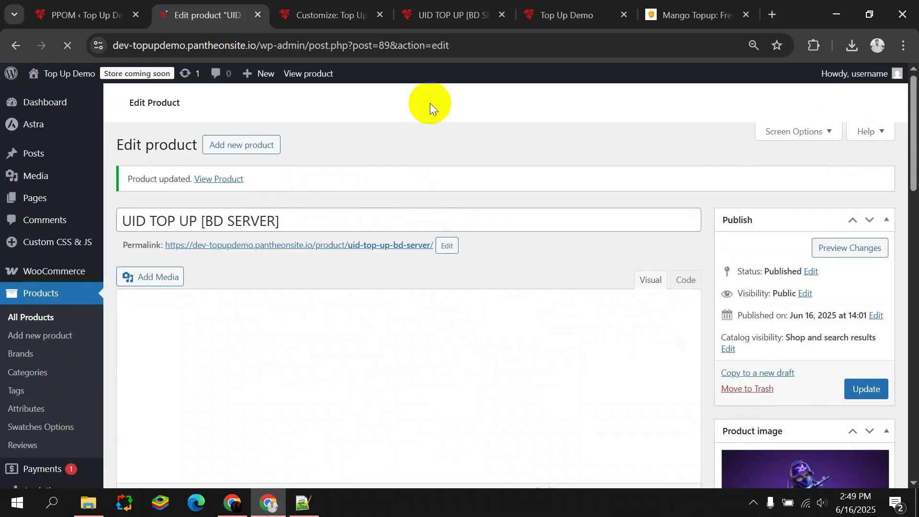
pyautogui.click(445, 15)
pyautogui.click(67, 45)
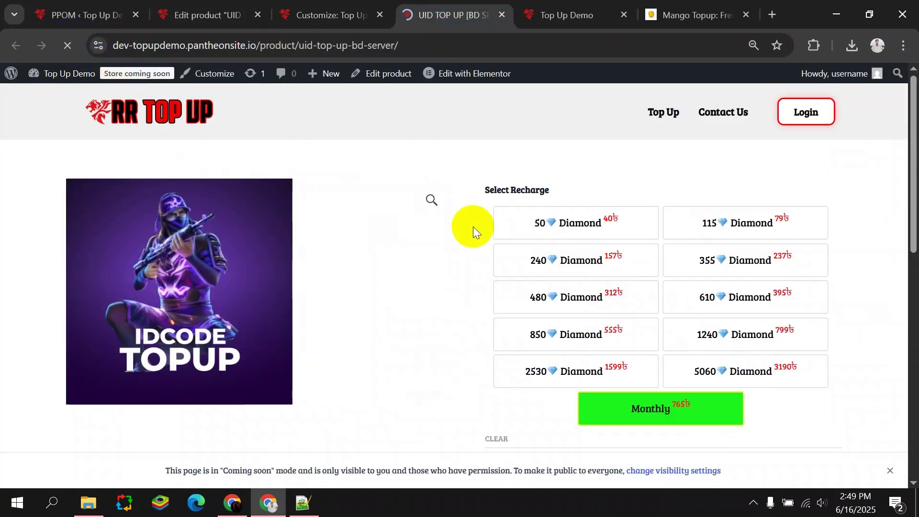
pyautogui.scroll(-3, 490, 243)
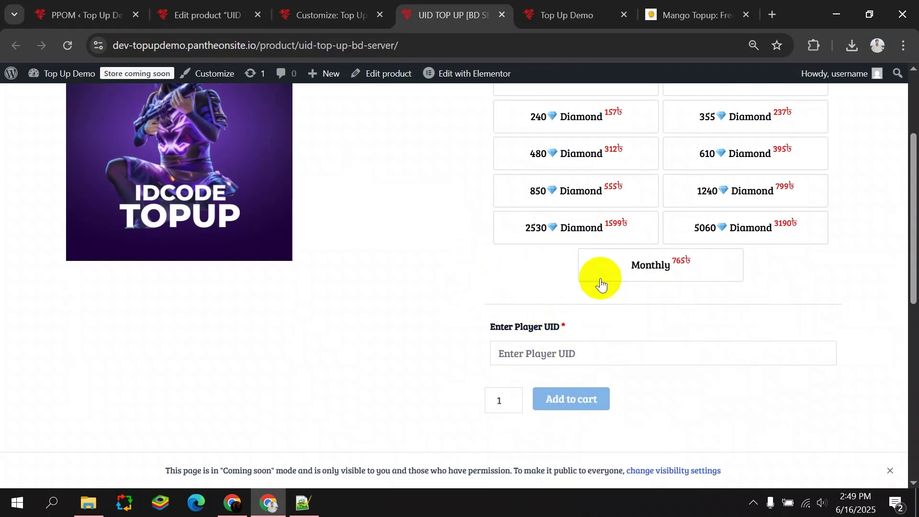
pyautogui.click(580, 224)
pyautogui.tripleClick(487, 328)
pyautogui.click(533, 346)
pyautogui.click(537, 387)
pyautogui.scroll(-3, 532, 345)
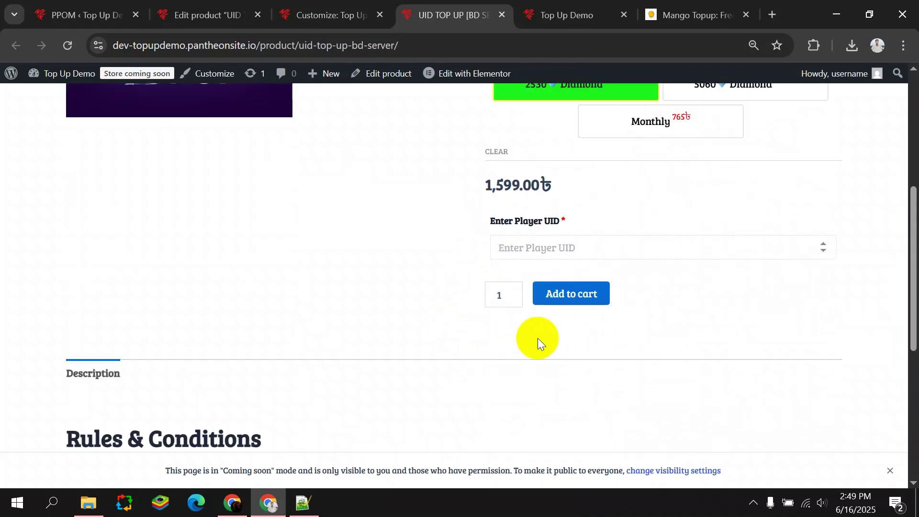
pyautogui.click(444, 203)
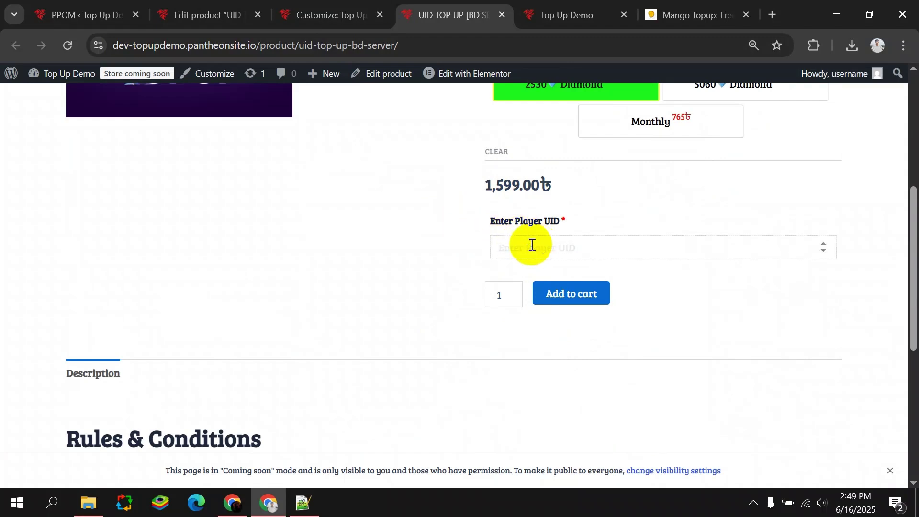
pyautogui.doubleClick(494, 225)
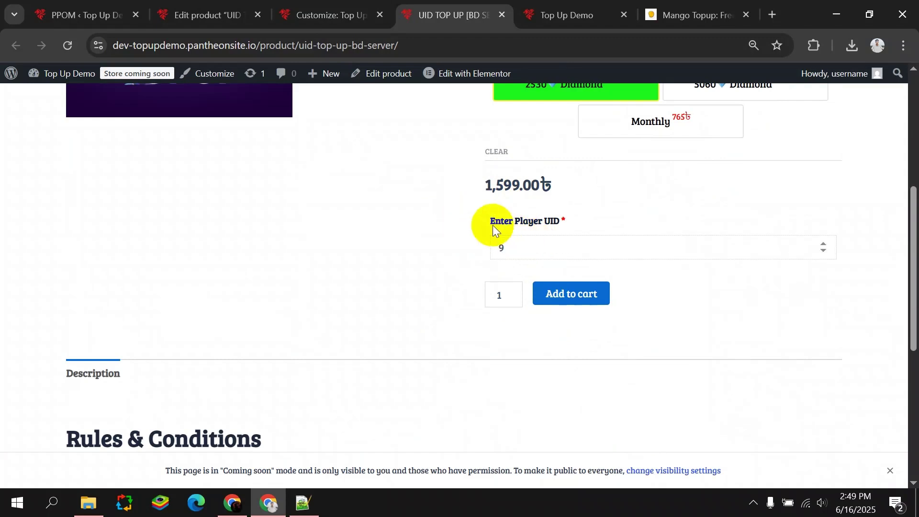
pyautogui.write('11111111111')
# Empty the Player UID field and add to cart, triggering 'You must enter player UID'.
pyautogui.moveTo(562, 242); pyautogui.dragTo(412, 257)
pyautogui.press('BackSpace')
pyautogui.click(578, 293)
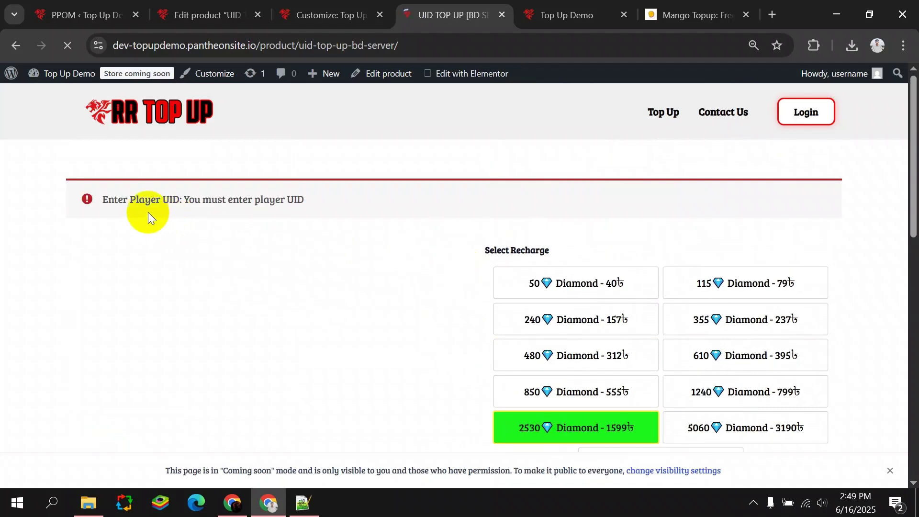
pyautogui.moveTo(99, 198); pyautogui.dragTo(67, 197)
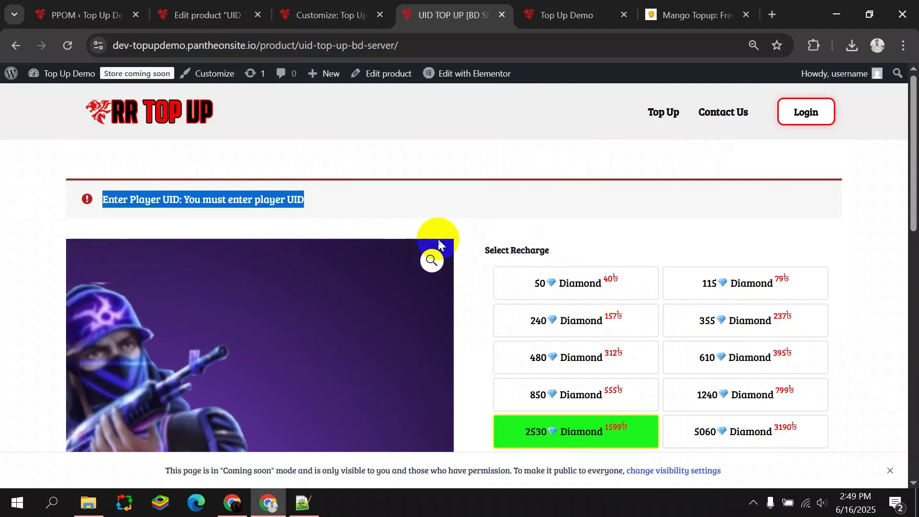
pyautogui.click(112, 285)
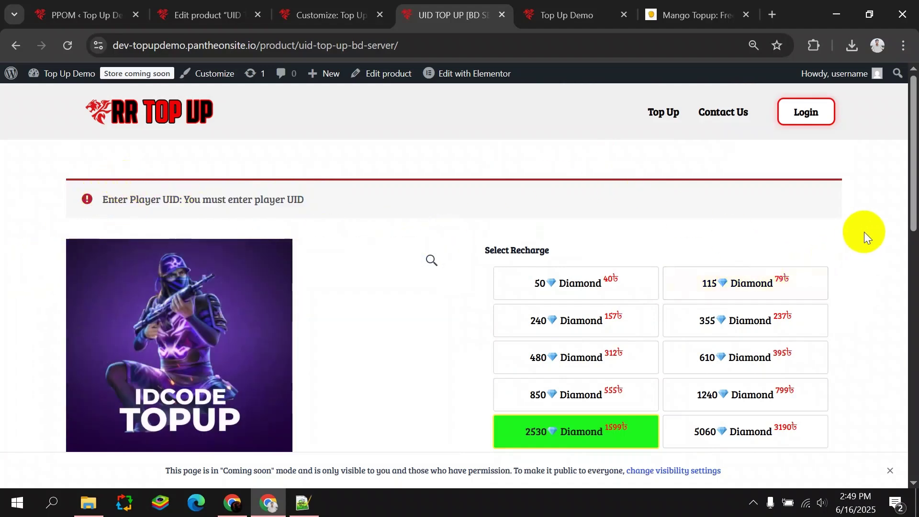
# Open Chrome DevTools on the product page with the device view set to Responsive.
pyautogui.rightClick(857, 237)
pyautogui.click(689, 471)
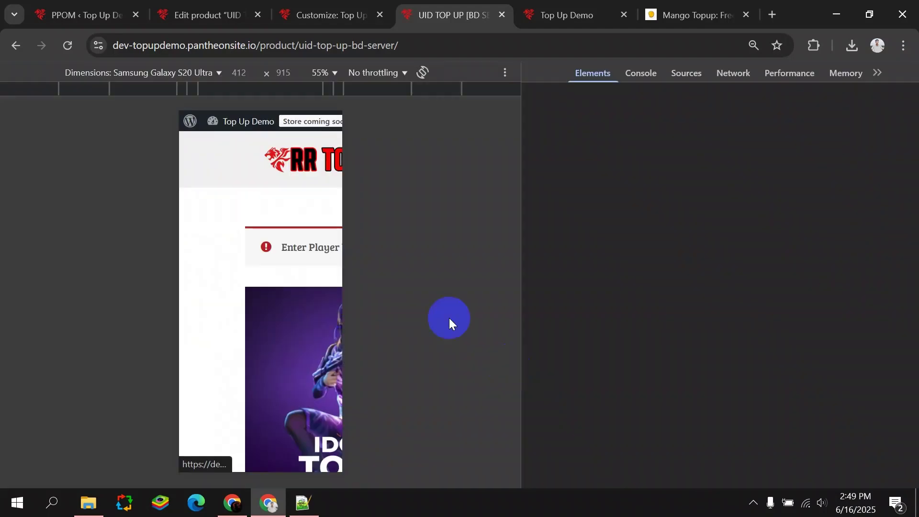
pyautogui.click(183, 76)
pyautogui.click(271, 88)
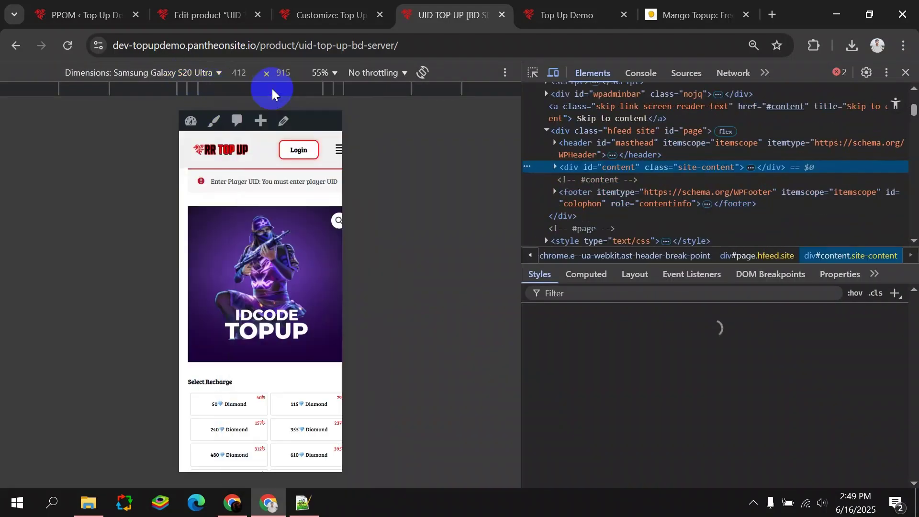
# Inspect the error notice and select its .woocommerce-error selector in the Styles pane.
pyautogui.click(533, 73)
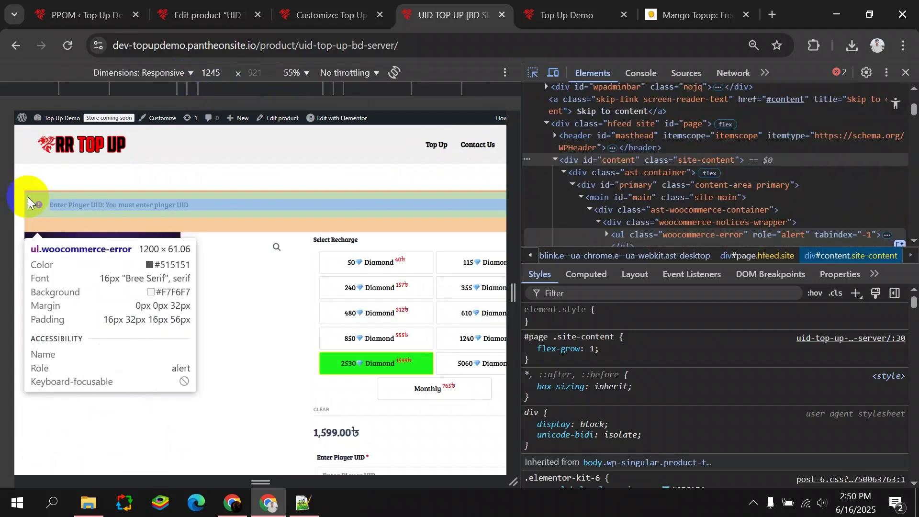
pyautogui.click(28, 200)
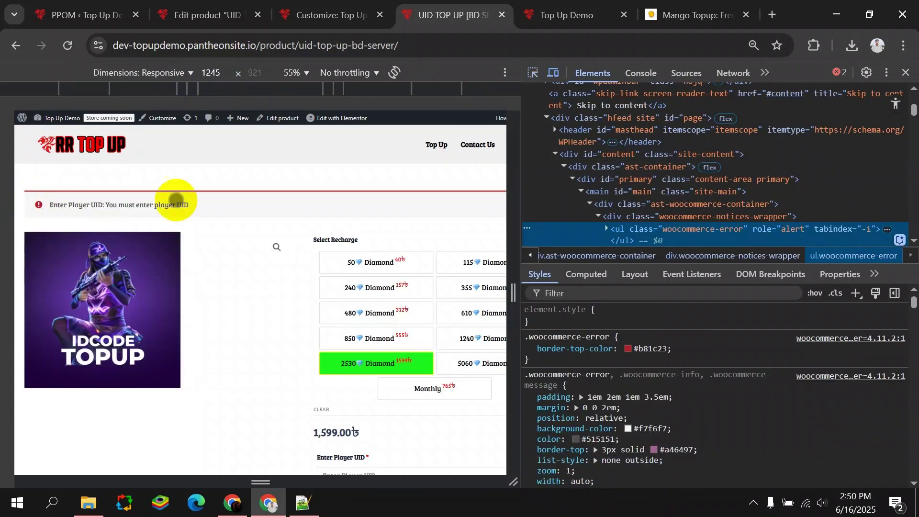
pyautogui.click(568, 335)
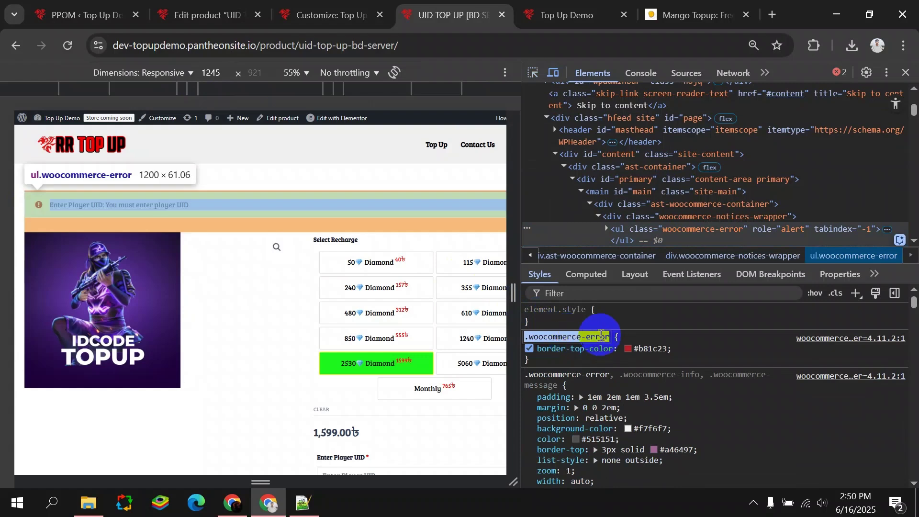
pyautogui.moveTo(589, 349); pyautogui.dragTo(539, 331)
pyautogui.click(550, 335)
pyautogui.moveTo(626, 337); pyautogui.dragTo(524, 337)
pyautogui.hotkey('ctrl', 'c')
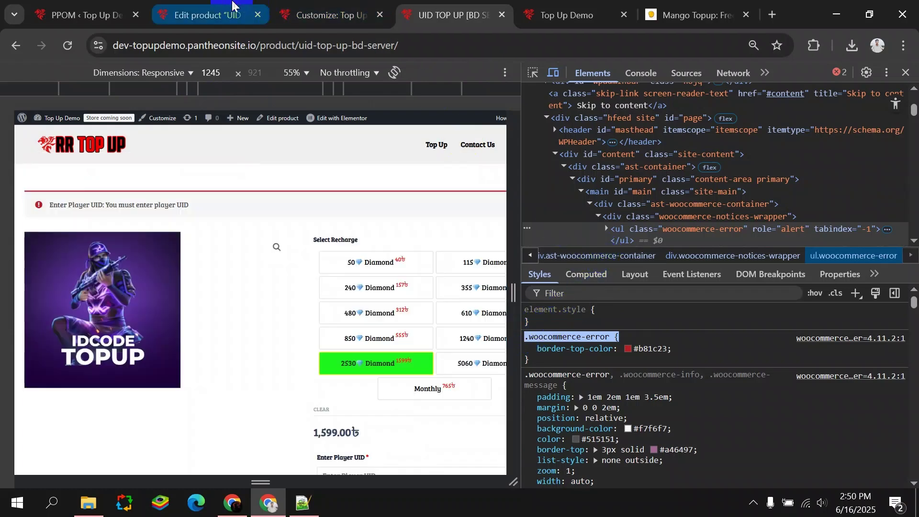
# Navigate the site Customizer back to its main list and into Additional CSS.
pyautogui.click(232, 3)
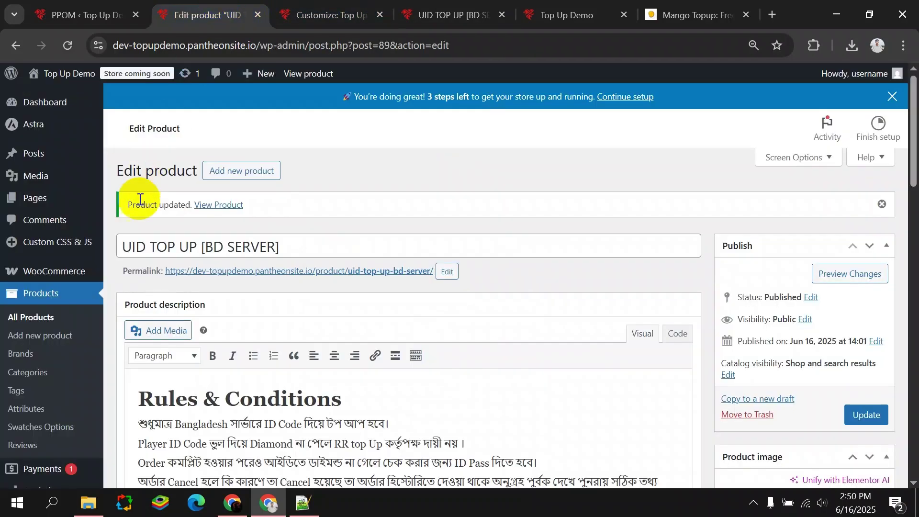
pyautogui.click(287, 7)
pyautogui.scroll(-4, 107, 339)
pyautogui.scroll(6, 54, 144)
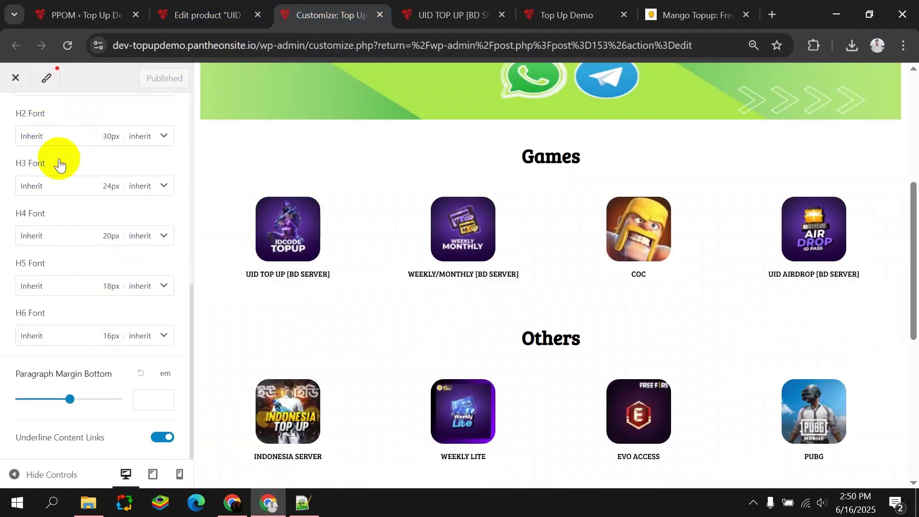
pyautogui.click(16, 114)
pyautogui.click(15, 115)
pyautogui.scroll(-3, 95, 359)
pyautogui.click(148, 435)
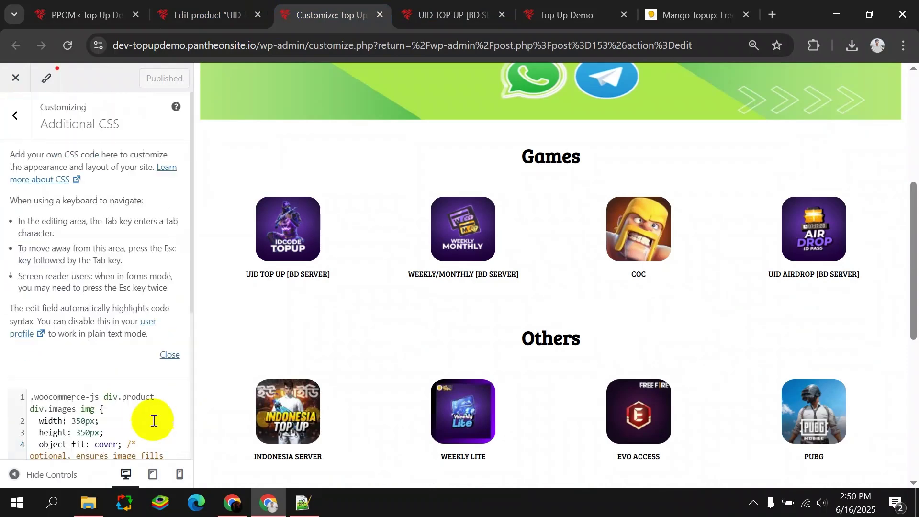
# Add an empty .woocommerce-error { } rule on line 6 of the CSS.
pyautogui.scroll(-3, 106, 287)
pyautogui.click(119, 246)
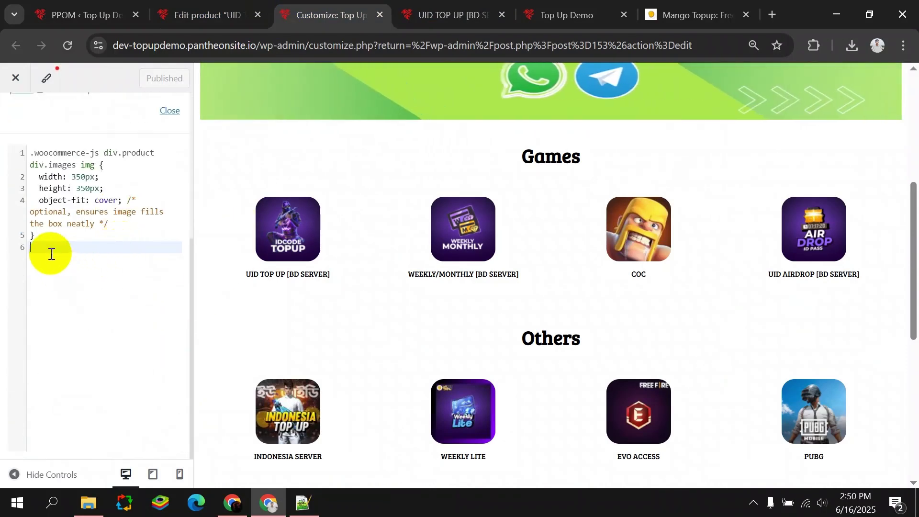
pyautogui.hotkey('ctrl', 'v')
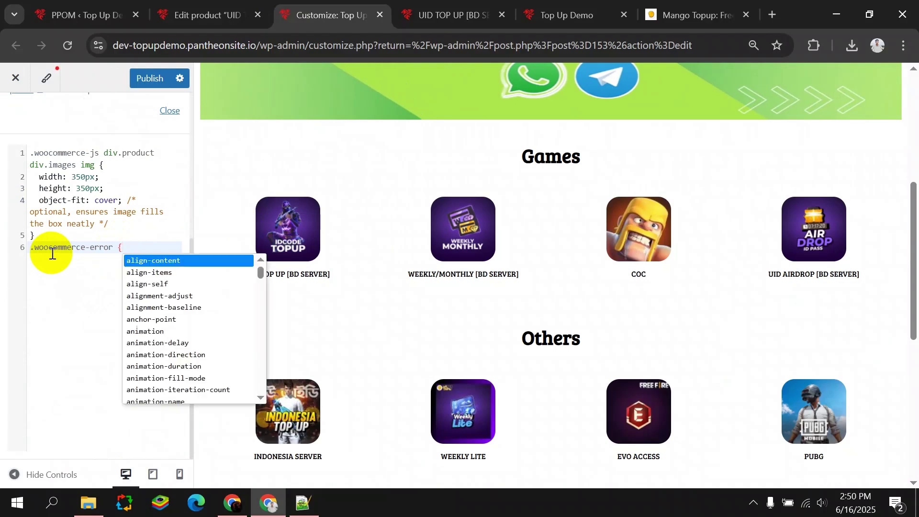
pyautogui.write('}')
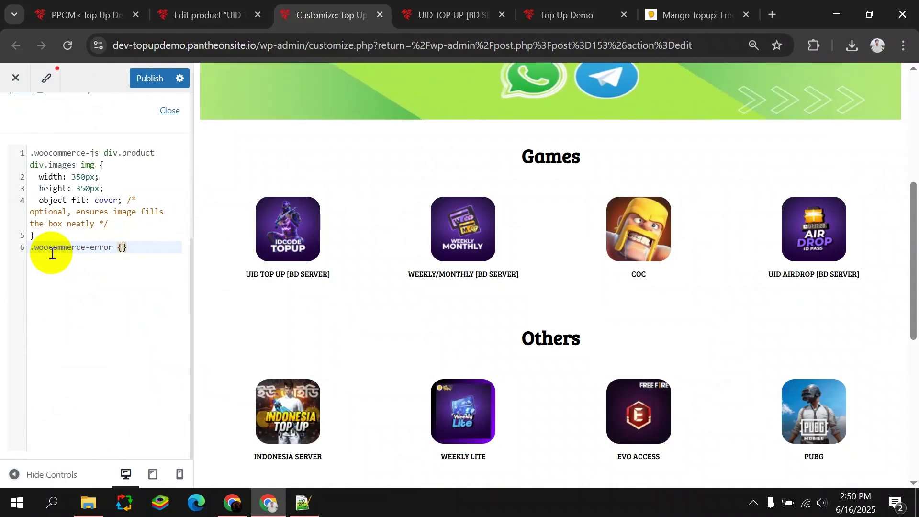
pyautogui.press('Left')
pyautogui.press('Return')
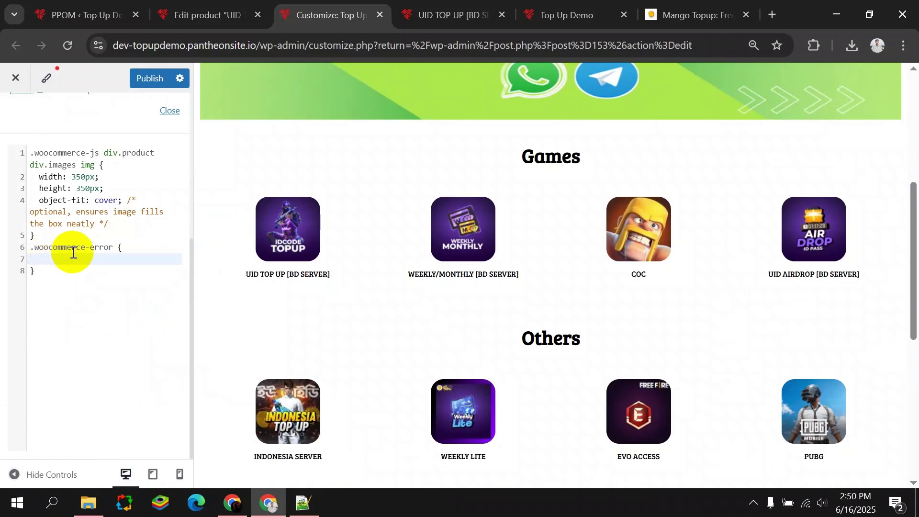
pyautogui.click(532, 15)
pyautogui.click(449, 15)
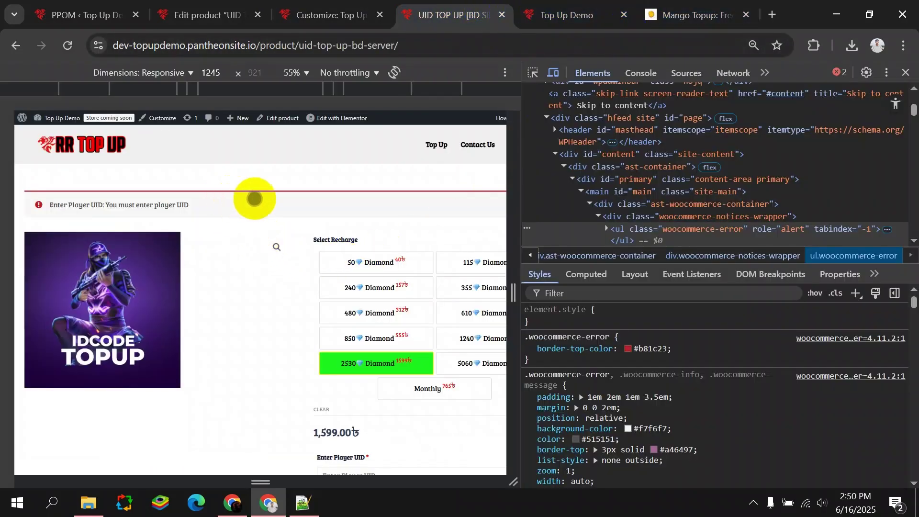
# Change the notice's border-top-color to #ffffff and select that declaration for copying.
pyautogui.click(628, 349)
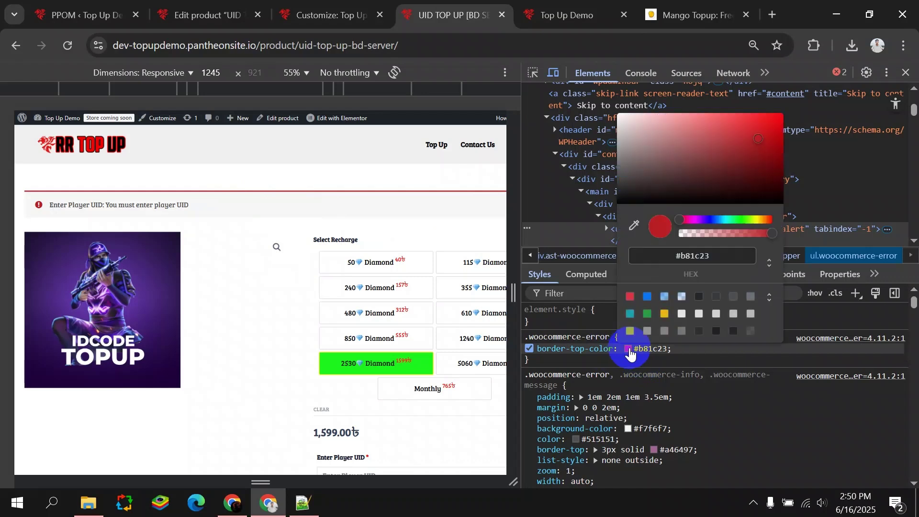
pyautogui.click(667, 161)
pyautogui.click(702, 184)
pyautogui.moveTo(715, 218); pyautogui.dragTo(724, 220)
pyautogui.moveTo(660, 129); pyautogui.dragTo(588, 111)
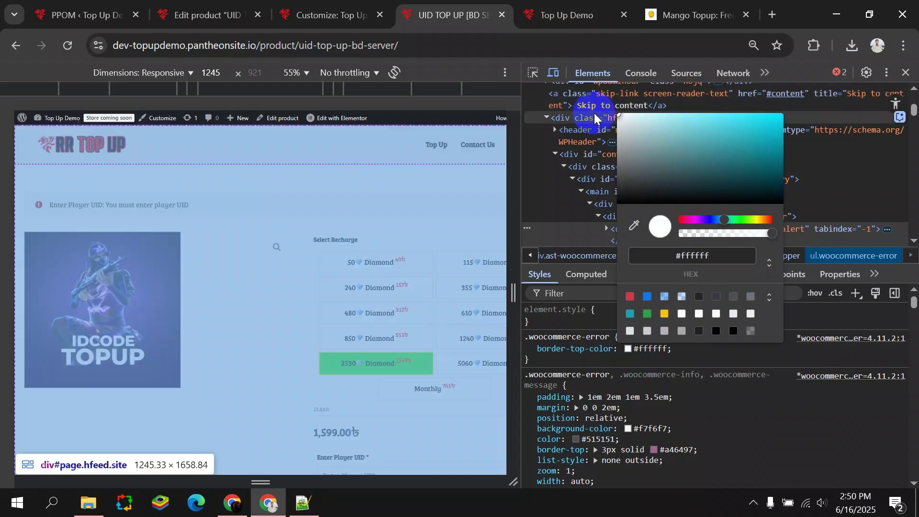
pyautogui.moveTo(693, 257); pyautogui.dragTo(655, 254)
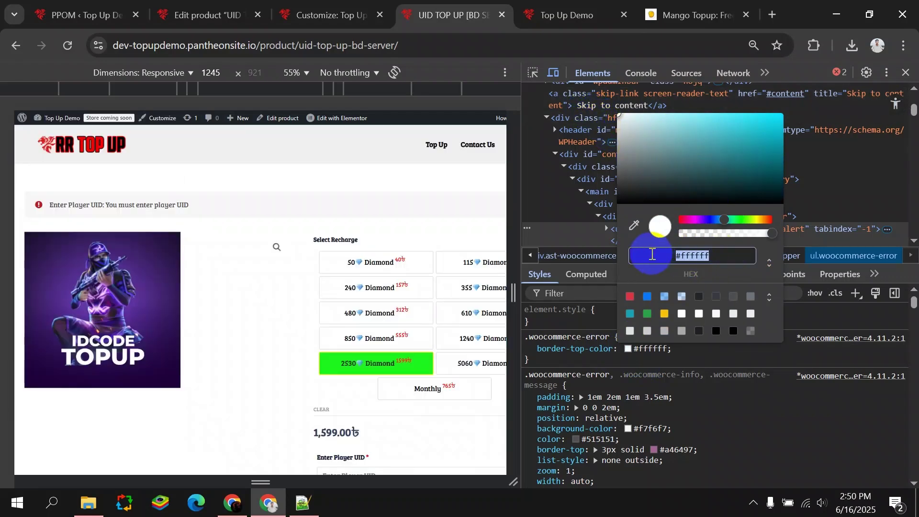
pyautogui.moveTo(532, 349); pyautogui.dragTo(675, 348)
pyautogui.hotkey('ctrl', 'c')
pyautogui.click(331, 14)
# Paste 'border-top-color: #ffffff;' on line 7 inside .woocommerce-error and fix its indentation.
pyautogui.click(222, 15)
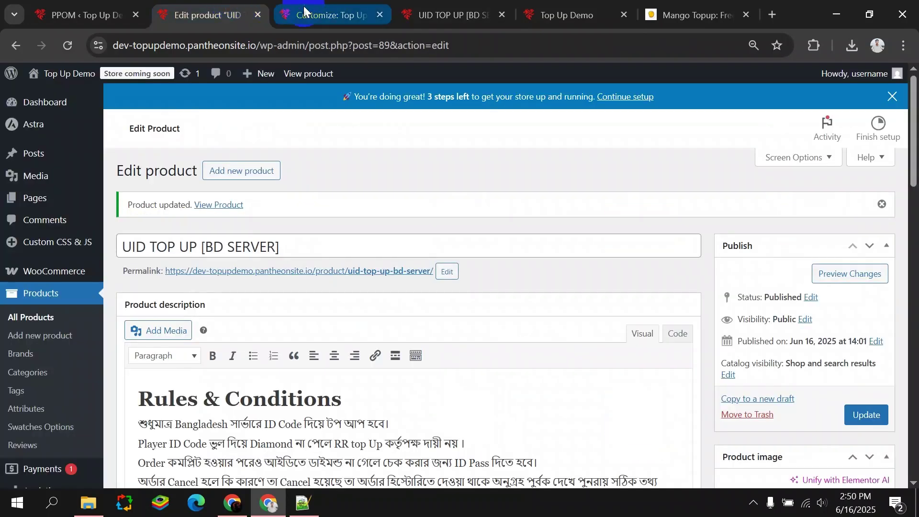
pyautogui.click(283, 11)
pyautogui.hotkey('ctrl', 'v')
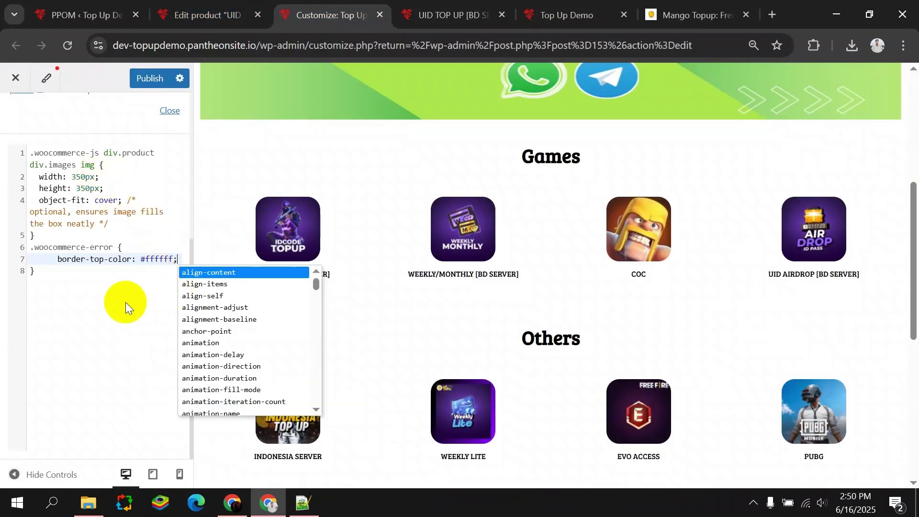
pyautogui.click(58, 255)
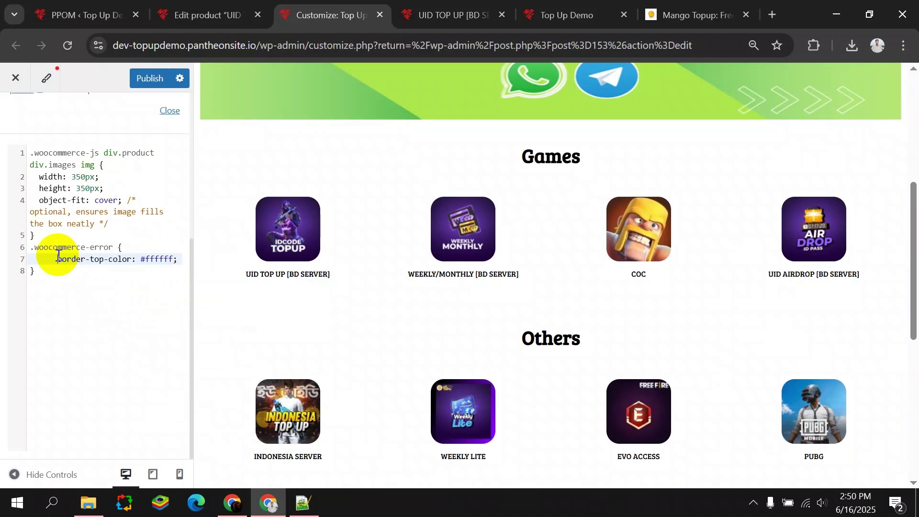
pyautogui.press('BackSpace')
pyautogui.press('BackSpace')
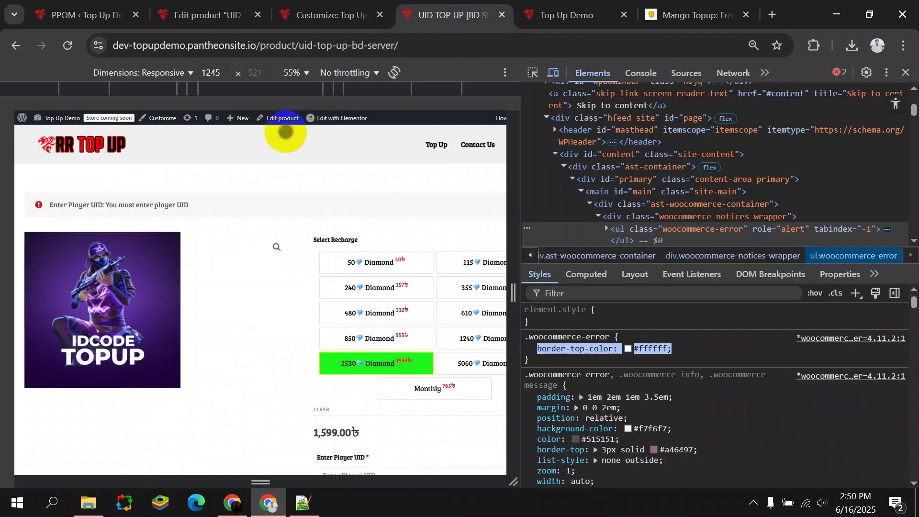
# Try red, grey and pink backgrounds on .woocommerce-error, settle on #f6f6f6, and select that declaration.
pyautogui.click(97, 176)
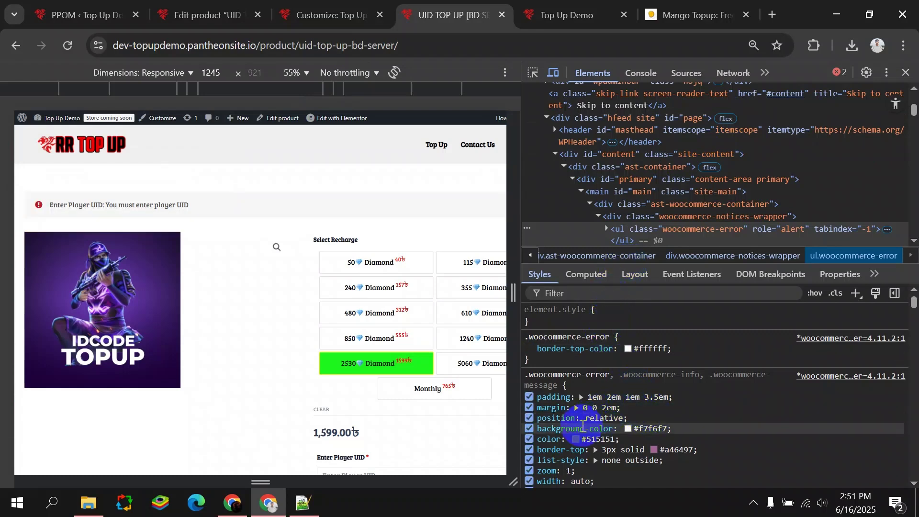
pyautogui.click(627, 430)
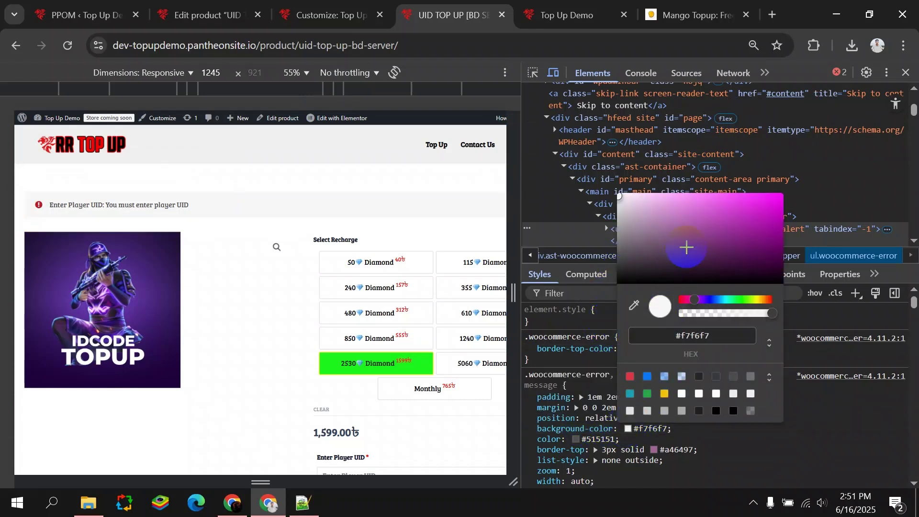
pyautogui.moveTo(692, 297); pyautogui.dragTo(656, 303)
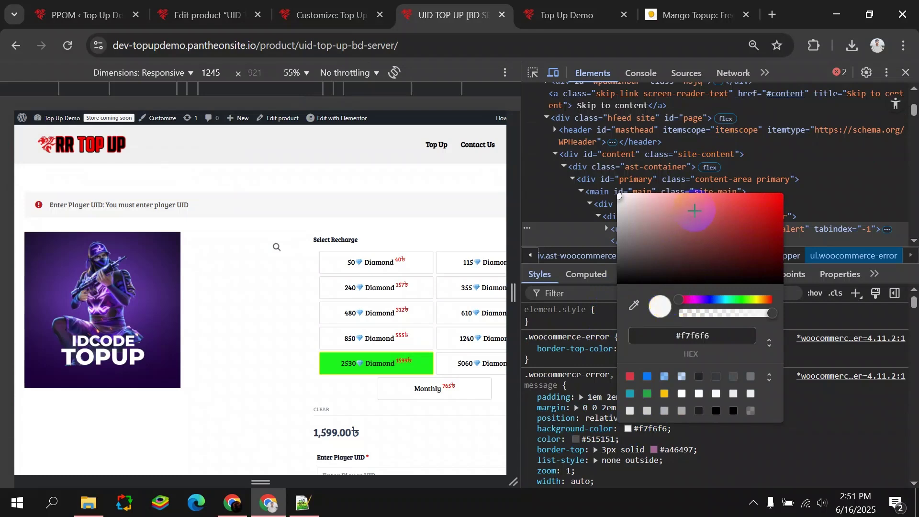
pyautogui.click(753, 209)
pyautogui.moveTo(720, 209); pyautogui.dragTo(593, 192)
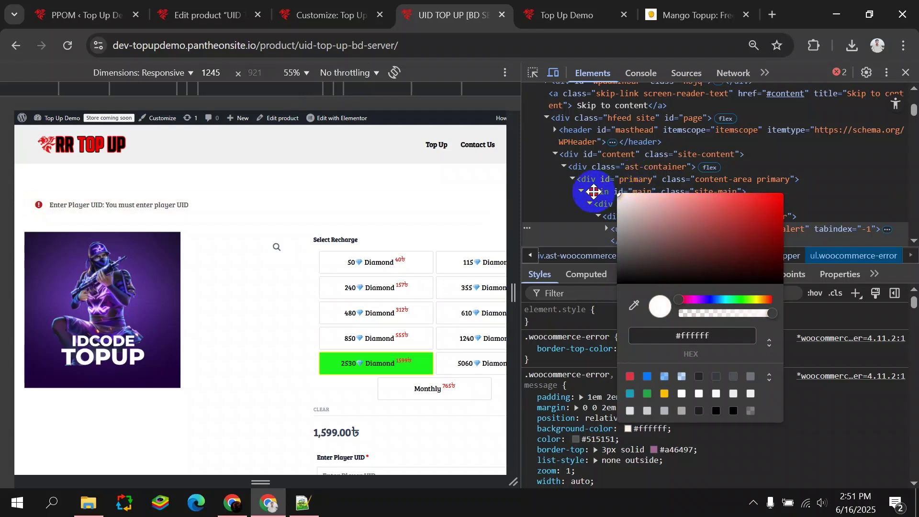
pyautogui.moveTo(599, 193)
pyautogui.mouseDown()
pyautogui.moveTo(667, 194)
pyautogui.moveTo(584, 195)
pyautogui.mouseUp()
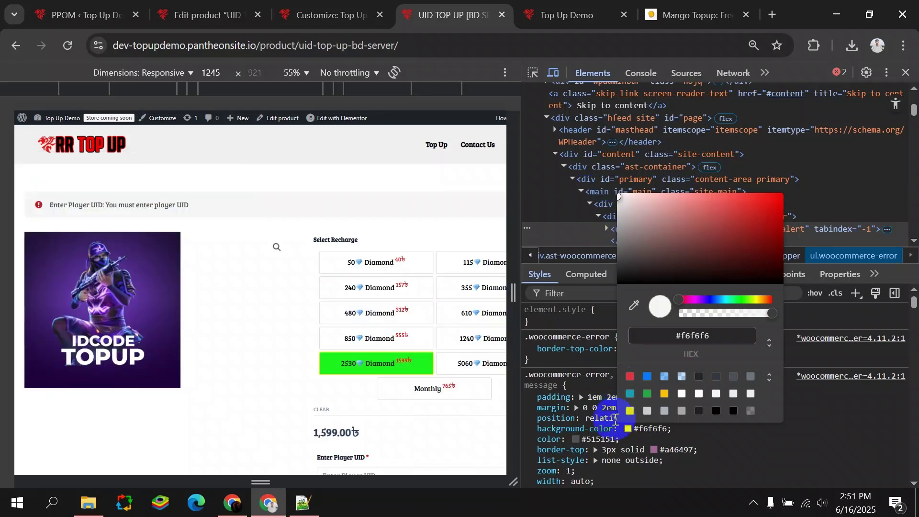
pyautogui.click(587, 439)
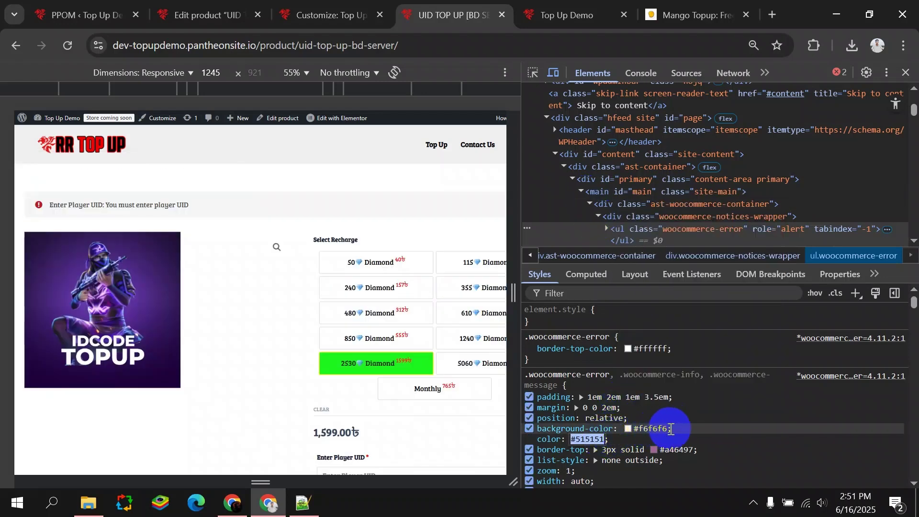
pyautogui.moveTo(673, 428); pyautogui.dragTo(533, 429)
pyautogui.hotkey('ctrl', 'c')
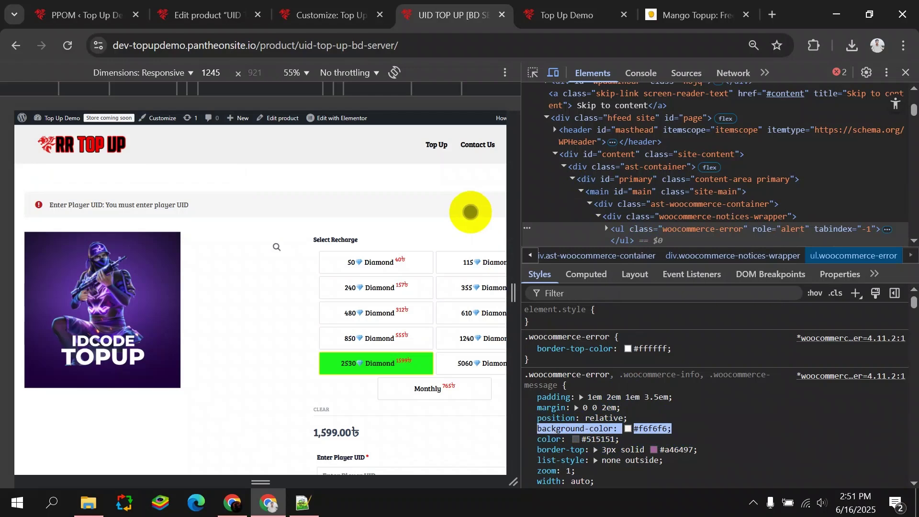
# In Additional CSS, paste the background-color declaration on a new line after line 7.
pyautogui.click(206, 14)
pyautogui.click(330, 15)
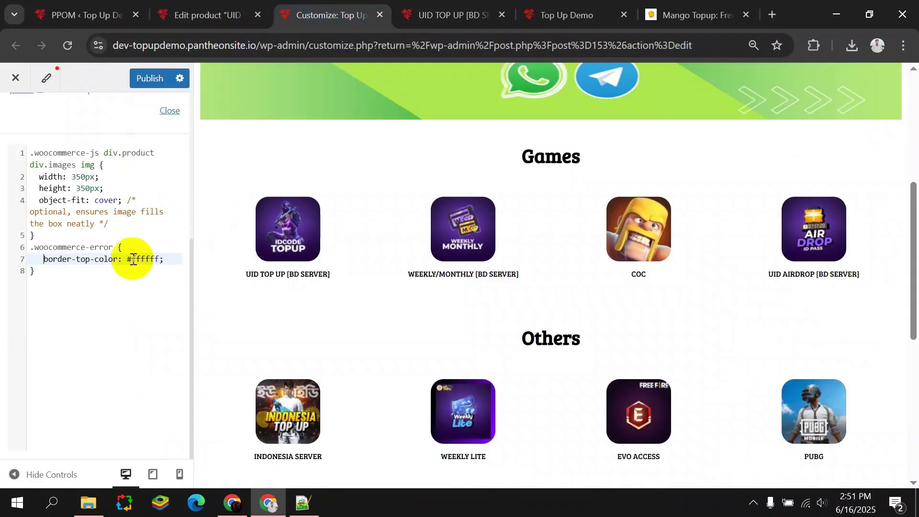
pyautogui.click(165, 259)
pyautogui.press('Return')
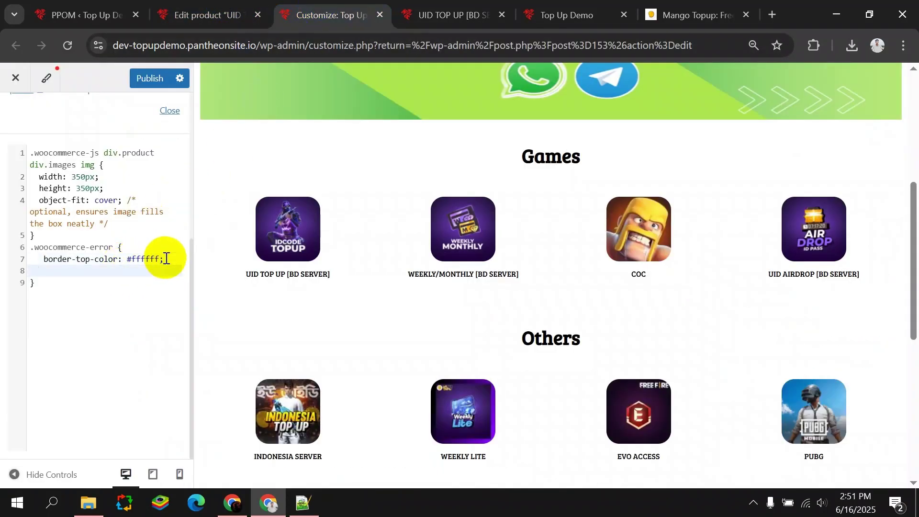
pyautogui.hotkey('ctrl', 'v')
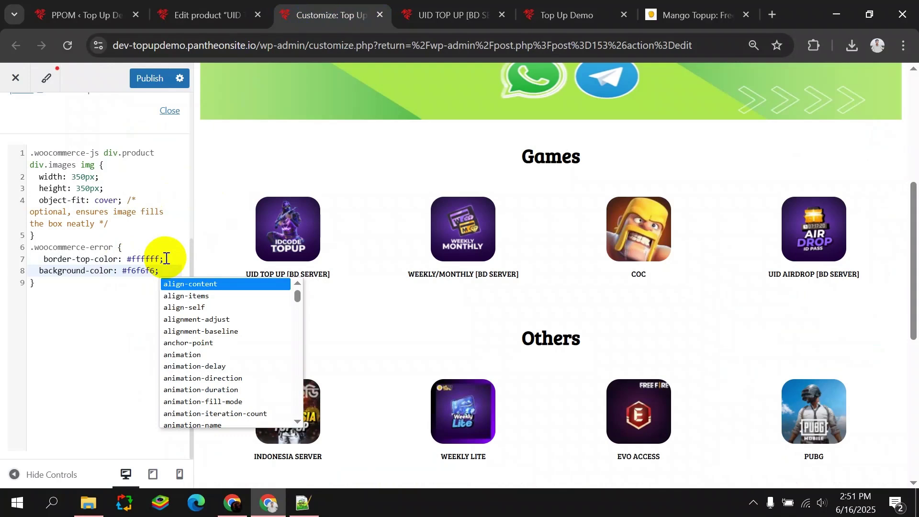
pyautogui.press('Return')
pyautogui.press('BackSpace')
pyautogui.press('BackSpace')
pyautogui.press('BackSpace')
pyautogui.press('BackSpace')
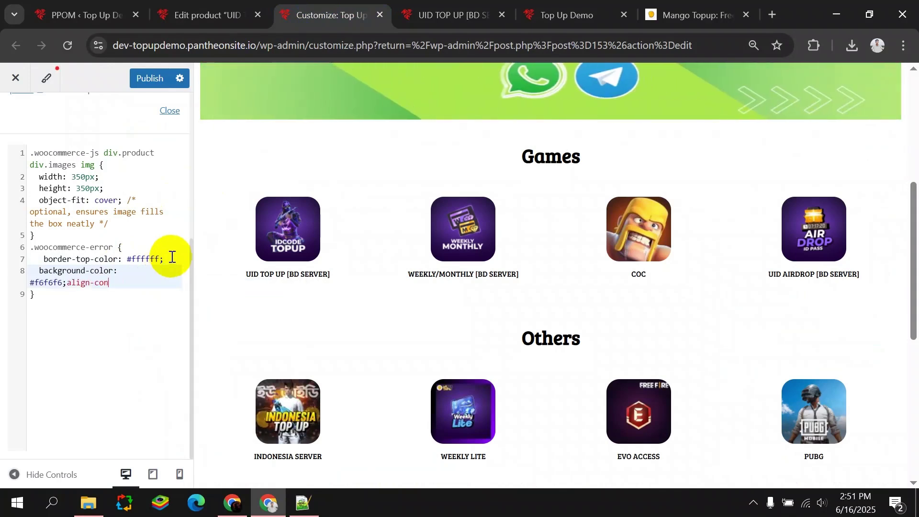
# Replace the garbled line 8 with a clean background-color: #f6f6f6 declaration.
pyautogui.moveTo(123, 278); pyautogui.dragTo(25, 270)
pyautogui.hotkey('ctrl', 'v')
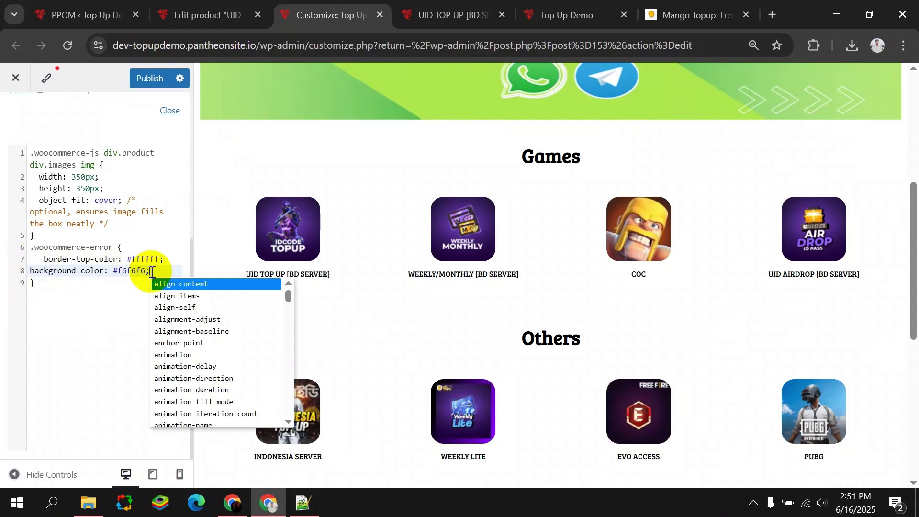
pyautogui.press('Return')
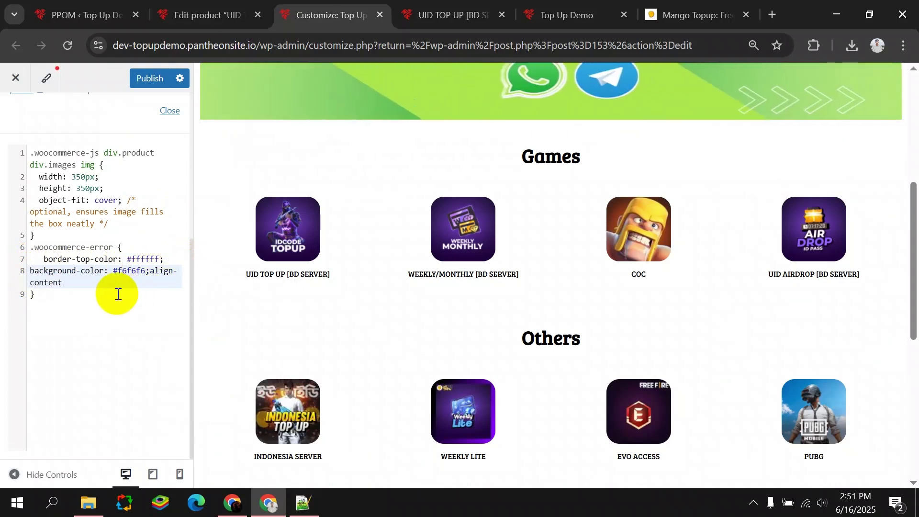
pyautogui.click(18, 277)
pyautogui.press('BackSpace')
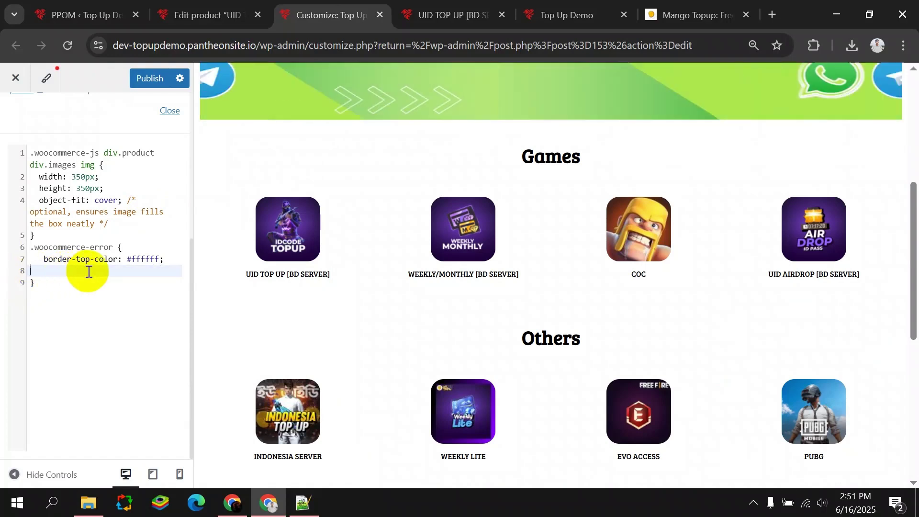
pyautogui.hotkey('ctrl', 'v')
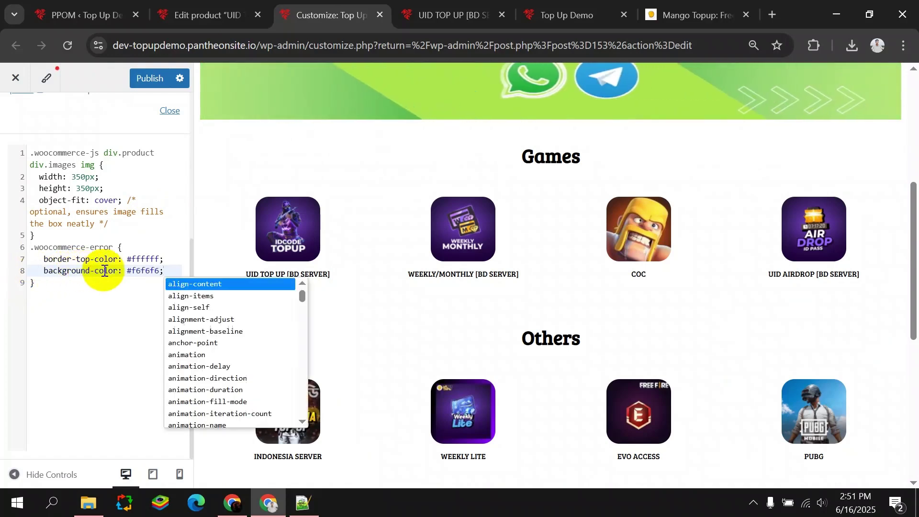
pyautogui.press('Escape')
pyautogui.press('Return')
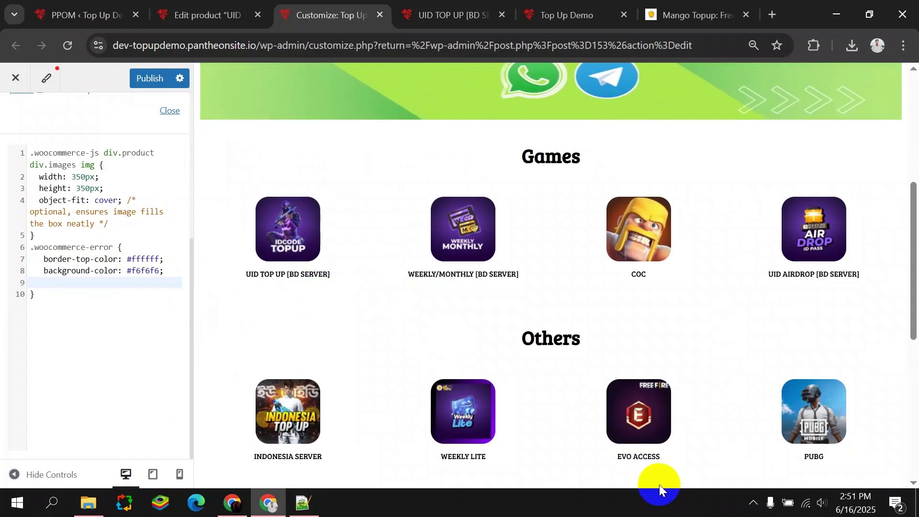
# Add border: 2px solid red and border-radius: 20px to the .woocommerce-error rule.
pyautogui.scroll(3, 429, 268)
pyautogui.click(448, 15)
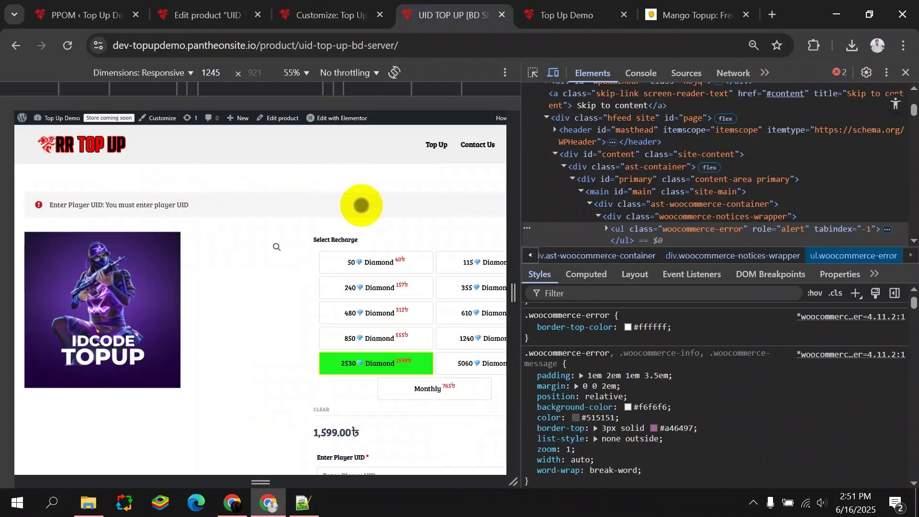
pyautogui.click(887, 484)
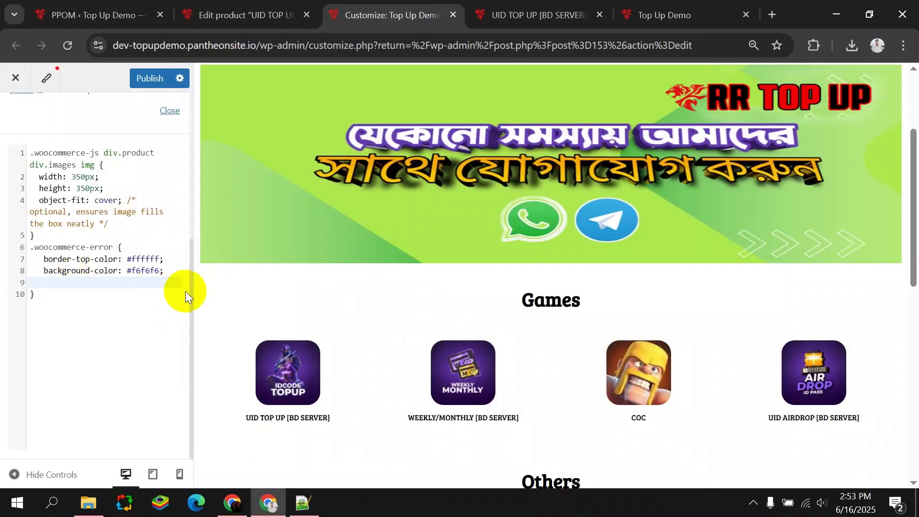
pyautogui.write('border: 2px solid red;   border-radius: 20px;')
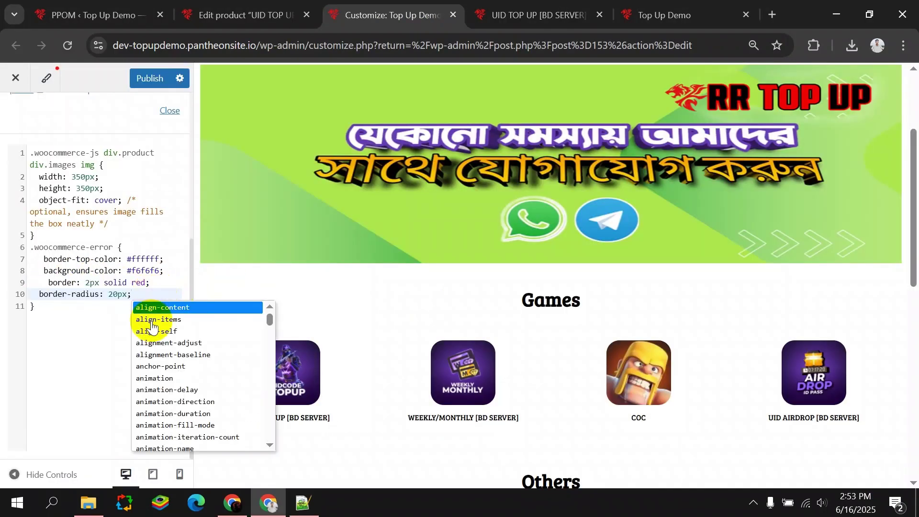
# Publish the custom CSS and reload the product page to see the restyled notice.
pyautogui.click(149, 78)
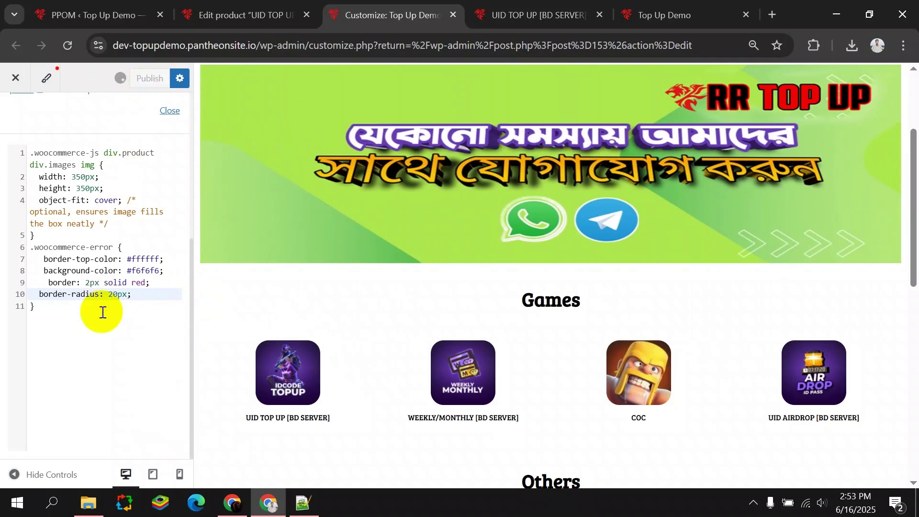
pyautogui.click(516, 16)
pyautogui.click(538, 5)
pyautogui.click(68, 45)
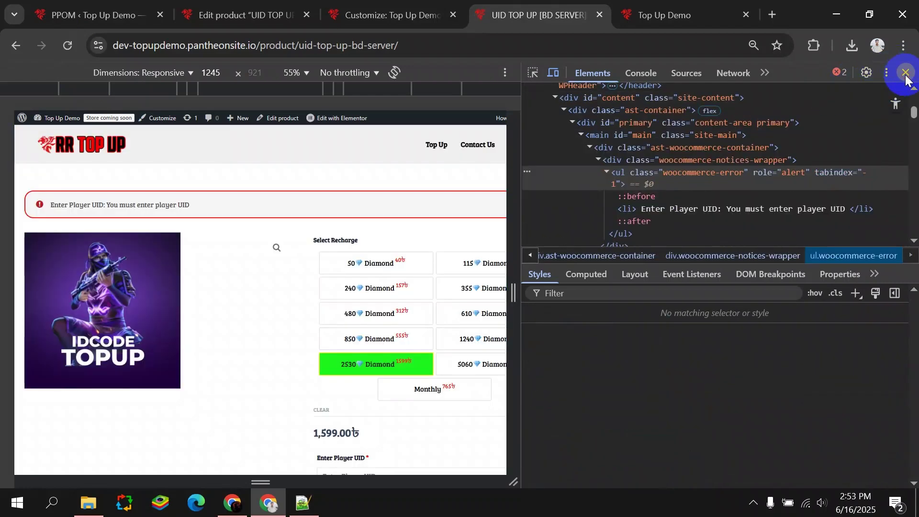
# Close DevTools and review the grey, red-bordered Player UID error notice on the product page.
pyautogui.click(905, 72)
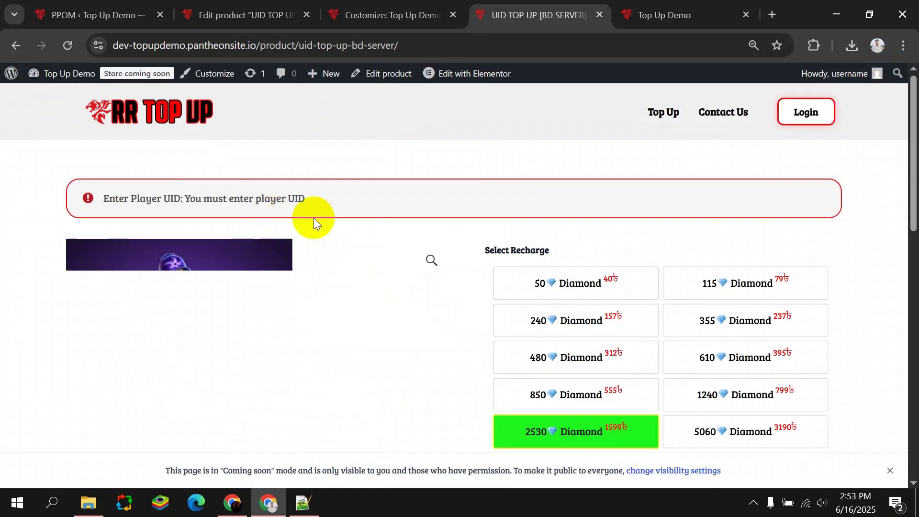
pyautogui.moveTo(76, 198); pyautogui.dragTo(321, 202)
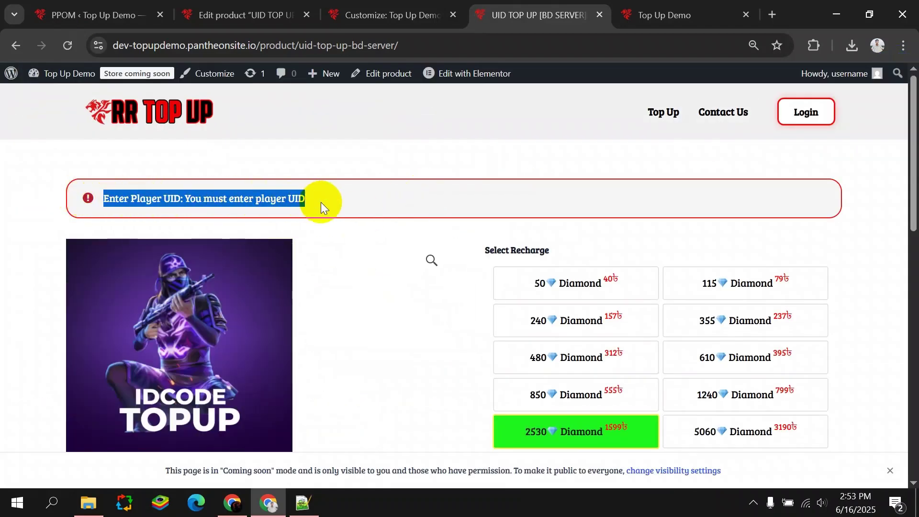
pyautogui.click(30, 221)
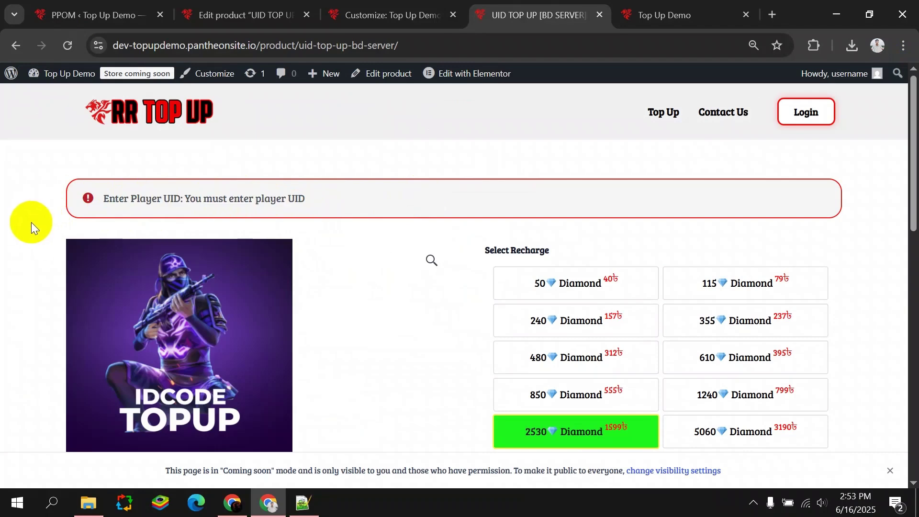
pyautogui.scroll(-1, 24, 230)
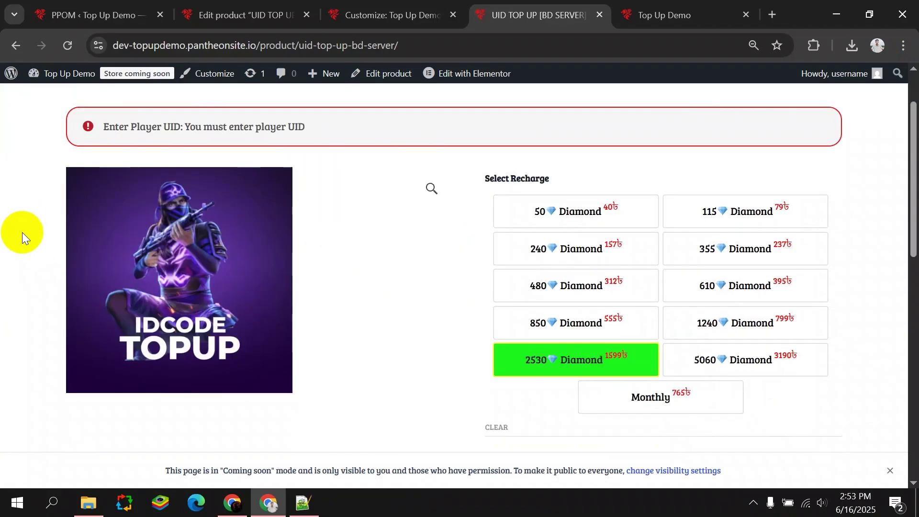
pyautogui.scroll(-6, 24, 234)
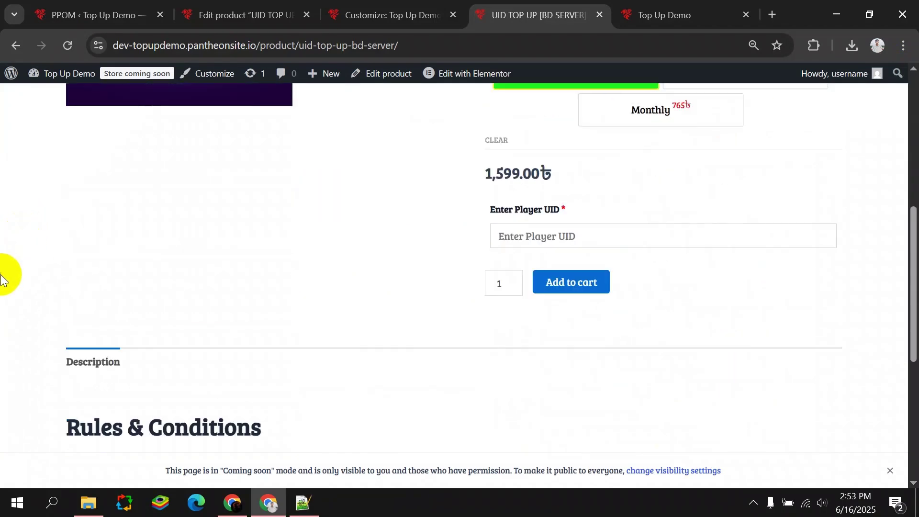
pyautogui.scroll(-4, 4, 280)
pyautogui.scroll(11, 9, 283)
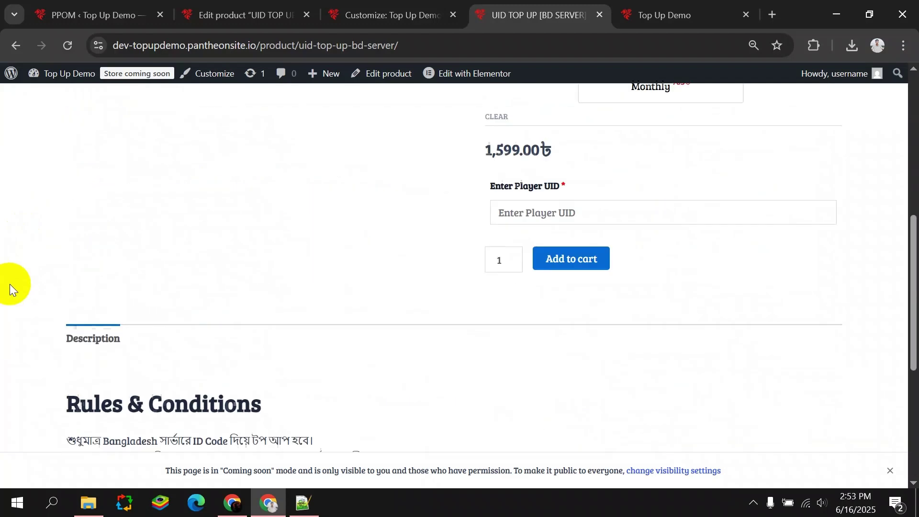
pyautogui.scroll(1, 29, 298)
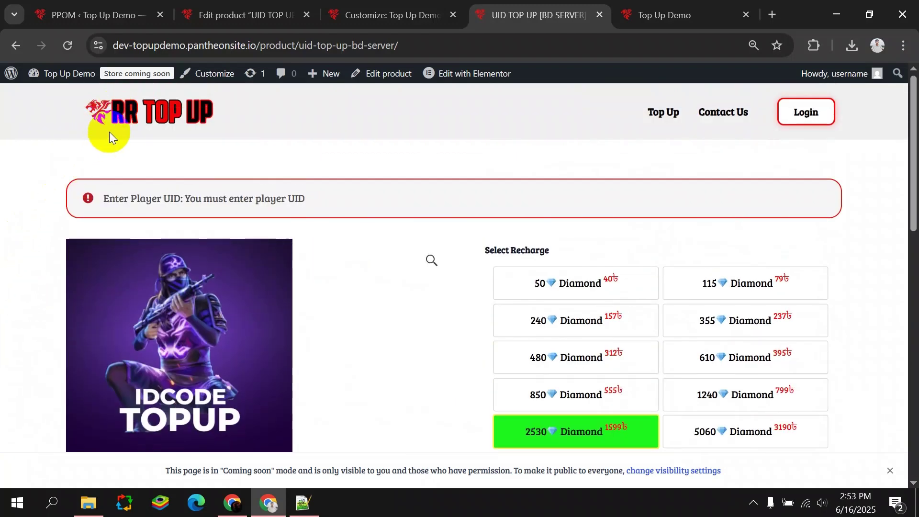
pyautogui.scroll(-4, 69, 282)
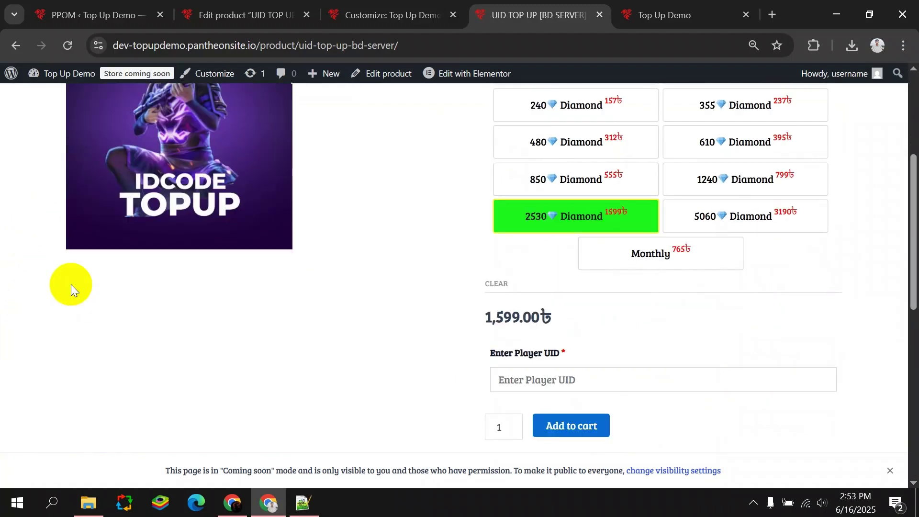
pyautogui.scroll(4, 70, 287)
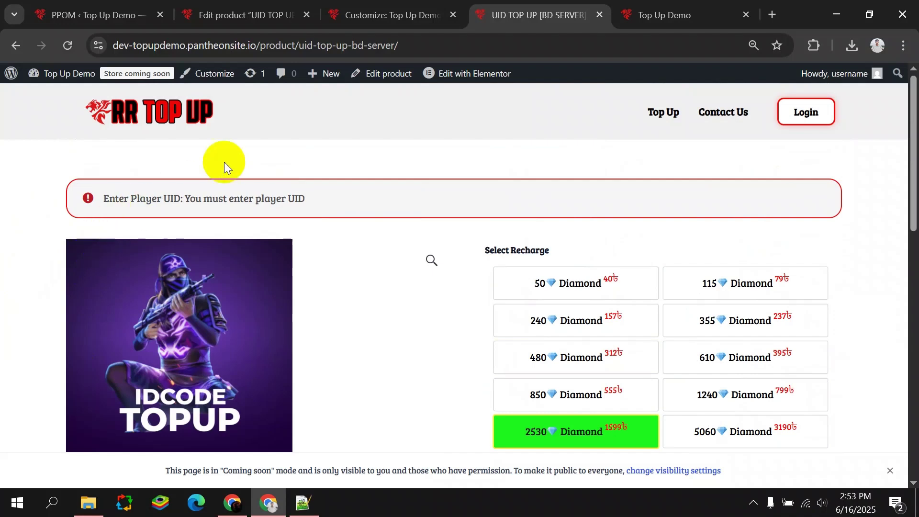
# Select the product page URL and return to the PPOM Product Meta settings.
pyautogui.click(235, 46)
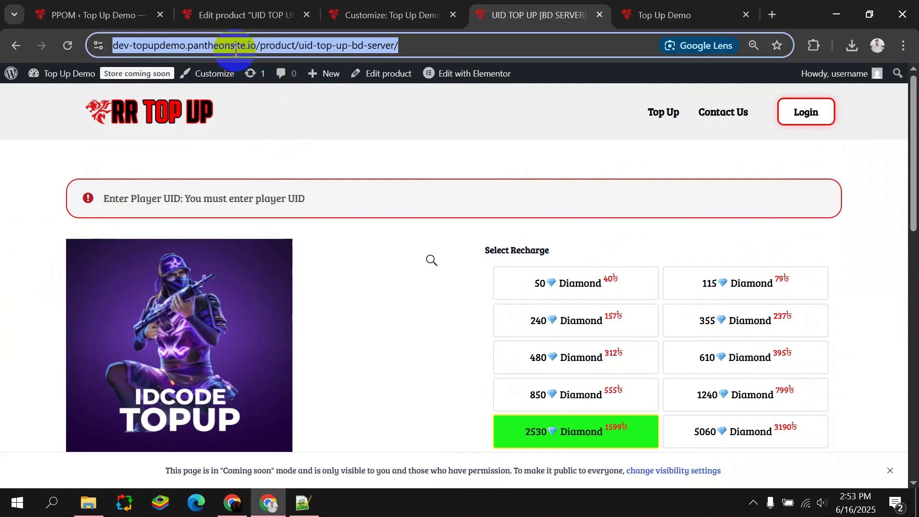
pyautogui.click(139, 14)
pyautogui.moveTo(62, 209)
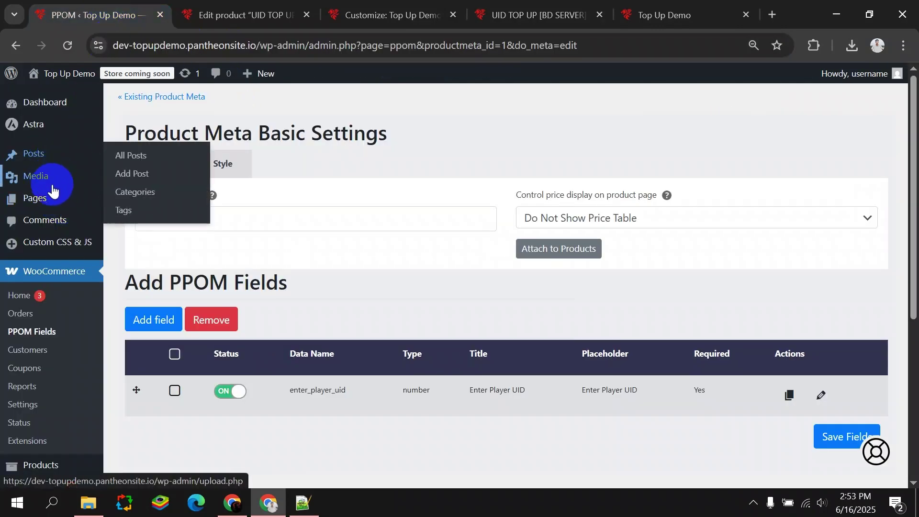
# From the Pages list, open the Home page in Elementor in a new tab.
pyautogui.click(133, 217)
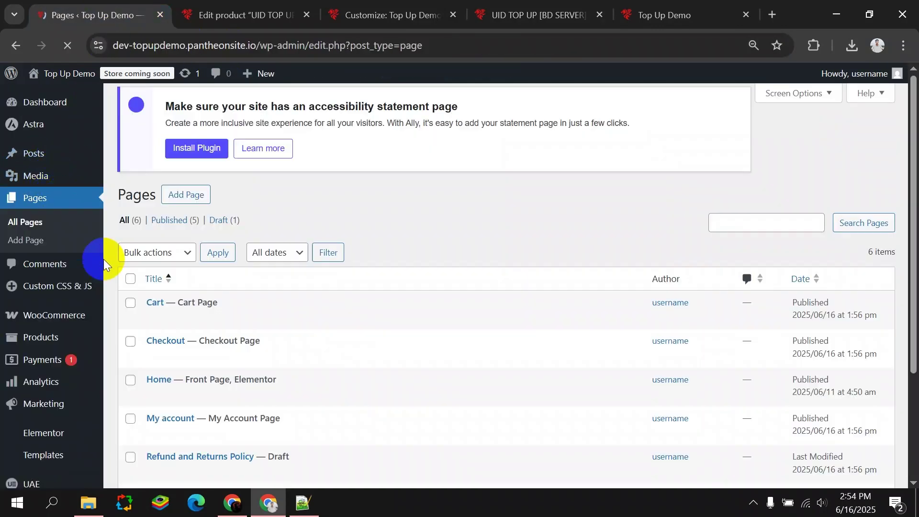
pyautogui.scroll(-3, 168, 332)
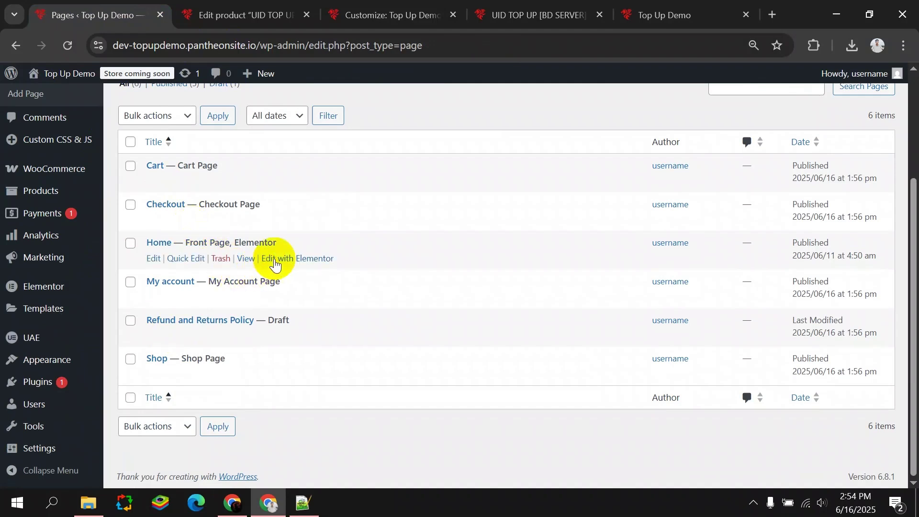
pyautogui.rightClick(286, 258)
pyautogui.click(337, 270)
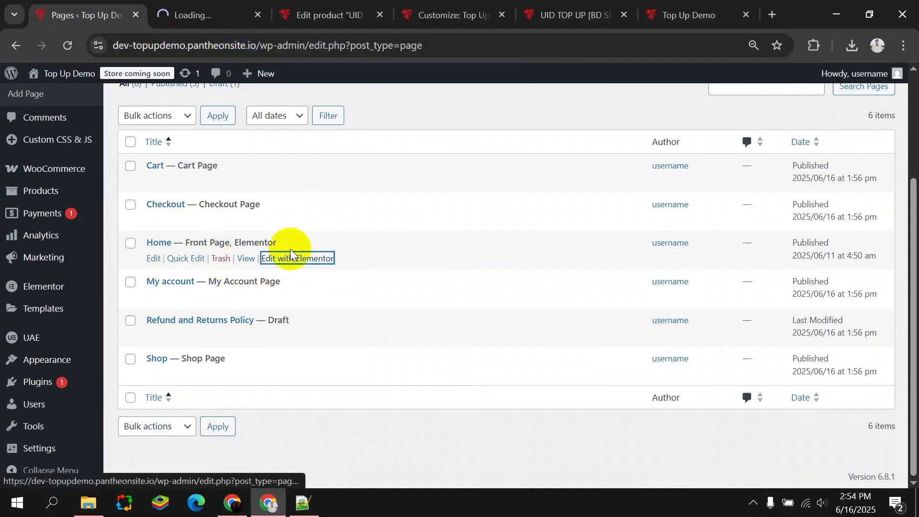
pyautogui.hotkey('ctrl', 'Tab')
pyautogui.click(71, 13)
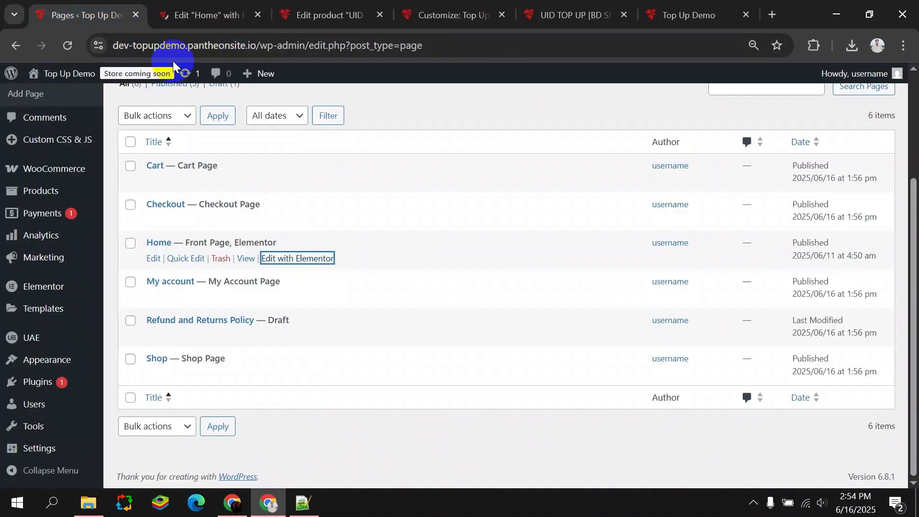
pyautogui.click(208, 14)
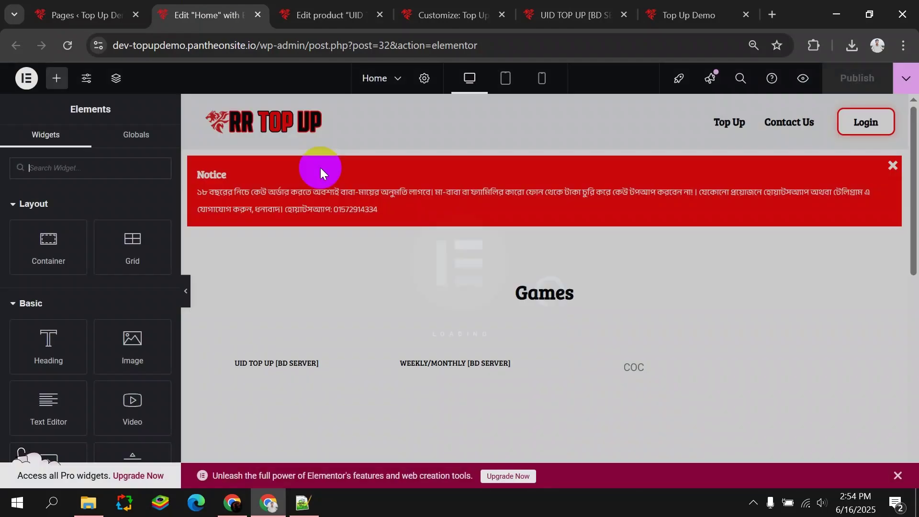
# Set the UID TOP UP image's link to Custom URL with the pasted product page address.
pyautogui.scroll(-2, 336, 201)
pyautogui.scroll(-5, 336, 205)
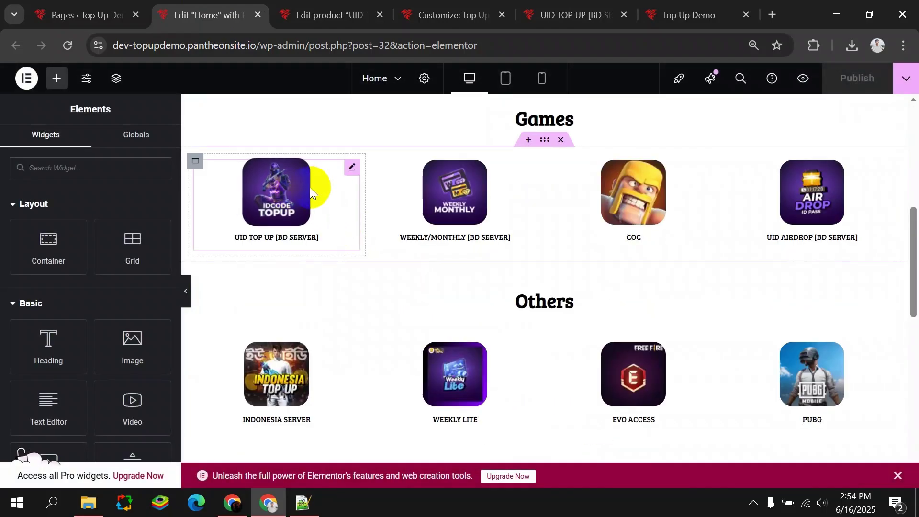
pyautogui.click(352, 167)
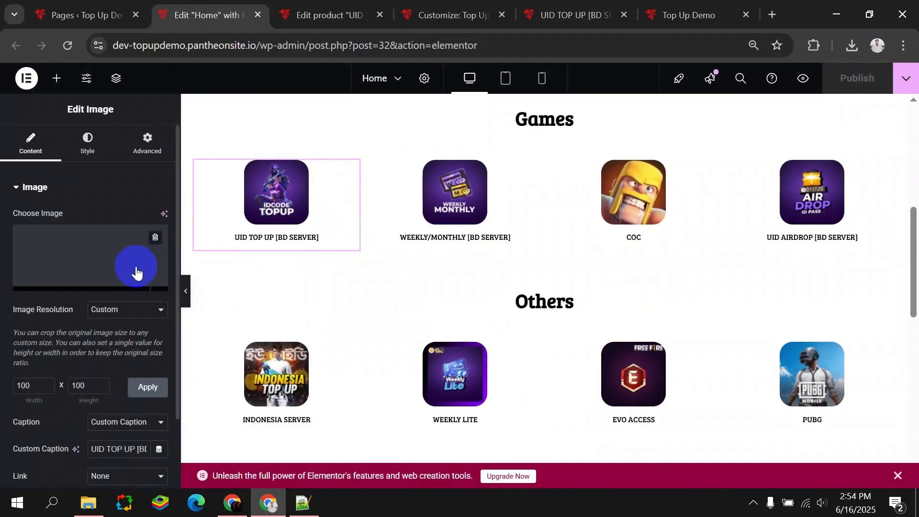
pyautogui.scroll(-2, 137, 287)
pyautogui.click(119, 398)
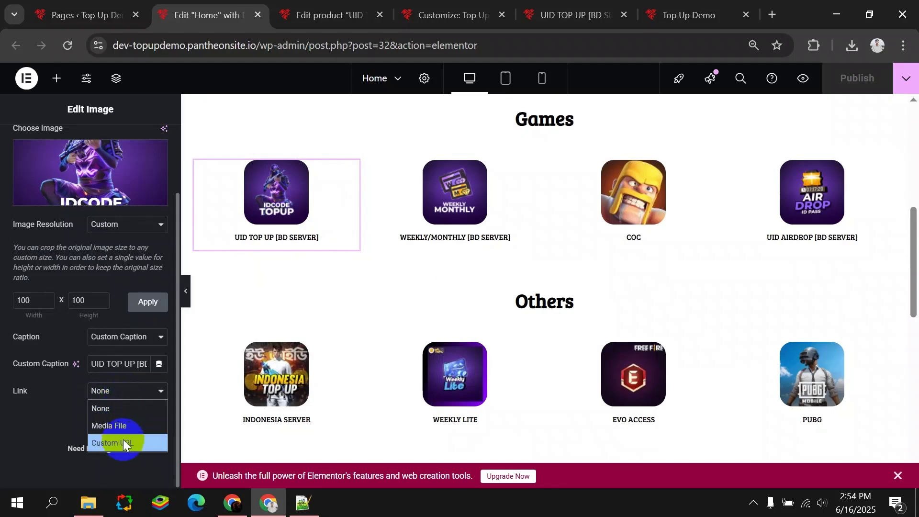
pyautogui.click(122, 438)
pyautogui.click(100, 415)
pyautogui.hotkey('ctrl', 'v')
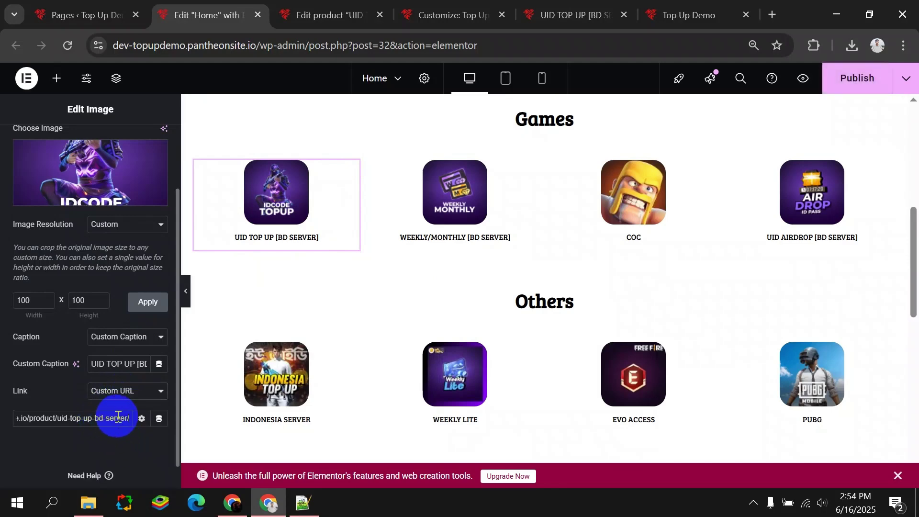
# Publish the updated Elementor homepage.
pyautogui.scroll(2, 106, 335)
pyautogui.scroll(3, 262, 226)
pyautogui.scroll(5, 262, 226)
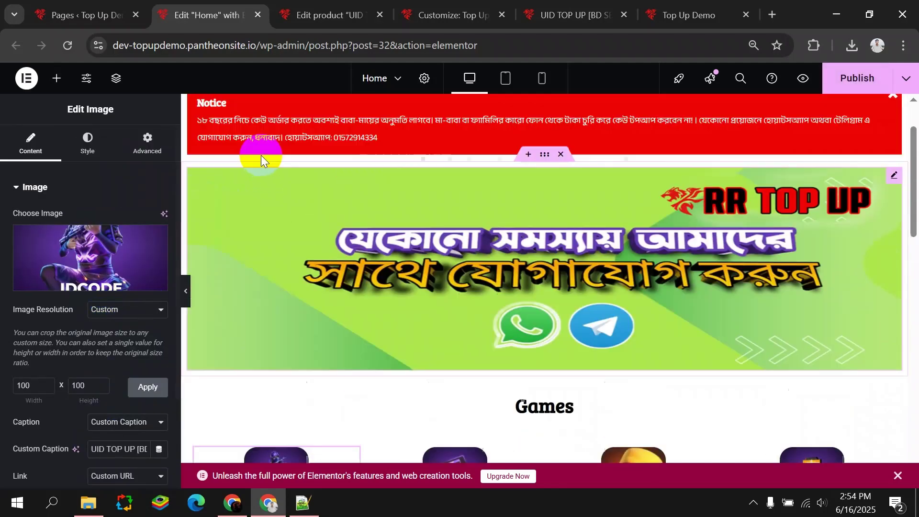
pyautogui.click(822, 82)
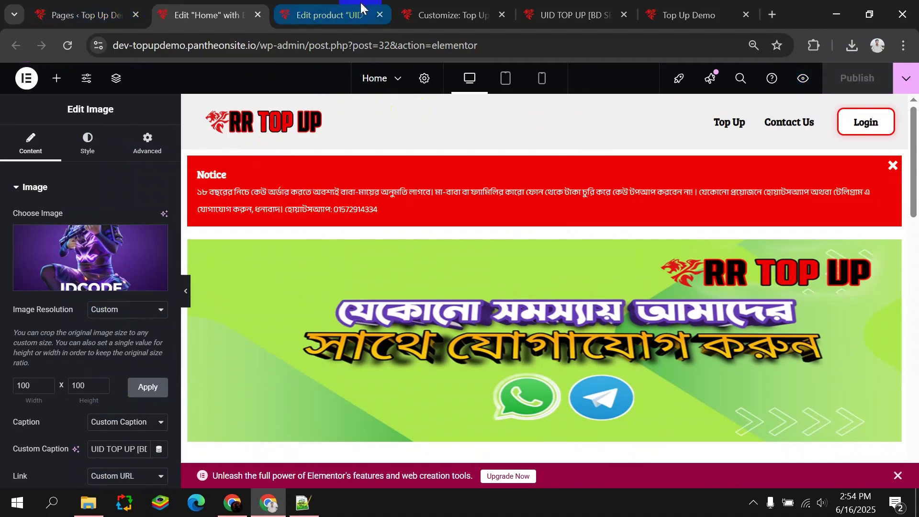
# On the live homepage, follow the UID TOP UP icon to its product page.
pyautogui.click(569, 15)
pyautogui.click(349, 11)
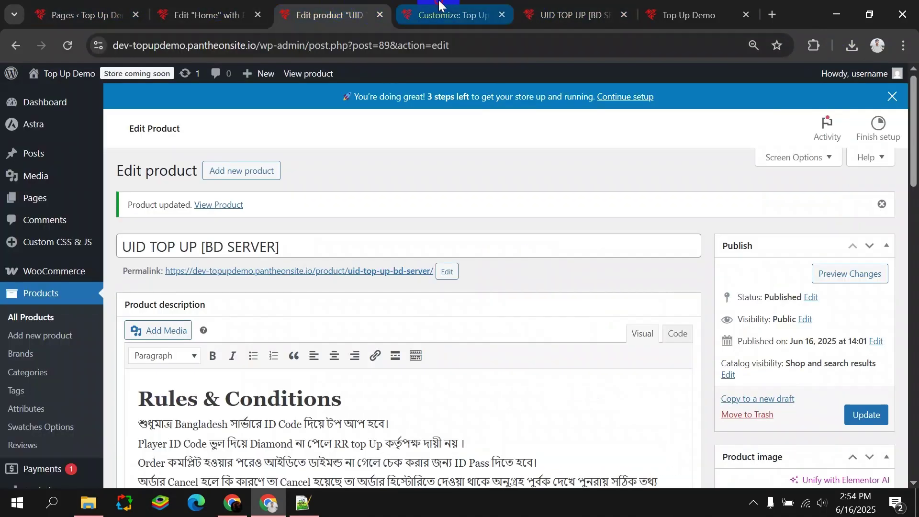
pyautogui.click(436, 10)
pyautogui.click(689, 15)
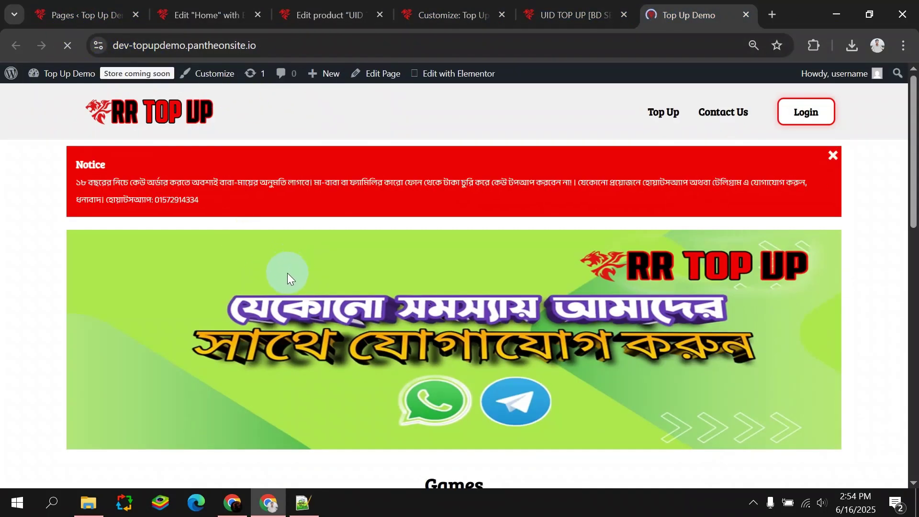
pyautogui.scroll(-2, 286, 283)
pyautogui.scroll(-5, 286, 283)
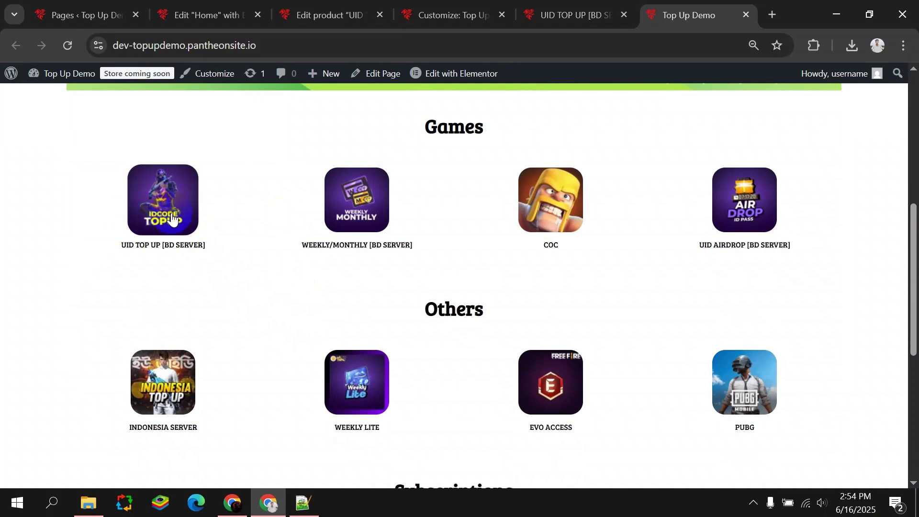
pyautogui.click(144, 230)
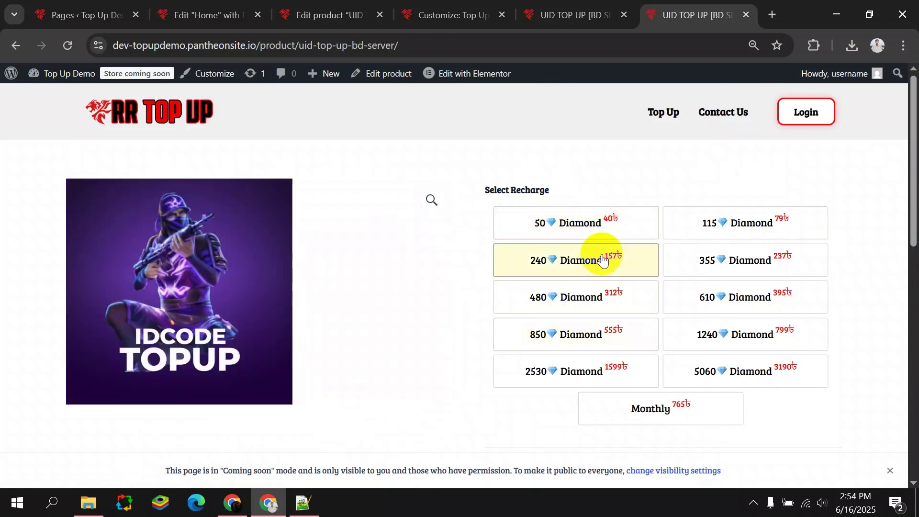
# Try the 50, 240, 115, 355, 480 and 2530 Diamond options, then add to cart without a Player UID.
pyautogui.click(559, 225)
pyautogui.click(564, 259)
pyautogui.click(697, 226)
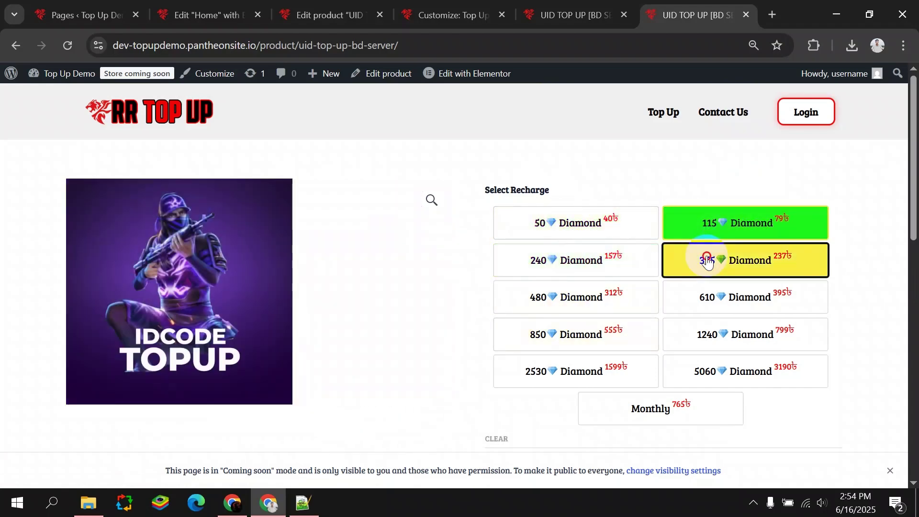
pyautogui.click(708, 261)
pyautogui.click(594, 302)
pyautogui.click(592, 369)
pyautogui.scroll(-4, 593, 337)
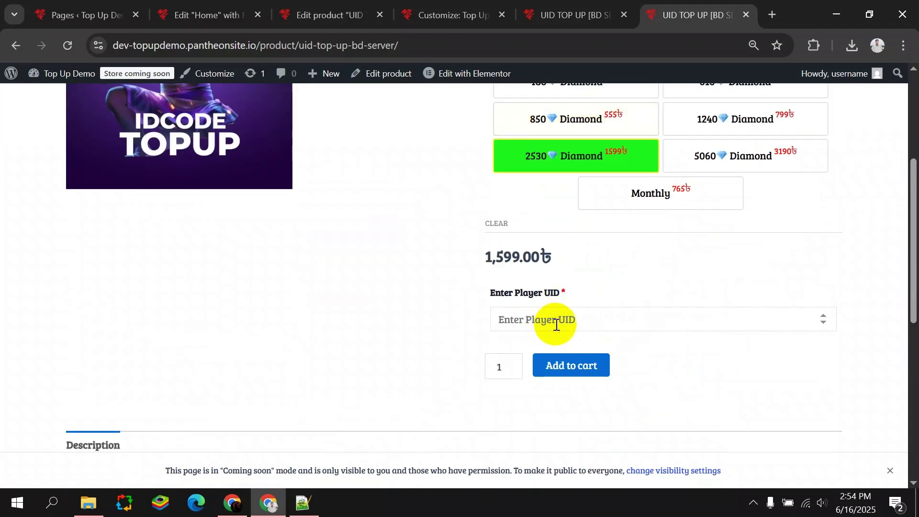
pyautogui.click(573, 367)
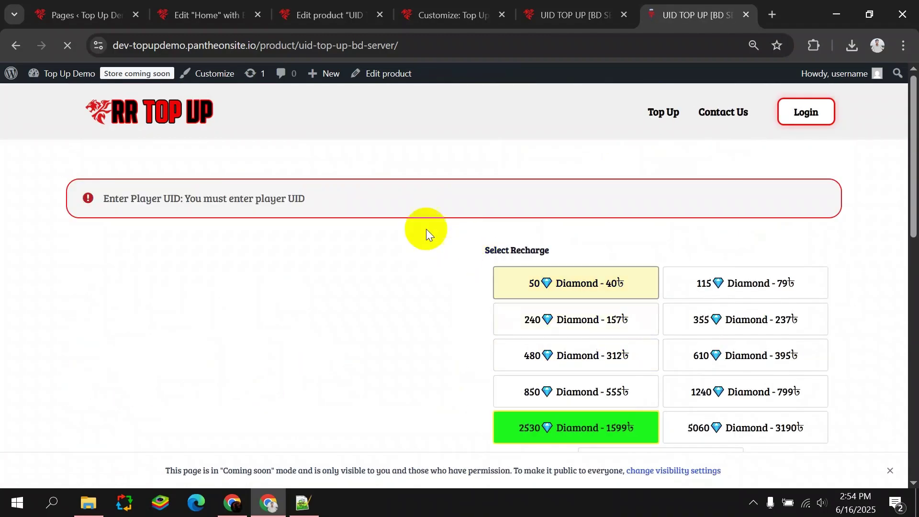
# Inspect the Player UID required error shown in the styled notice.
pyautogui.moveTo(307, 199); pyautogui.dragTo(128, 199)
pyautogui.click(304, 192)
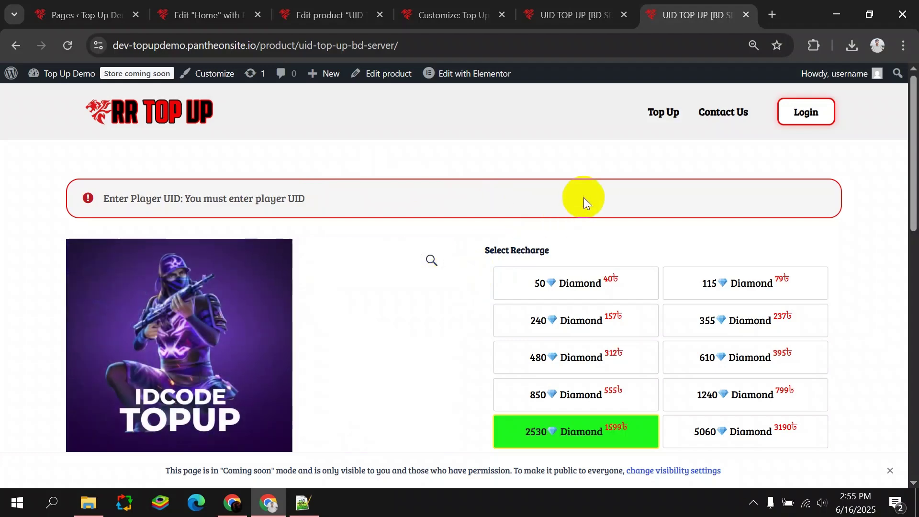
pyautogui.scroll(-5, 625, 206)
pyautogui.scroll(-4, 483, 201)
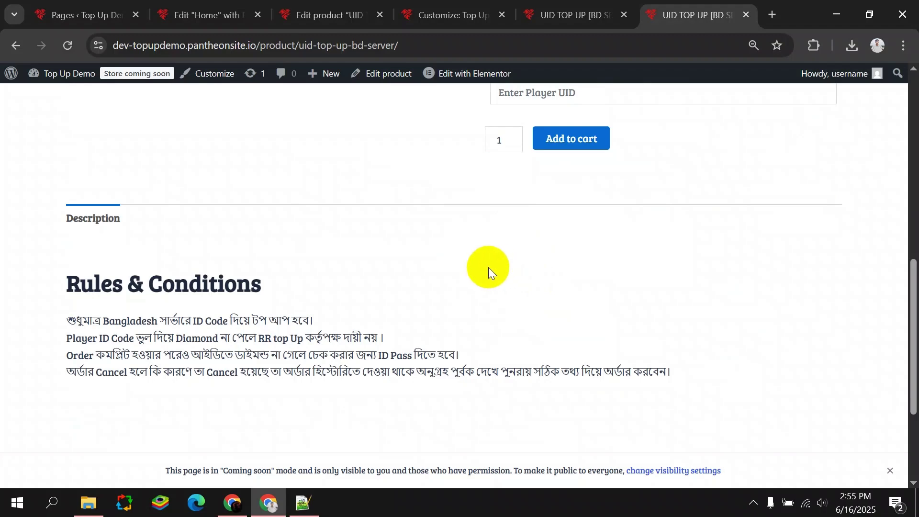
# Back in the Pages list, dismiss the accessibility statement notice.
pyautogui.click(81, 15)
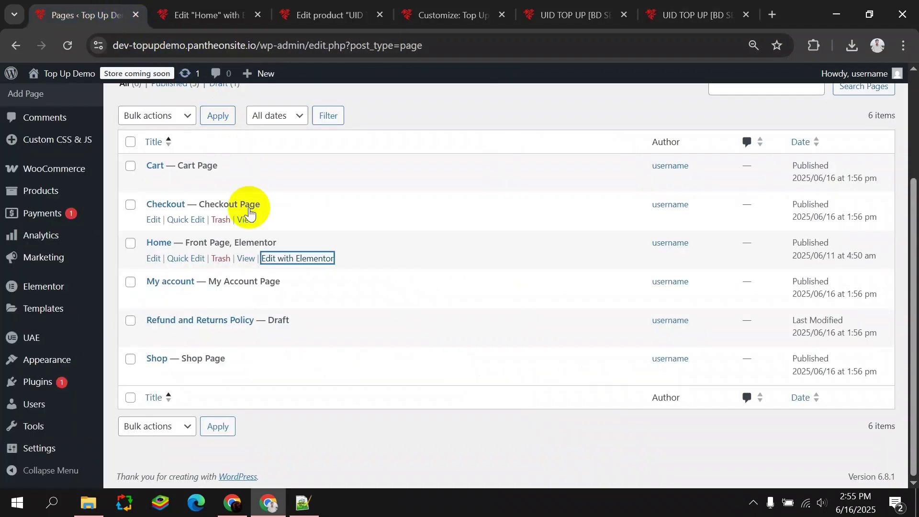
pyautogui.scroll(3, 246, 205)
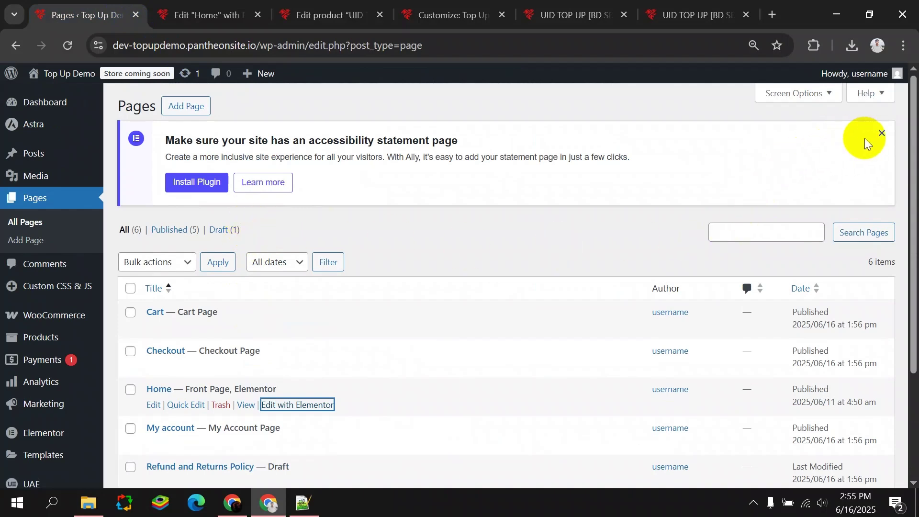
pyautogui.click(881, 133)
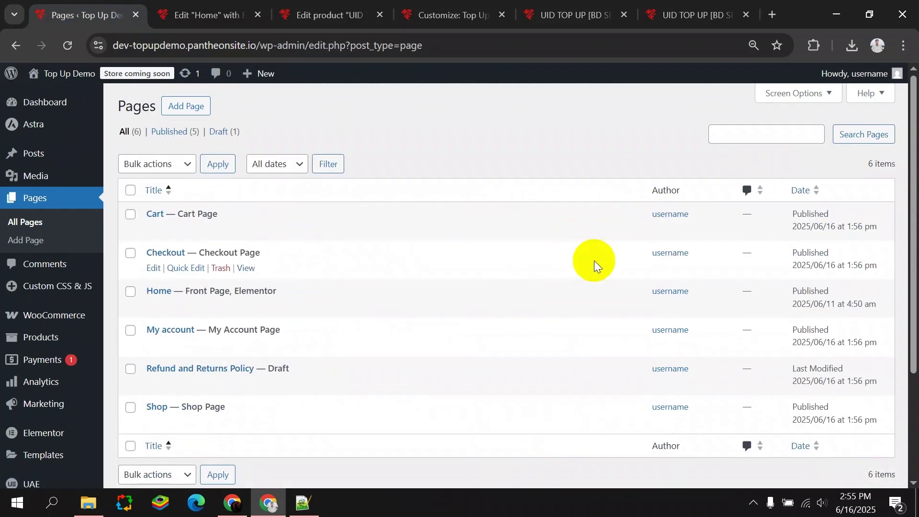